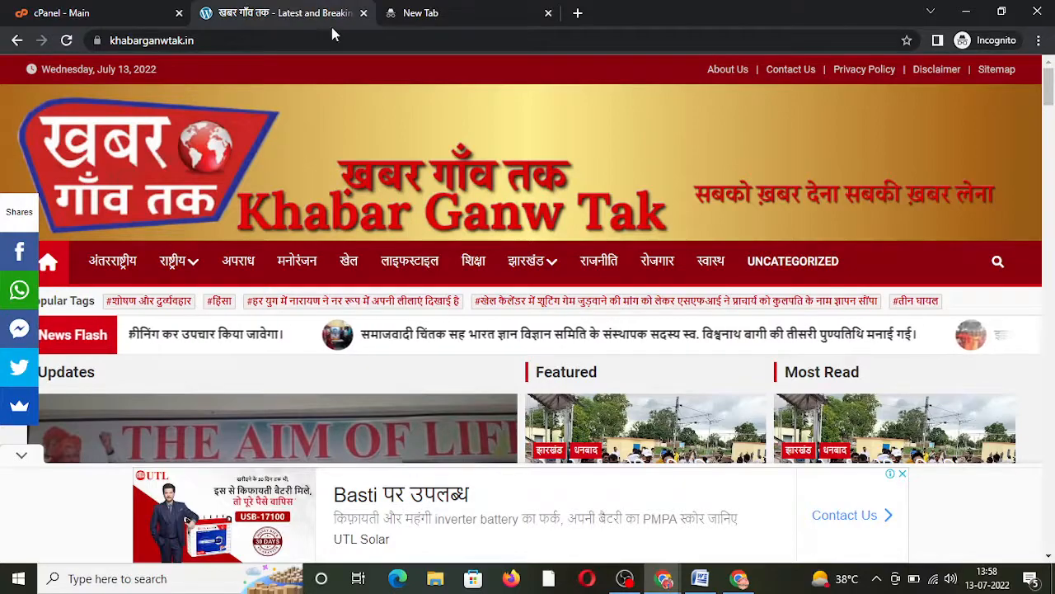
Step: Go to the hostinger.in website in the empty new tab
{"action": "scroll", "coordinate": [405, 274], "scroll_direction": "down", "scroll_amount": 3}
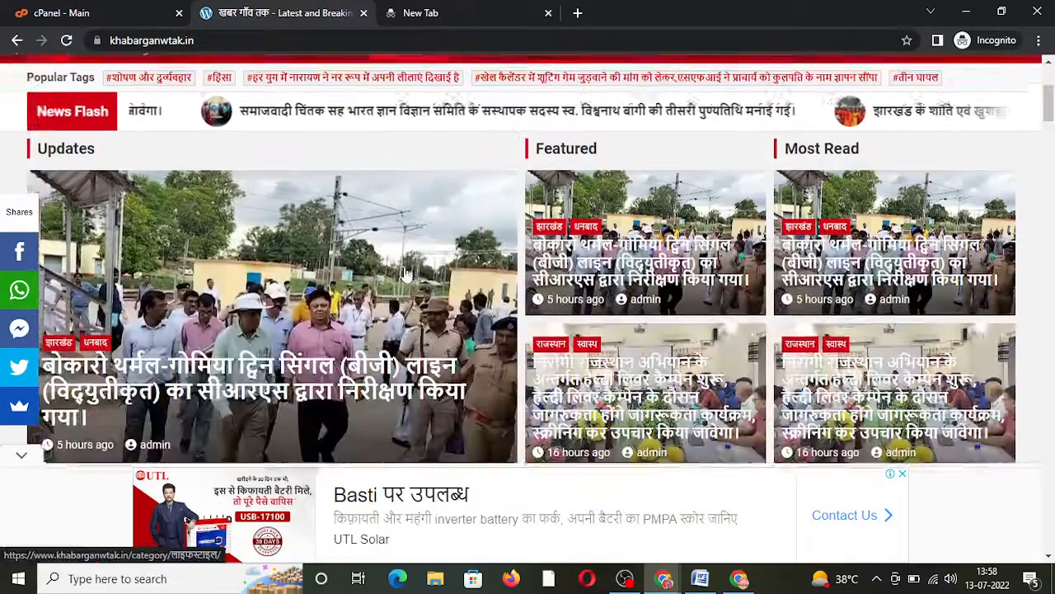
{"action": "scroll", "coordinate": [406, 274], "scroll_direction": "down", "scroll_amount": 3}
{"action": "scroll", "coordinate": [406, 274], "scroll_direction": "down", "scroll_amount": 6}
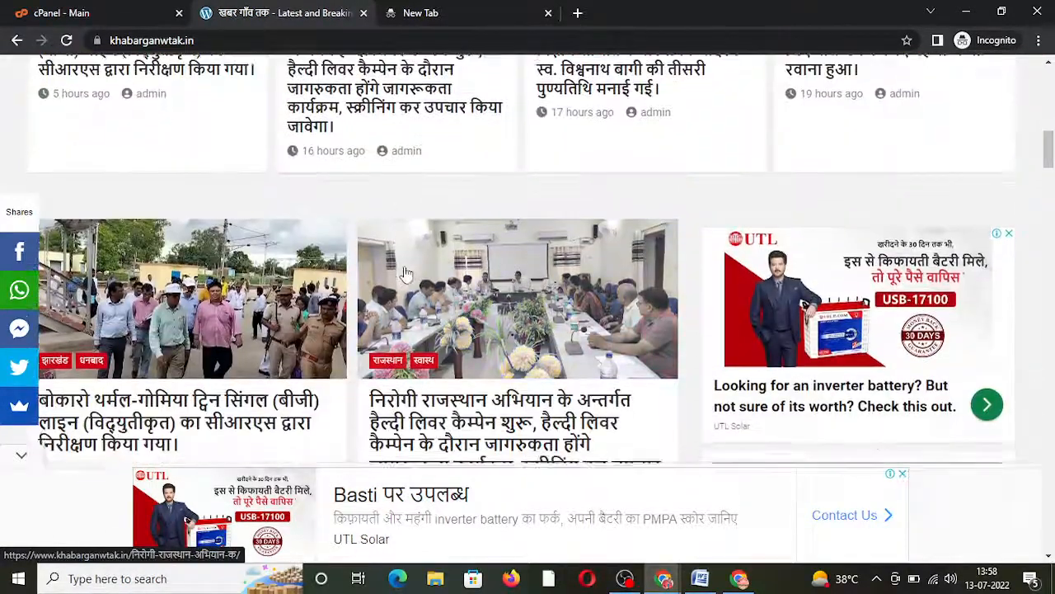
{"action": "scroll", "coordinate": [404, 270], "scroll_direction": "down", "scroll_amount": 2}
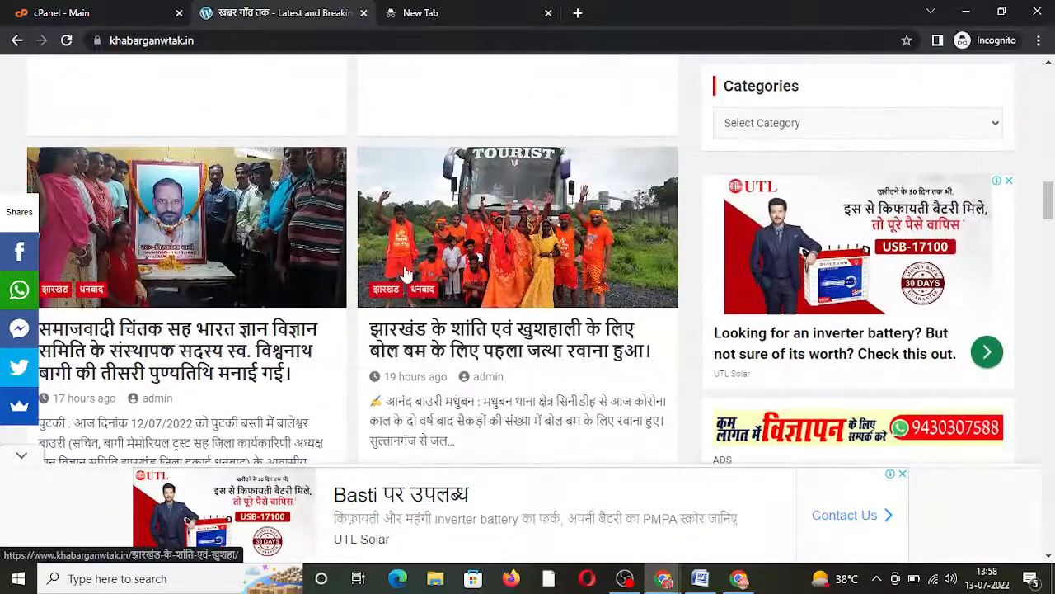
{"action": "left_click_drag", "start_coordinate": [1040, 216], "coordinate": [1048, 149]}
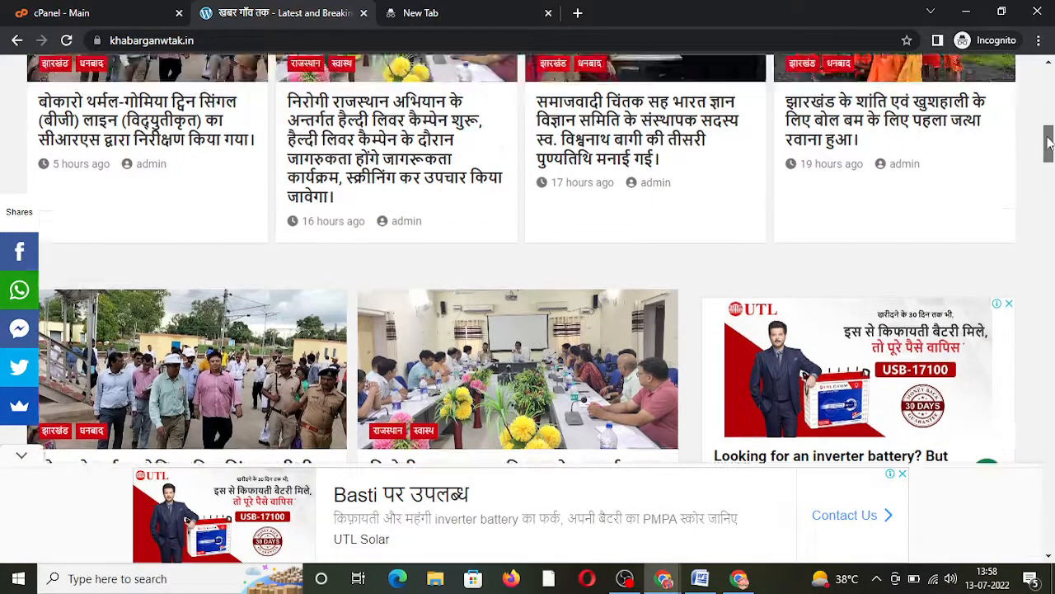
{"action": "left_click_drag", "start_coordinate": [1049, 149], "coordinate": [1048, 76]}
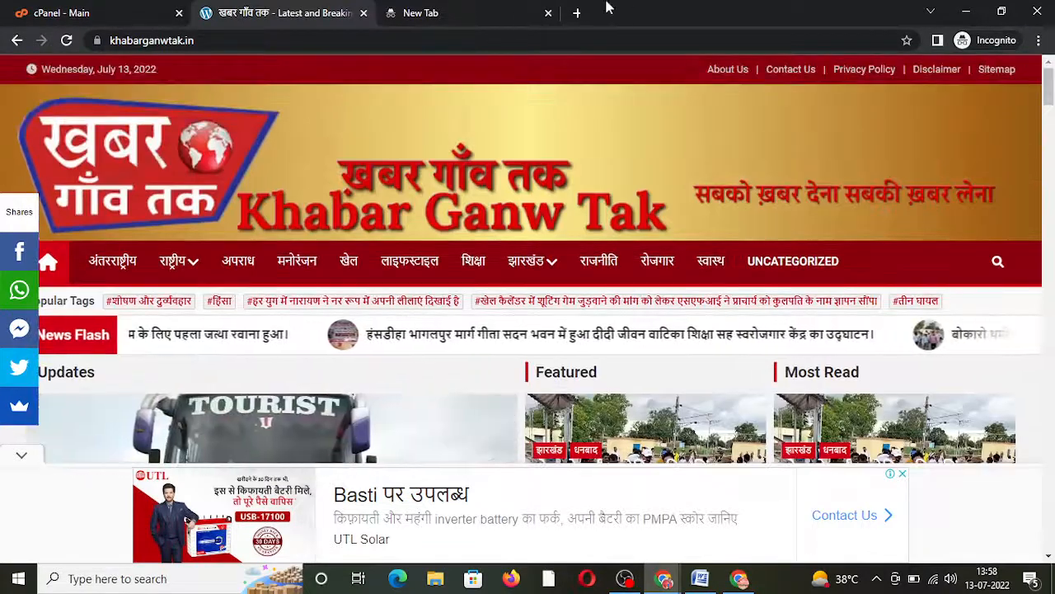
{"action": "left_click", "coordinate": [486, 13]}
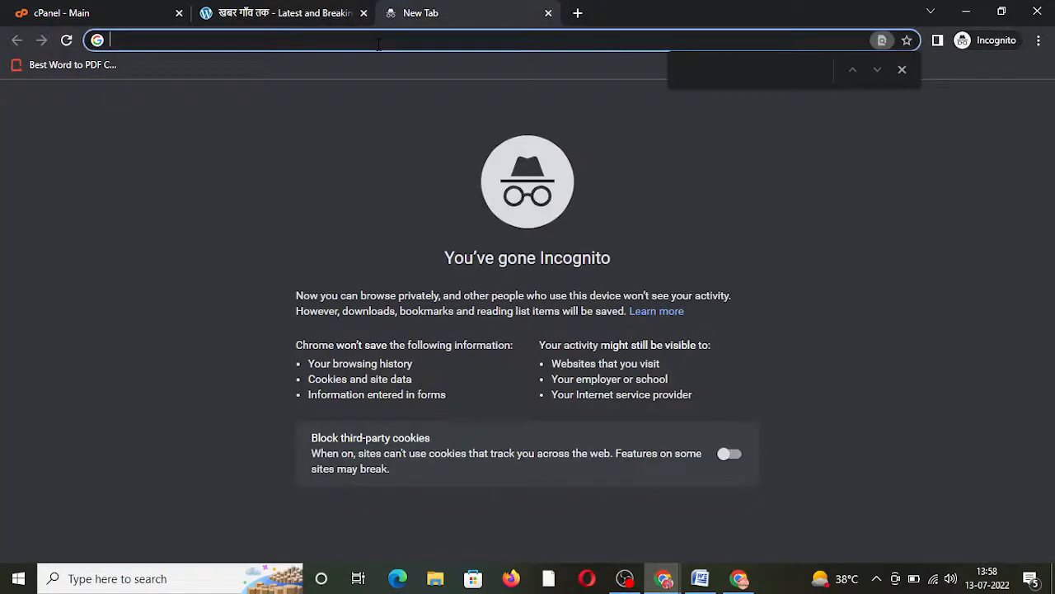
{"action": "type", "text": "hosti"}
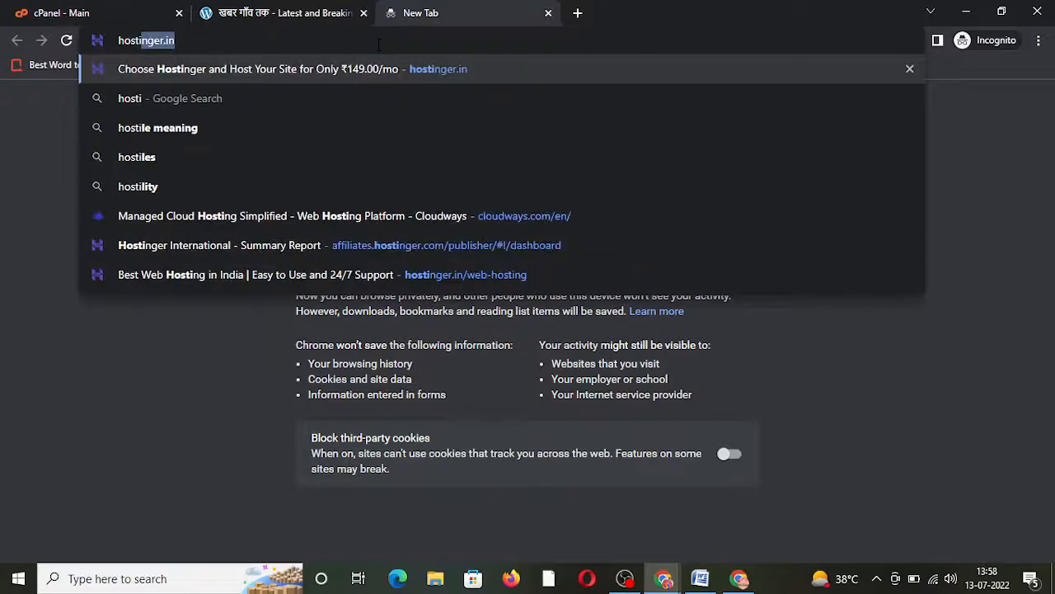
{"action": "key", "text": "Return"}
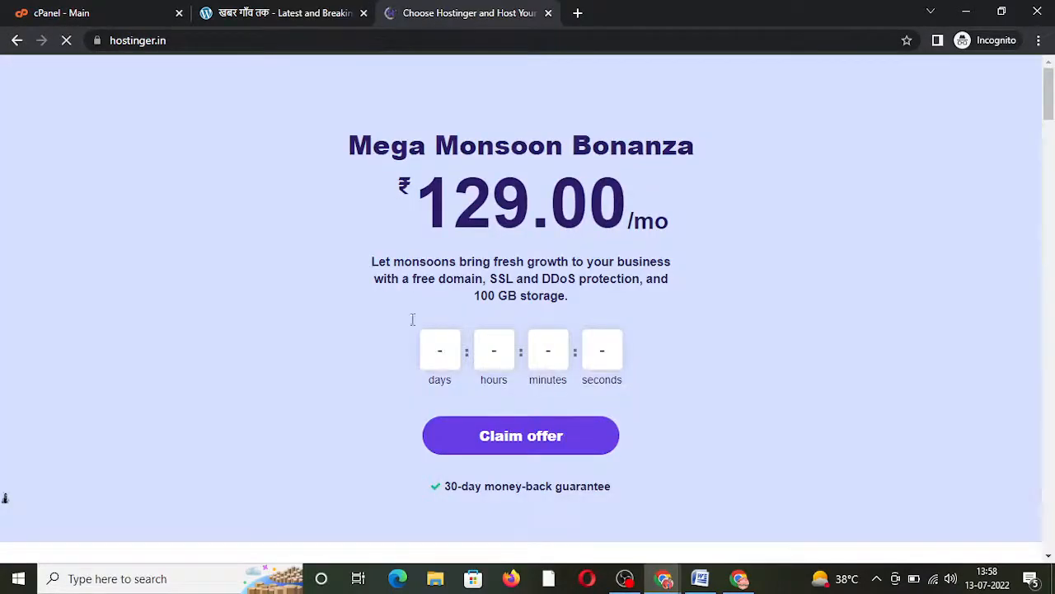
Step: Add the Single Web Hosting plan to the cart from the pricing section
{"action": "left_click", "coordinate": [495, 443]}
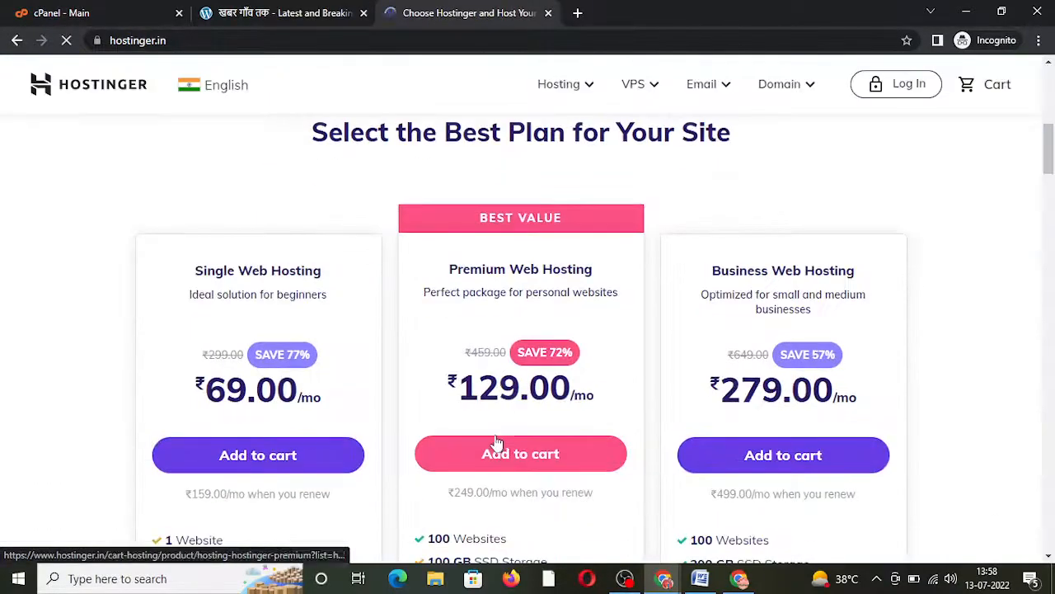
{"action": "left_click_drag", "start_coordinate": [1049, 152], "coordinate": [1051, 173]}
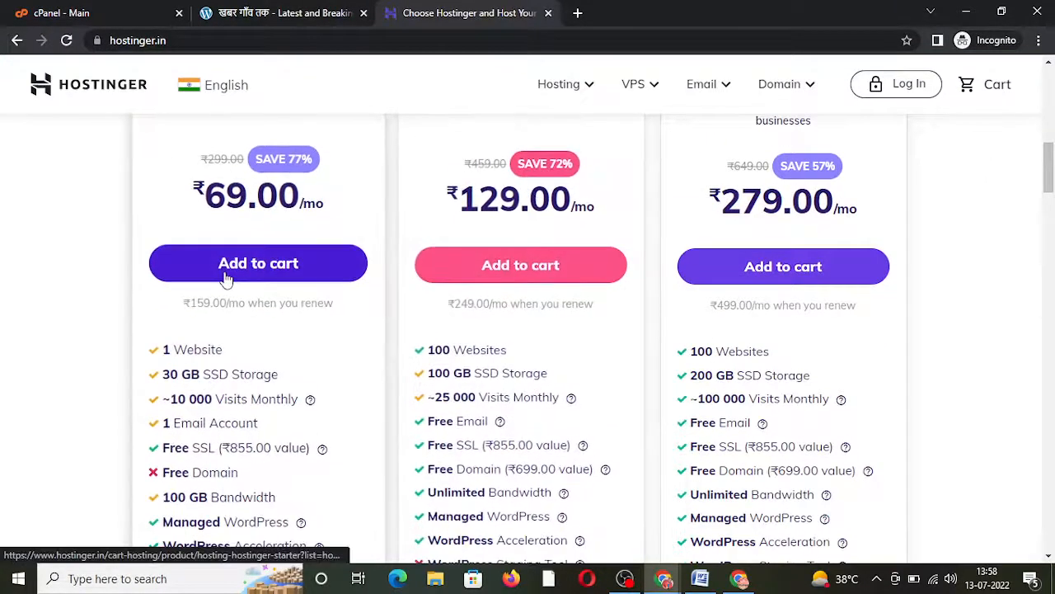
{"action": "left_click", "coordinate": [227, 279]}
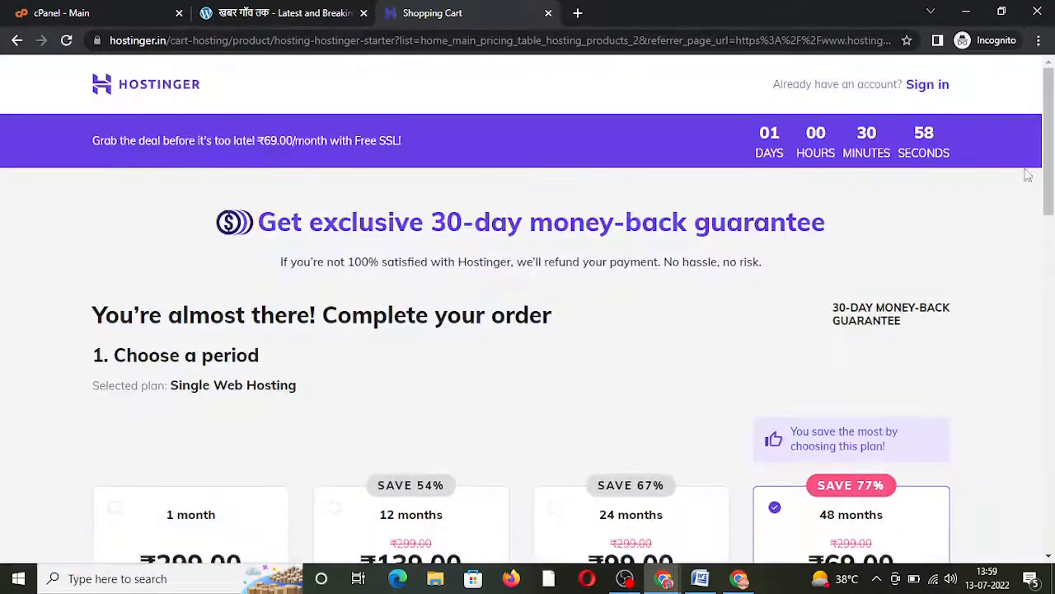
{"action": "left_click_drag", "start_coordinate": [1052, 140], "coordinate": [1052, 235]}
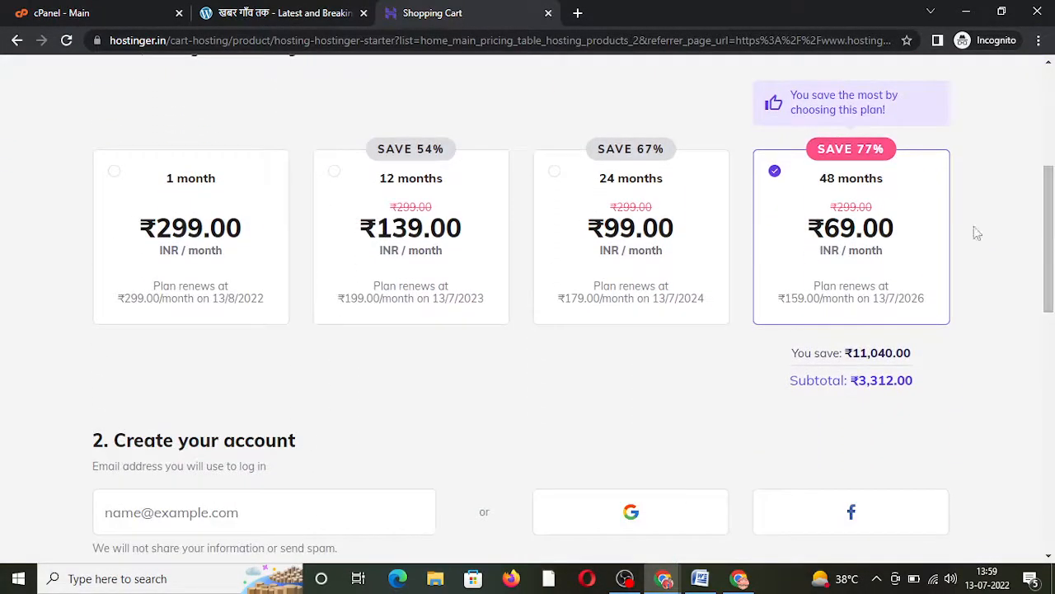
Step: Settle on the 48-month billing period and check the ₹3,908.16 total
{"action": "left_click", "coordinate": [415, 225]}
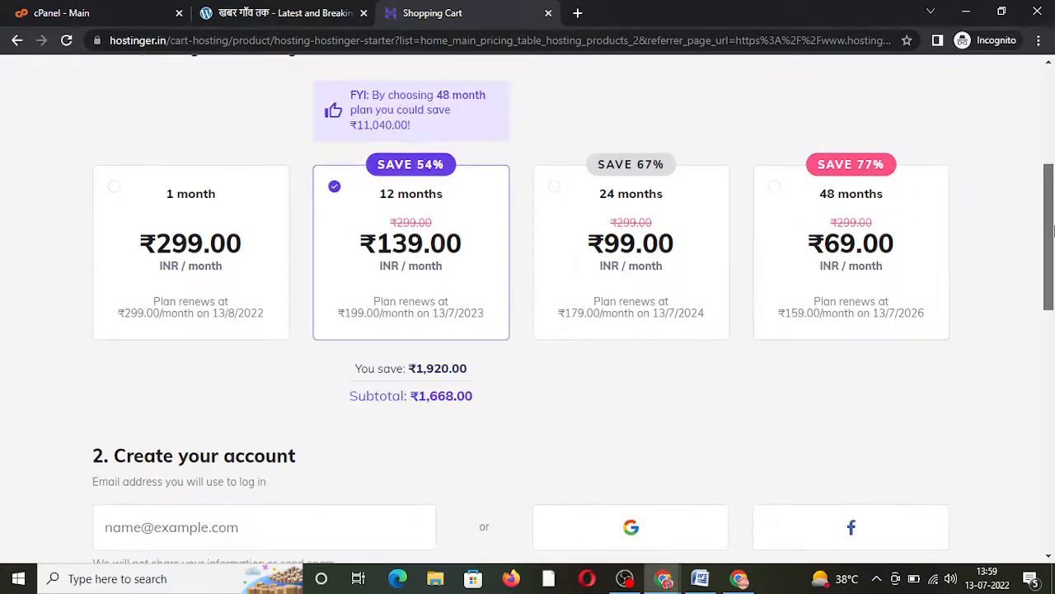
{"action": "mouse_move", "coordinate": [1049, 264]}
{"action": "left_mouse_down"}
{"action": "mouse_move", "coordinate": [1043, 453]}
{"action": "mouse_move", "coordinate": [1042, 264]}
{"action": "left_mouse_up"}
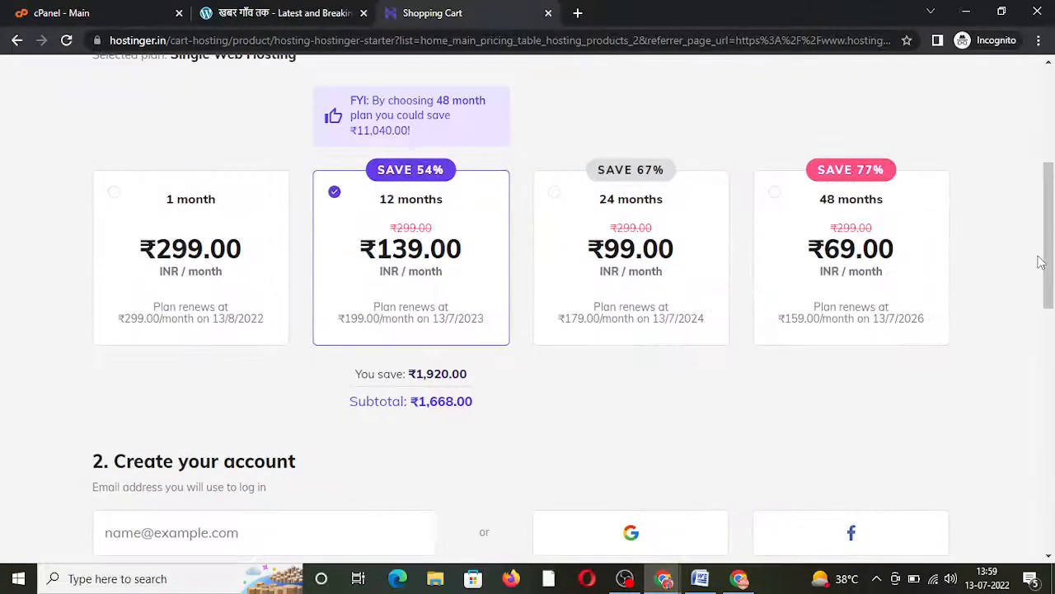
{"action": "left_click", "coordinate": [886, 261]}
{"action": "left_click_drag", "start_coordinate": [1046, 197], "coordinate": [1051, 416]}
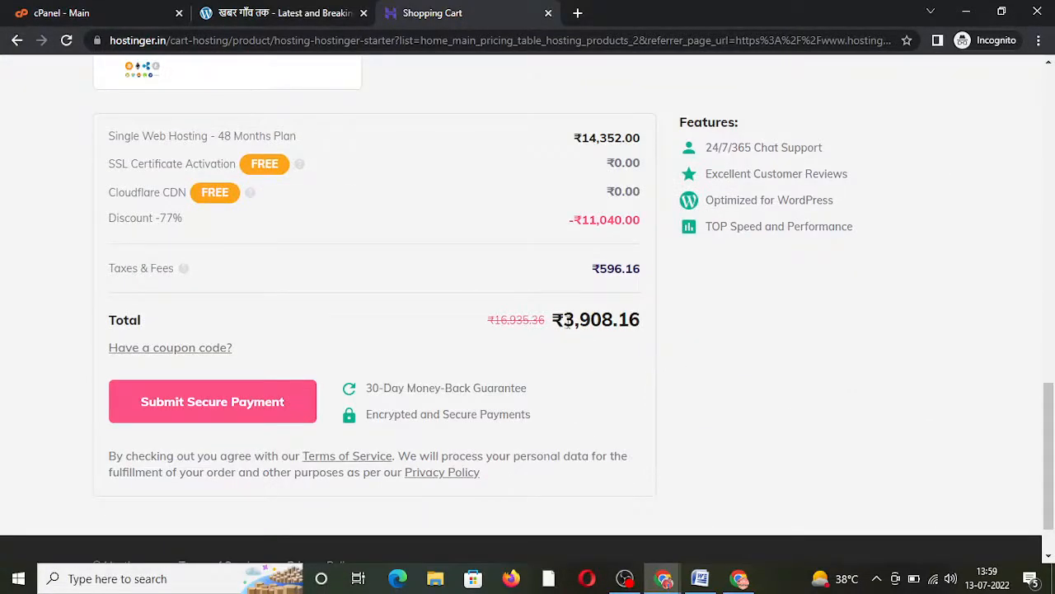
{"action": "left_click_drag", "start_coordinate": [566, 322], "coordinate": [644, 331]}
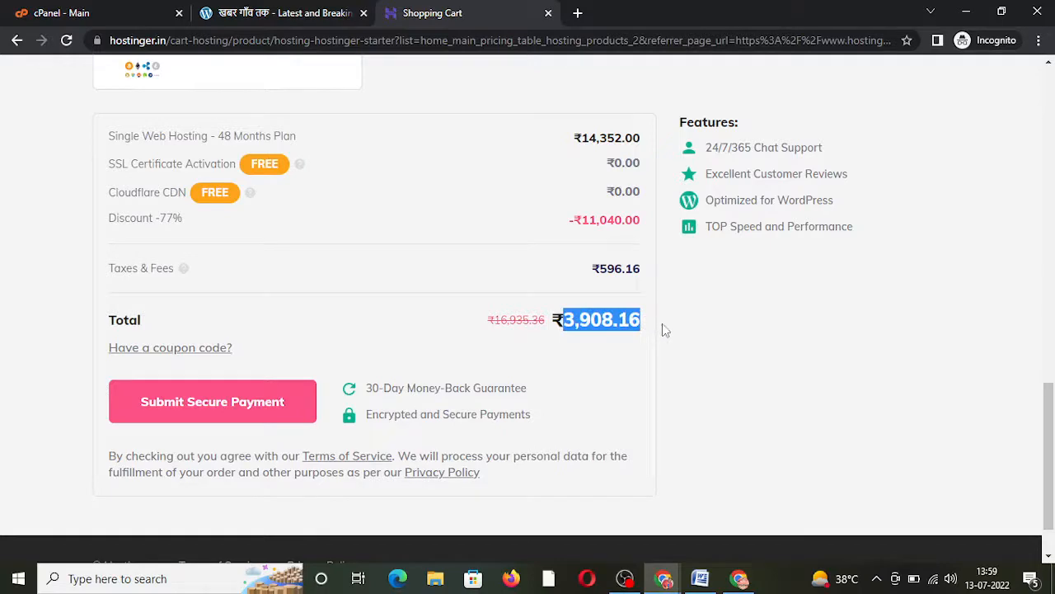
{"action": "left_click", "coordinate": [662, 324]}
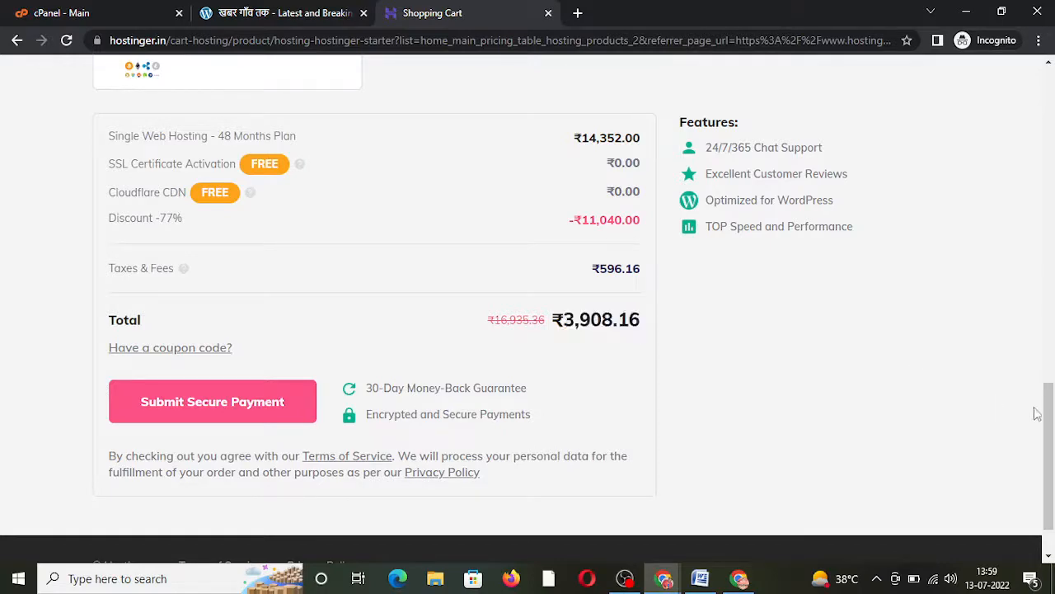
{"action": "left_click_drag", "start_coordinate": [1046, 413], "coordinate": [946, 104]}
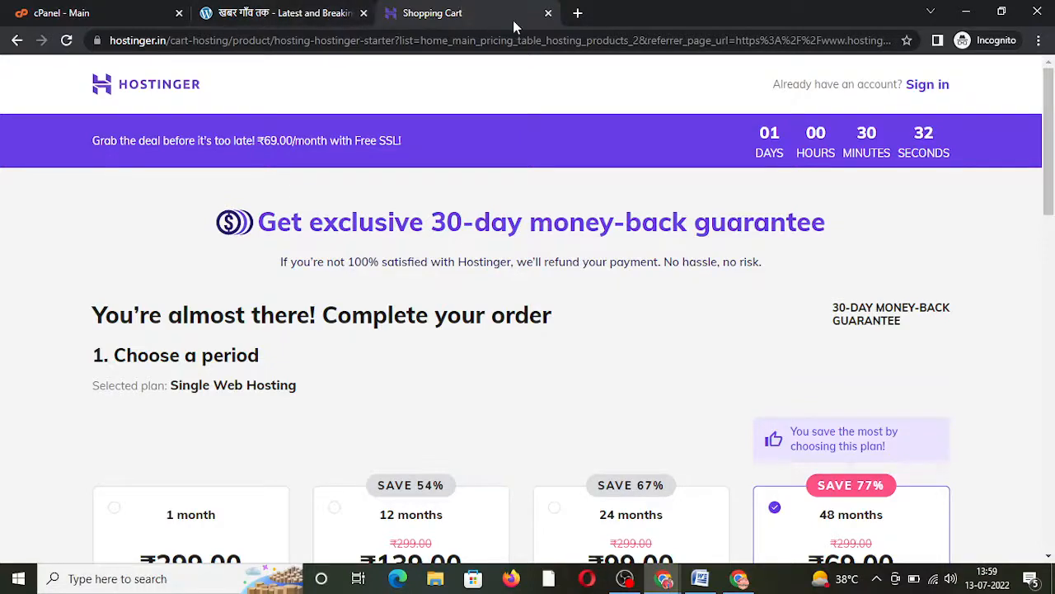
Step: Close the Hostinger cart tab and open cPanel's Addon Domains page via a 'doma' search
{"action": "left_click", "coordinate": [548, 14]}
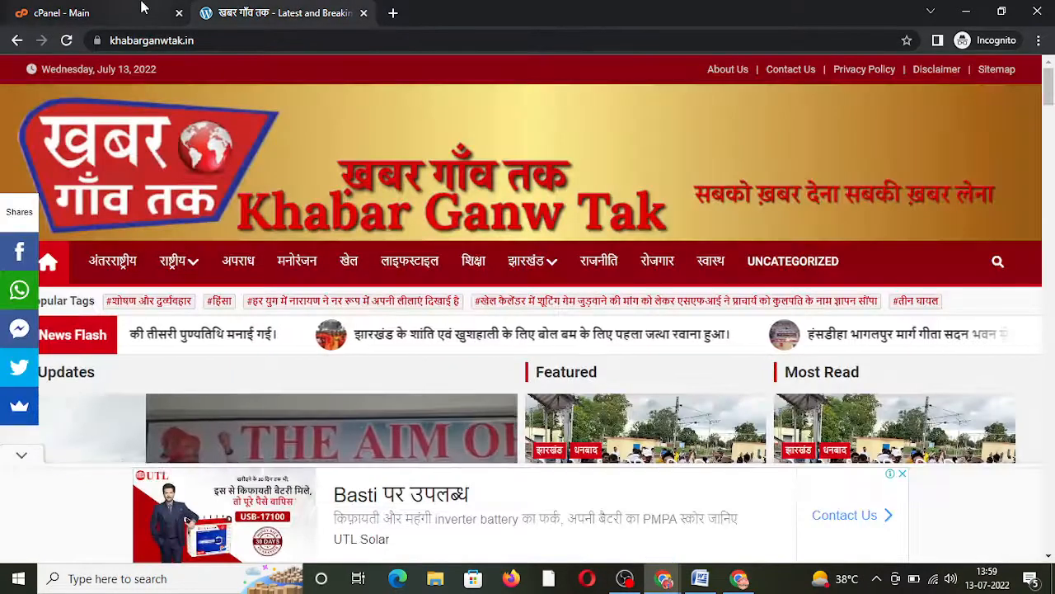
{"action": "left_click", "coordinate": [120, 10]}
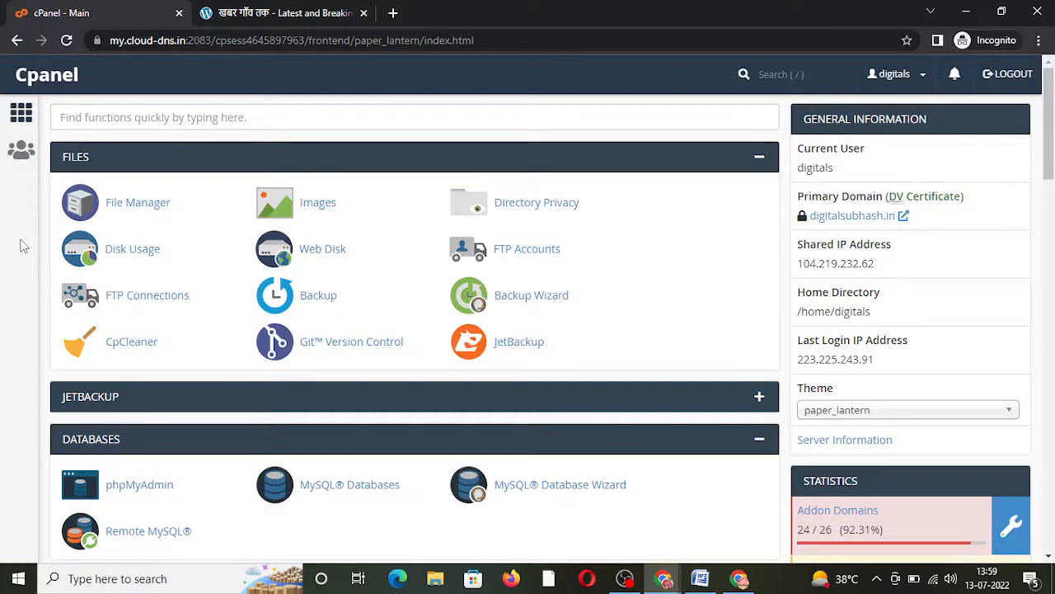
{"action": "left_click", "coordinate": [118, 116]}
{"action": "type", "text": "doma"}
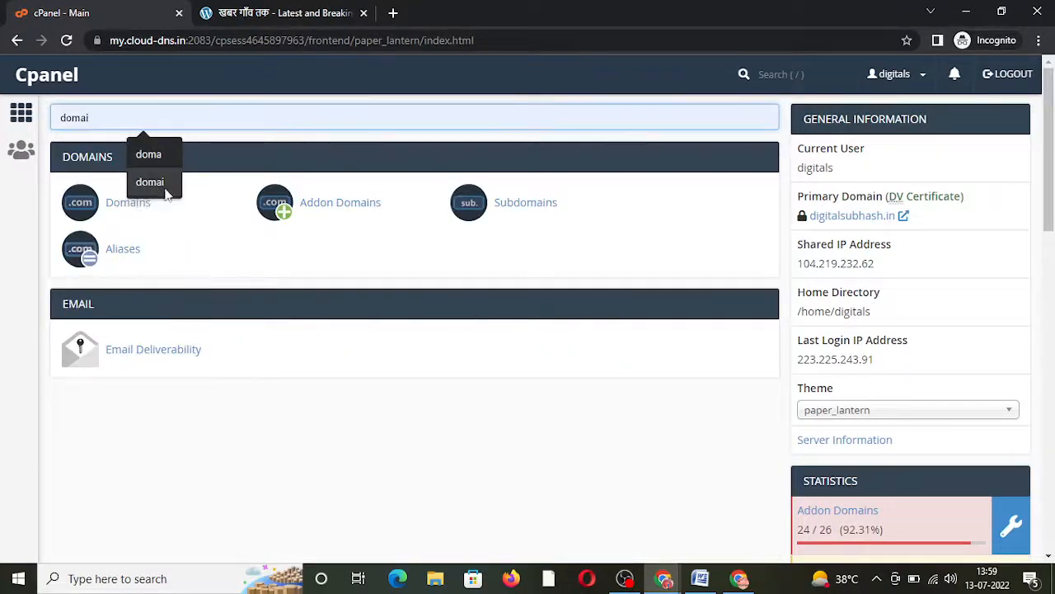
{"action": "left_click", "coordinate": [320, 212]}
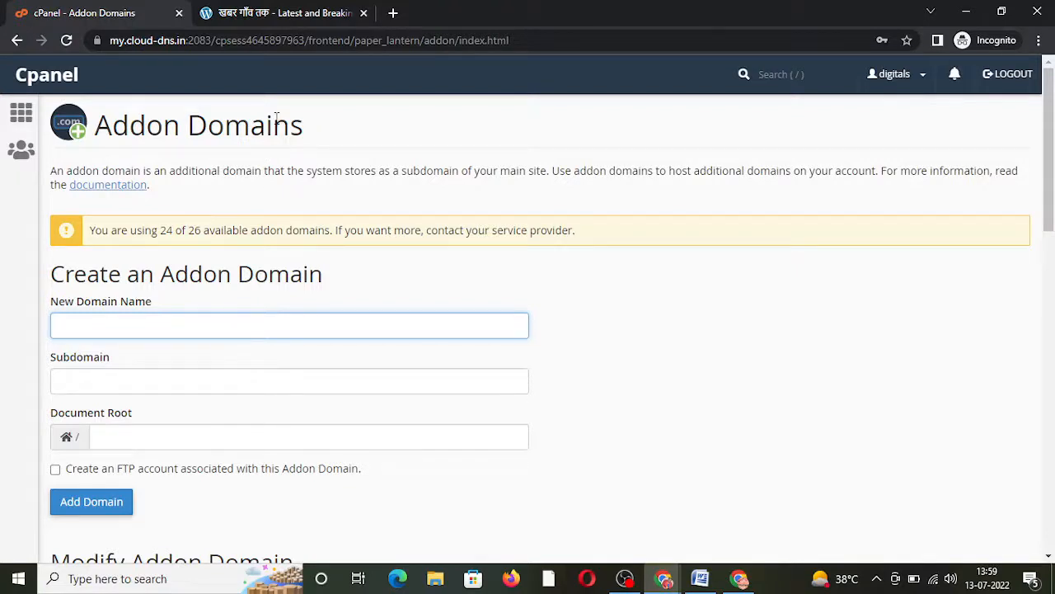
Step: Add addon domain tuitiongharofficial.in with document root public_html/tuitiongharofficial.in
{"action": "type", "text": "tuitiongharofficial.in"}
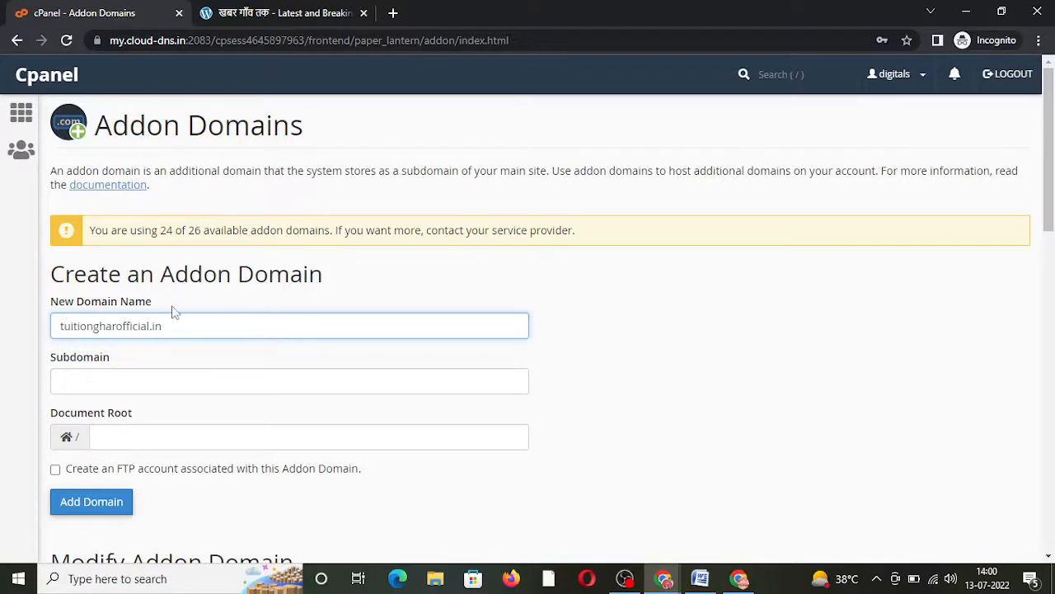
{"action": "left_click", "coordinate": [579, 327]}
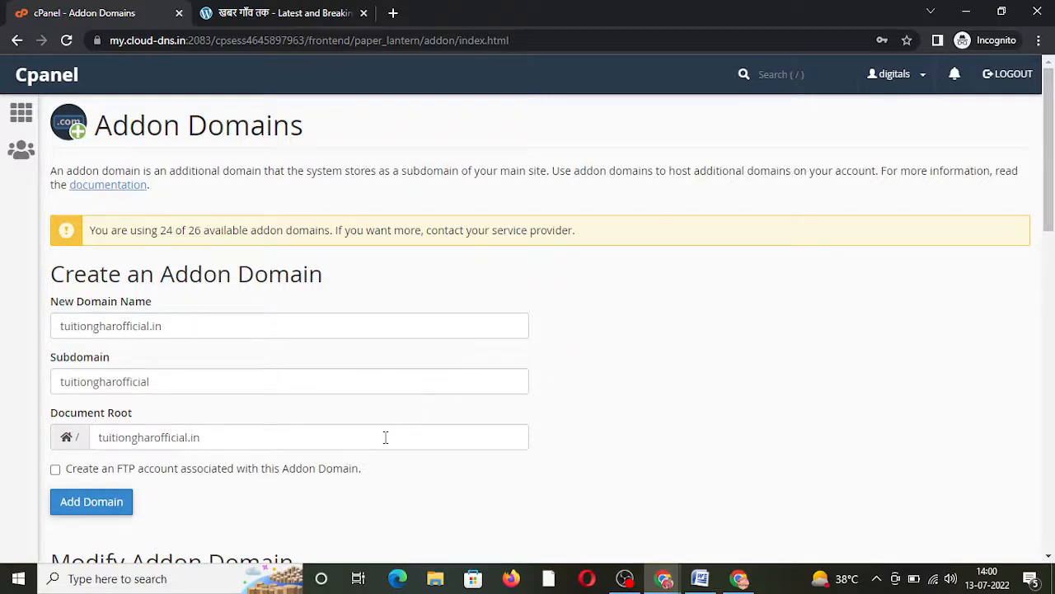
{"action": "left_click", "coordinate": [98, 437]}
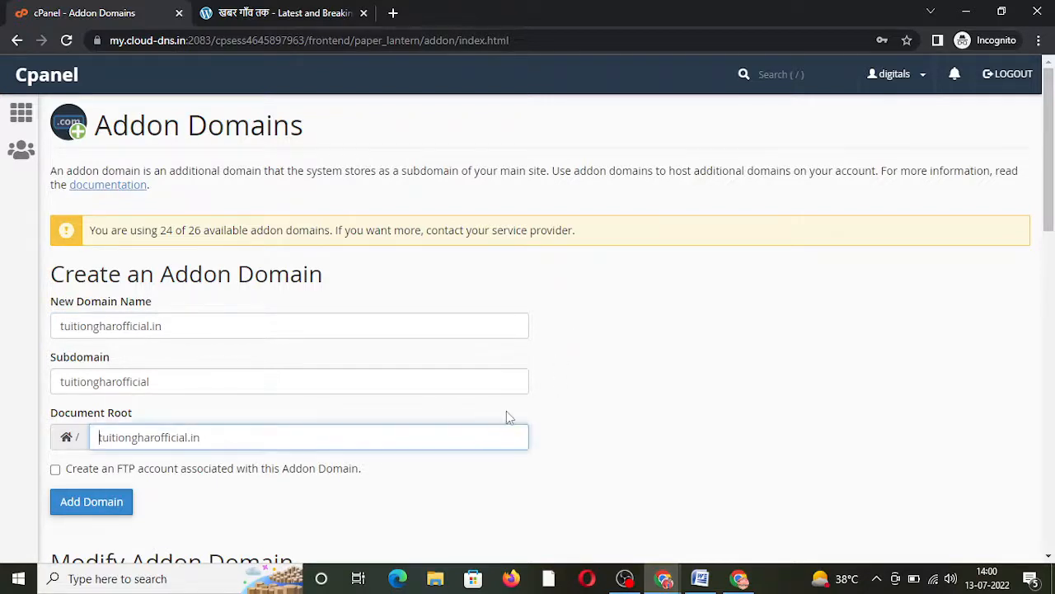
{"action": "type", "text": "public_"}
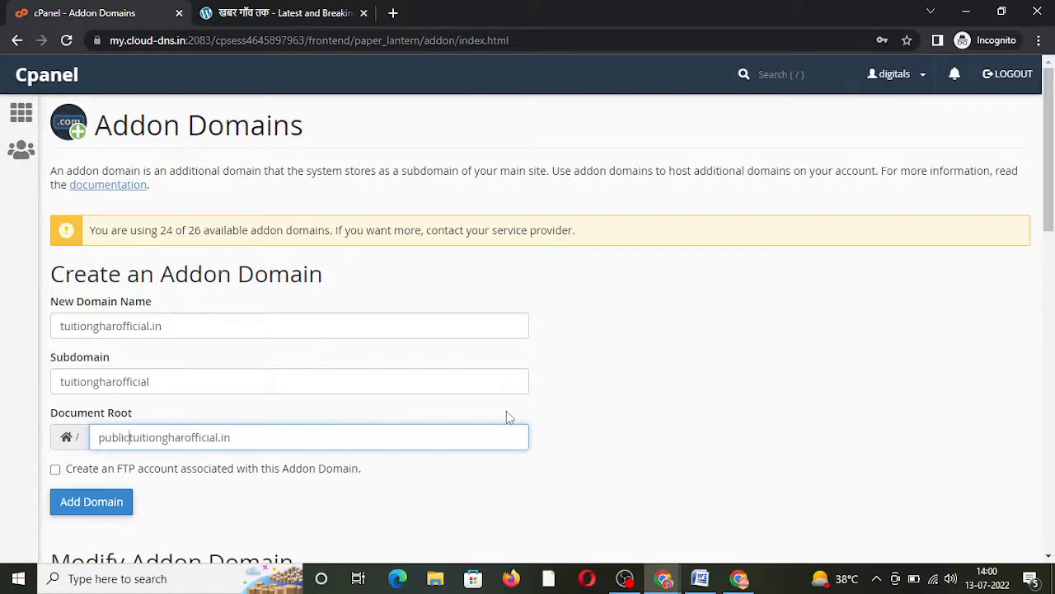
{"action": "type", "text": "html/"}
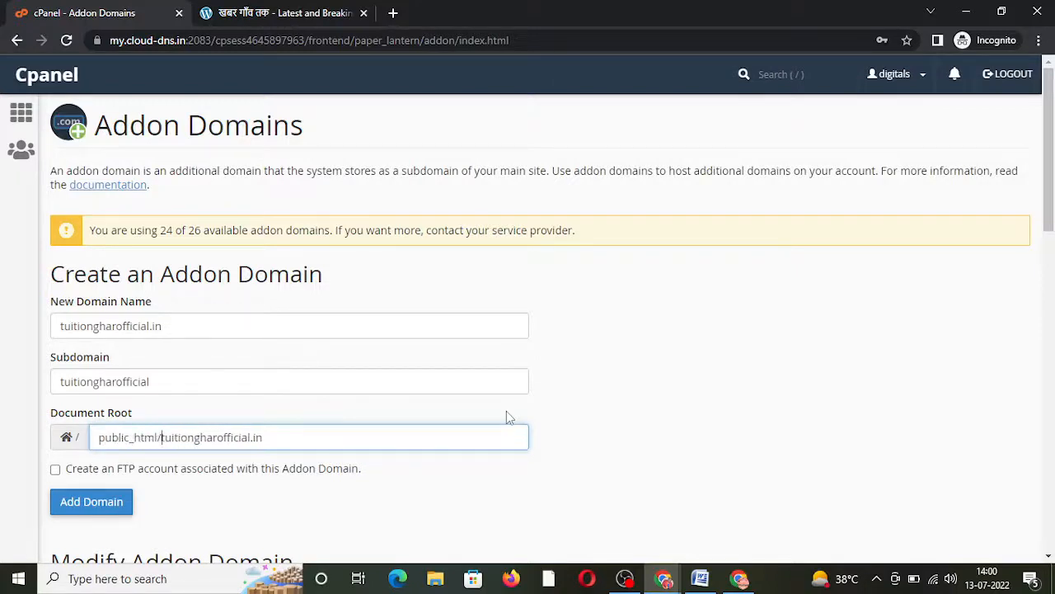
{"action": "left_click", "coordinate": [81, 508]}
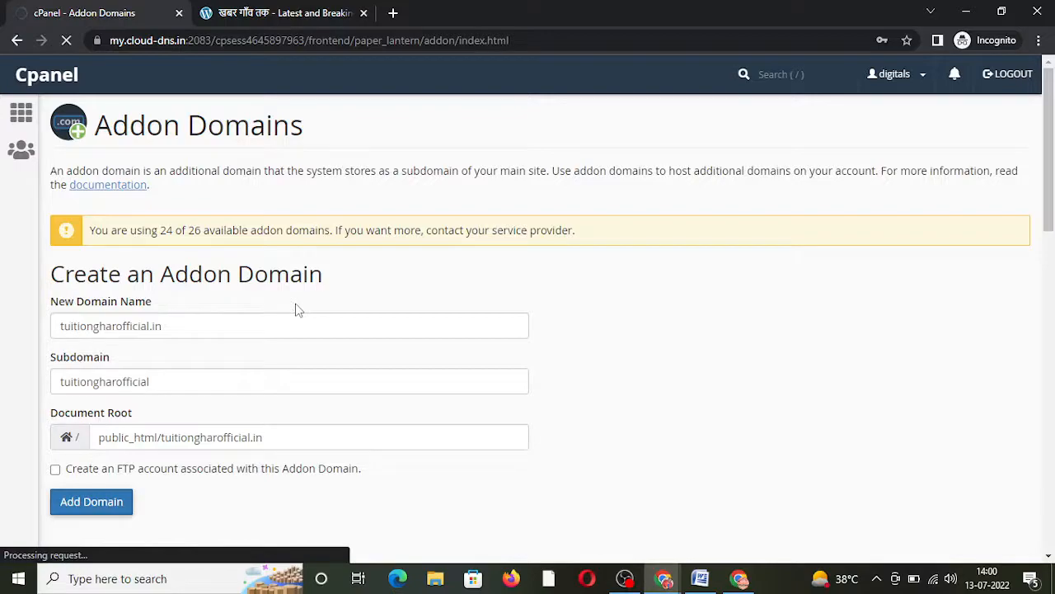
{"action": "left_click", "coordinate": [303, 13]}
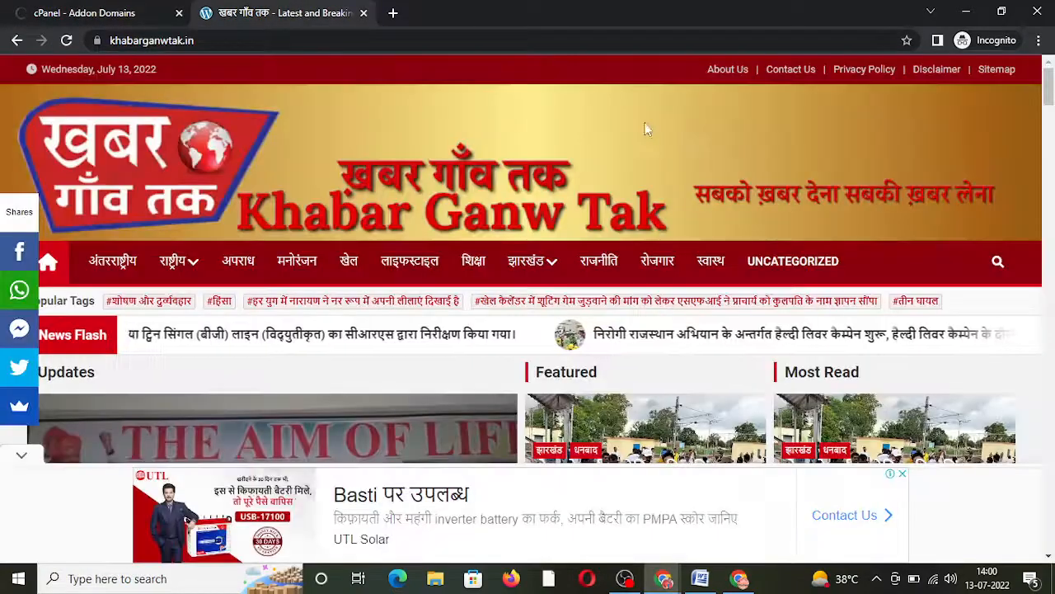
{"action": "scroll", "coordinate": [1045, 110], "scroll_direction": "down", "scroll_amount": 10}
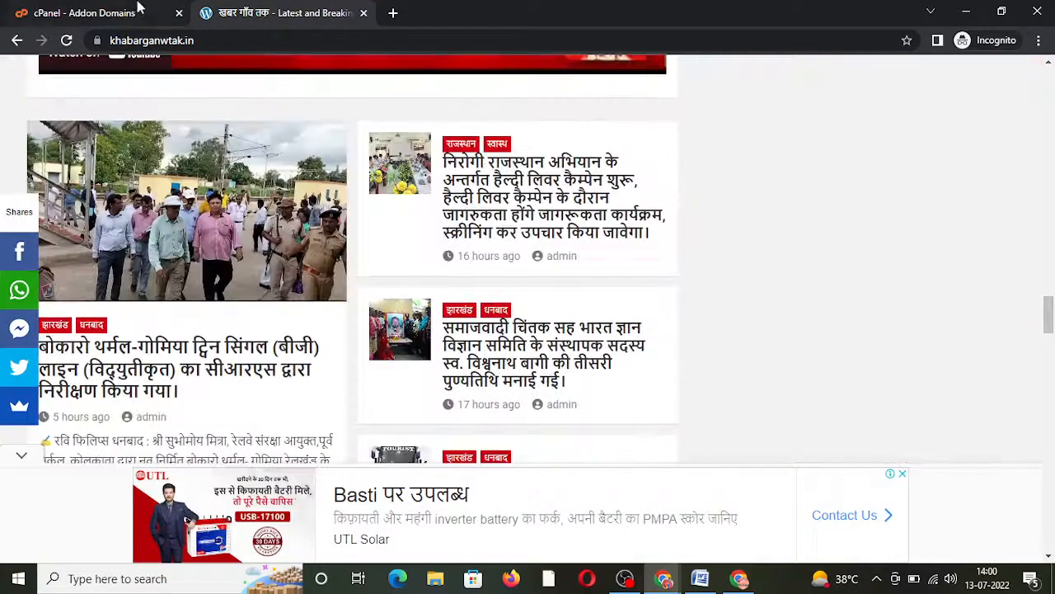
{"action": "left_click", "coordinate": [91, 10]}
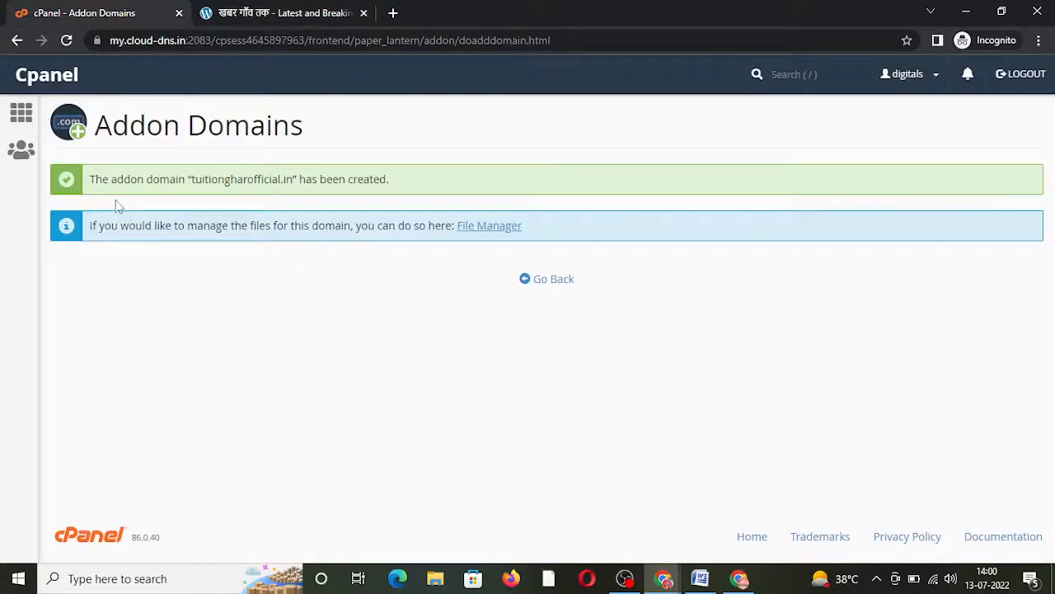
{"action": "left_click", "coordinate": [22, 116]}
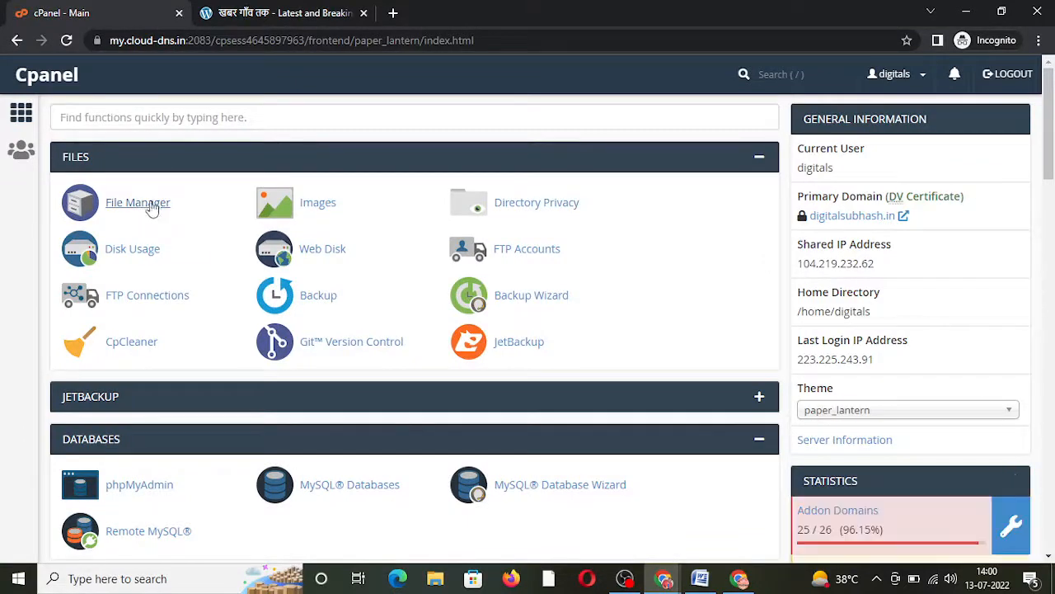
Step: Open File Manager from a 'file' search and enter the public_html folder
{"action": "left_click", "coordinate": [171, 120]}
{"action": "type", "text": "file"}
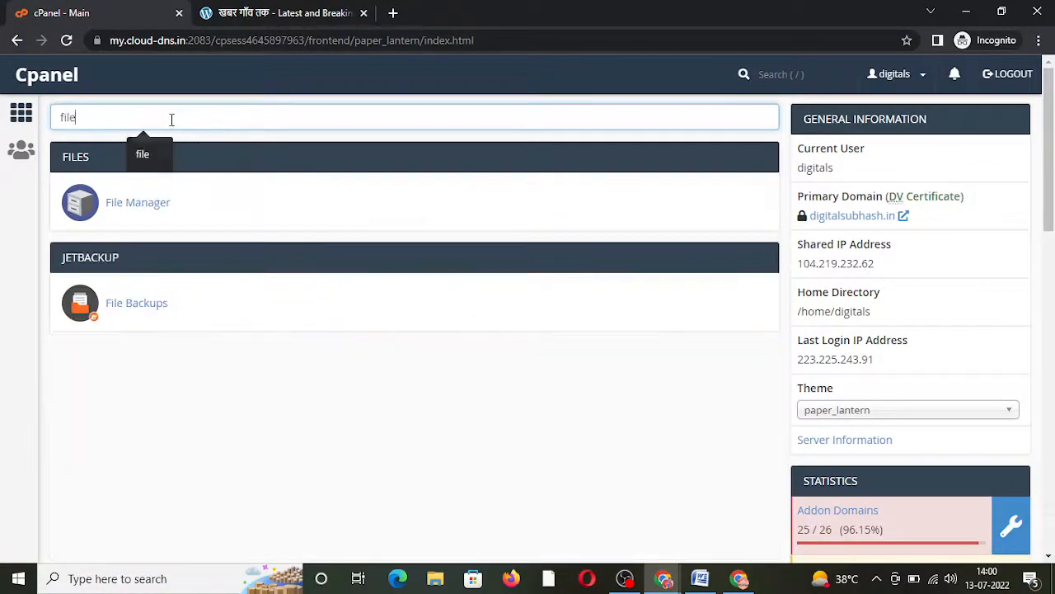
{"action": "left_click", "coordinate": [141, 206]}
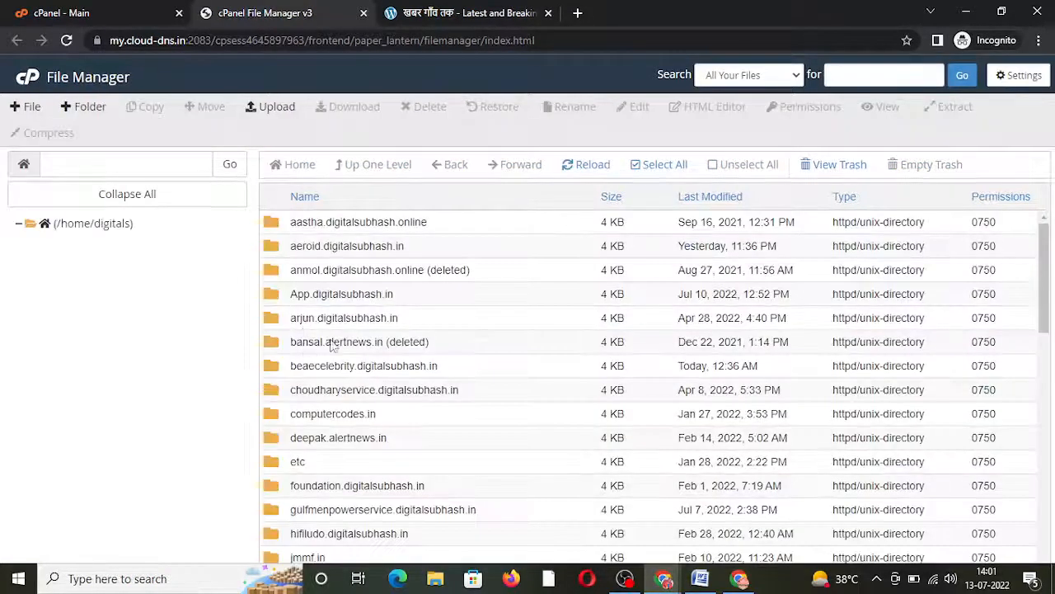
{"action": "scroll", "coordinate": [1029, 412], "scroll_direction": "down", "scroll_amount": 6}
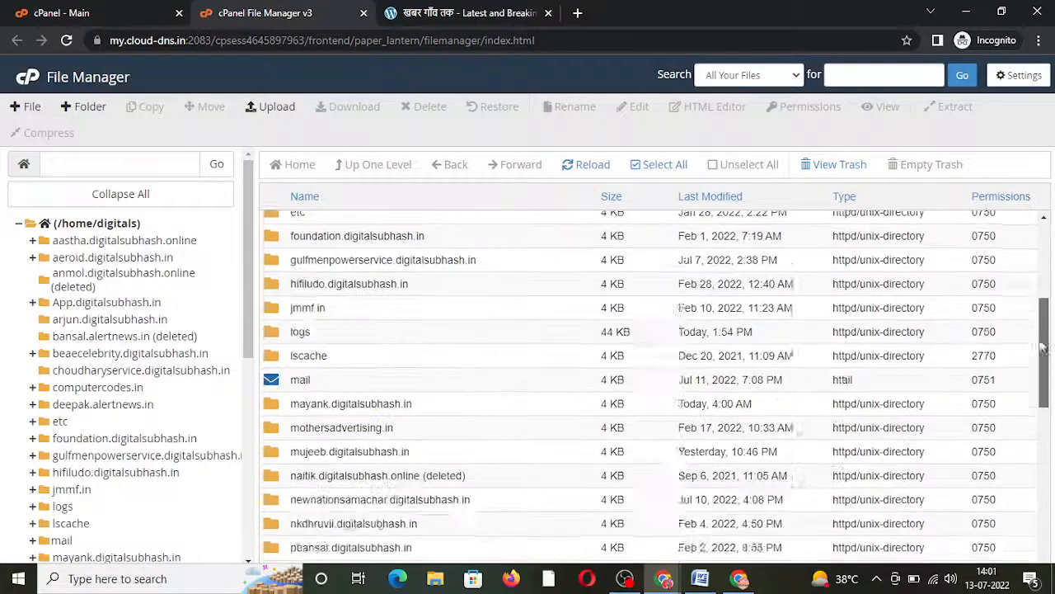
{"action": "scroll", "coordinate": [1029, 412], "scroll_direction": "down", "scroll_amount": 1}
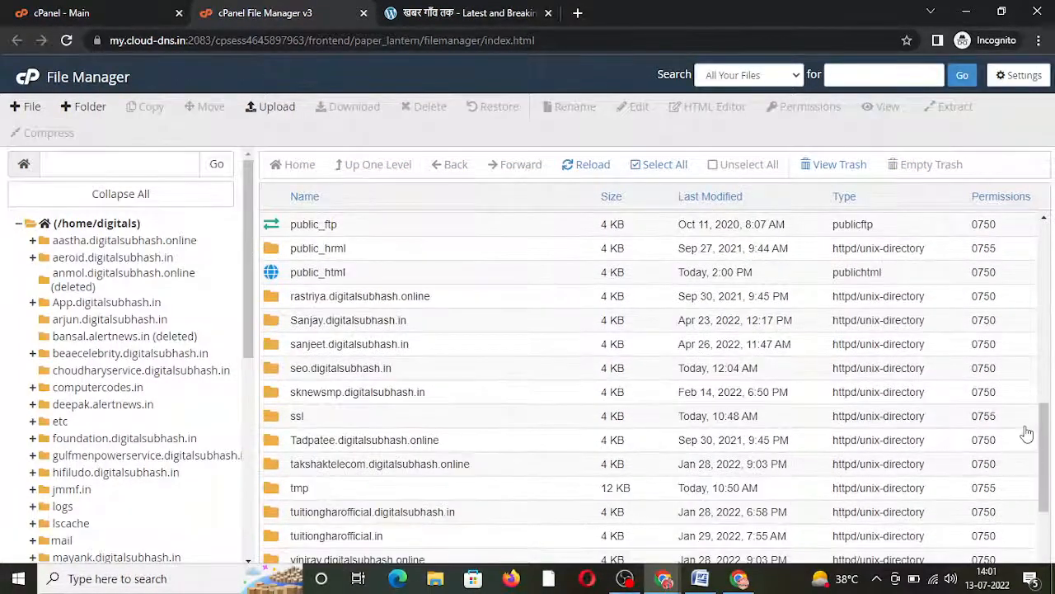
{"action": "left_click", "coordinate": [396, 275]}
{"action": "double_click", "coordinate": [395, 275]}
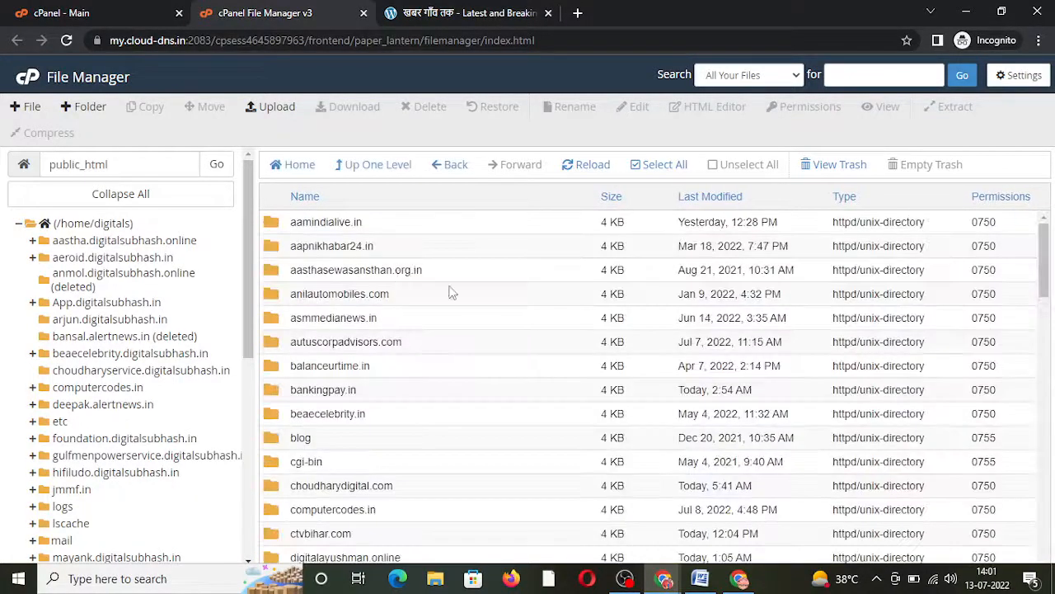
Step: Open the tuitiongharofficial.in folder and start a File Upload page for it
{"action": "left_click_drag", "start_coordinate": [1044, 247], "coordinate": [1041, 417]}
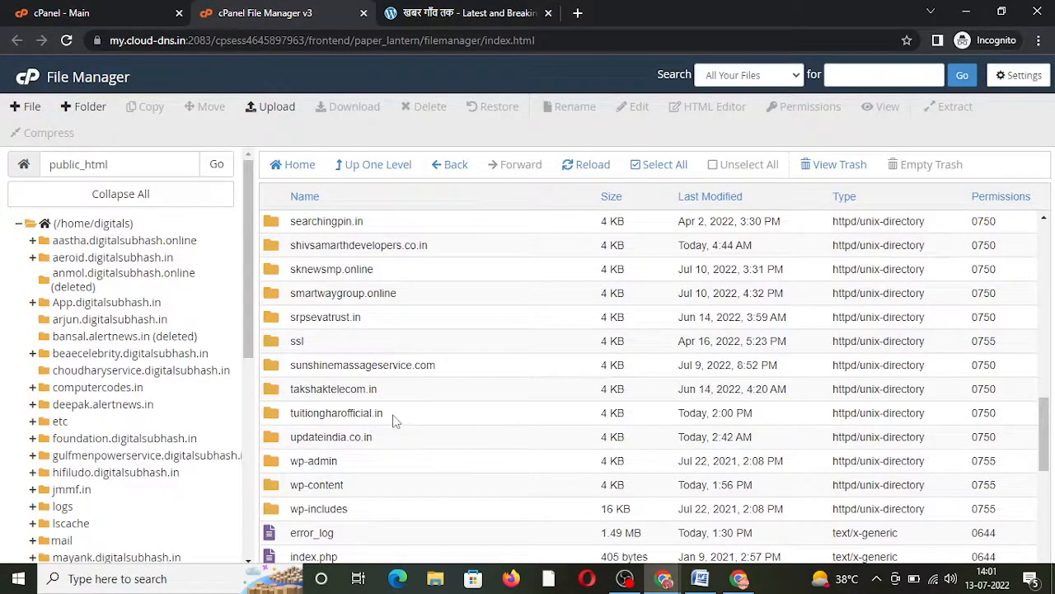
{"action": "double_click", "coordinate": [347, 412]}
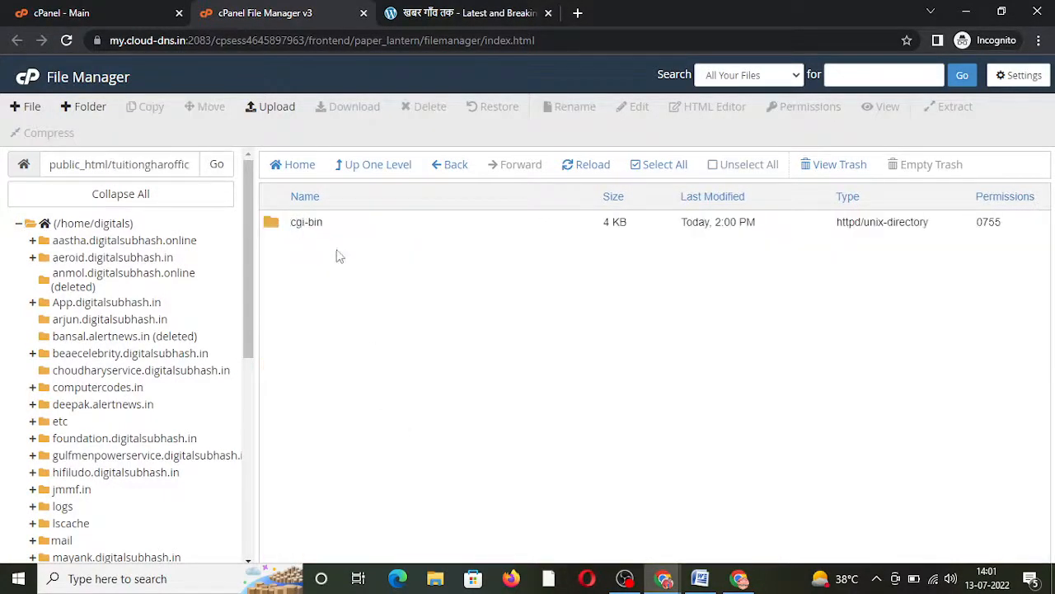
{"action": "left_click", "coordinate": [272, 107]}
{"action": "left_click", "coordinate": [287, 9]}
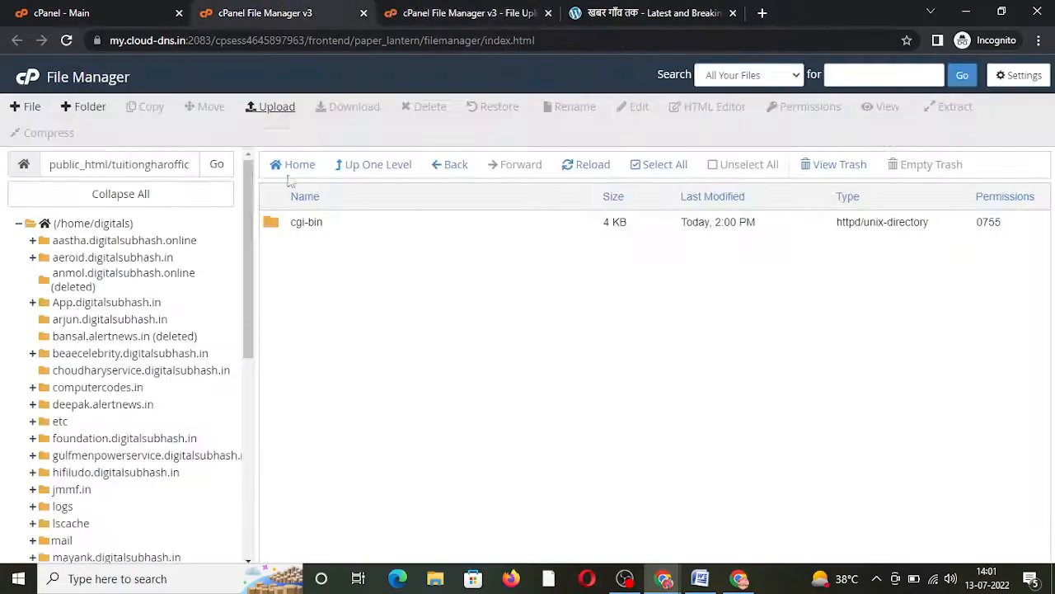
Step: Upload the wordpress-5.9.2 archive from Downloads, then start a WordPress download search in a new tab
{"action": "left_click", "coordinate": [409, 8]}
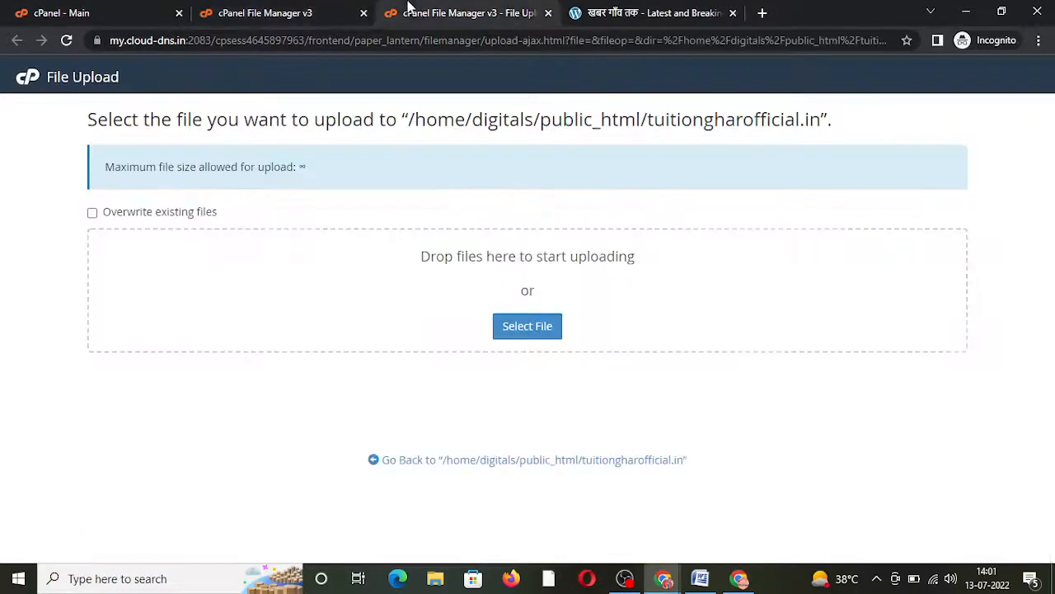
{"action": "left_click", "coordinate": [515, 330]}
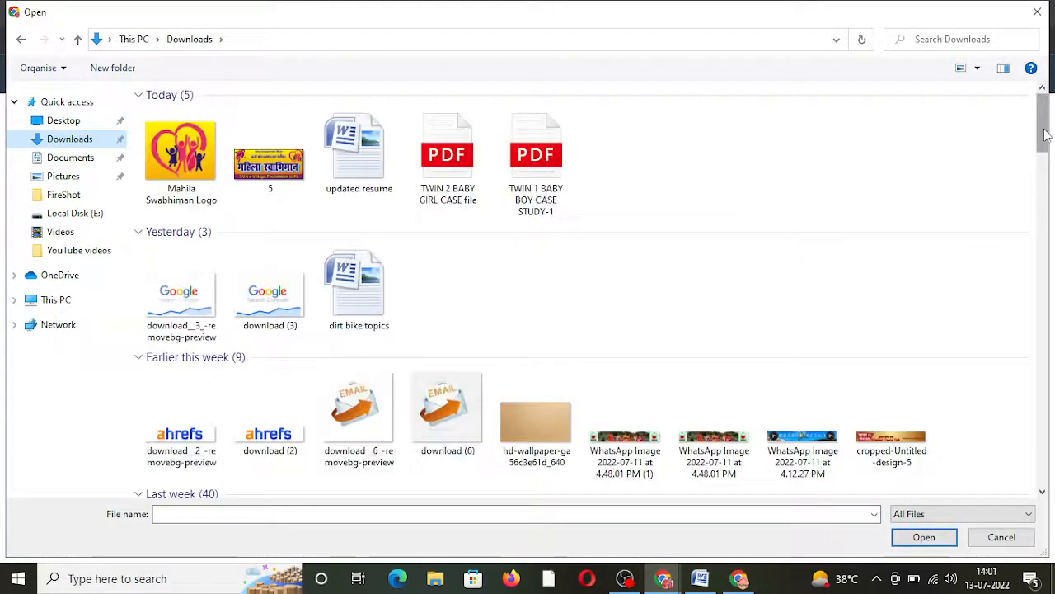
{"action": "left_click_drag", "start_coordinate": [1045, 134], "coordinate": [1036, 484]}
{"action": "left_click", "coordinate": [811, 254]}
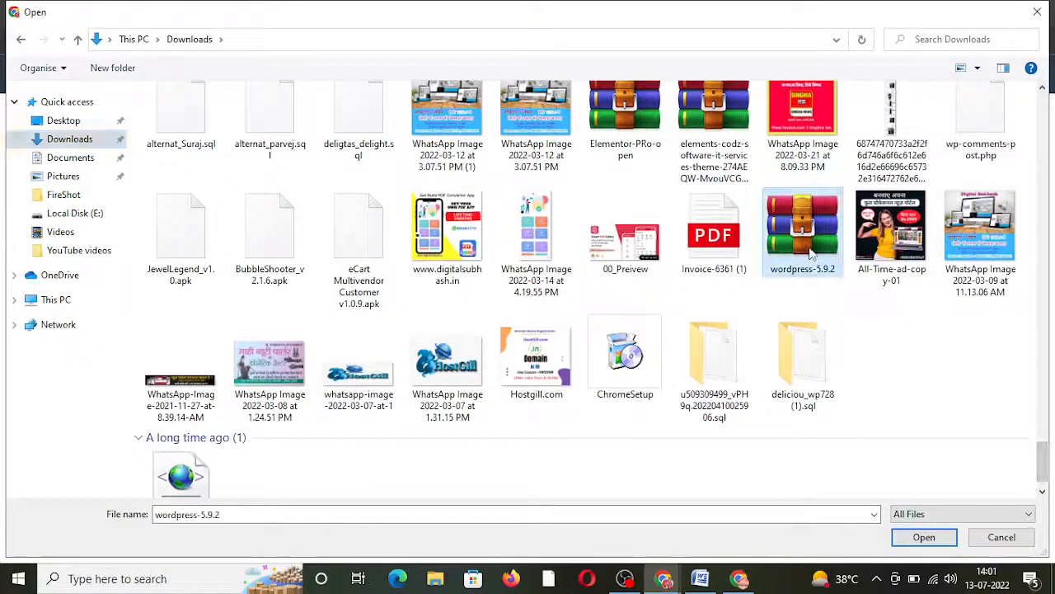
{"action": "left_click", "coordinate": [924, 537]}
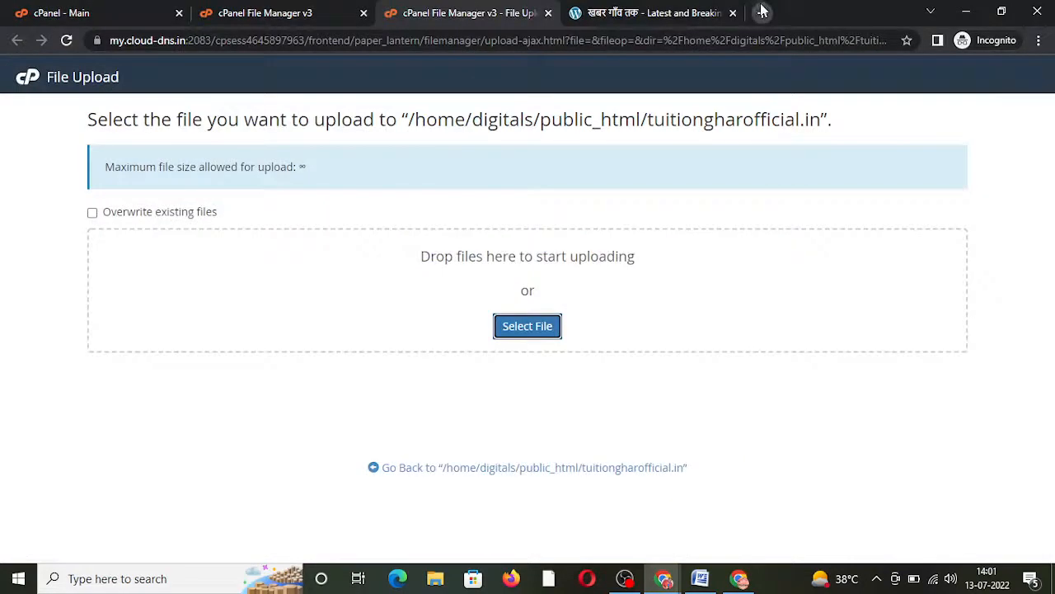
{"action": "left_click", "coordinate": [761, 13]}
{"action": "type", "text": "wordpres"}
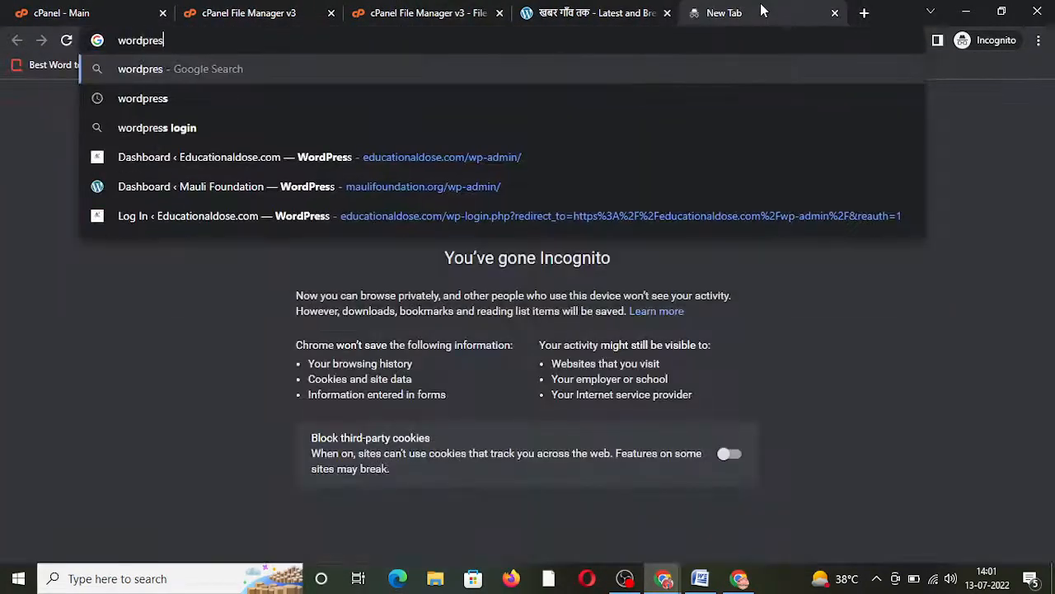
{"action": "type", "text": "s file donw"}
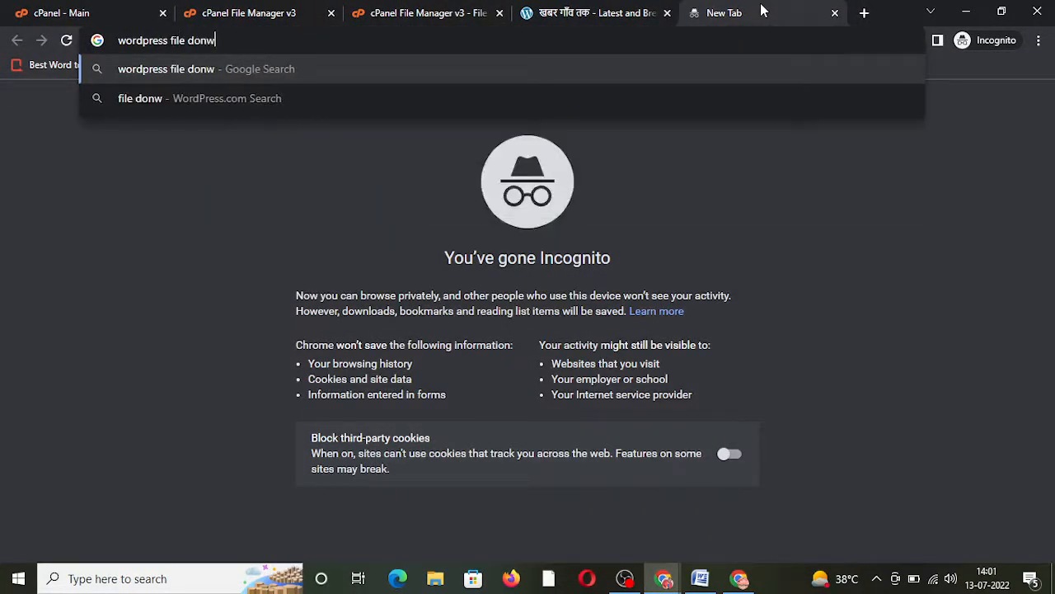
Step: Search 'wordpress file download' and open the WordPress.org page offering WordPress 6.0.1
{"action": "key", "text": "BackSpace"}
{"action": "key", "text": "BackSpace"}
{"action": "type", "text": "wnload"}
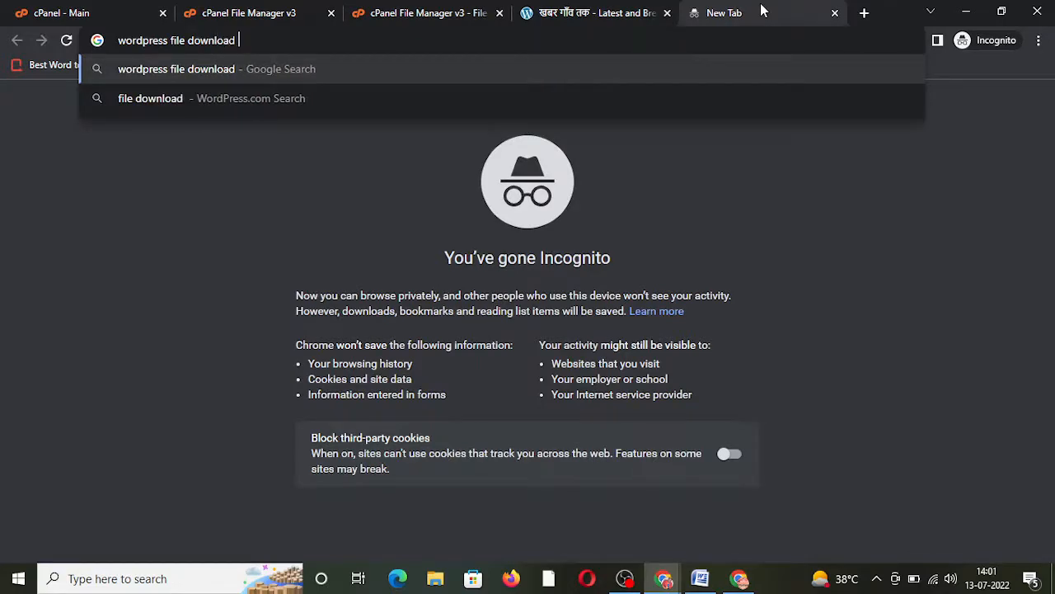
{"action": "key", "text": "Return"}
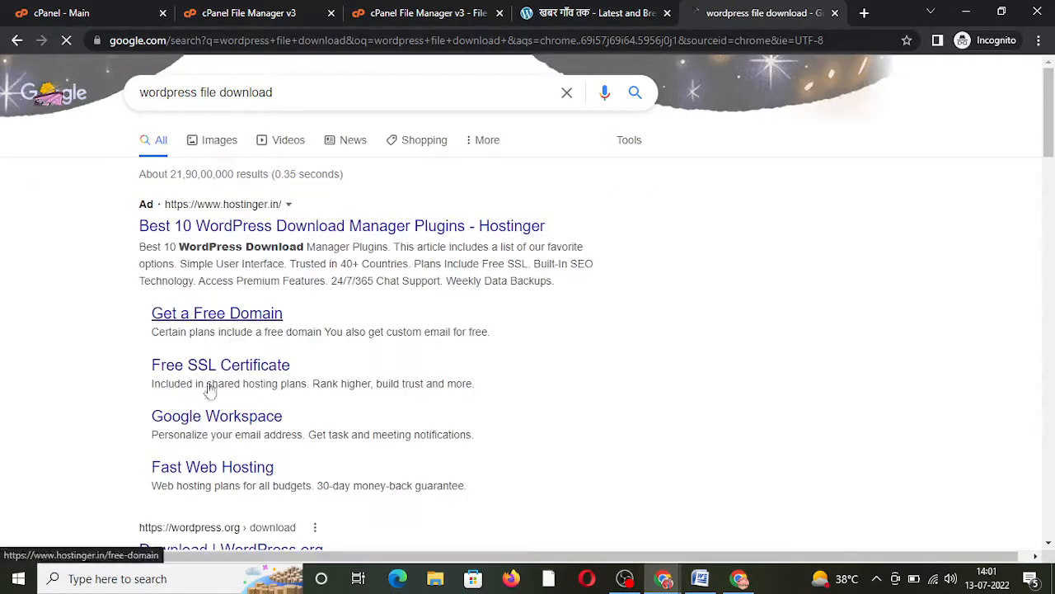
{"action": "left_click_drag", "start_coordinate": [1051, 152], "coordinate": [1052, 192]}
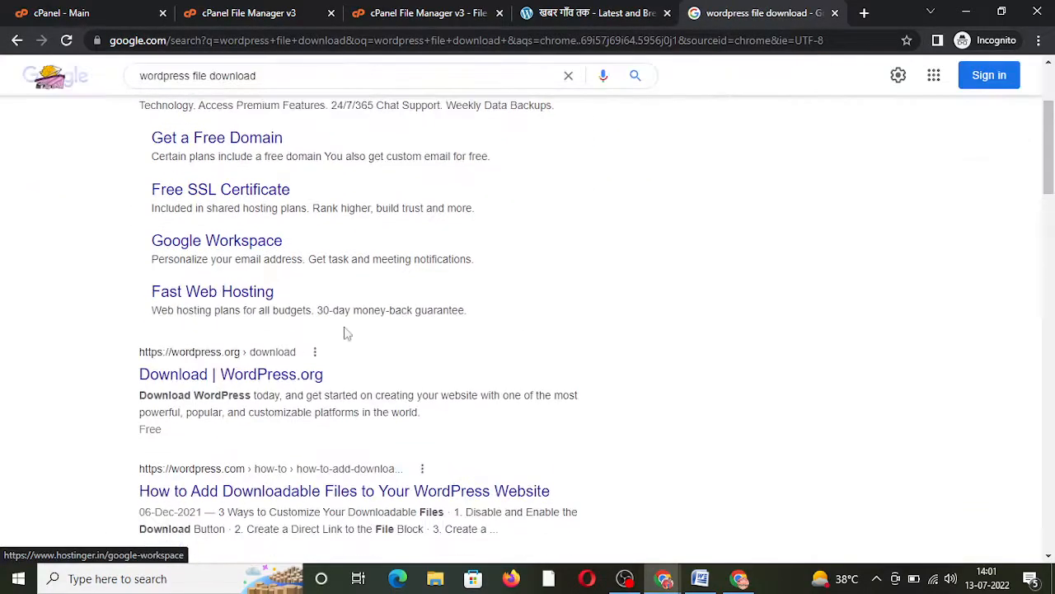
{"action": "left_click", "coordinate": [267, 379]}
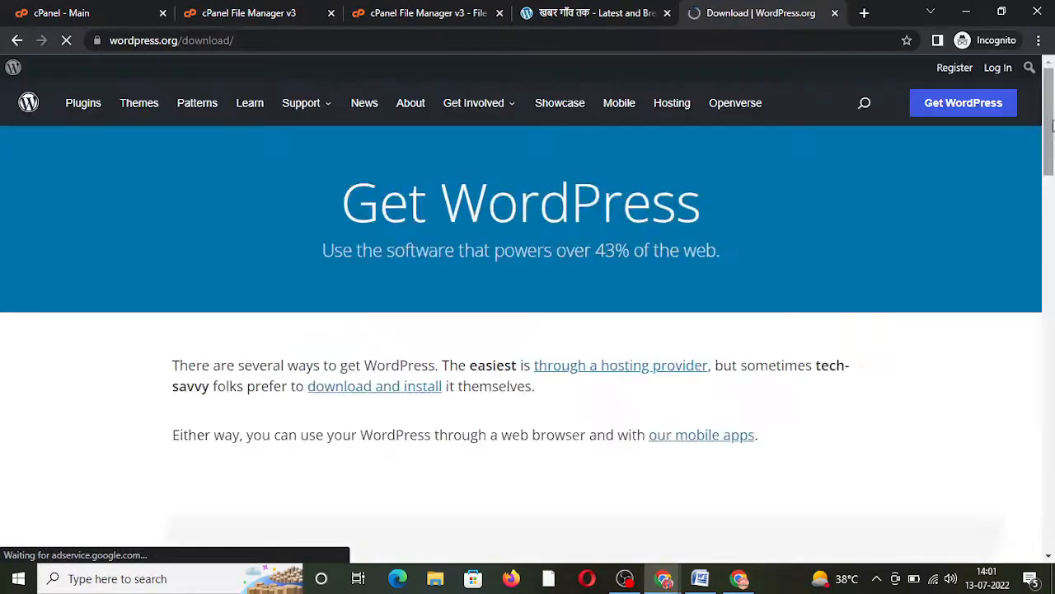
{"action": "left_click_drag", "start_coordinate": [1052, 124], "coordinate": [1052, 322]}
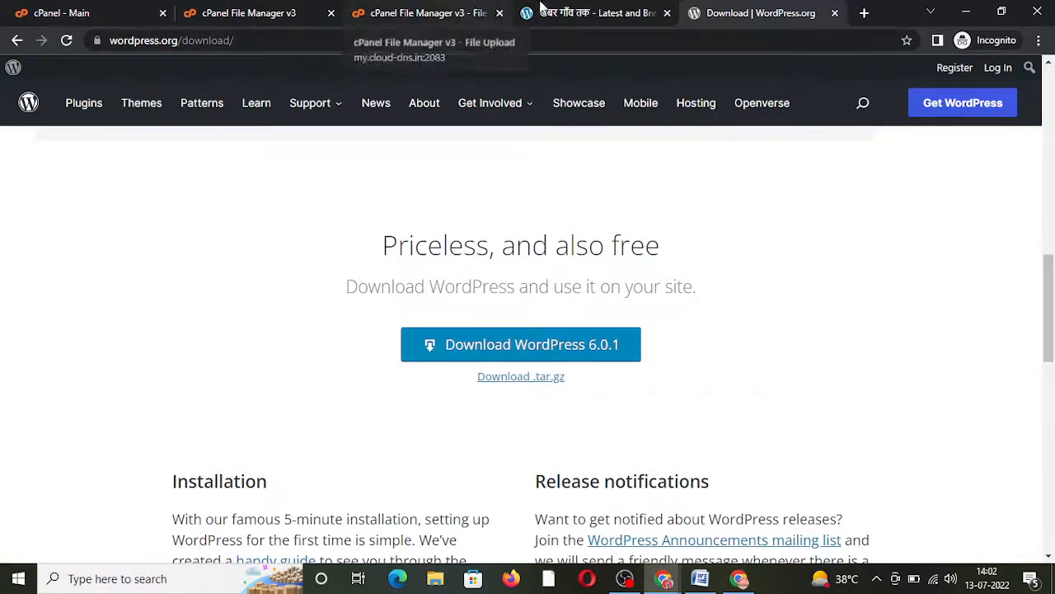
{"action": "left_click", "coordinate": [566, 8]}
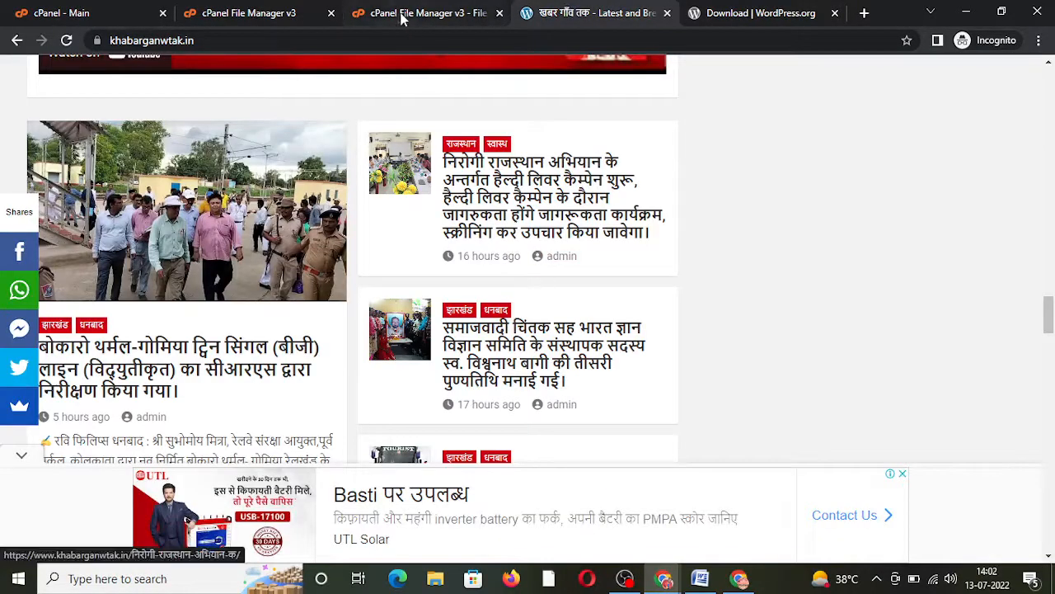
Step: Close the finished upload page and refresh File Manager to show wordpress-5.9.2.zip
{"action": "left_click", "coordinate": [396, 9]}
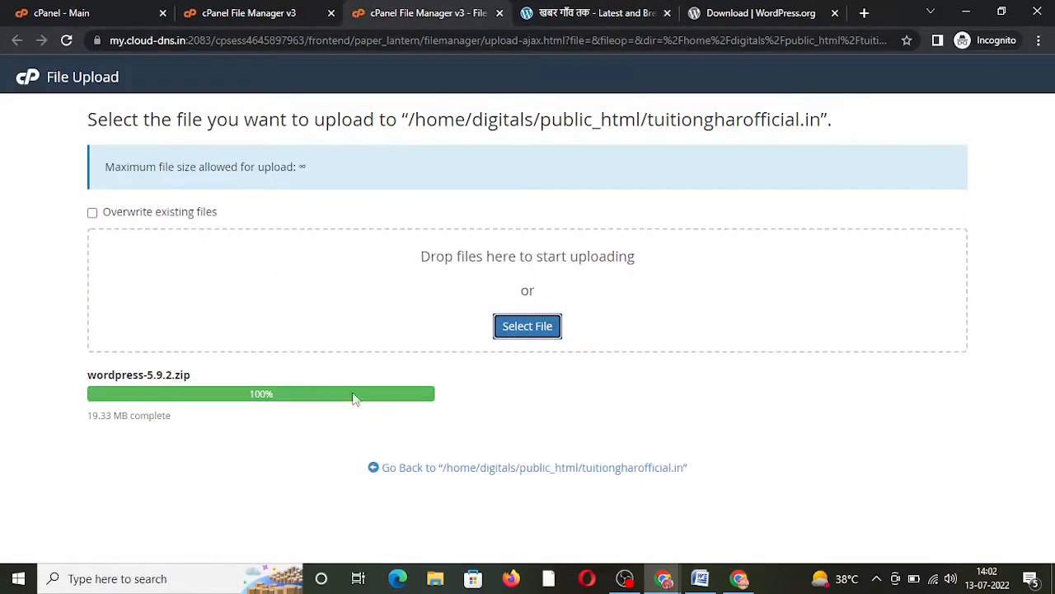
{"action": "left_click", "coordinate": [499, 13]}
{"action": "left_click", "coordinate": [281, 10]}
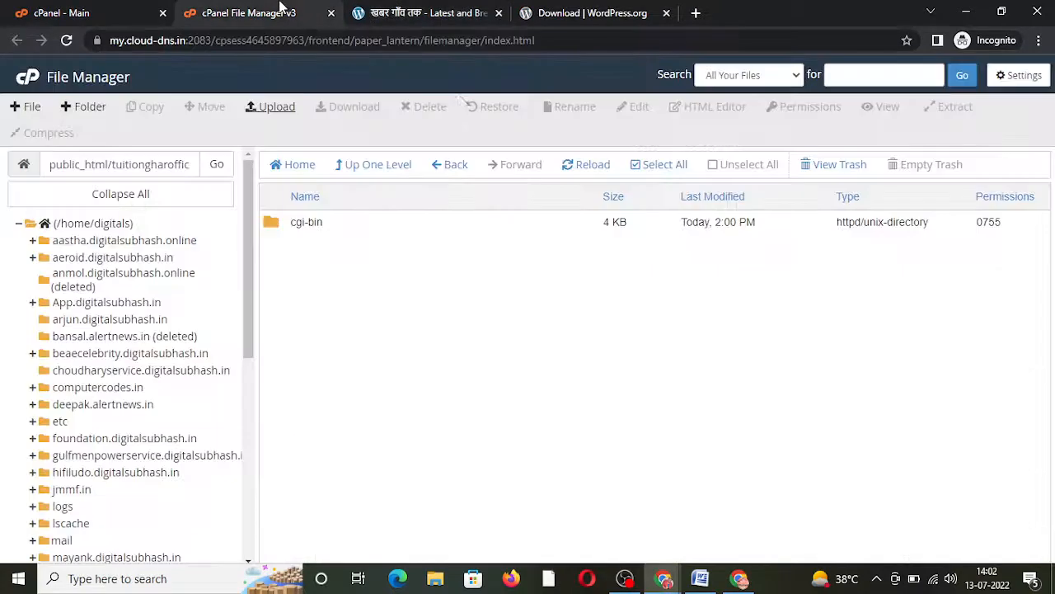
{"action": "left_click", "coordinate": [589, 164]}
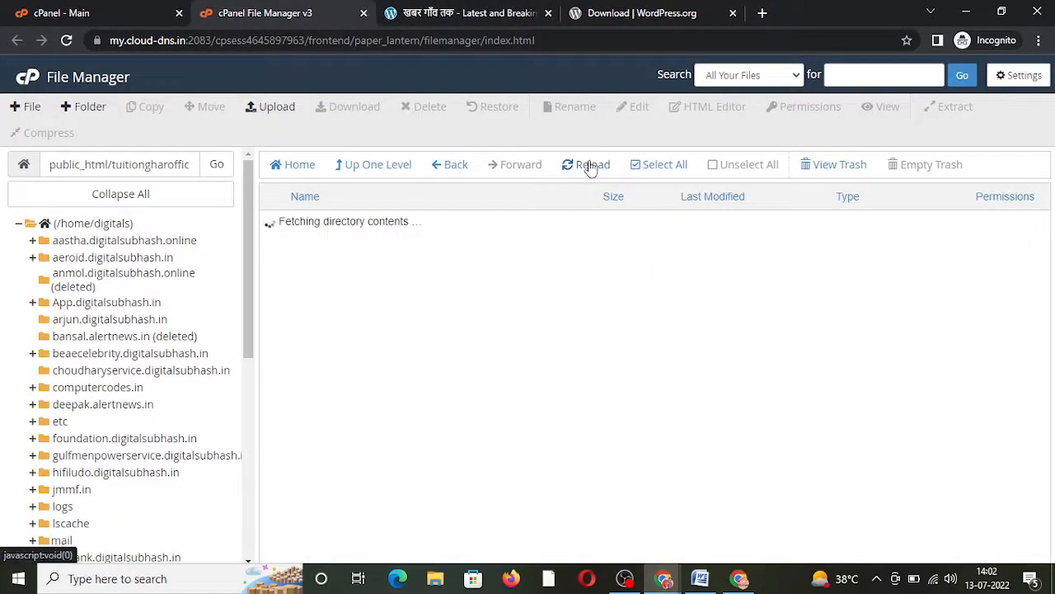
Step: Extract wordpress-5.9.2.zip into the tuitiongharofficial.in folder and refresh the listing
{"action": "left_click", "coordinate": [408, 246]}
{"action": "right_click", "coordinate": [407, 246]}
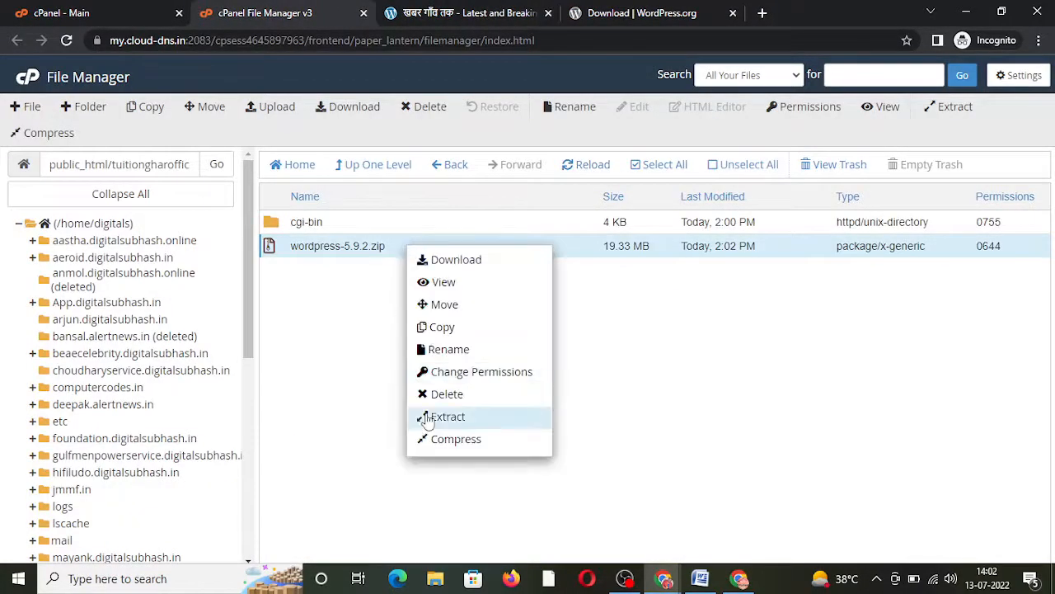
{"action": "left_click", "coordinate": [427, 417]}
{"action": "left_click", "coordinate": [640, 390]}
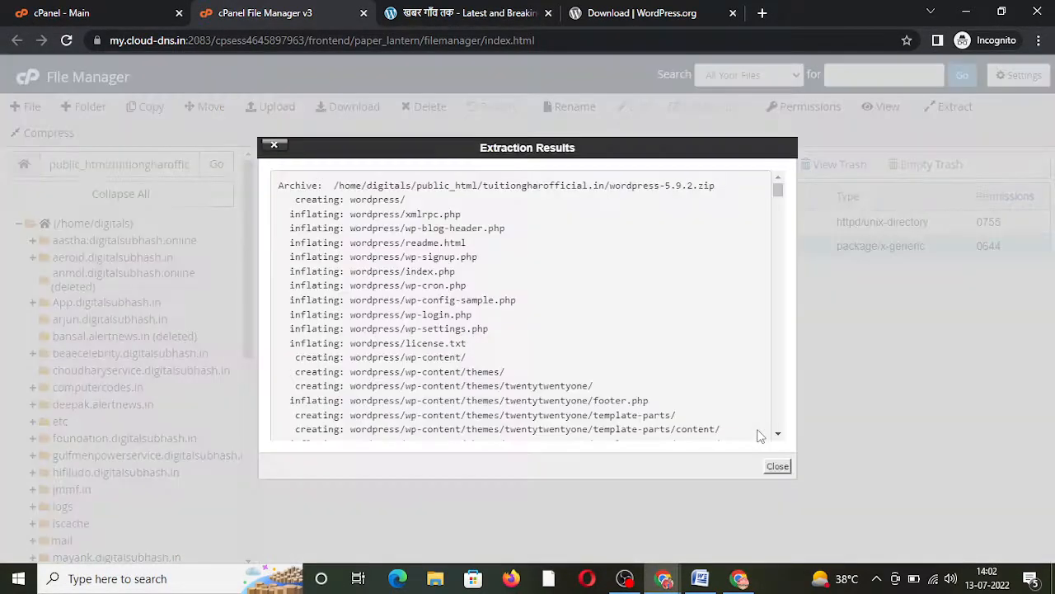
{"action": "left_click", "coordinate": [777, 466]}
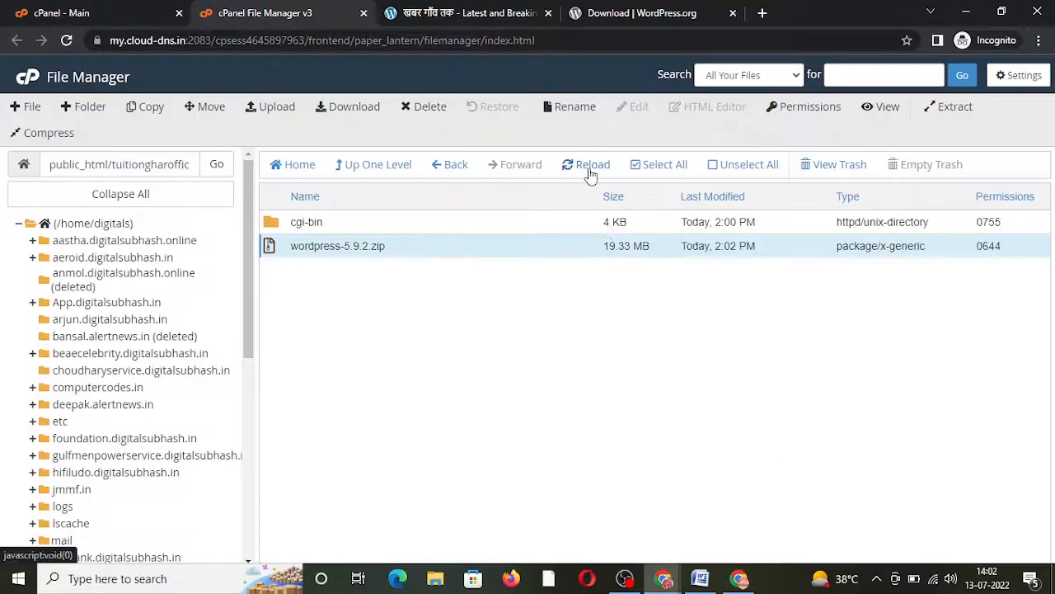
{"action": "left_click", "coordinate": [589, 165]}
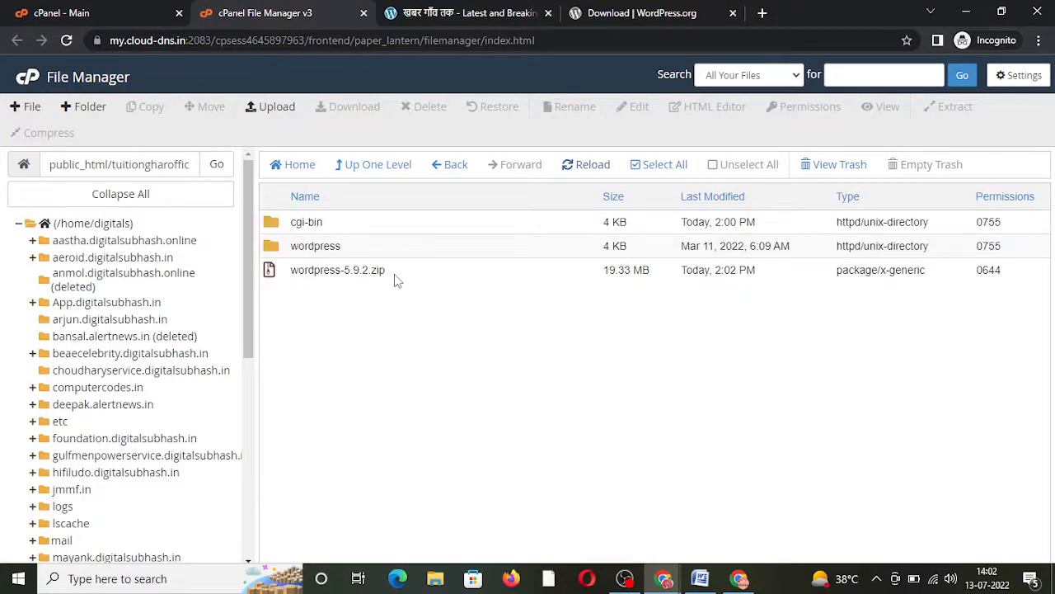
{"action": "left_click", "coordinate": [395, 274]}
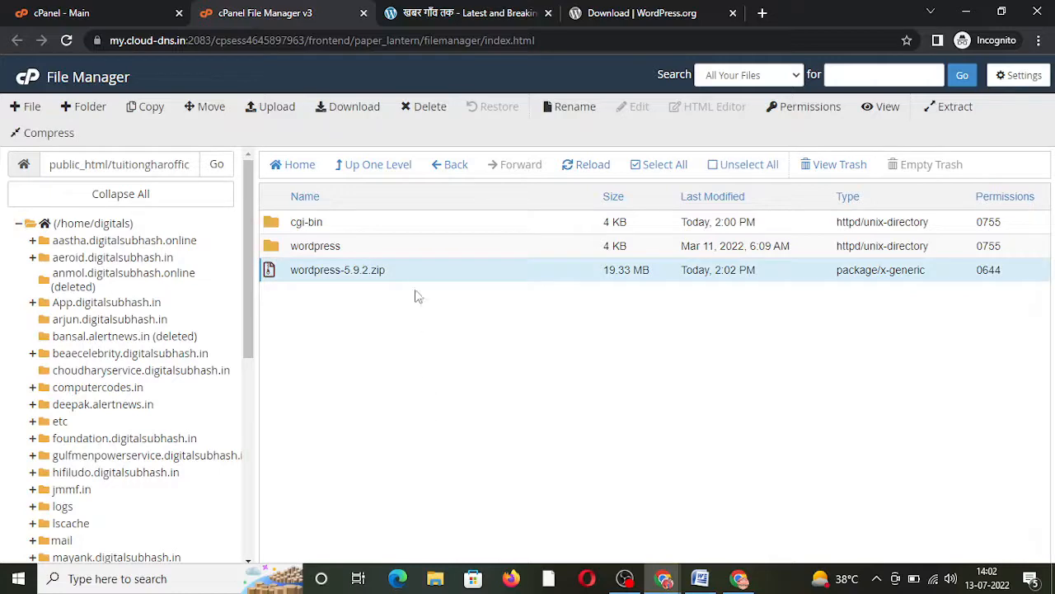
Step: Delete the wordpress-5.9.2.zip archive to the trash
{"action": "right_click", "coordinate": [417, 281]}
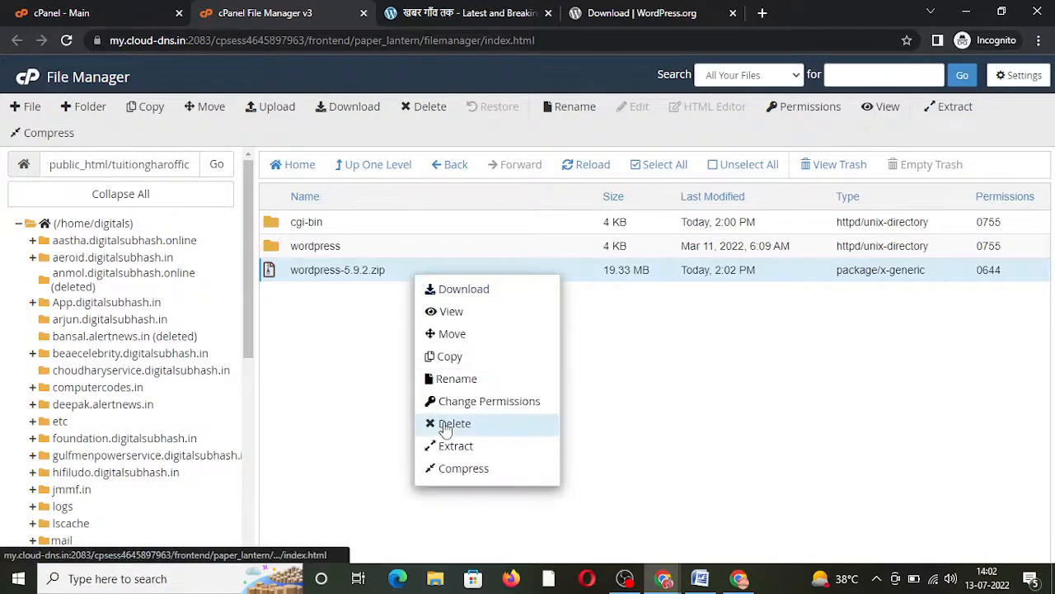
{"action": "left_click", "coordinate": [431, 424]}
{"action": "left_click", "coordinate": [653, 358]}
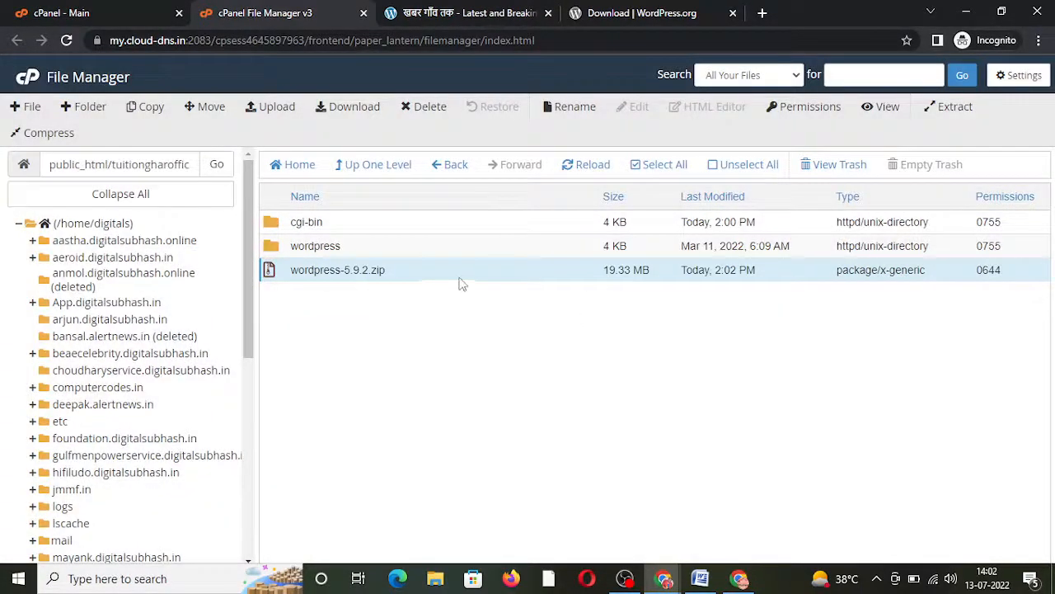
Step: Move every file in the wordpress folder up into public_html/tuitiongharofficial.in
{"action": "double_click", "coordinate": [412, 249]}
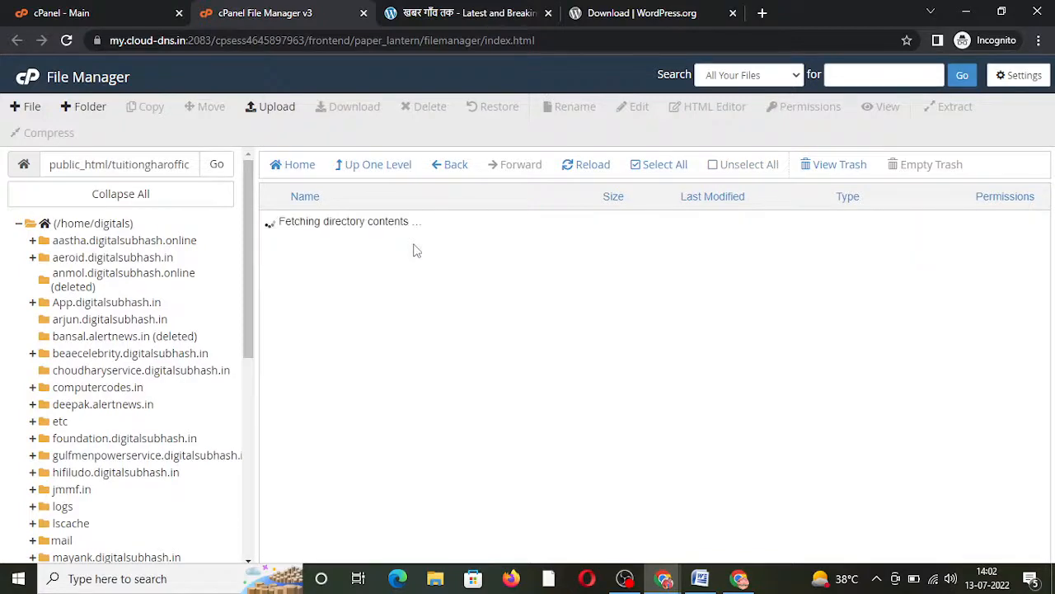
{"action": "left_click", "coordinate": [652, 165]}
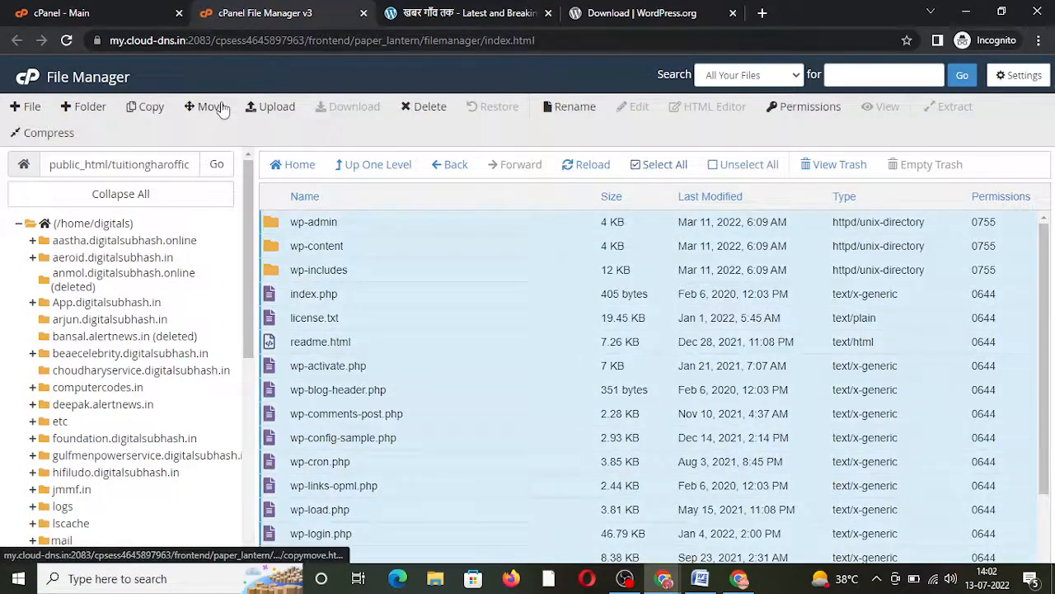
{"action": "left_click", "coordinate": [210, 106]}
{"action": "left_click_drag", "start_coordinate": [550, 379], "coordinate": [662, 385]}
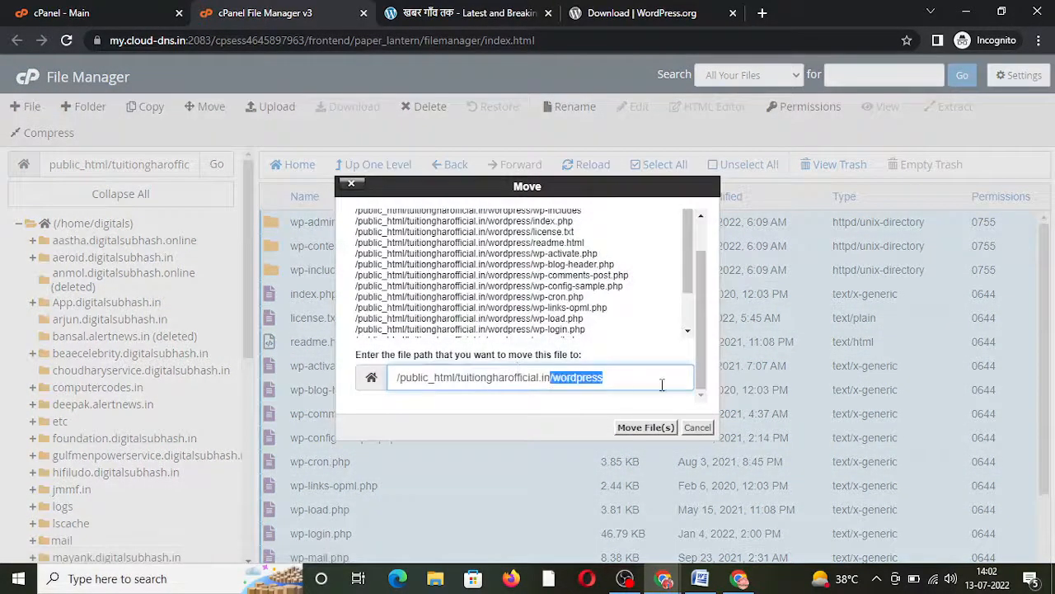
{"action": "key", "text": "BackSpace"}
{"action": "left_click", "coordinate": [642, 428]}
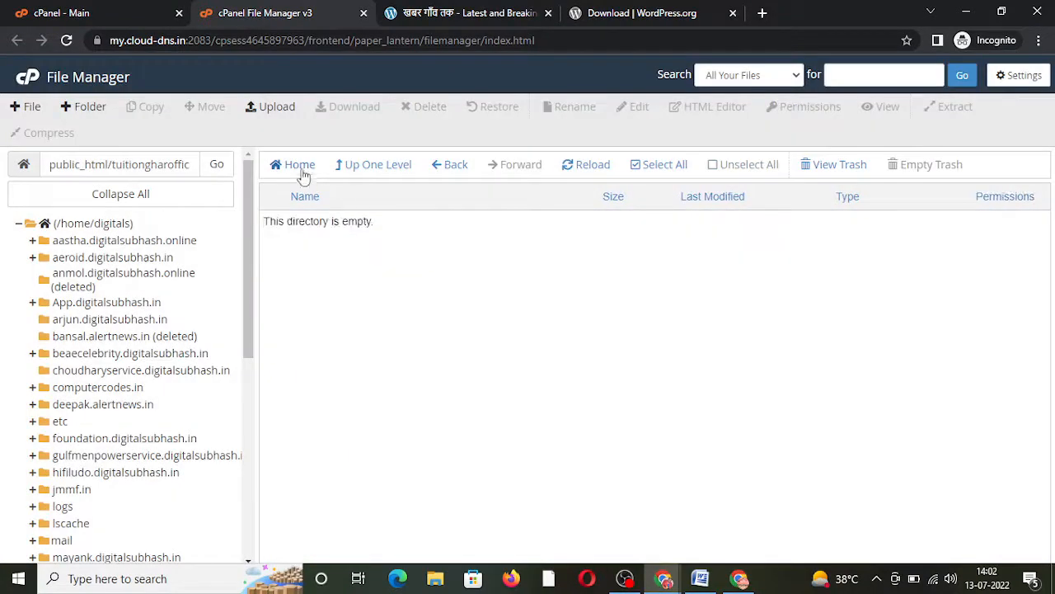
{"action": "left_click", "coordinate": [299, 166]}
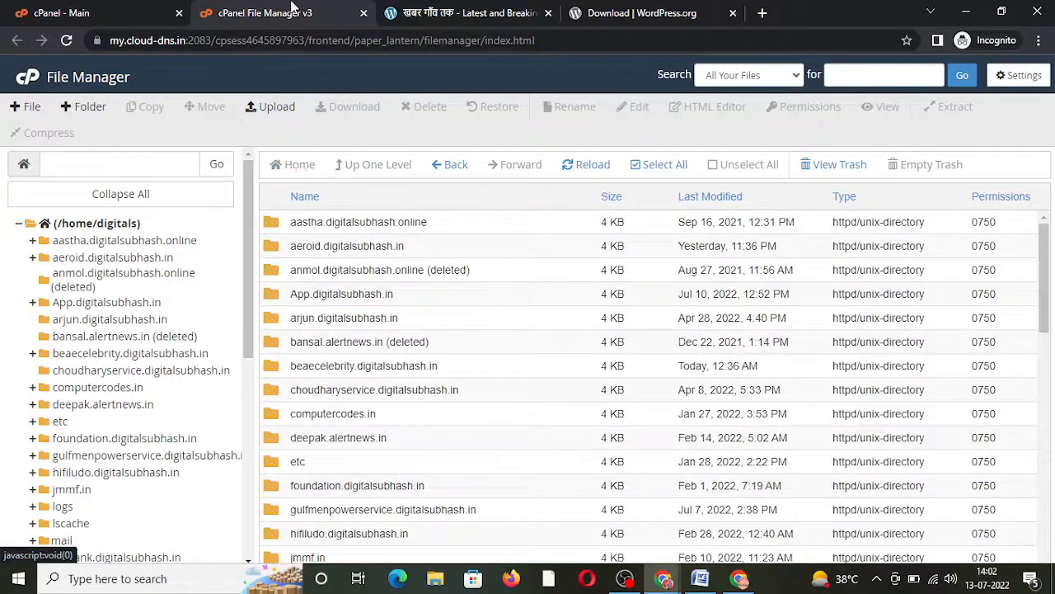
Step: Open cPanel's MySQL Databases page through a 'data' search
{"action": "left_click", "coordinate": [146, 10]}
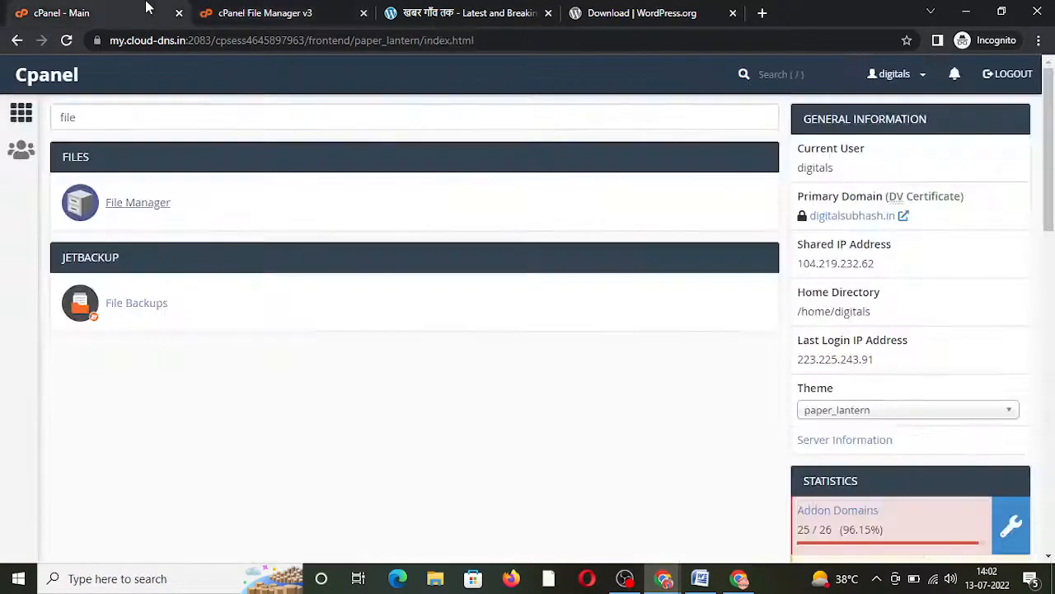
{"action": "left_click", "coordinate": [240, 121]}
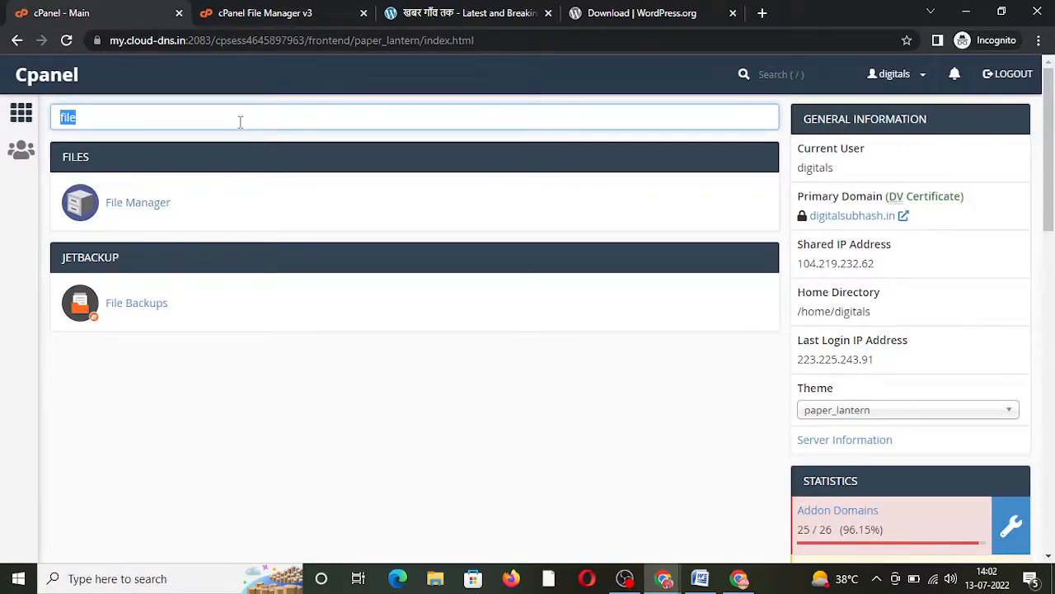
{"action": "type", "text": "data"}
{"action": "left_click", "coordinate": [329, 307]}
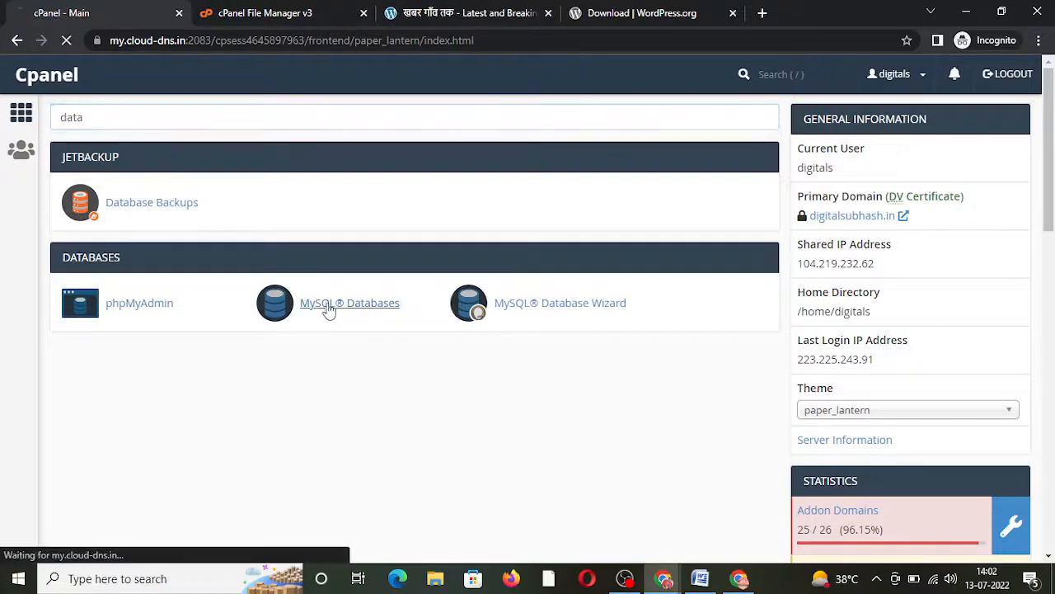
{"action": "left_click", "coordinate": [260, 11]}
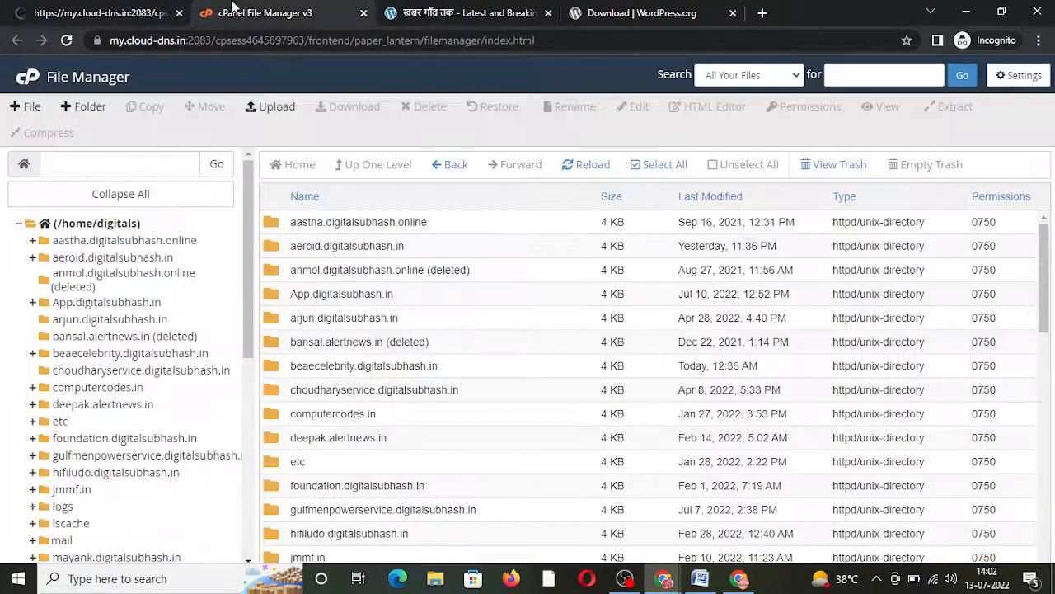
{"action": "left_click", "coordinate": [89, 12]}
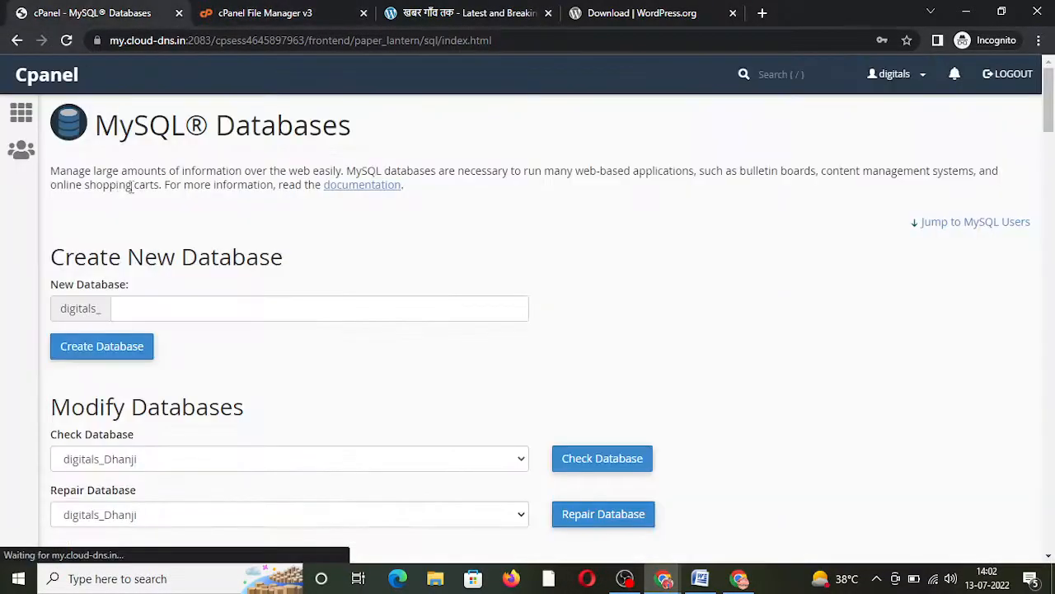
Step: Create the database tuitionghar, producing digitals_tuitionghar
{"action": "left_click", "coordinate": [181, 311]}
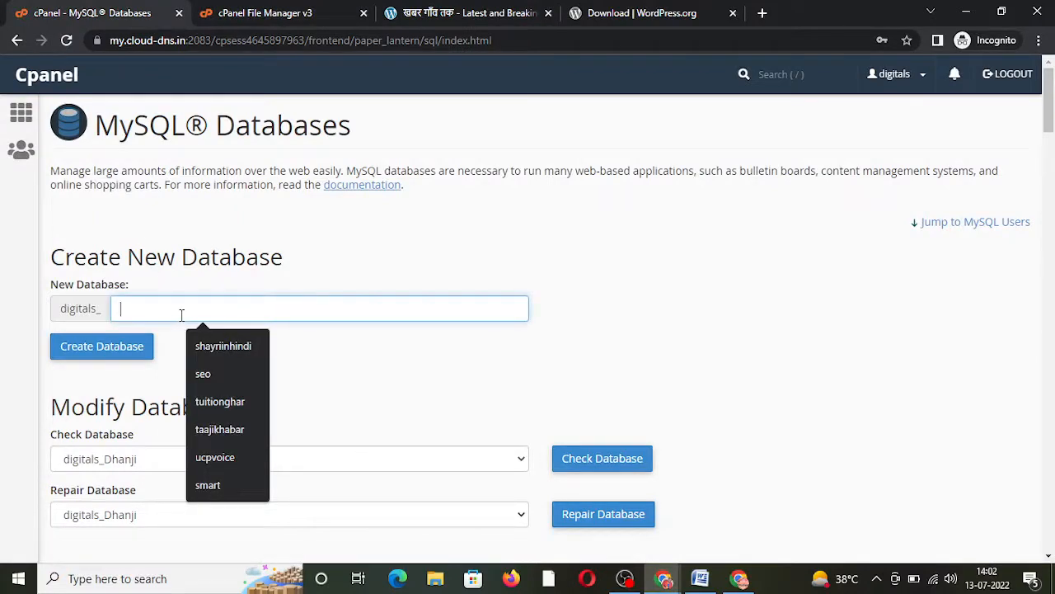
{"action": "type", "text": "tution"}
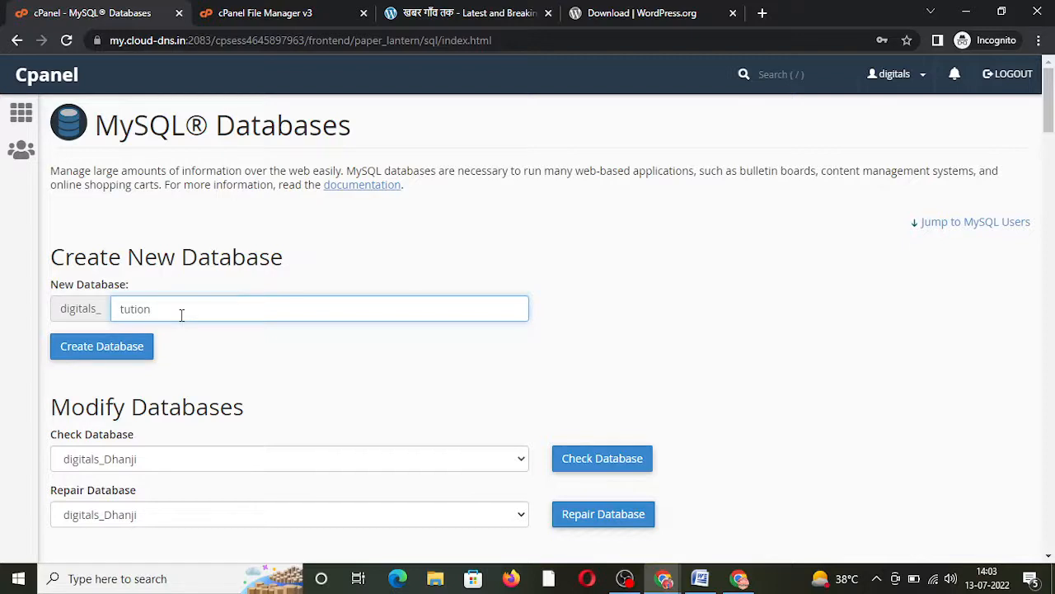
{"action": "key", "text": "BackSpace"}
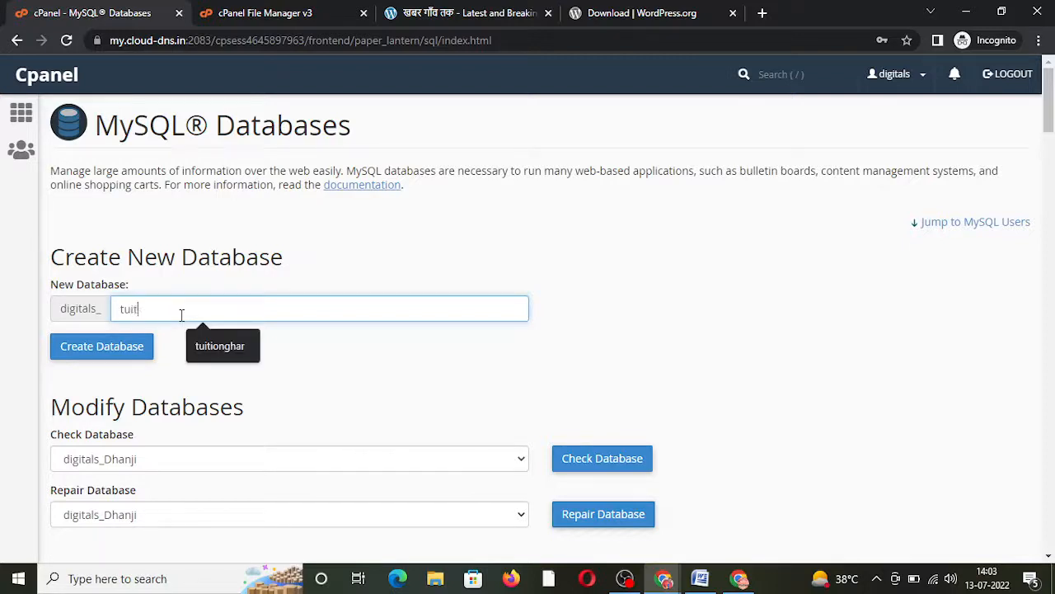
{"action": "type", "text": "itionghar"}
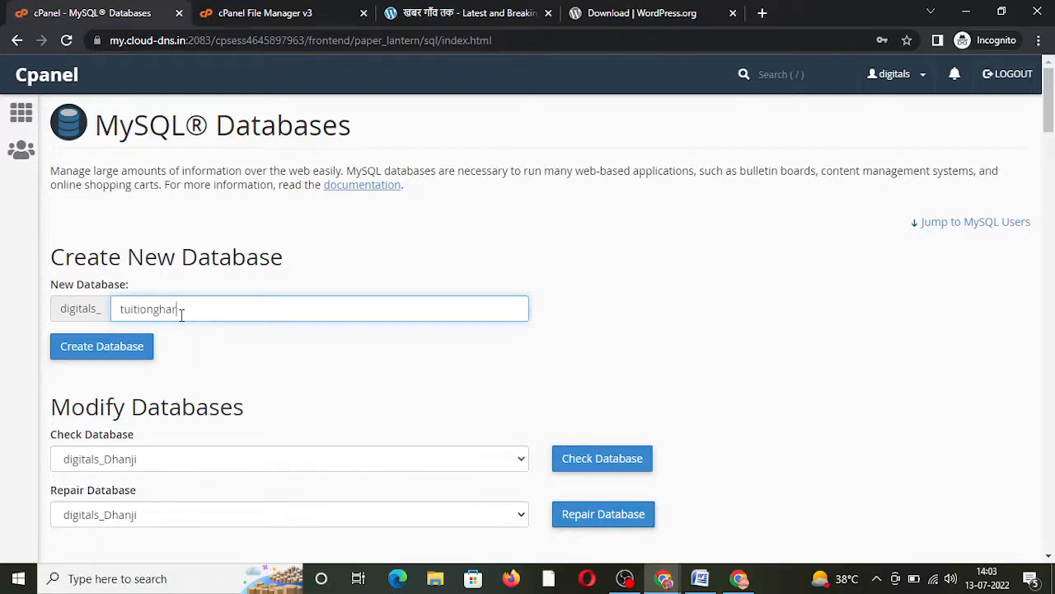
{"action": "double_click", "coordinate": [166, 311]}
{"action": "key", "text": "ctrl+c"}
{"action": "left_click", "coordinate": [124, 352]}
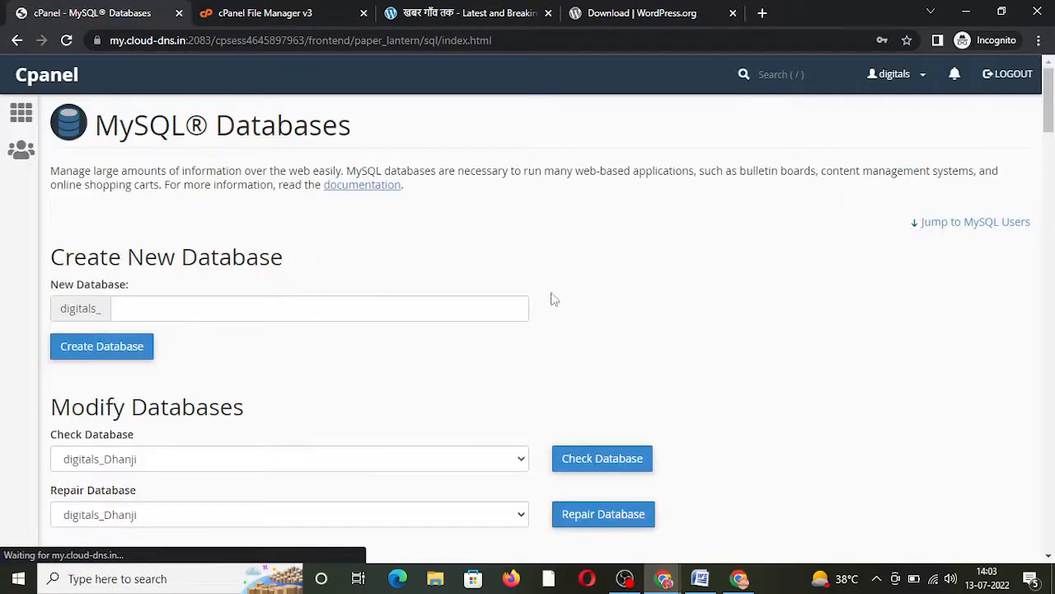
{"action": "left_click_drag", "start_coordinate": [1048, 100], "coordinate": [1049, 234]}
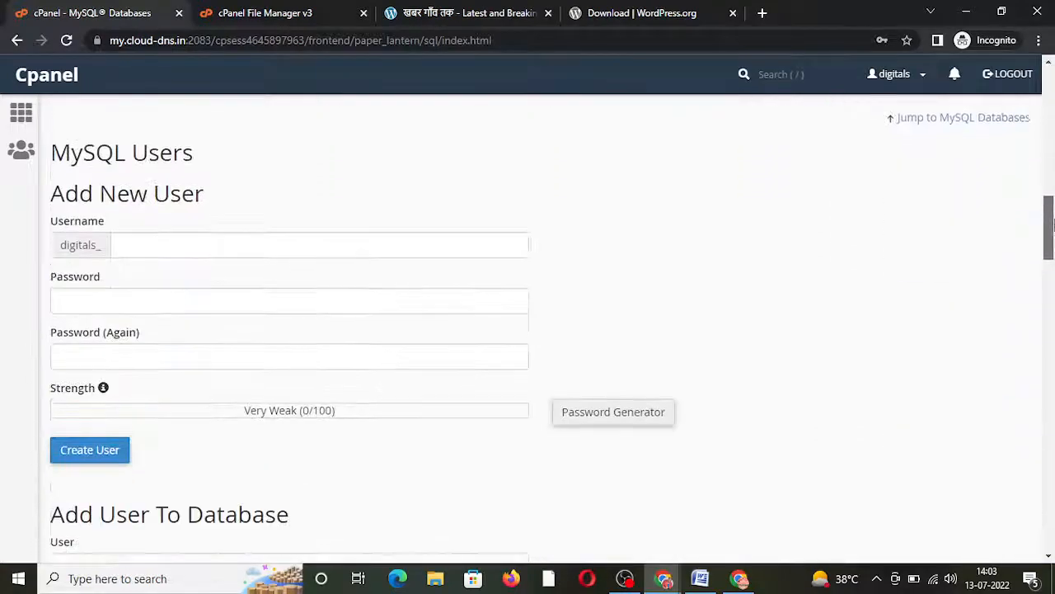
Step: Create MySQL user digitals_tuitionghar with a strong password entered twice
{"action": "left_click", "coordinate": [465, 222]}
{"action": "key", "text": "ctrl+v"}
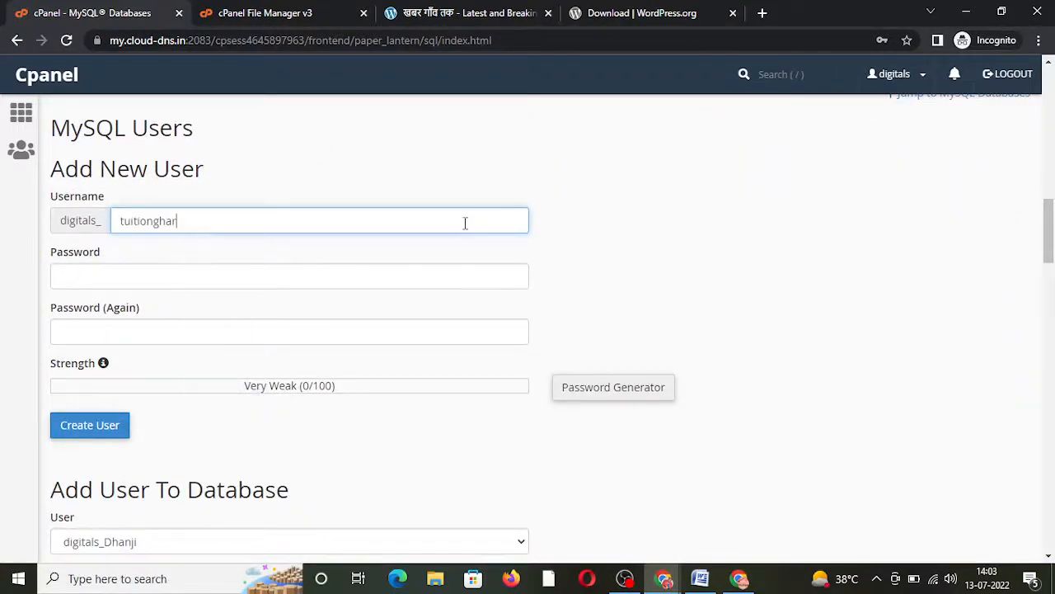
{"action": "left_click", "coordinate": [282, 273]}
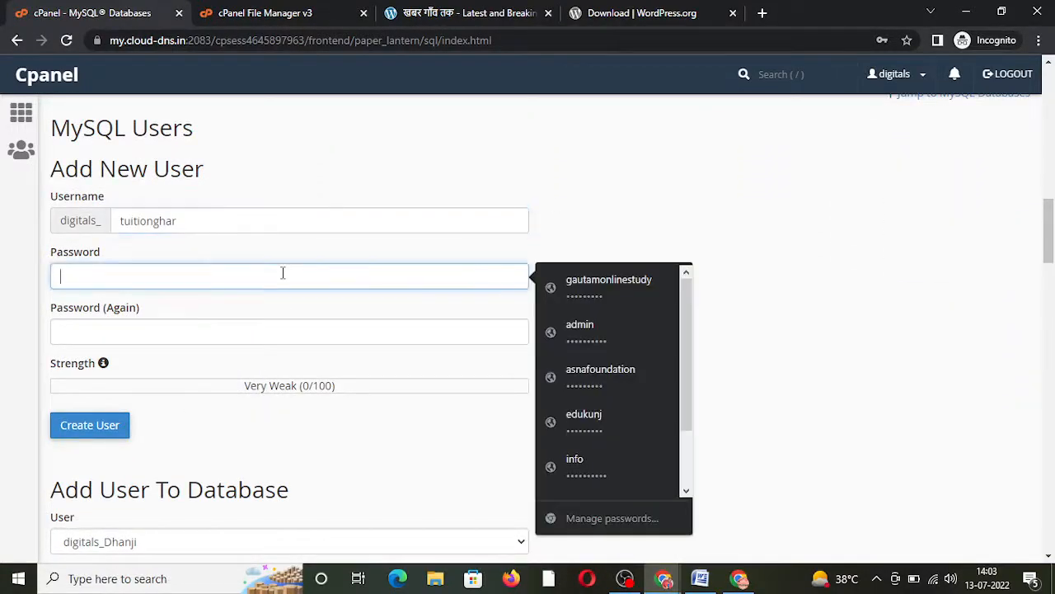
{"action": "type", "text": "t••••"}
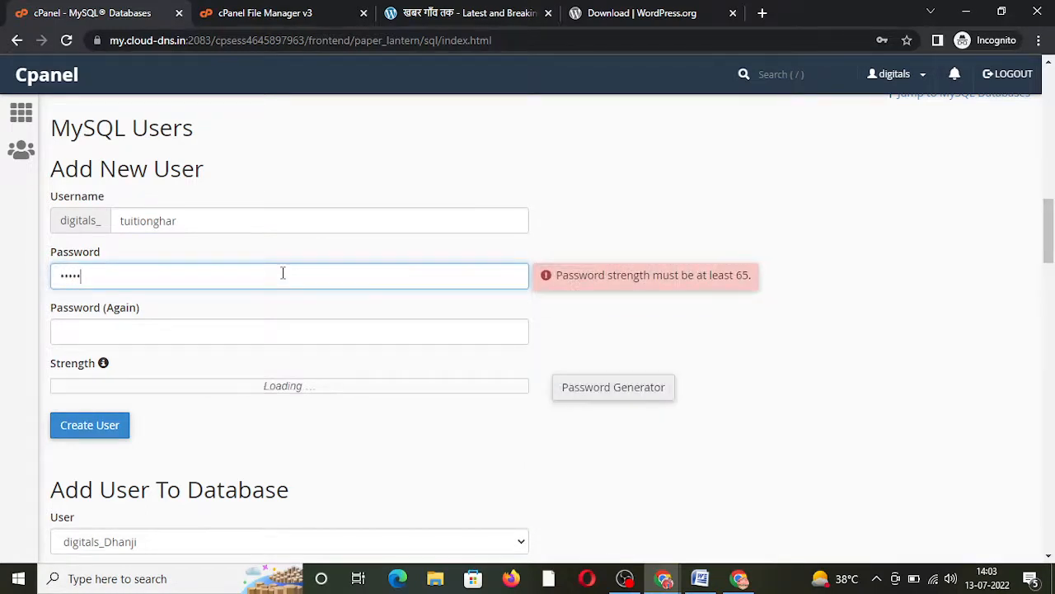
{"action": "type", "text": "••"}
{"action": "left_click", "coordinate": [275, 330]}
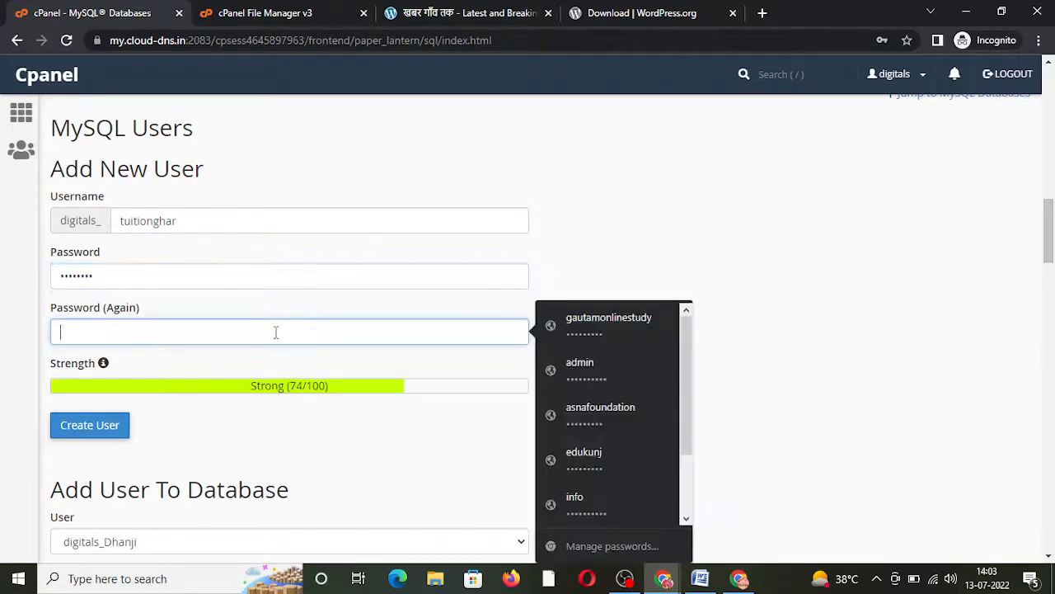
{"action": "type", "text": "•"}
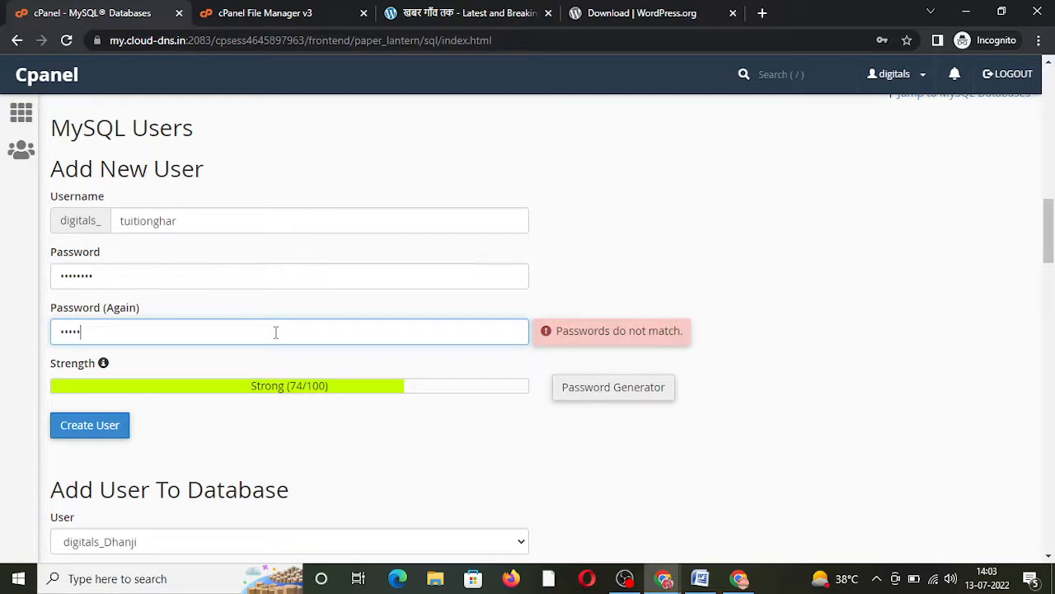
{"action": "type", "text": "•••••••"}
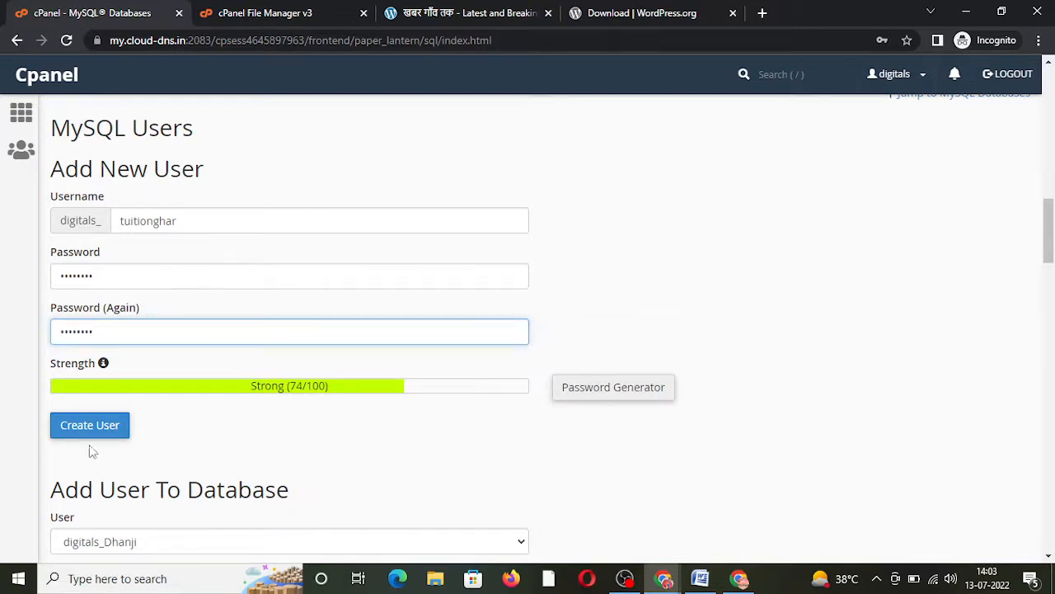
{"action": "left_click", "coordinate": [90, 432]}
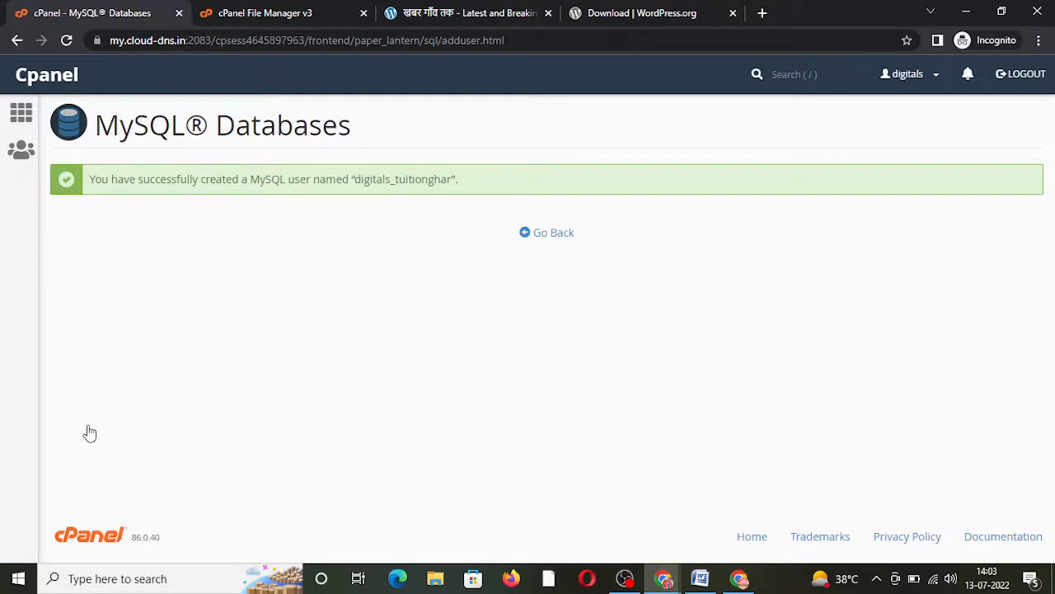
{"action": "left_click", "coordinate": [534, 233]}
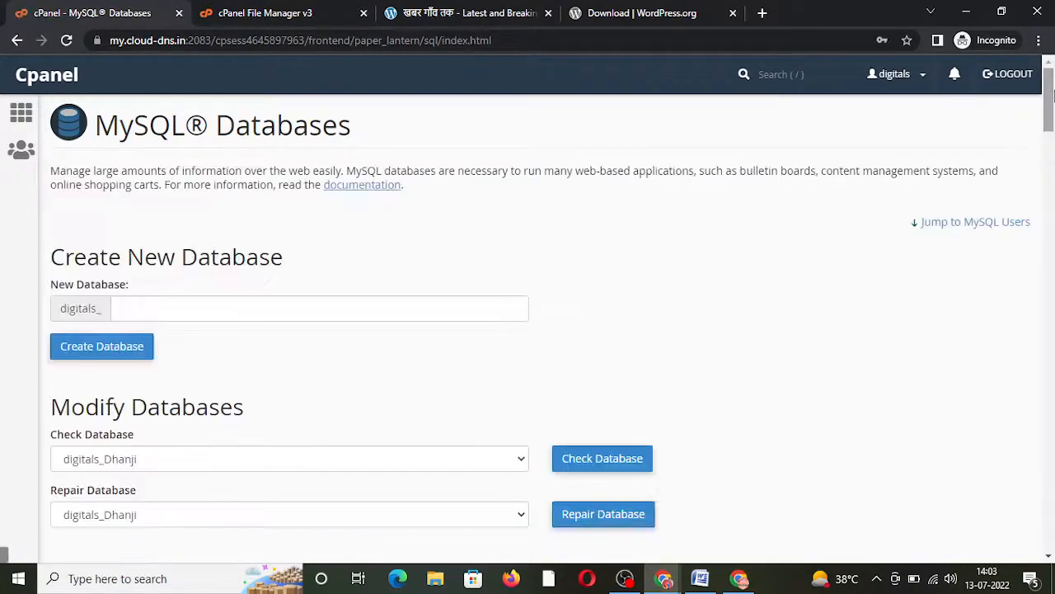
Step: Add MySQL user digitals_tuitionghar to the digitals_tuitionghar database
{"action": "left_click_drag", "start_coordinate": [1050, 99], "coordinate": [1052, 257]}
{"action": "left_click", "coordinate": [442, 235]}
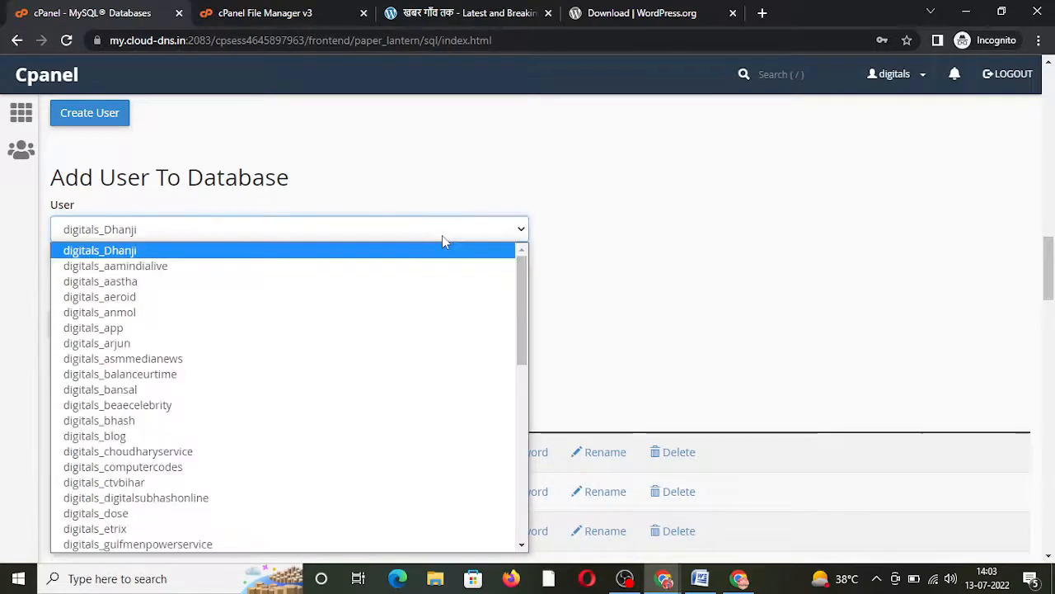
{"action": "key", "text": "Down"}
{"action": "key", "text": "Down"}
{"action": "key", "text": "Down"}
{"action": "key", "text": "Down"}
{"action": "key", "text": "Down"}
{"action": "key", "text": "Down"}
{"action": "key", "text": "Down"}
{"action": "key", "text": "Down"}
{"action": "key", "text": "Down"}
{"action": "key", "text": "Down"}
{"action": "key", "text": "Down"}
{"action": "key", "text": "Down"}
{"action": "key", "text": "Down"}
{"action": "key", "text": "Down"}
{"action": "key", "text": "Down"}
{"action": "key", "text": "Down"}
{"action": "key", "text": "Down"}
{"action": "key", "text": "Down"}
{"action": "key", "text": "Down"}
{"action": "key", "text": "Down"}
{"action": "key", "text": "Down"}
{"action": "key", "text": "Down"}
{"action": "key", "text": "Down"}
{"action": "key", "text": "Down"}
{"action": "key", "text": "Down"}
{"action": "key", "text": "Down"}
{"action": "key", "text": "Down"}
{"action": "key", "text": "Down"}
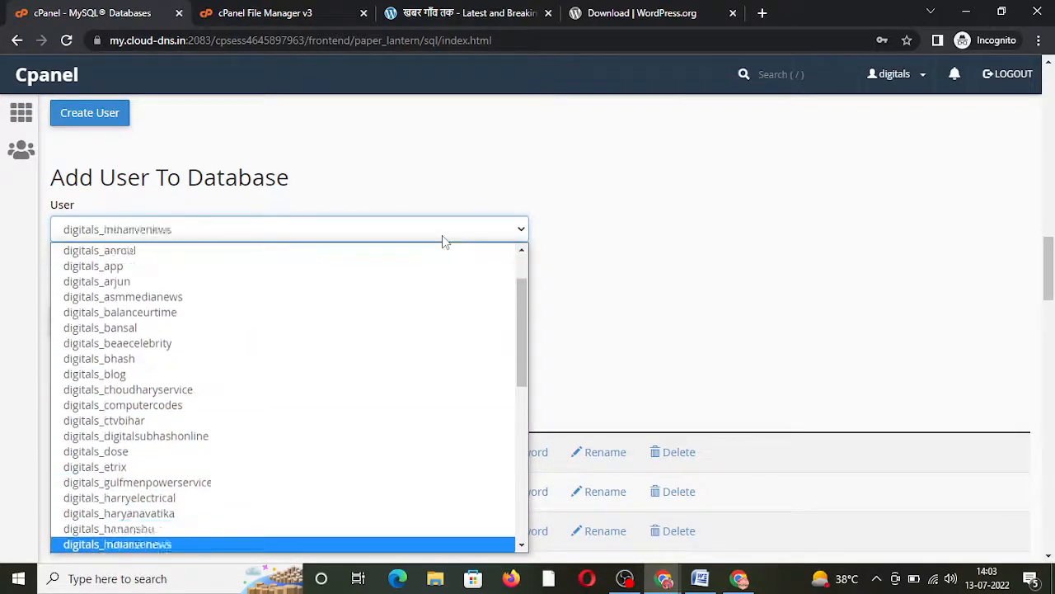
{"action": "key", "text": "Up"}
{"action": "key", "text": "Up"}
{"action": "key", "text": "Up"}
{"action": "key", "text": "Up"}
{"action": "key", "text": "Up"}
{"action": "key", "text": "Up"}
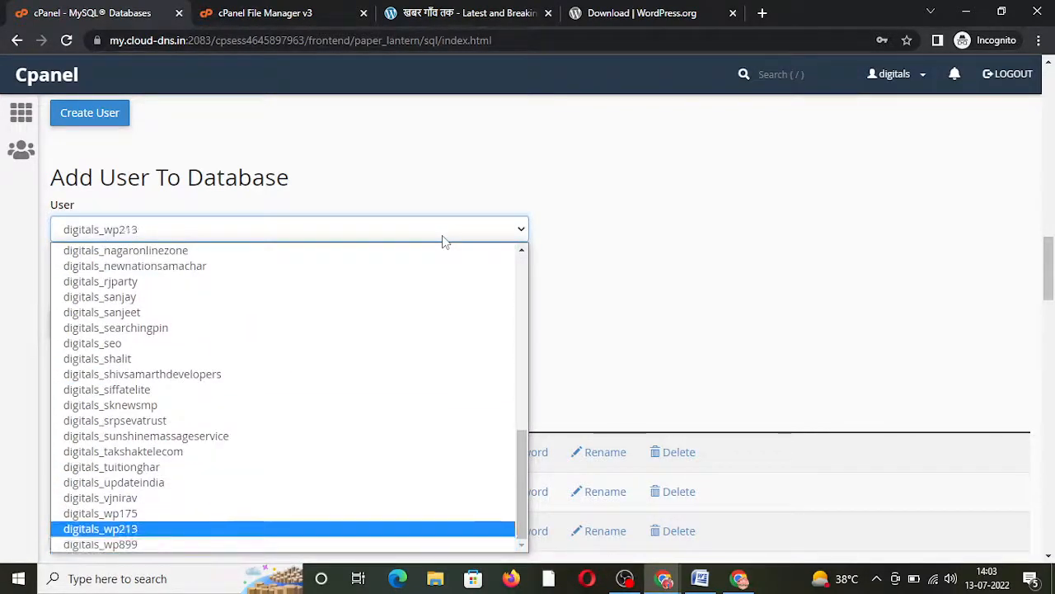
{"action": "key", "text": "Down"}
{"action": "key", "text": "Return"}
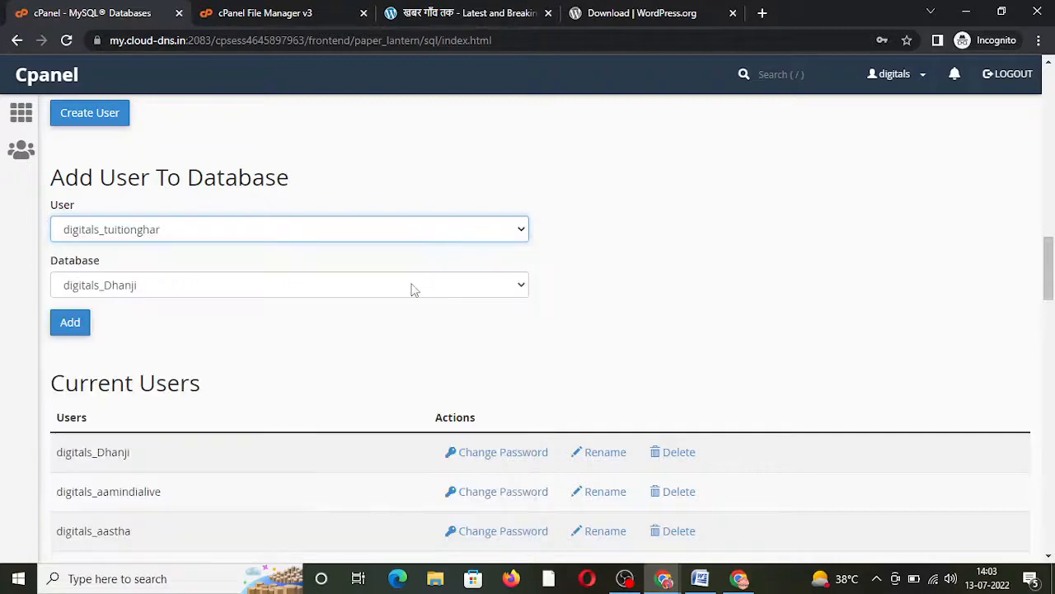
{"action": "left_click", "coordinate": [413, 288]}
{"action": "key", "text": "Down"}
{"action": "key", "text": "Down"}
{"action": "key", "text": "Down"}
{"action": "key", "text": "Down"}
{"action": "key", "text": "Down"}
{"action": "key", "text": "Down"}
{"action": "key", "text": "Down"}
{"action": "key", "text": "Down"}
{"action": "key", "text": "Down"}
{"action": "key", "text": "Down"}
{"action": "key", "text": "Down"}
{"action": "key", "text": "Down"}
{"action": "key", "text": "Down"}
{"action": "key", "text": "Down"}
{"action": "key", "text": "Down"}
{"action": "key", "text": "Down"}
{"action": "key", "text": "Down"}
{"action": "key", "text": "Down"}
{"action": "key", "text": "Down"}
{"action": "key", "text": "Down"}
{"action": "key", "text": "Down"}
{"action": "key", "text": "Down"}
{"action": "key", "text": "Down"}
{"action": "key", "text": "Down"}
{"action": "key", "text": "Down"}
{"action": "key", "text": "Down"}
{"action": "key", "text": "Down"}
{"action": "key", "text": "Down"}
{"action": "key", "text": "Down"}
{"action": "key", "text": "Down"}
{"action": "key", "text": "Down"}
{"action": "key", "text": "Down"}
{"action": "key", "text": "Down"}
{"action": "key", "text": "Down"}
{"action": "key", "text": "Down"}
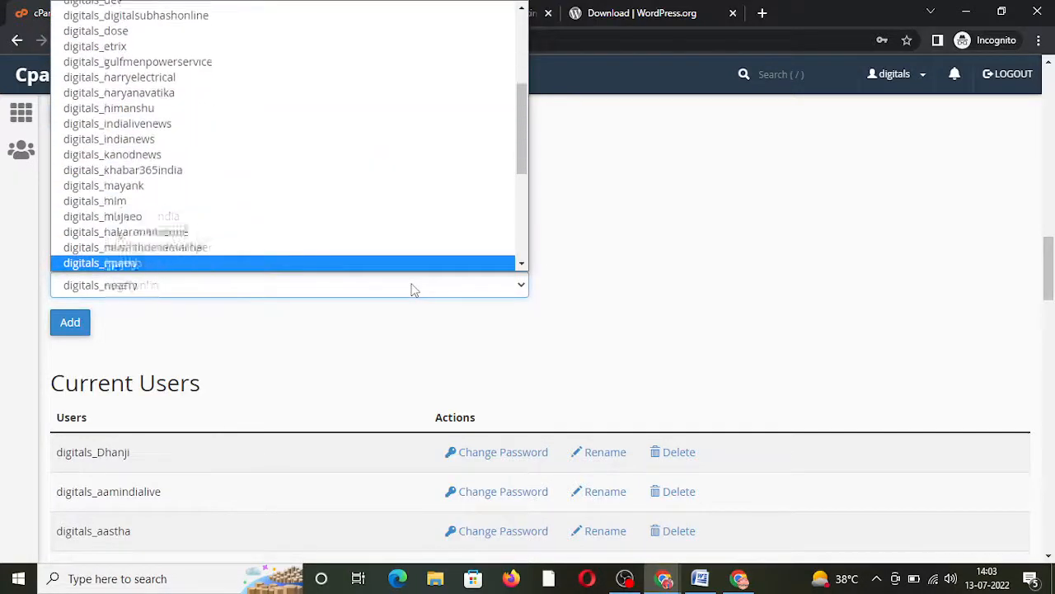
{"action": "key", "text": "Up"}
{"action": "key", "text": "Up"}
{"action": "key", "text": "Up"}
{"action": "key", "text": "Up"}
{"action": "key", "text": "Down"}
{"action": "key", "text": "Down"}
{"action": "key", "text": "Down"}
{"action": "key", "text": "Down"}
{"action": "key", "text": "Down"}
{"action": "key", "text": "Down"}
{"action": "key", "text": "Down"}
{"action": "key", "text": "Down"}
{"action": "key", "text": "Down"}
{"action": "key", "text": "Down"}
{"action": "key", "text": "Down"}
{"action": "key", "text": "Down"}
{"action": "key", "text": "Down"}
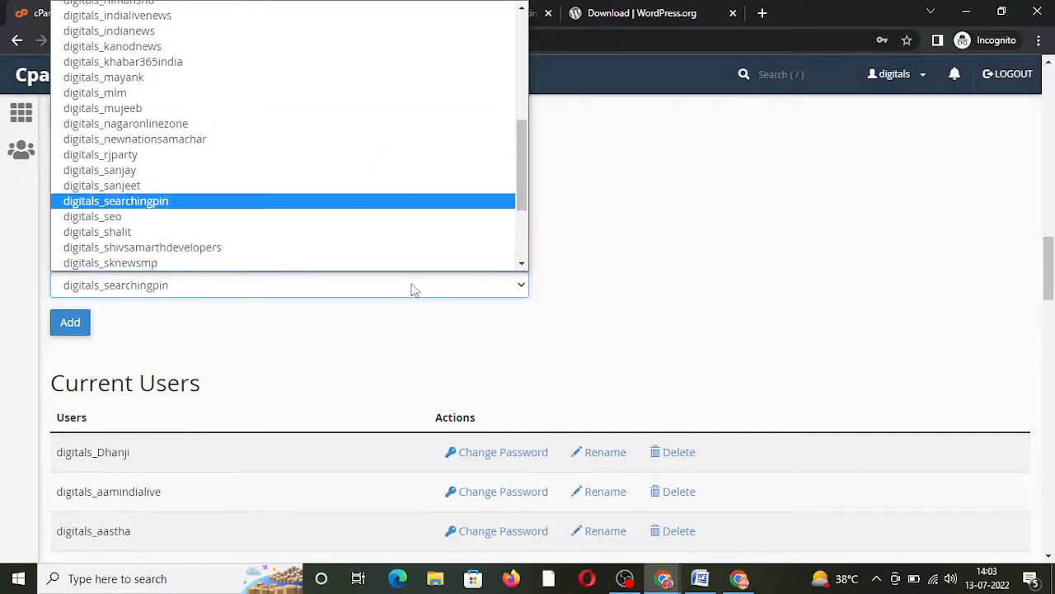
{"action": "key", "text": "Up"}
{"action": "key", "text": "Up"}
{"action": "key", "text": "Up"}
{"action": "key", "text": "Up"}
{"action": "key", "text": "Return"}
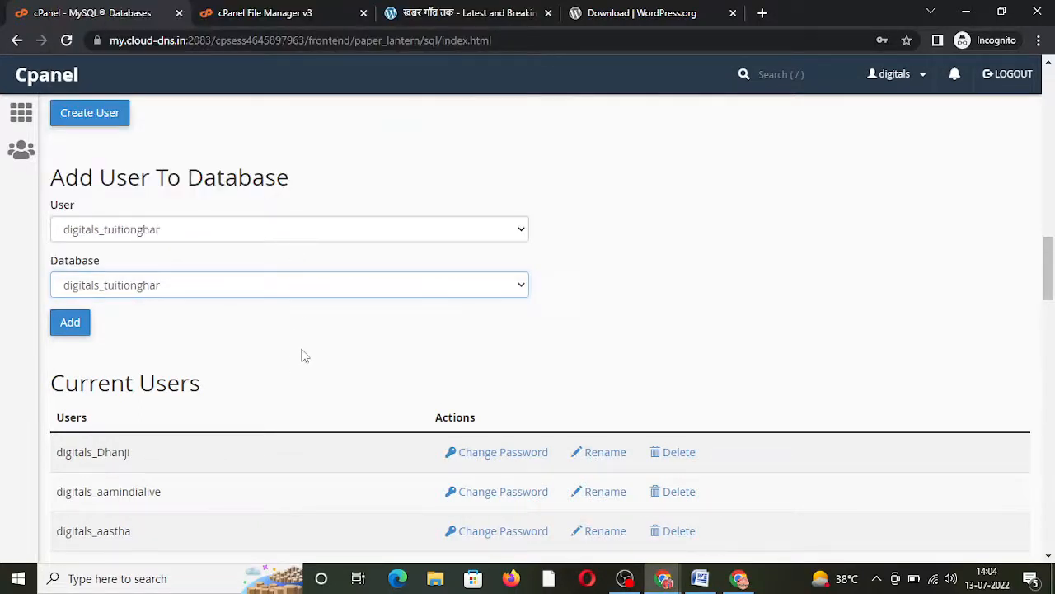
{"action": "left_click", "coordinate": [75, 324]}
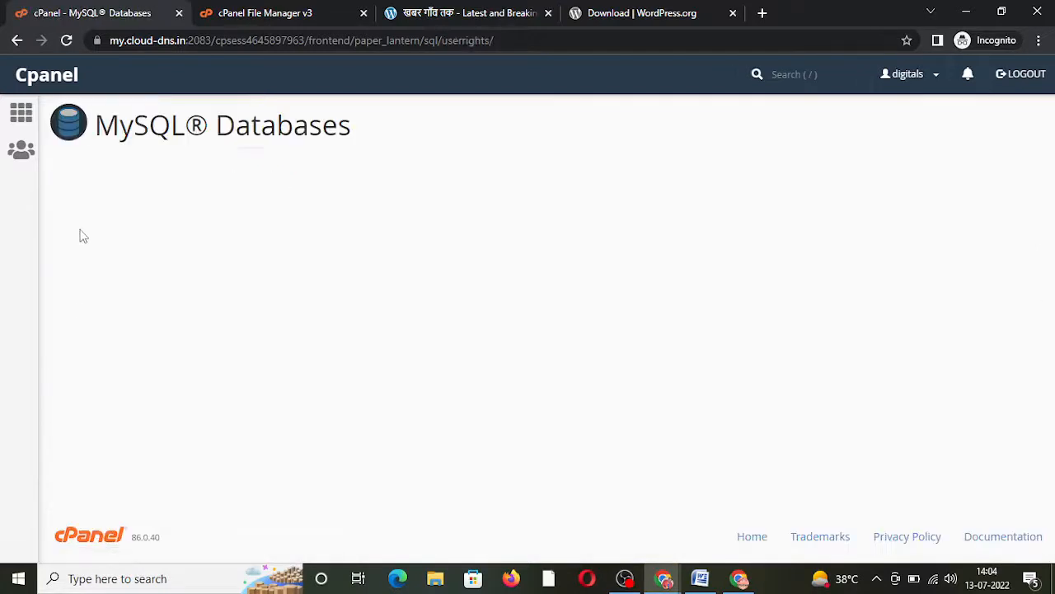
Step: Grant the user ALL PRIVILEGES, save, and return to the File Manager tab
{"action": "left_click", "coordinate": [61, 262]}
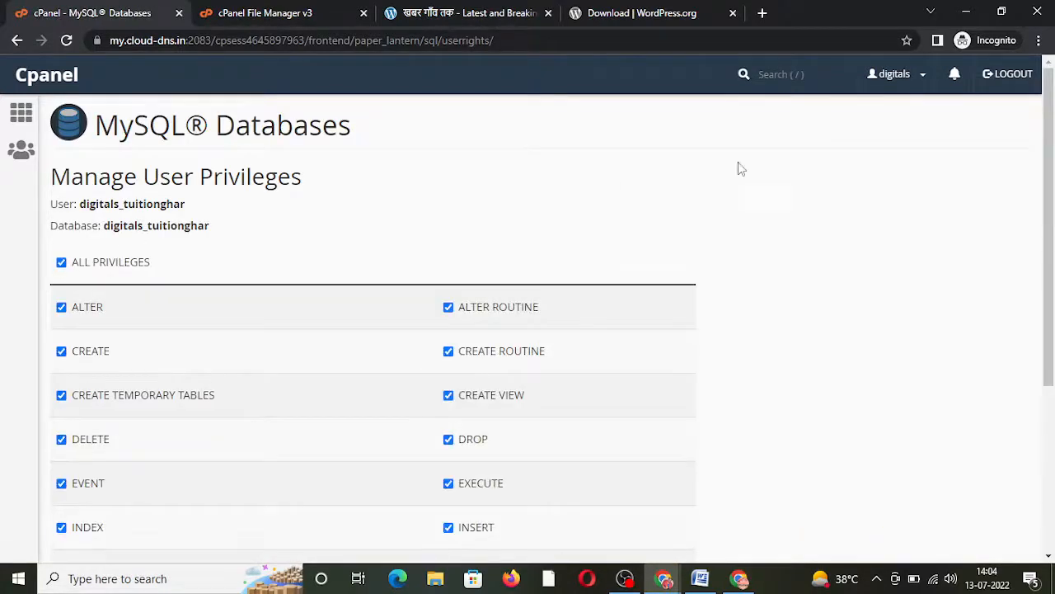
{"action": "scroll", "coordinate": [1013, 494], "scroll_direction": "down", "scroll_amount": 3}
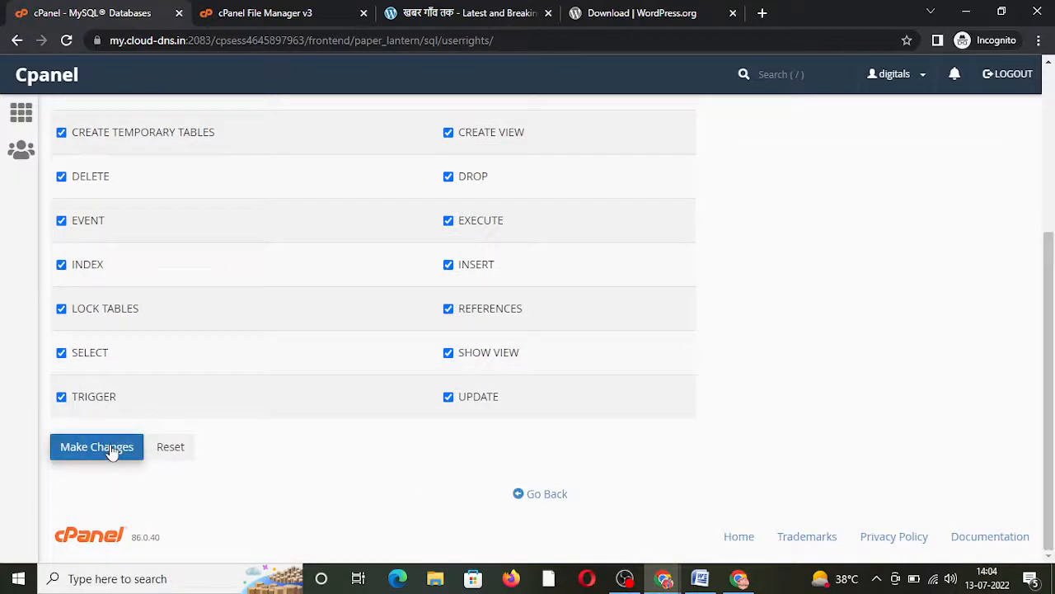
{"action": "left_click", "coordinate": [111, 450]}
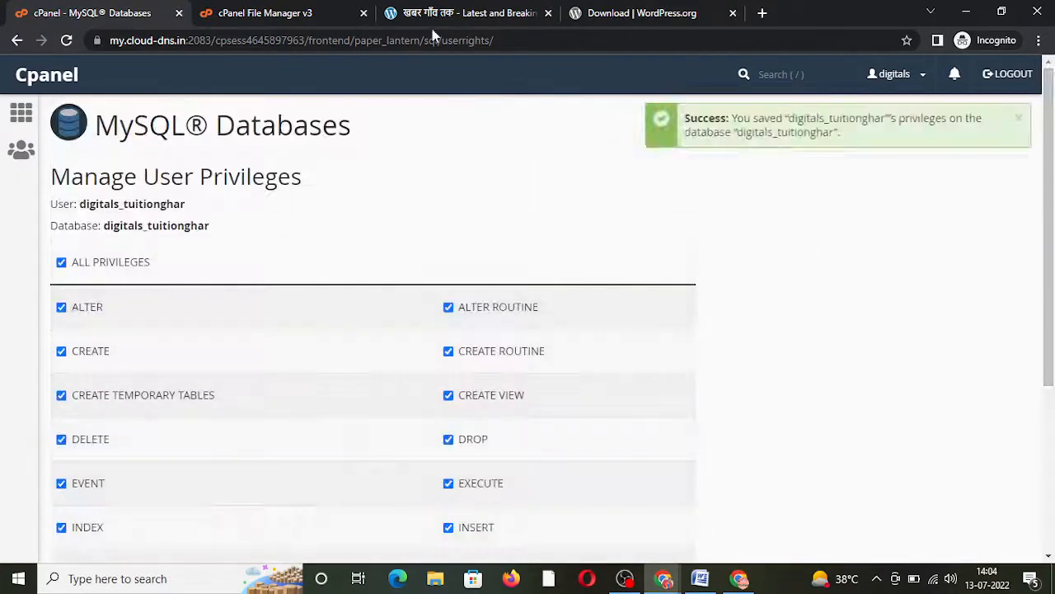
{"action": "left_click", "coordinate": [264, 13]}
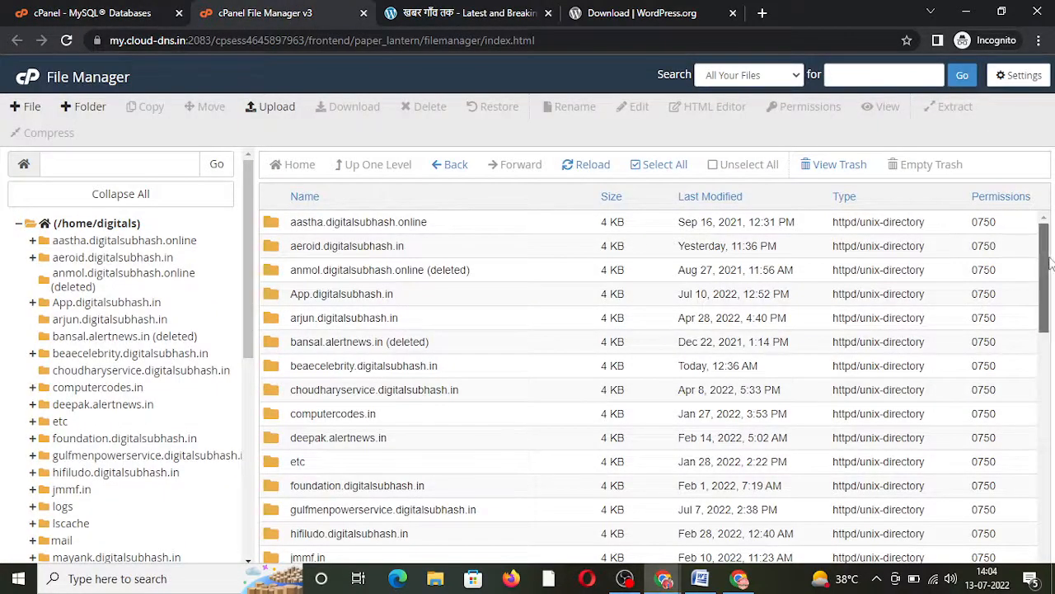
Step: Open the tuitiongharofficial.in folder inside public_html in File Manager
{"action": "left_click_drag", "start_coordinate": [1046, 266], "coordinate": [1017, 408]}
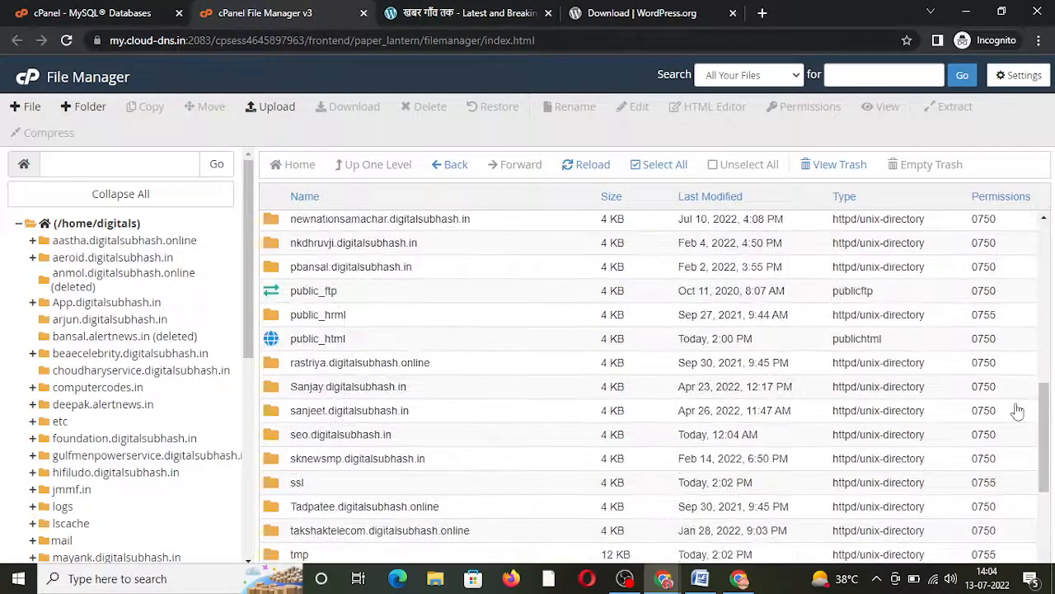
{"action": "double_click", "coordinate": [488, 346]}
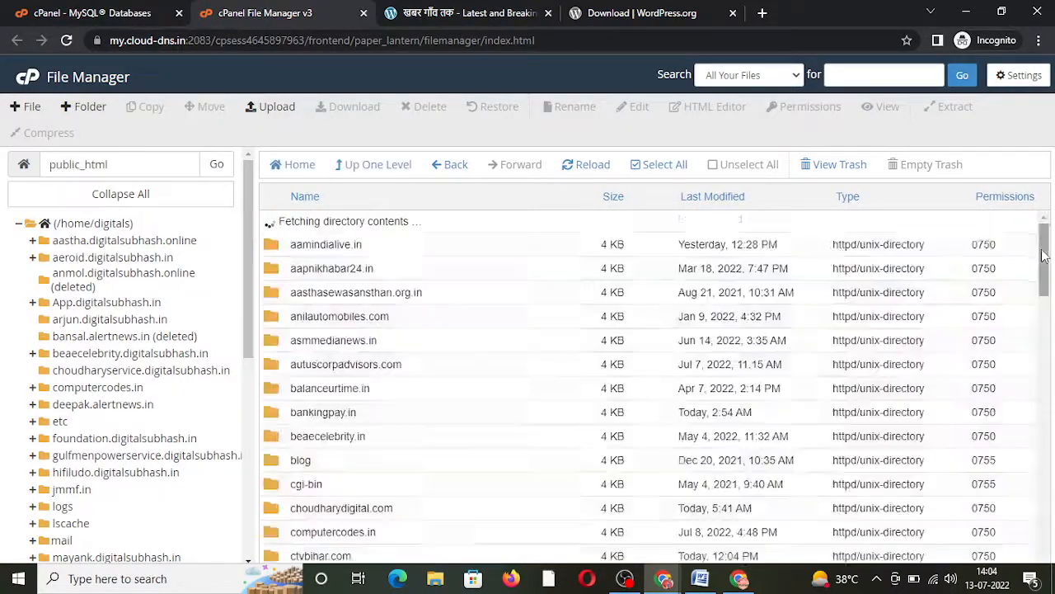
{"action": "left_click_drag", "start_coordinate": [1045, 256], "coordinate": [1044, 461]}
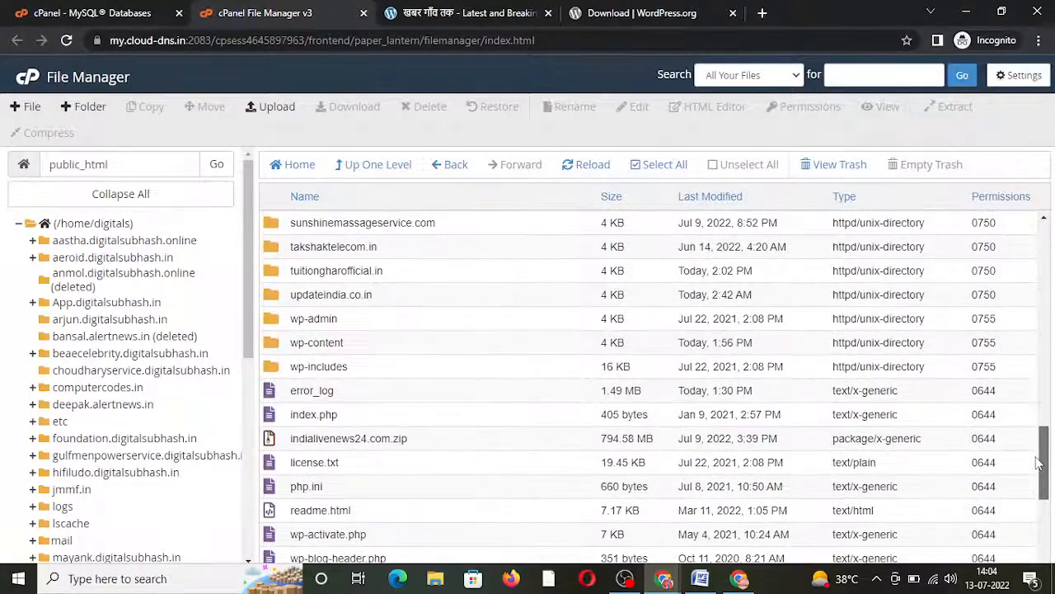
{"action": "left_click", "coordinate": [443, 274]}
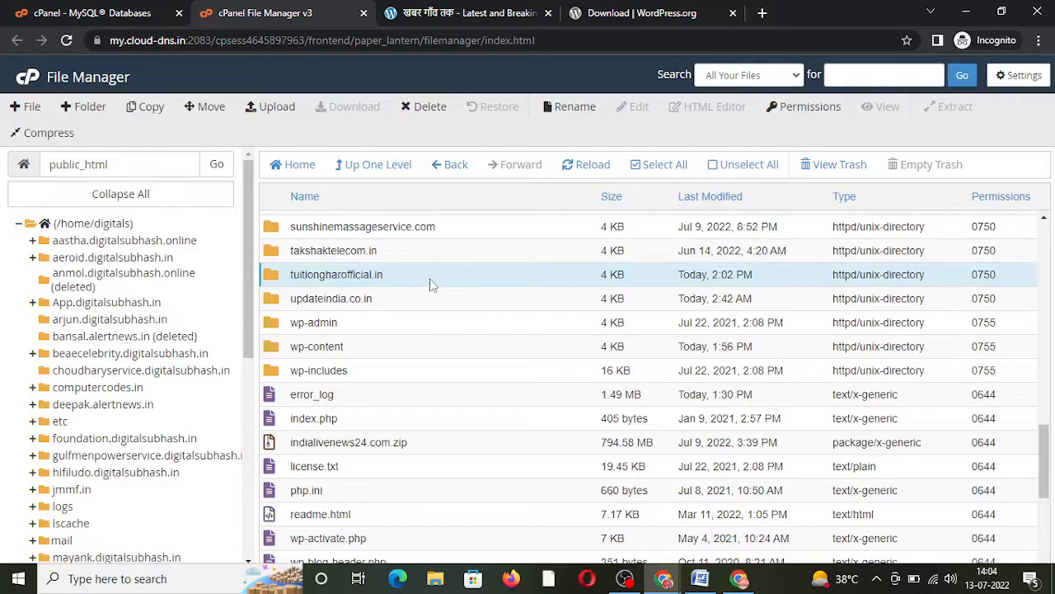
{"action": "double_click", "coordinate": [430, 280]}
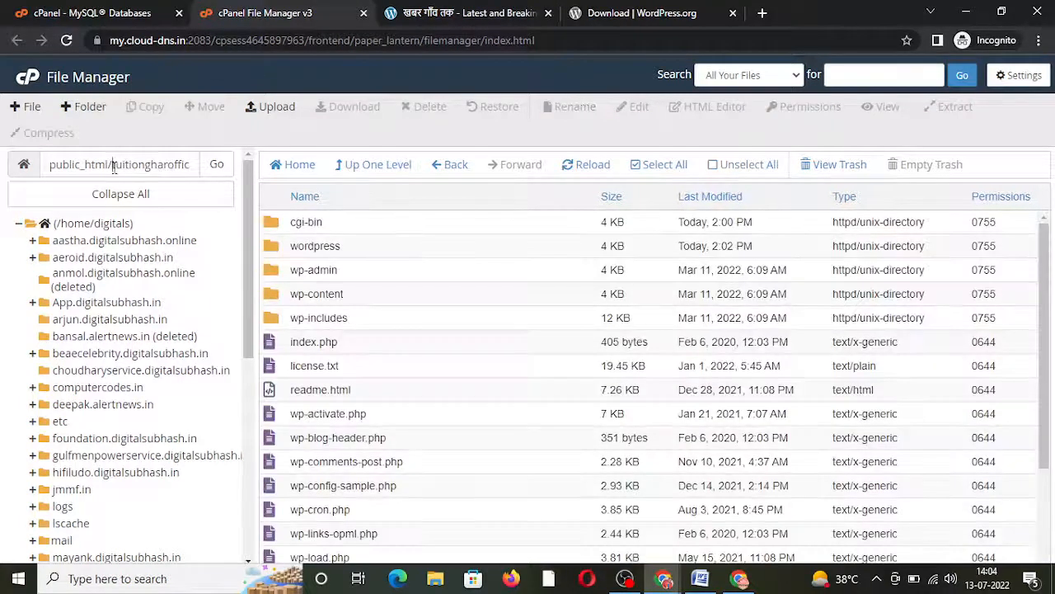
Step: Copy the folder name tuitiongharofficial.in and load that site in a new browser tab
{"action": "left_click_drag", "start_coordinate": [114, 164], "coordinate": [206, 177]}
{"action": "key", "text": "ctrl+c"}
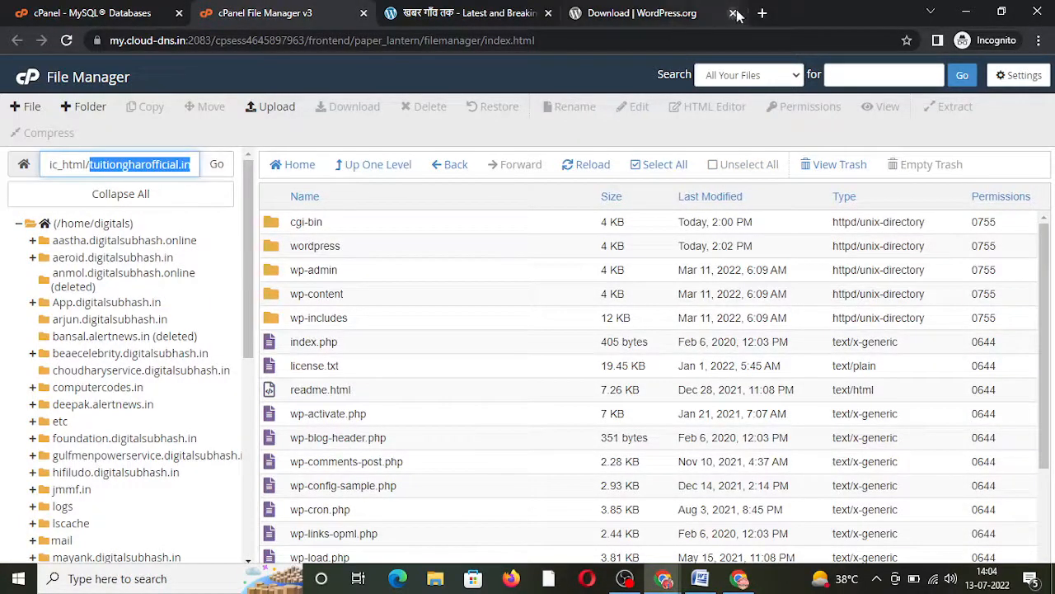
{"action": "left_click", "coordinate": [761, 12]}
{"action": "key", "text": "ctrl+v"}
{"action": "key", "text": "Return"}
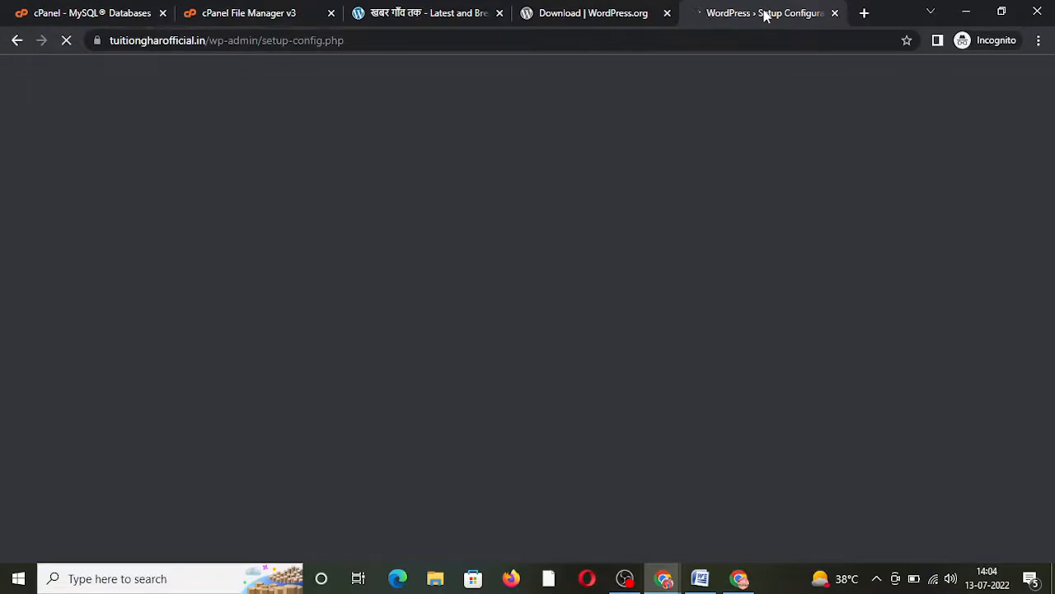
Step: Keep English (United States) as the setup language and move past the welcome page
{"action": "scroll", "coordinate": [981, 288], "scroll_direction": "down", "scroll_amount": 1}
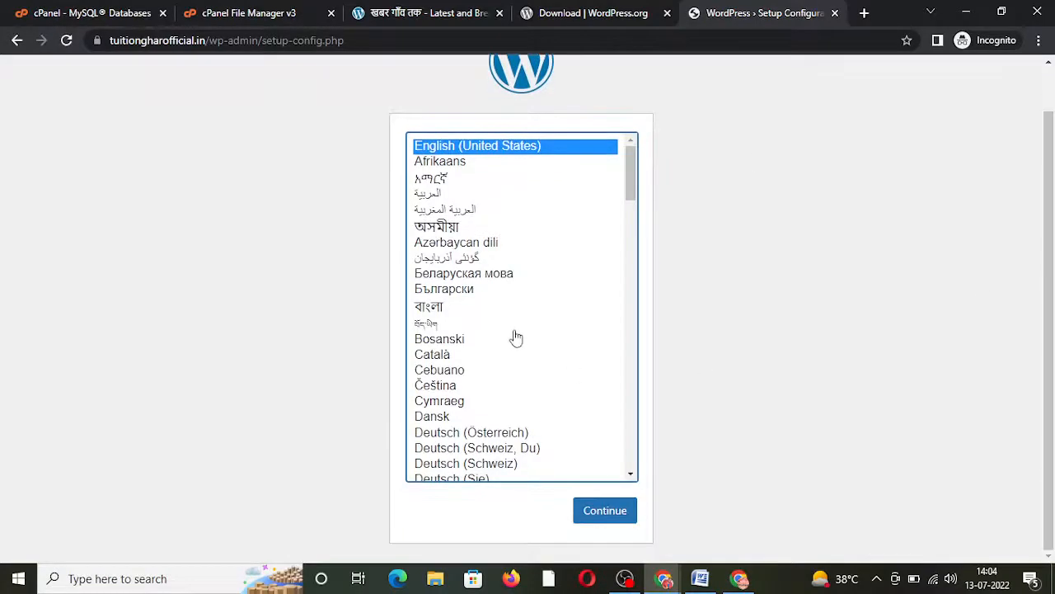
{"action": "left_click", "coordinate": [604, 511]}
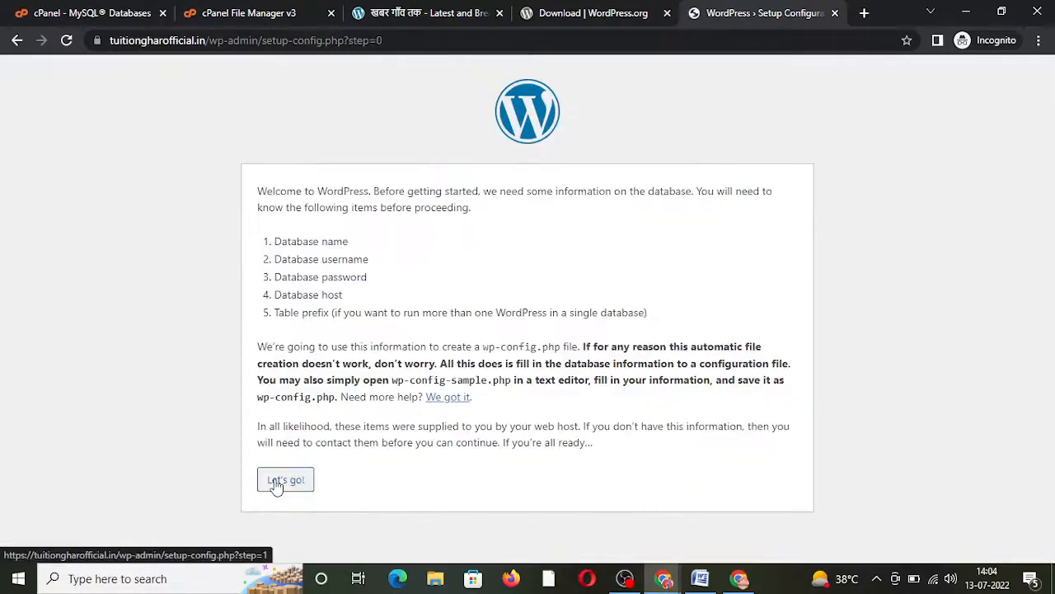
{"action": "left_click", "coordinate": [279, 482]}
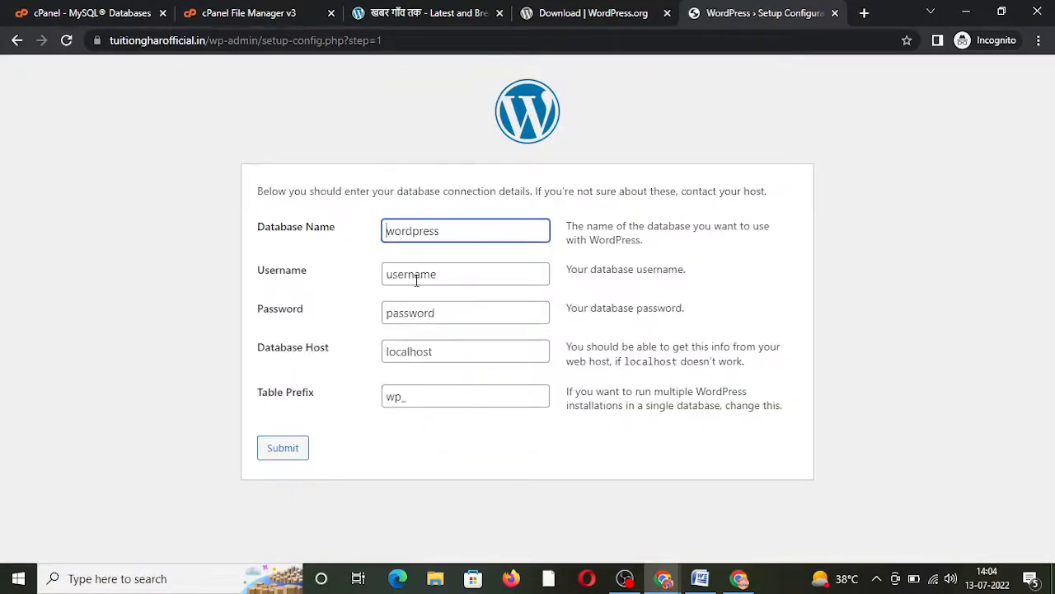
{"action": "left_click", "coordinate": [243, 13]}
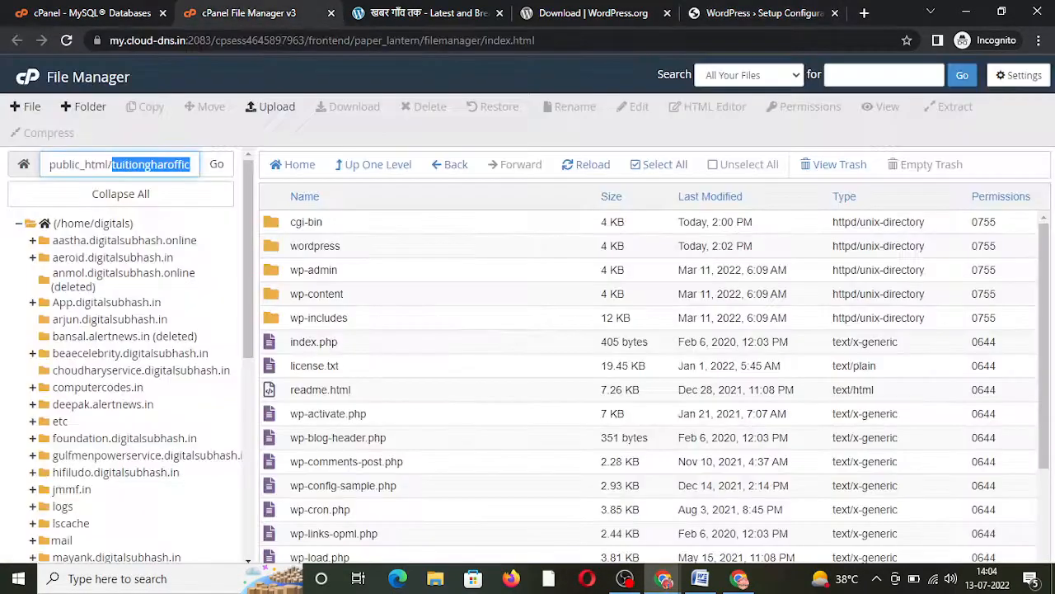
{"action": "left_click", "coordinate": [39, 7]}
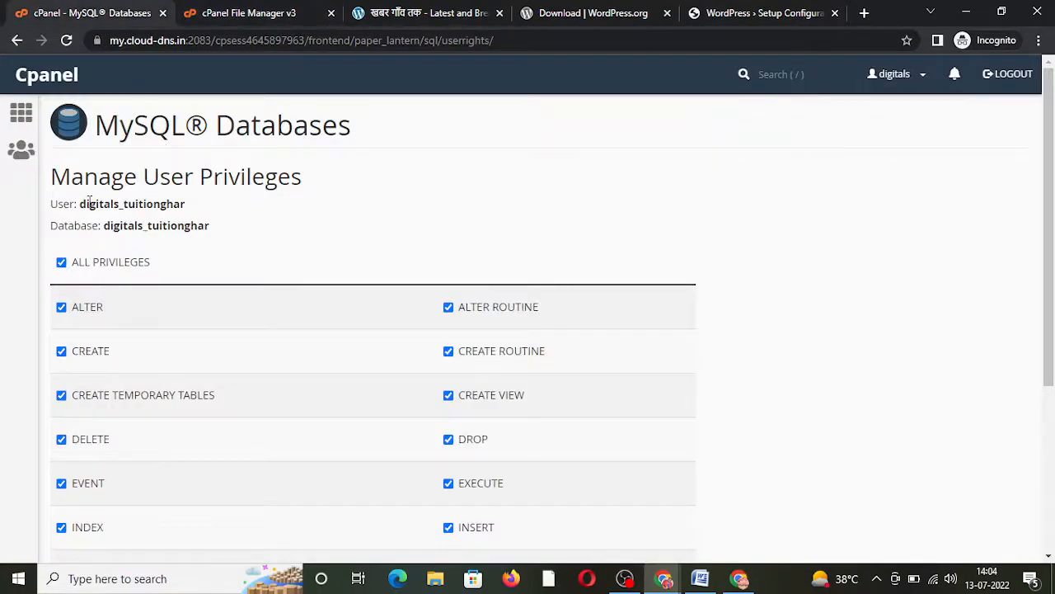
{"action": "left_click_drag", "start_coordinate": [82, 204], "coordinate": [190, 198]}
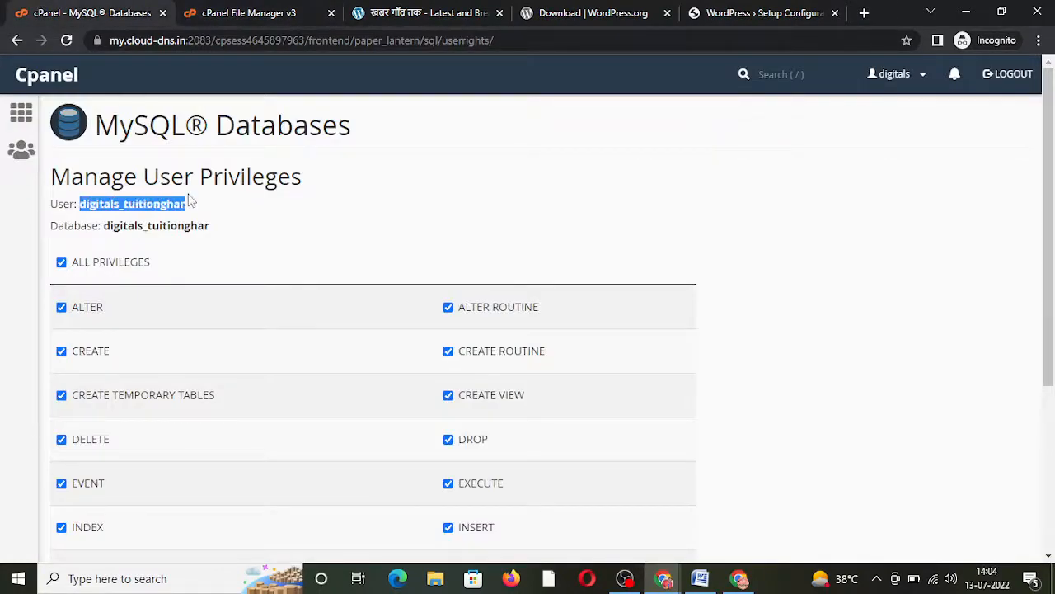
{"action": "left_click_drag", "start_coordinate": [105, 224], "coordinate": [237, 236]}
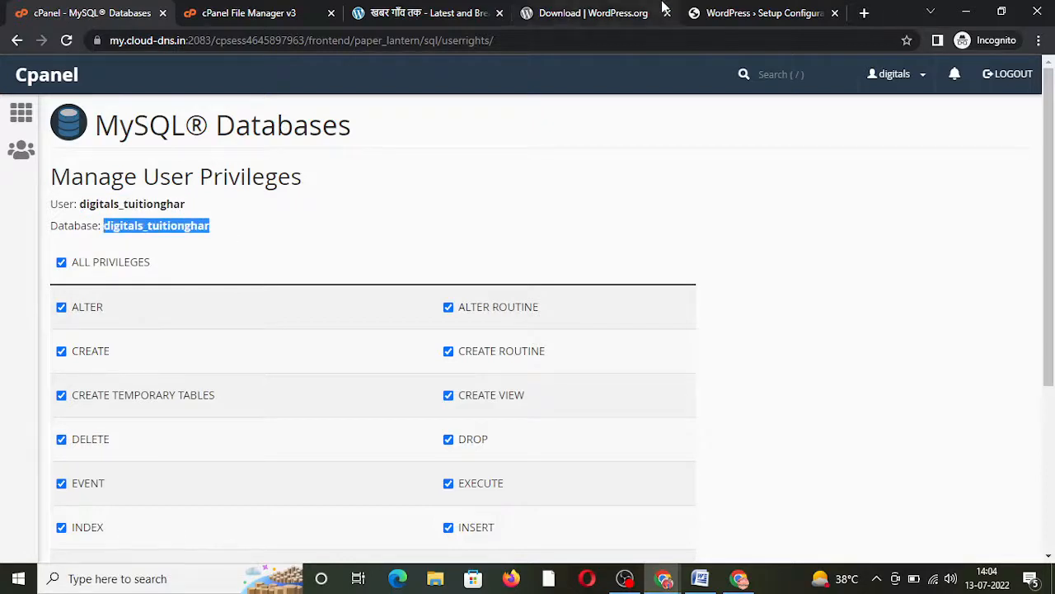
{"action": "left_click", "coordinate": [717, 10]}
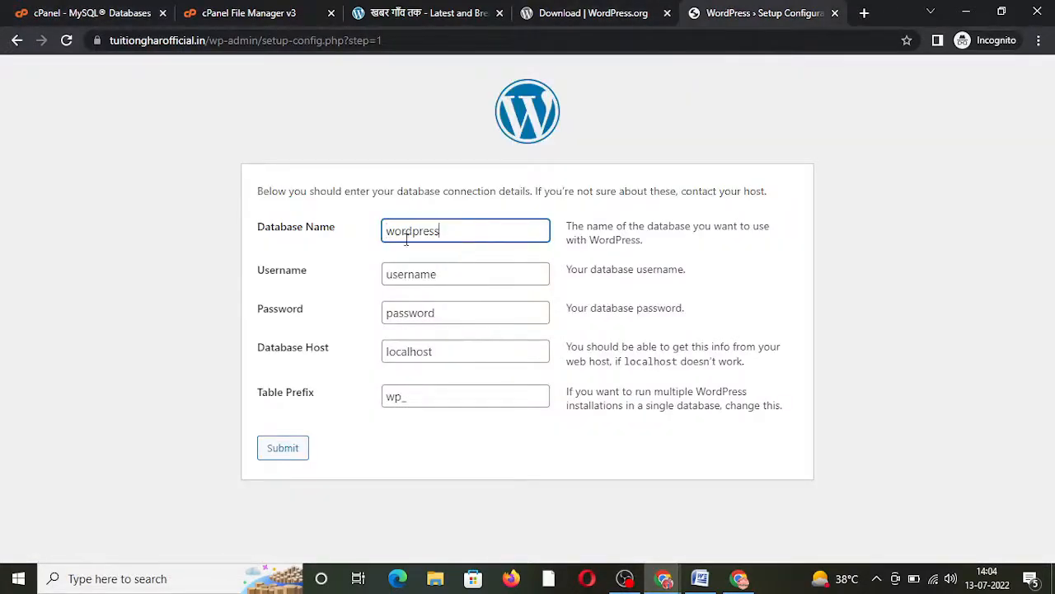
Step: Enter the pasted database name as name and username, type the database password, submit, and run the installation
{"action": "key", "text": "ctrl+a"}
{"action": "key", "text": "ctrl+v"}
{"action": "key", "text": "Tab"}
{"action": "key", "text": "ctrl+v"}
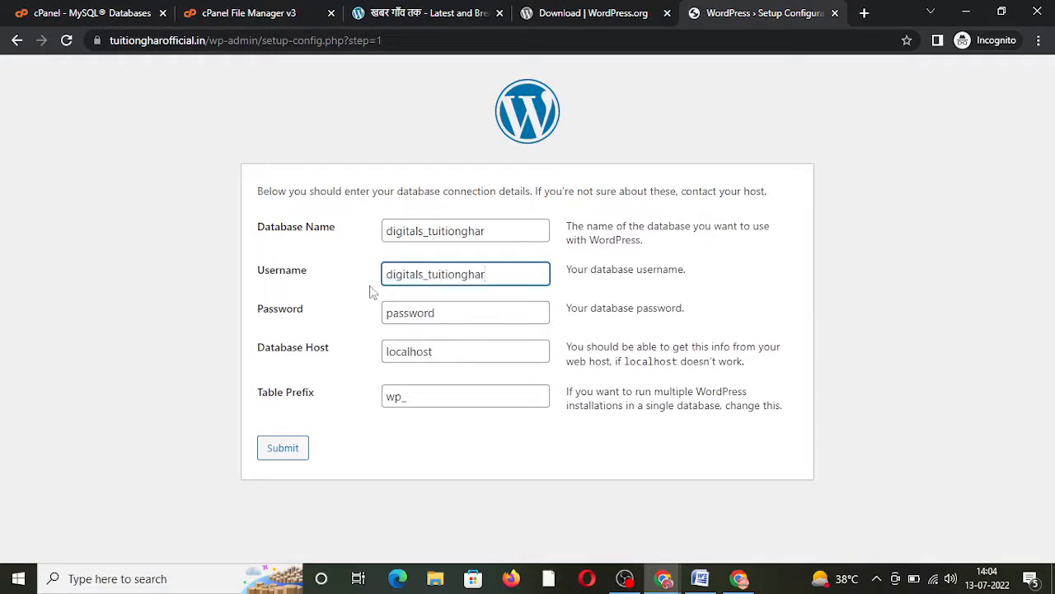
{"action": "left_click", "coordinate": [388, 312]}
{"action": "key", "text": "ctrl+a"}
{"action": "type", "text": "Ne"}
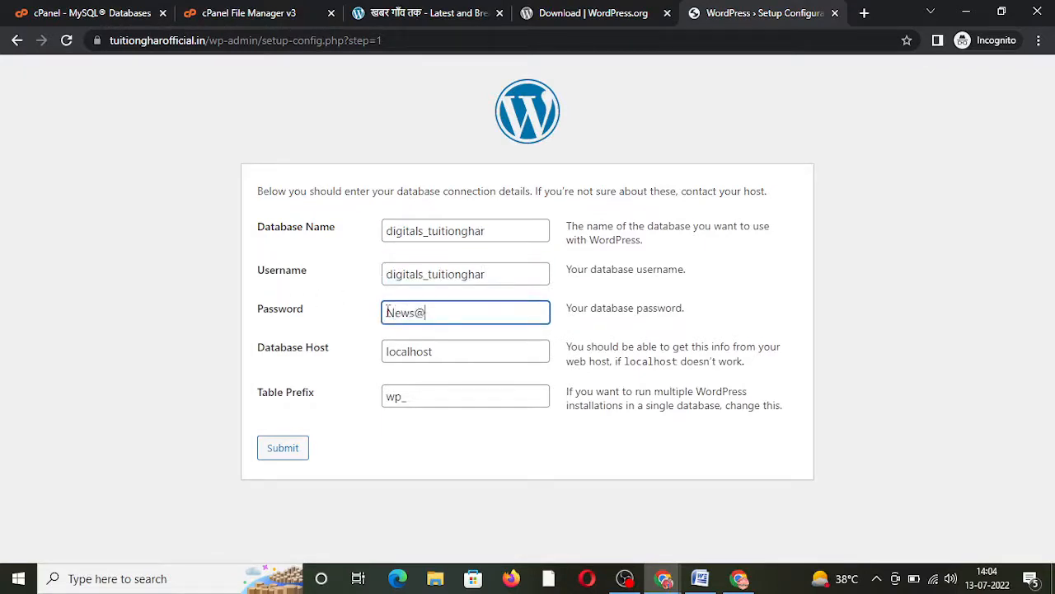
{"action": "left_click", "coordinate": [288, 452]}
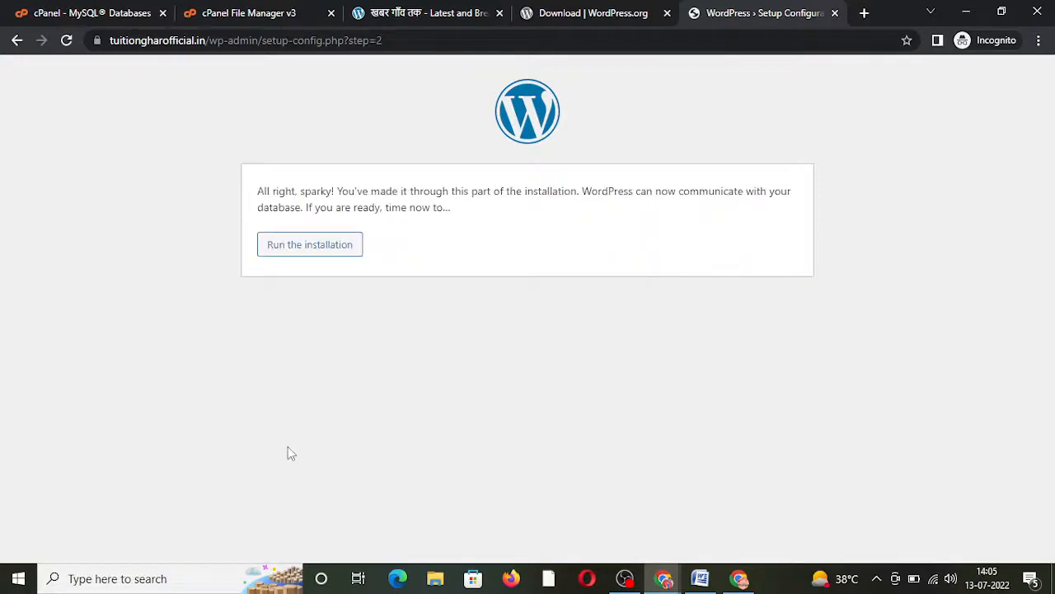
{"action": "left_click", "coordinate": [322, 253]}
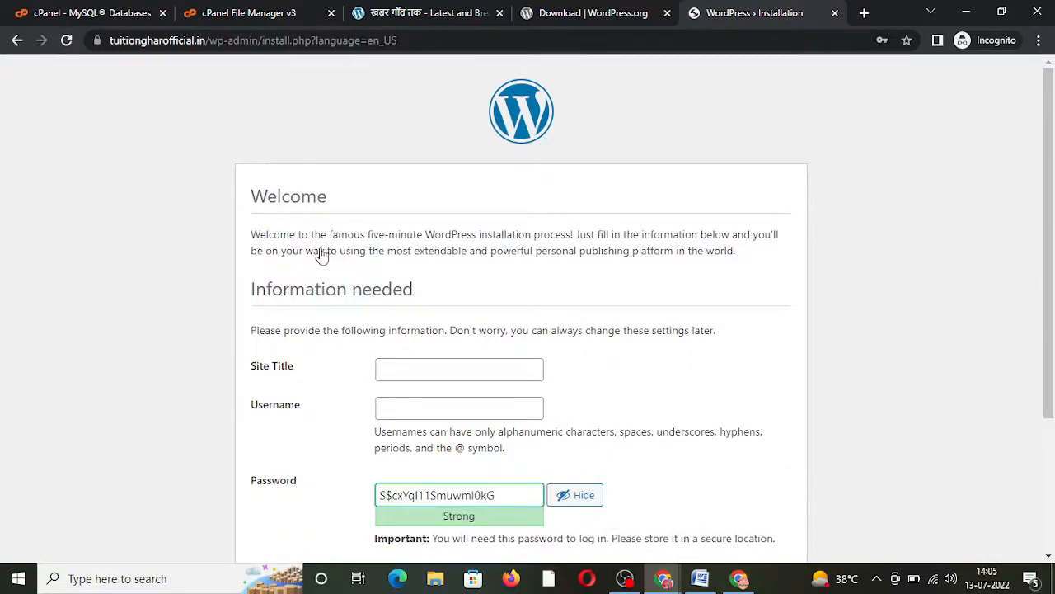
Step: Enter 'Tuition Ghar Official' as the site title
{"action": "scroll", "coordinate": [1018, 226], "scroll_direction": "down", "scroll_amount": 1}
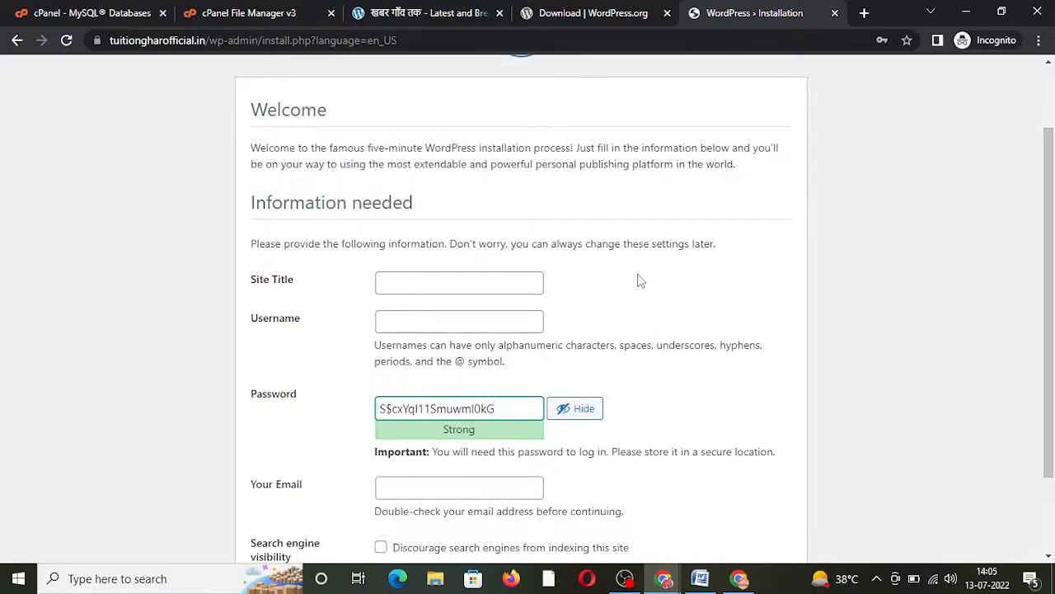
{"action": "left_click", "coordinate": [508, 284]}
{"action": "type", "text": "admin"}
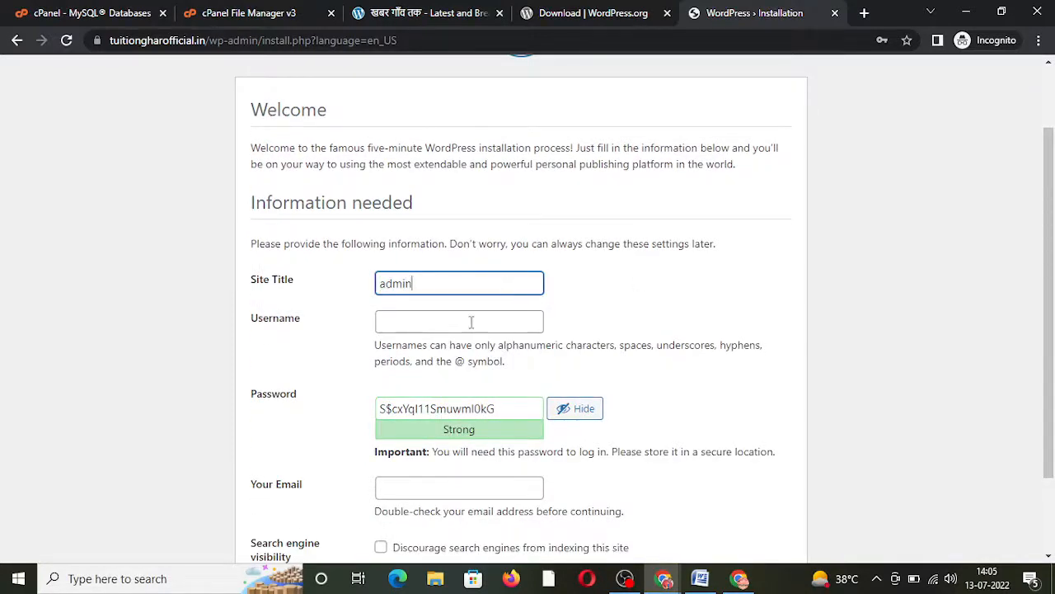
{"action": "left_click_drag", "start_coordinate": [442, 282], "coordinate": [313, 302]}
{"action": "type", "text": "Tu"}
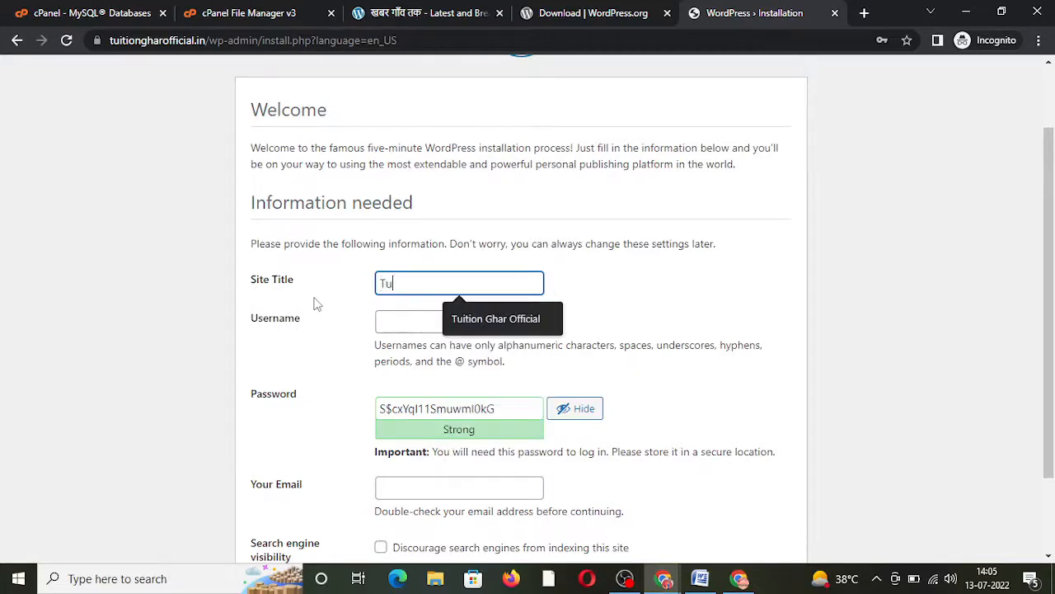
{"action": "type", "text": "ition Ghar Officli"}
{"action": "key", "text": "BackSpace"}
{"action": "type", "text": "ial"}
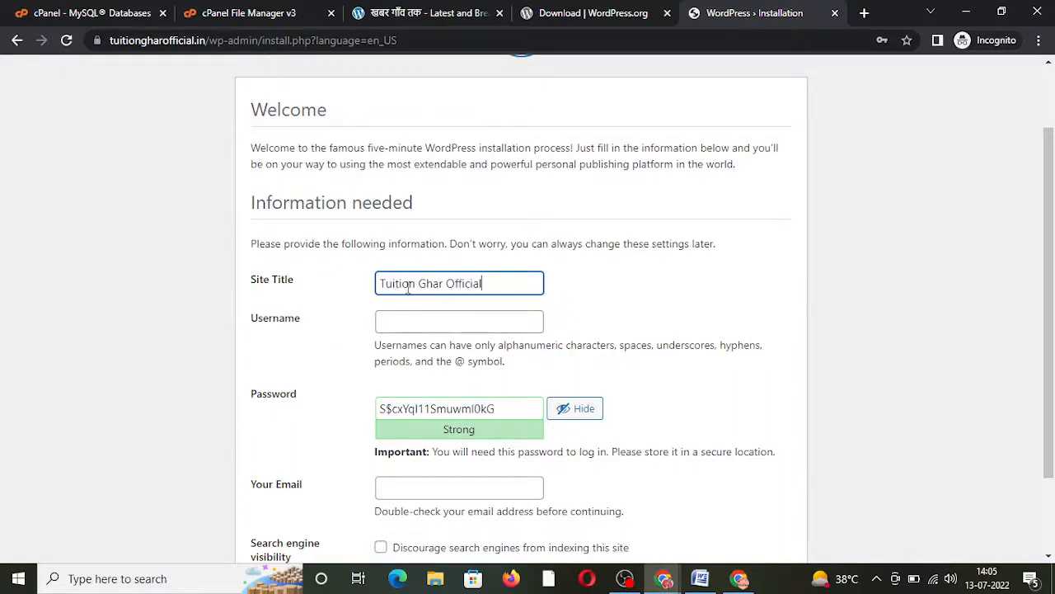
Step: Set username admin, copy the generated password, and fill in a saved admin e-mail address
{"action": "left_click", "coordinate": [431, 320]}
{"action": "type", "text": "admin"}
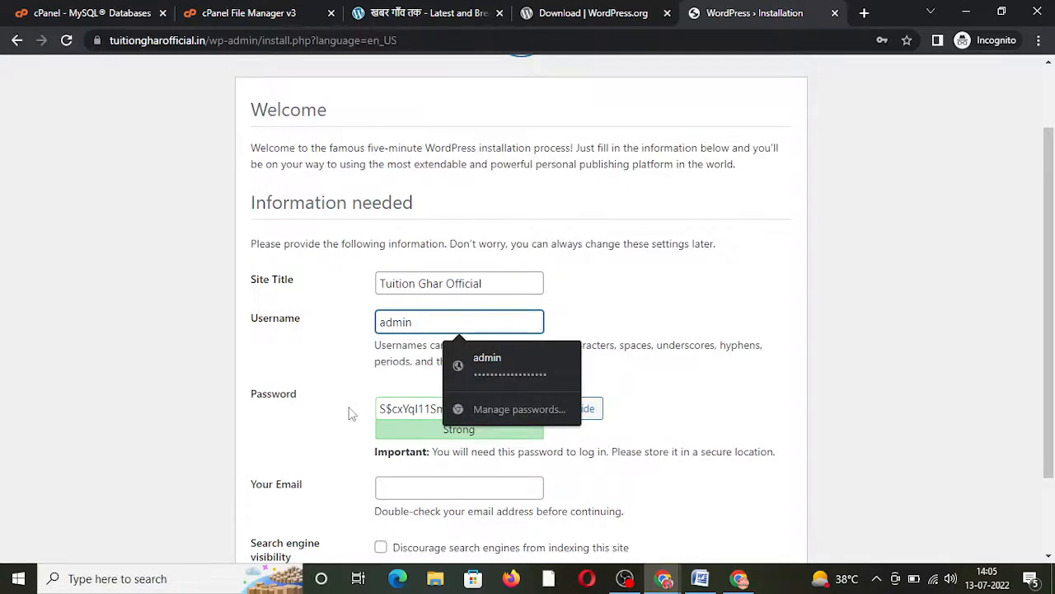
{"action": "left_click", "coordinate": [398, 401]}
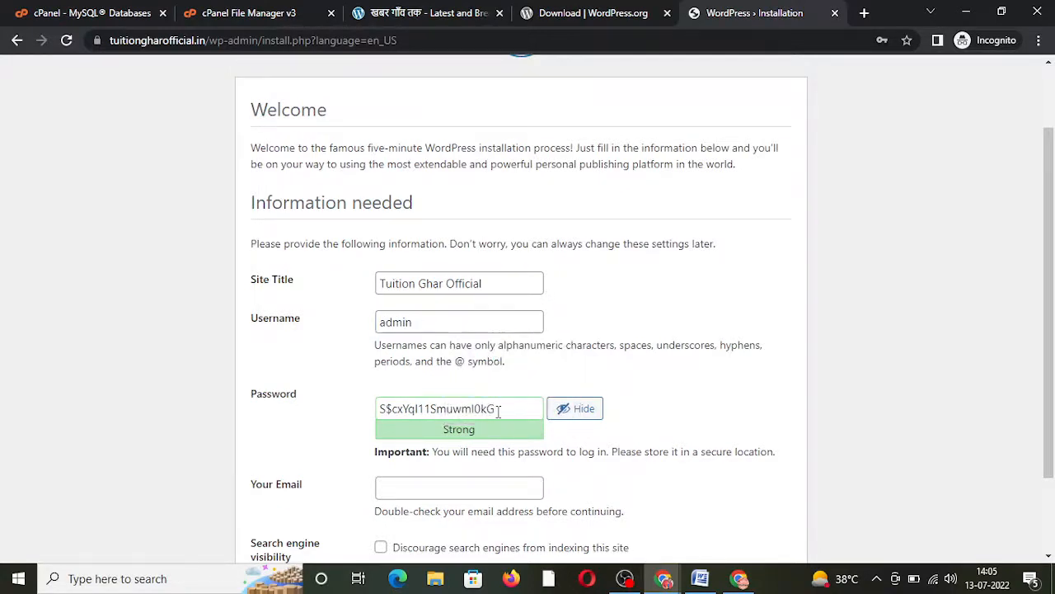
{"action": "left_click_drag", "start_coordinate": [497, 409], "coordinate": [347, 428]}
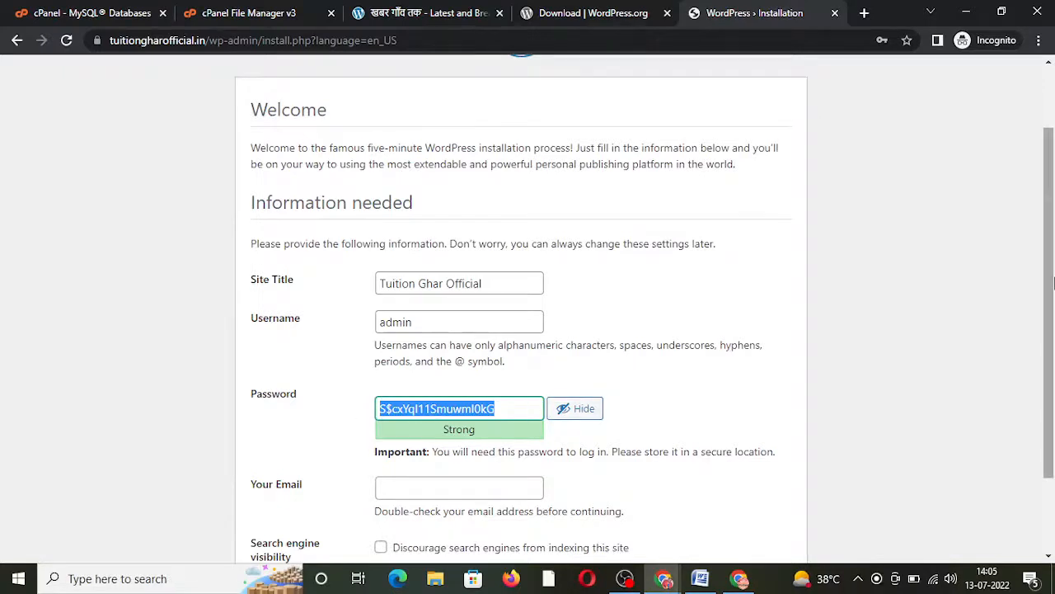
{"action": "scroll", "coordinate": [1019, 371], "scroll_direction": "down", "scroll_amount": 2}
{"action": "left_click", "coordinate": [417, 389]}
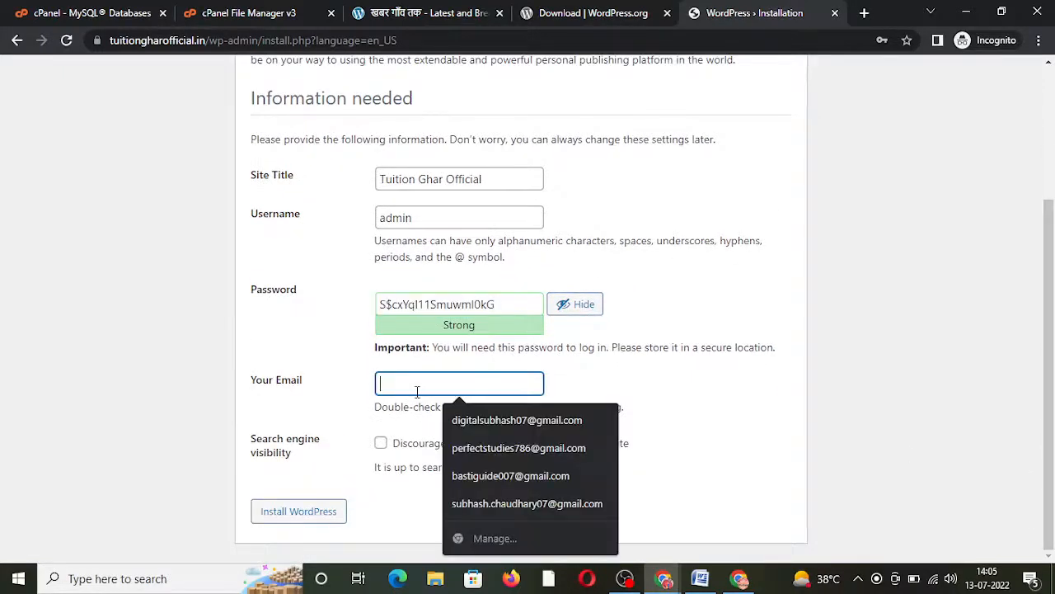
{"action": "left_click", "coordinate": [470, 422]}
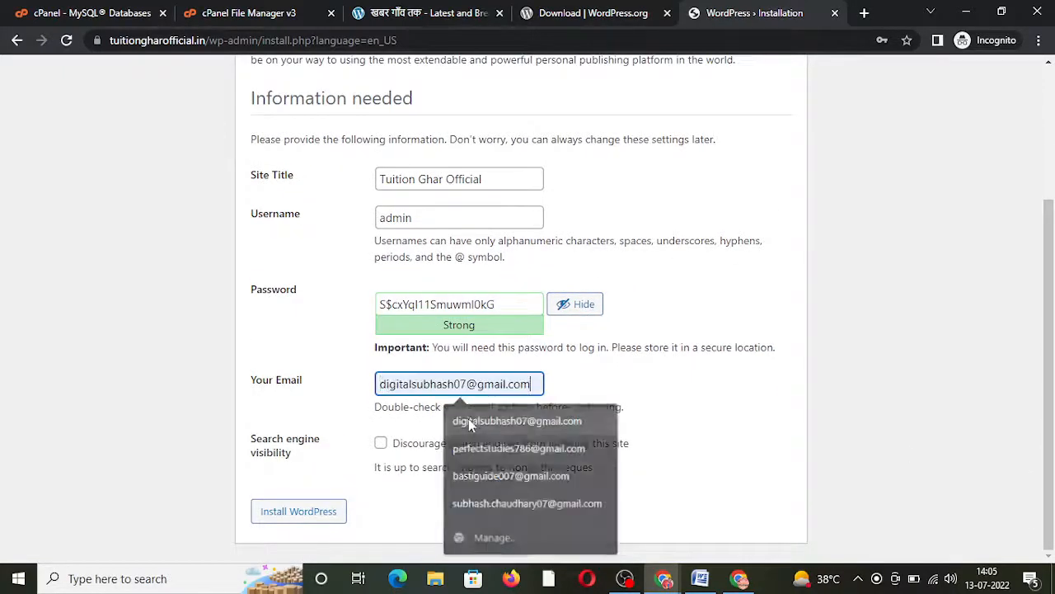
Step: Install WordPress with the entered site details
{"action": "left_click", "coordinate": [291, 516]}
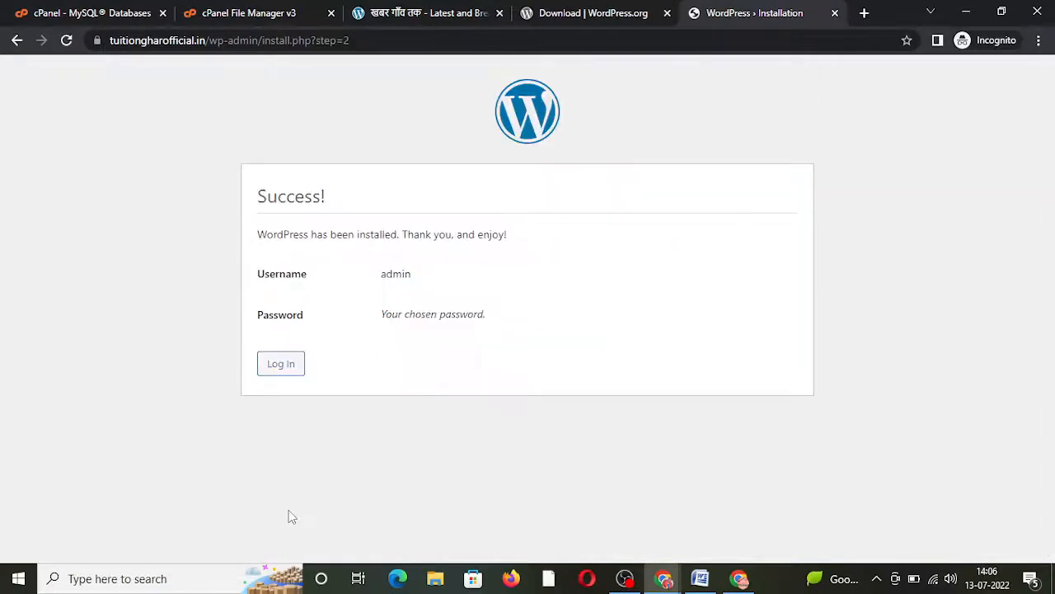
Step: Go to tuitiongharofficial.in/wp-admin/ and reload past the maintenance notice
{"action": "left_click", "coordinate": [282, 369]}
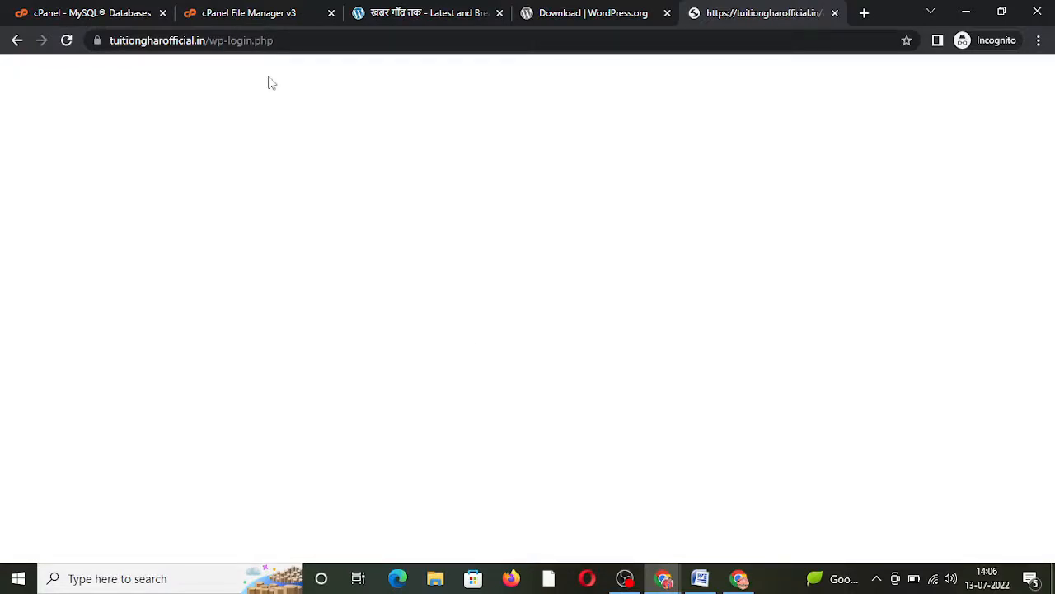
{"action": "left_click", "coordinate": [225, 40]}
{"action": "key", "text": "shift+End"}
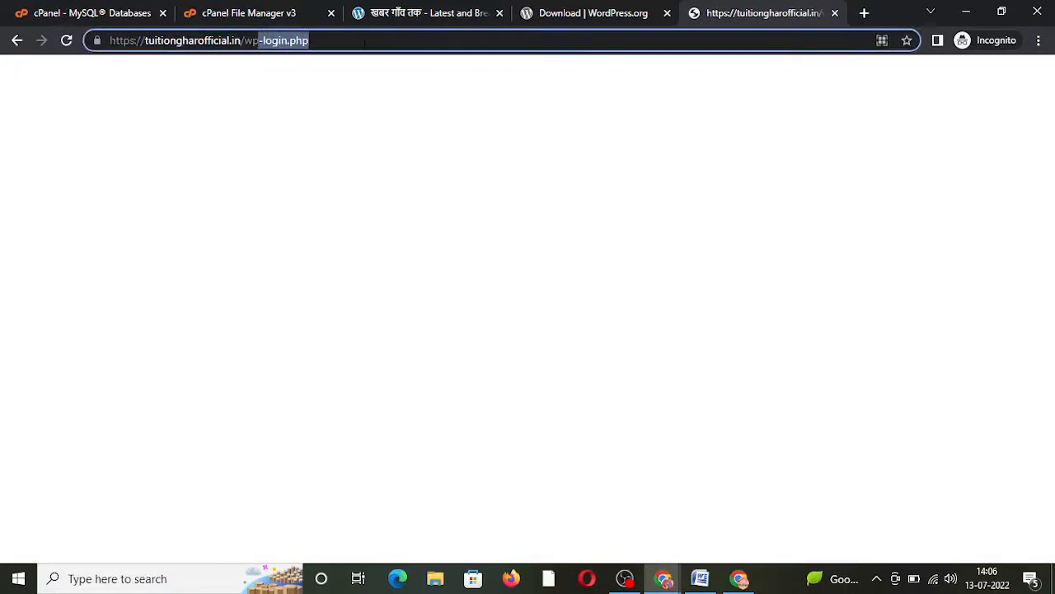
{"action": "type", "text": "-admin"}
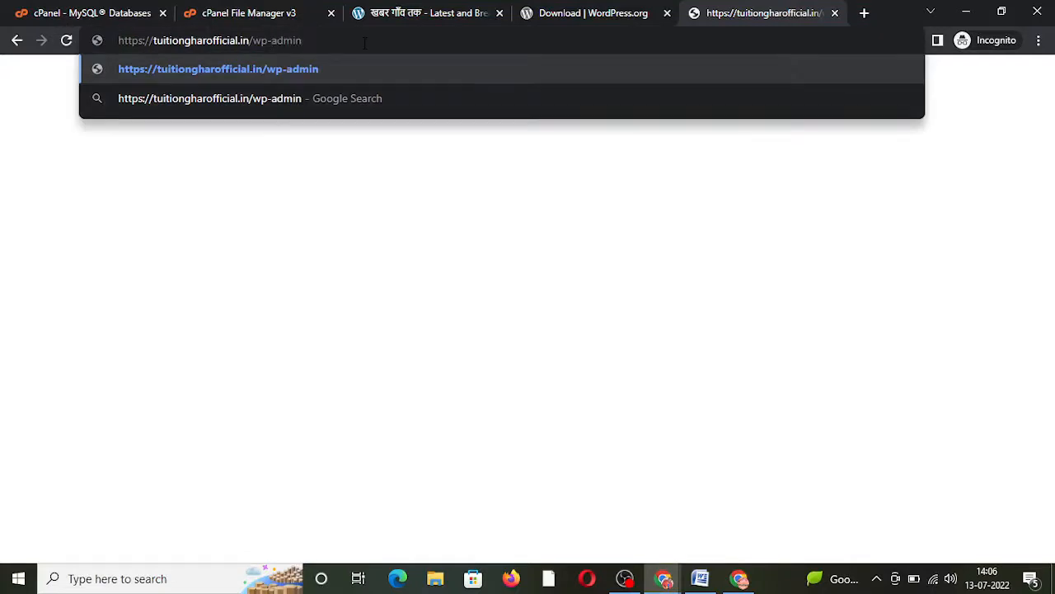
{"action": "type", "text": "/"}
{"action": "left_click_drag", "start_coordinate": [252, 41], "coordinate": [82, 28]}
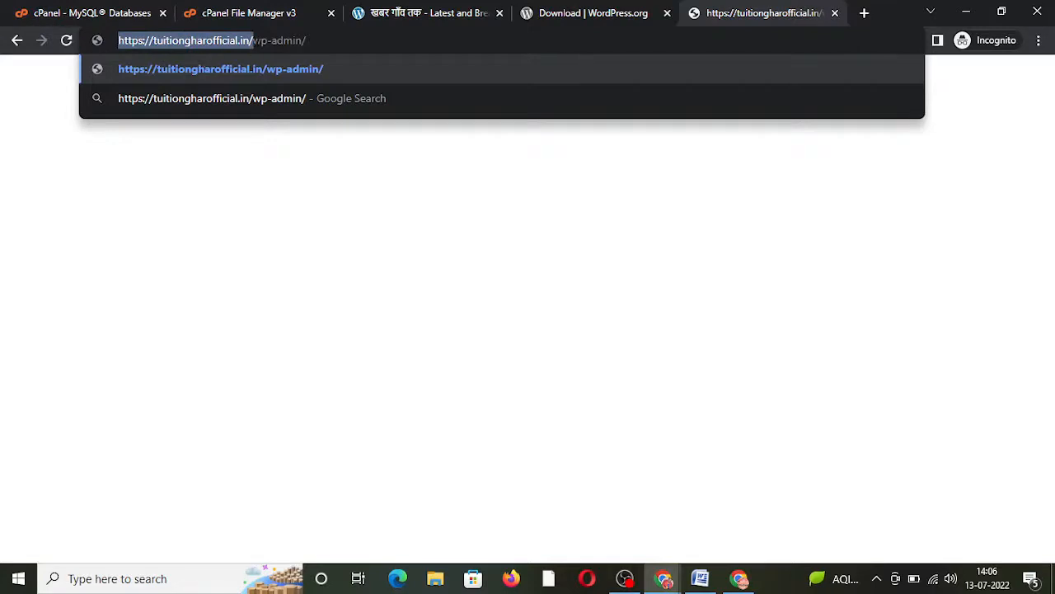
{"action": "left_click_drag", "start_coordinate": [253, 40], "coordinate": [306, 40]}
{"action": "left_click", "coordinate": [306, 40]}
{"action": "key", "text": "Return"}
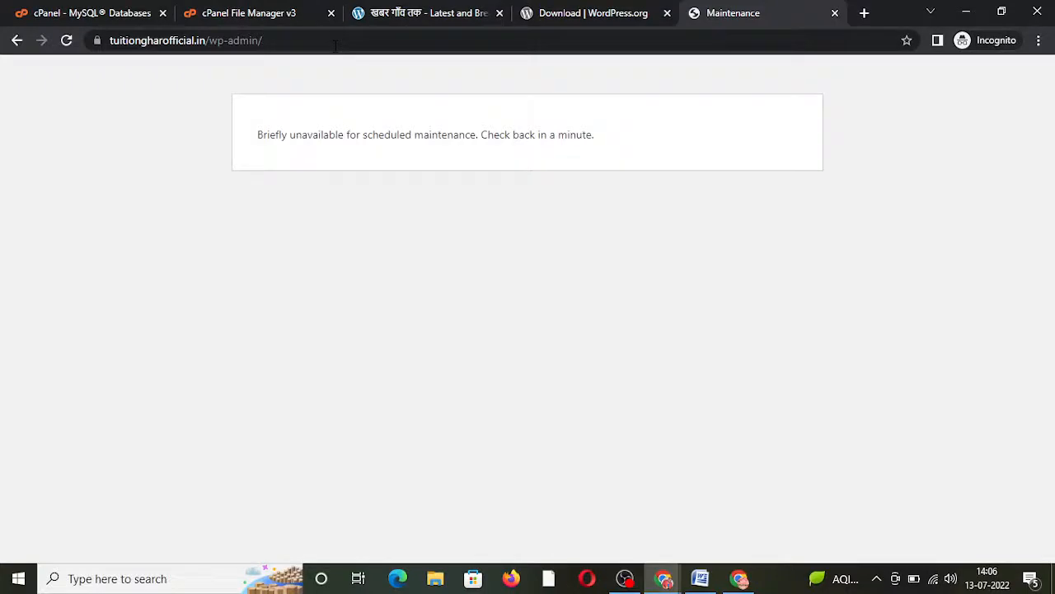
{"action": "left_click", "coordinate": [291, 41]}
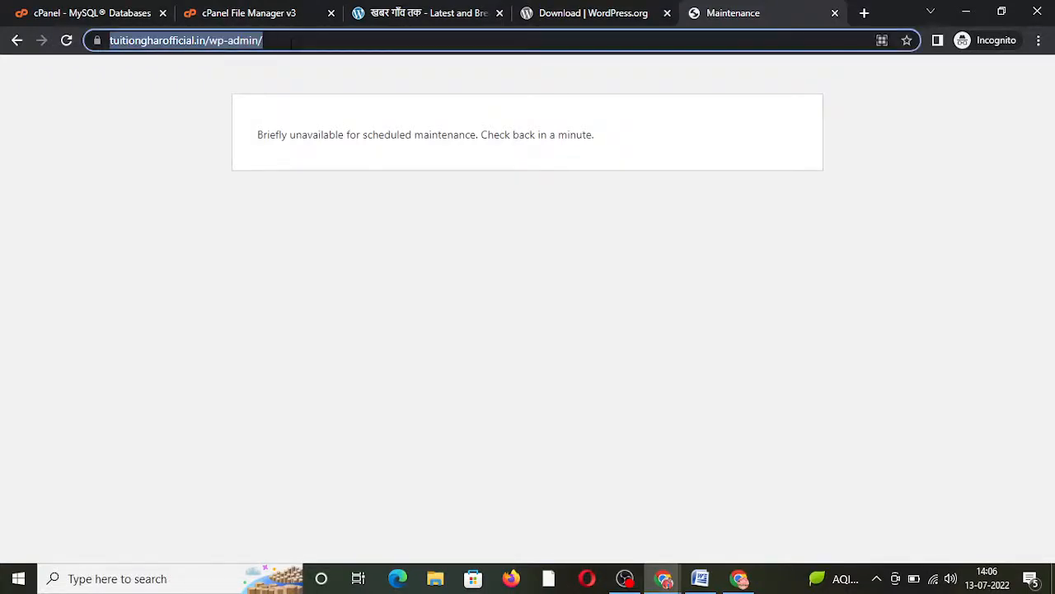
{"action": "left_click", "coordinate": [291, 42]}
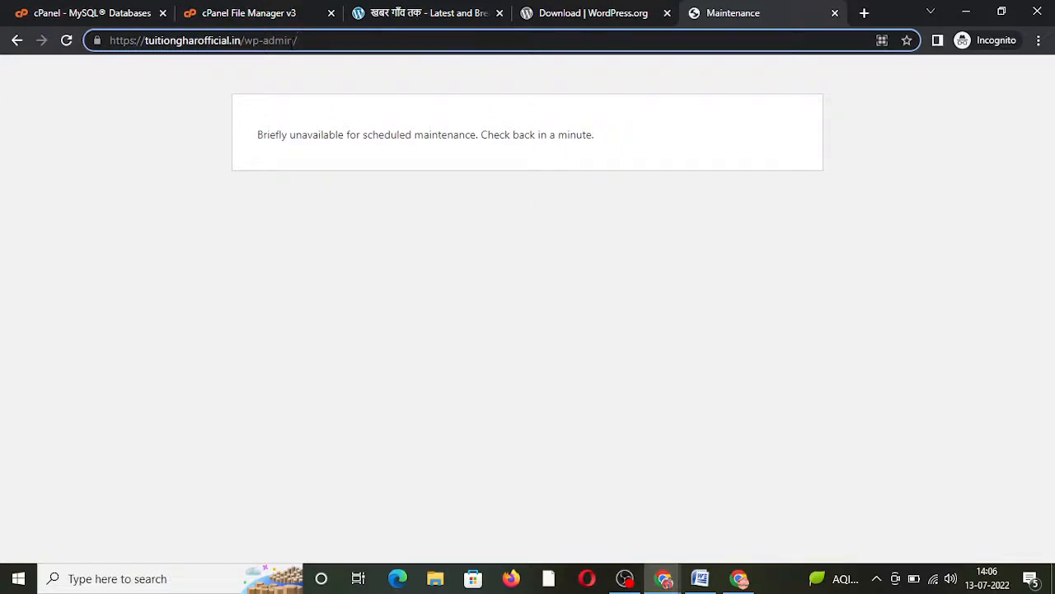
{"action": "key", "text": "Return"}
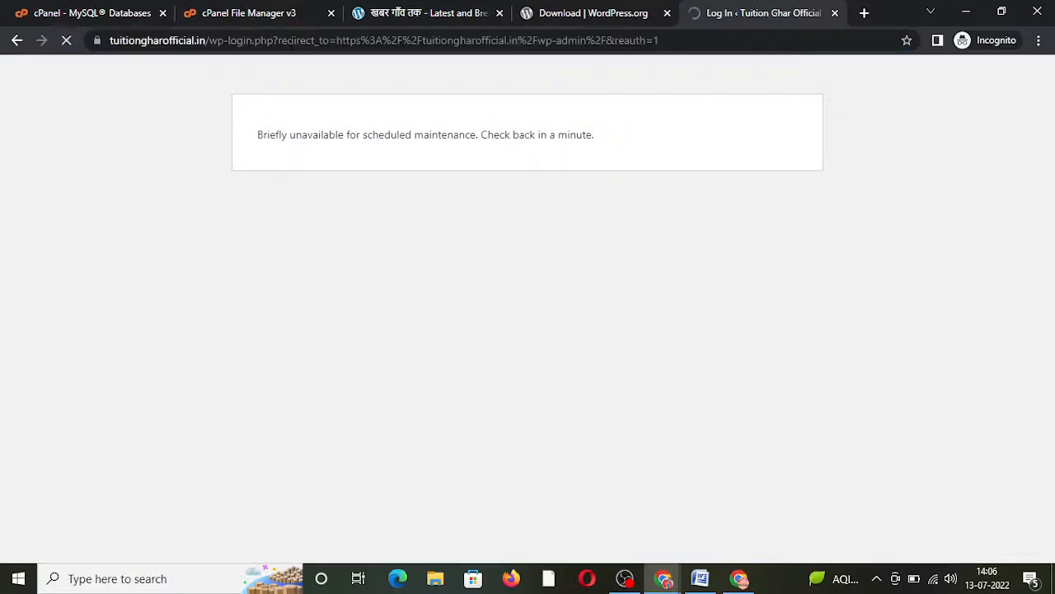
Step: Log in with username admin and the pasted account password
{"action": "type", "text": "admin"}
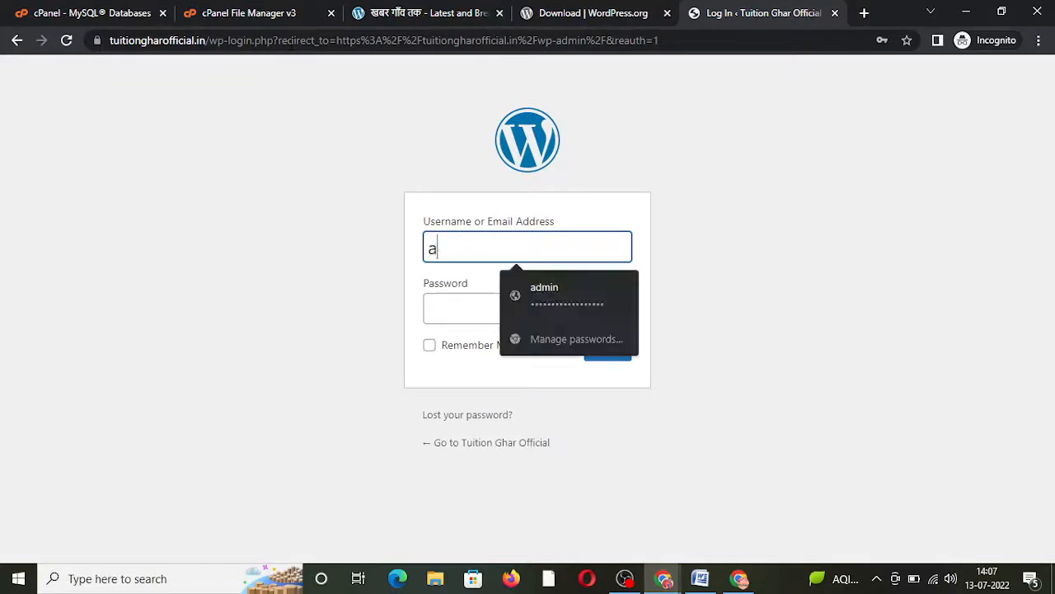
{"action": "key", "text": "Tab"}
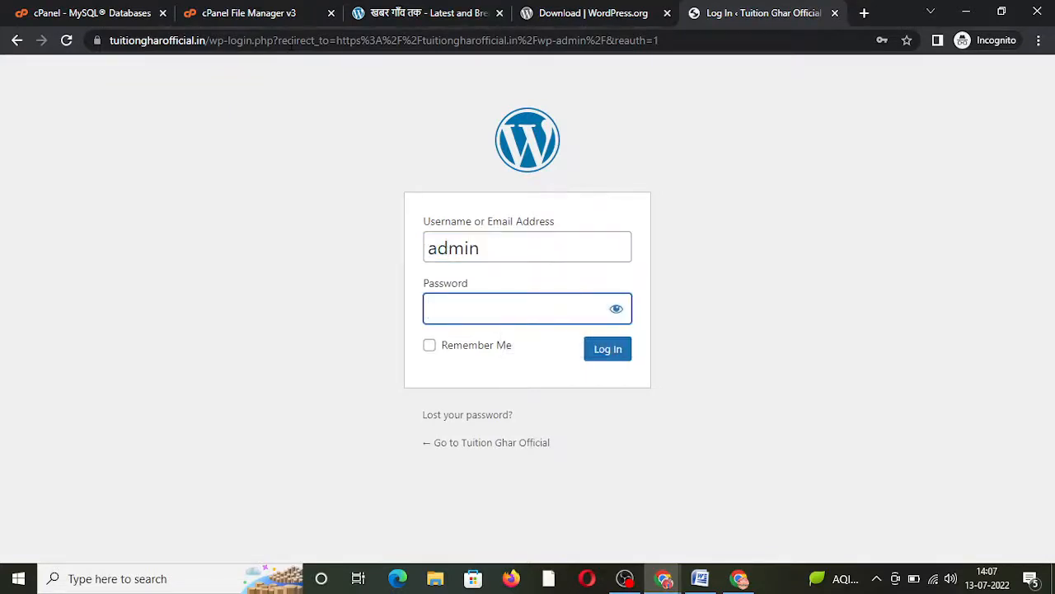
{"action": "key", "text": "ctrl+v"}
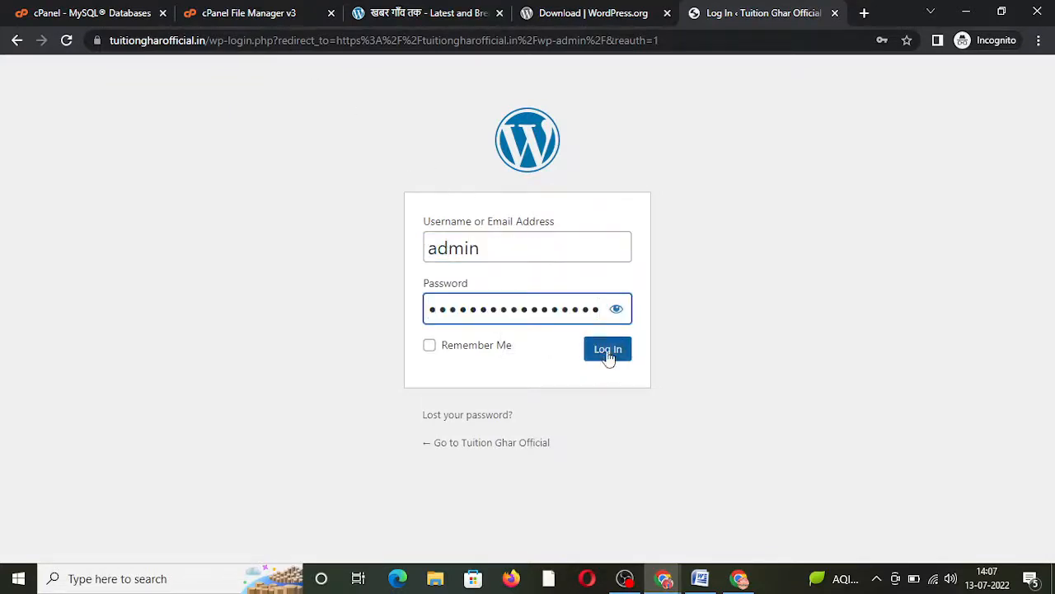
{"action": "left_click", "coordinate": [607, 356]}
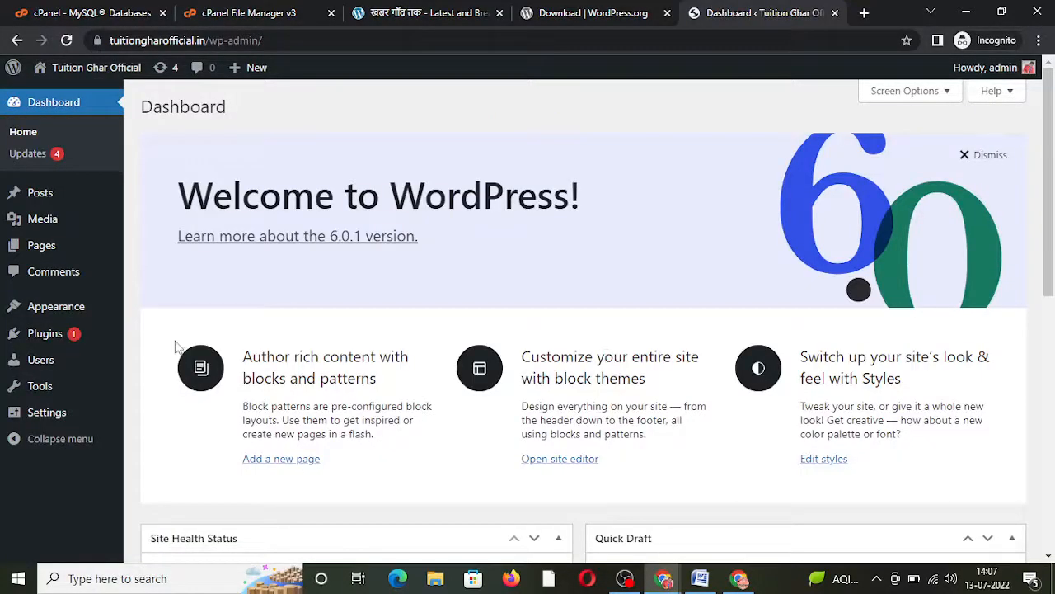
Step: Delete the Akismet Anti-Spam and Hello Dolly plugins from Installed Plugins
{"action": "left_click", "coordinate": [169, 335]}
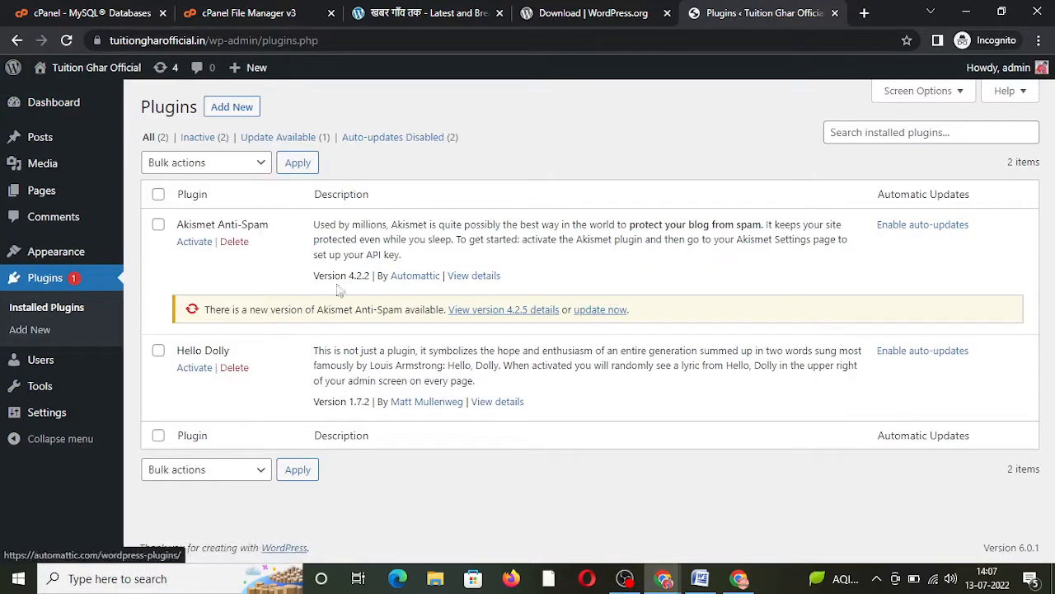
{"action": "left_click", "coordinate": [234, 242]}
{"action": "key", "text": "Return"}
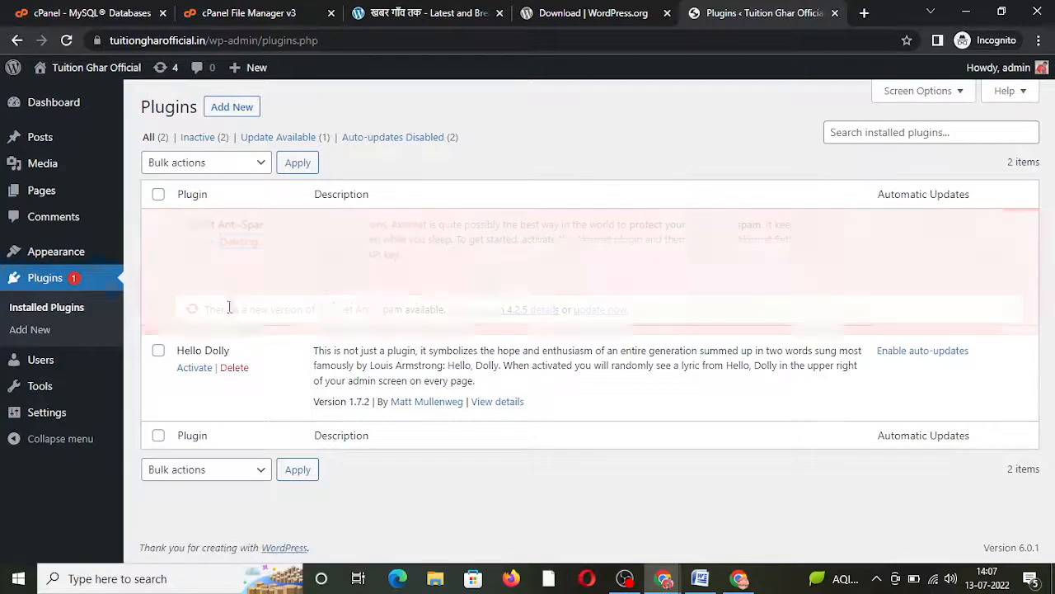
{"action": "left_click", "coordinate": [234, 272]}
{"action": "key", "text": "Return"}
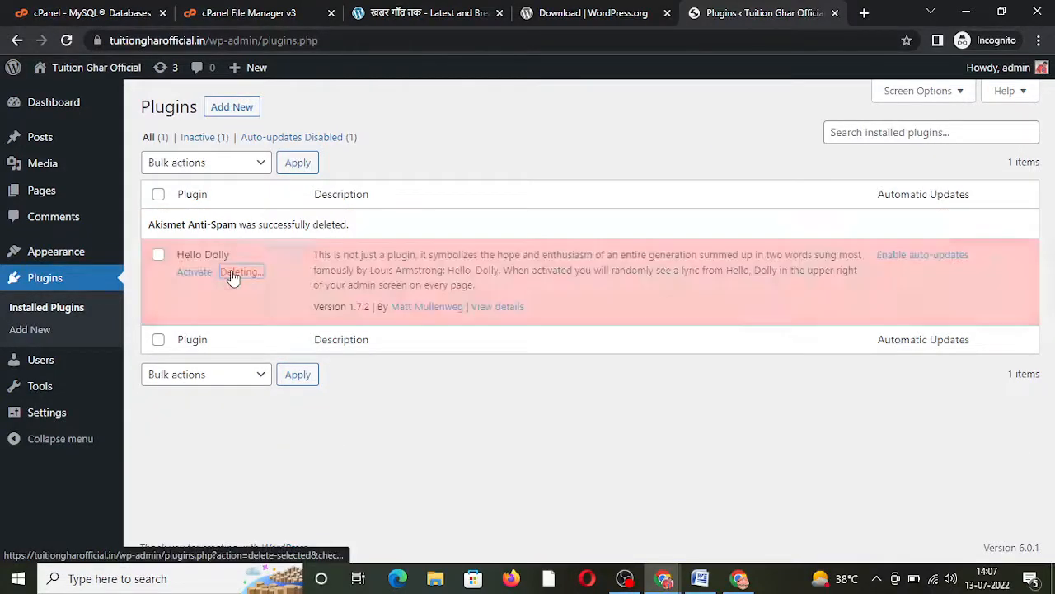
Step: Delete the Twenty Twenty theme from Appearance > Themes
{"action": "mouse_move", "coordinate": [76, 261]}
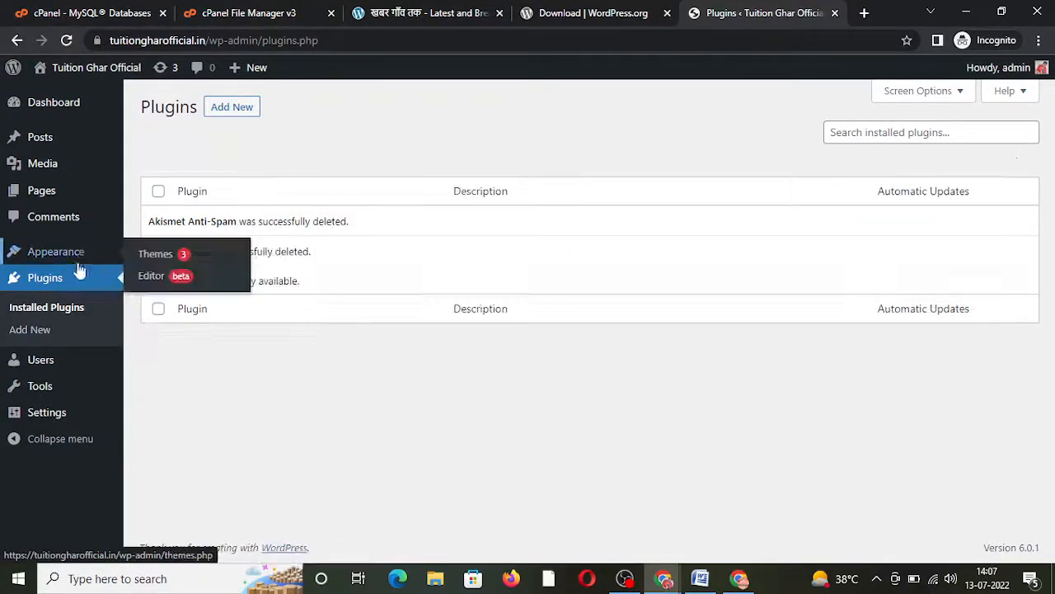
{"action": "left_click", "coordinate": [164, 258]}
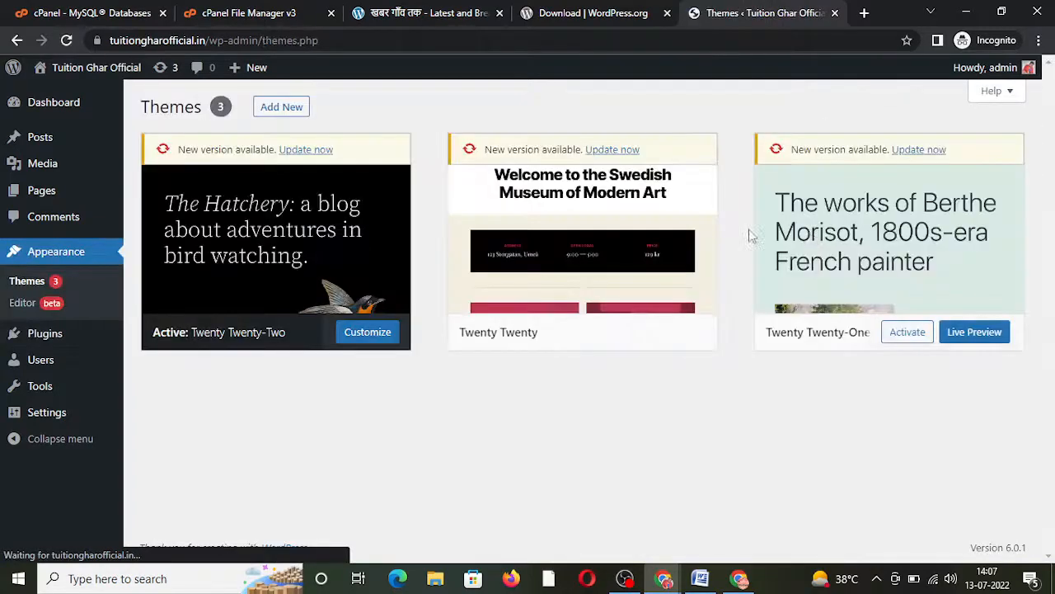
{"action": "left_click", "coordinate": [613, 236]}
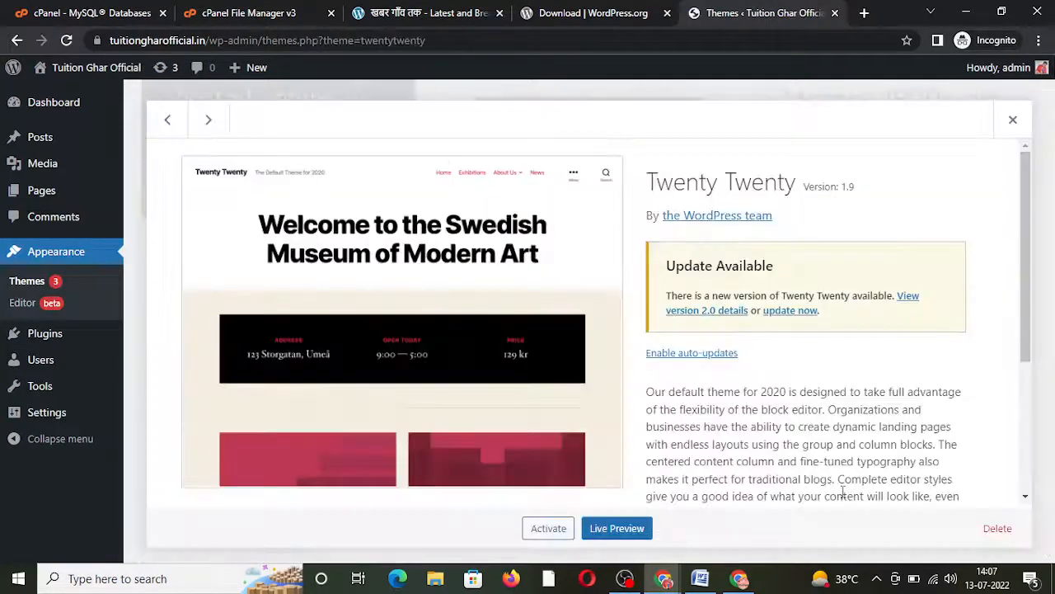
{"action": "left_click", "coordinate": [995, 529]}
{"action": "key", "text": "Return"}
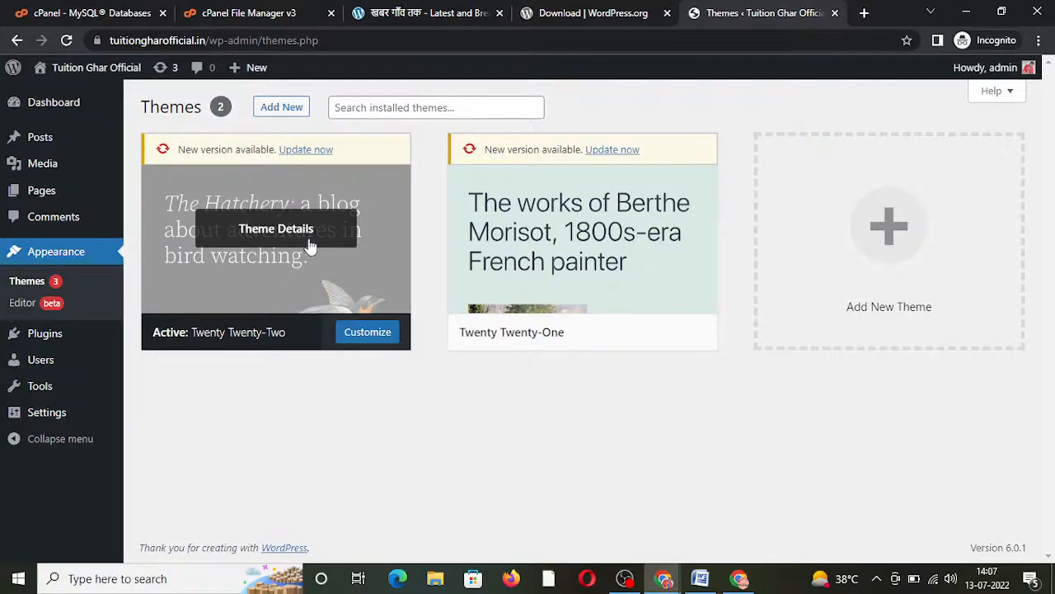
Step: Delete the Twenty Twenty-One theme and start updating Twenty Twenty-Two
{"action": "left_click", "coordinate": [582, 231]}
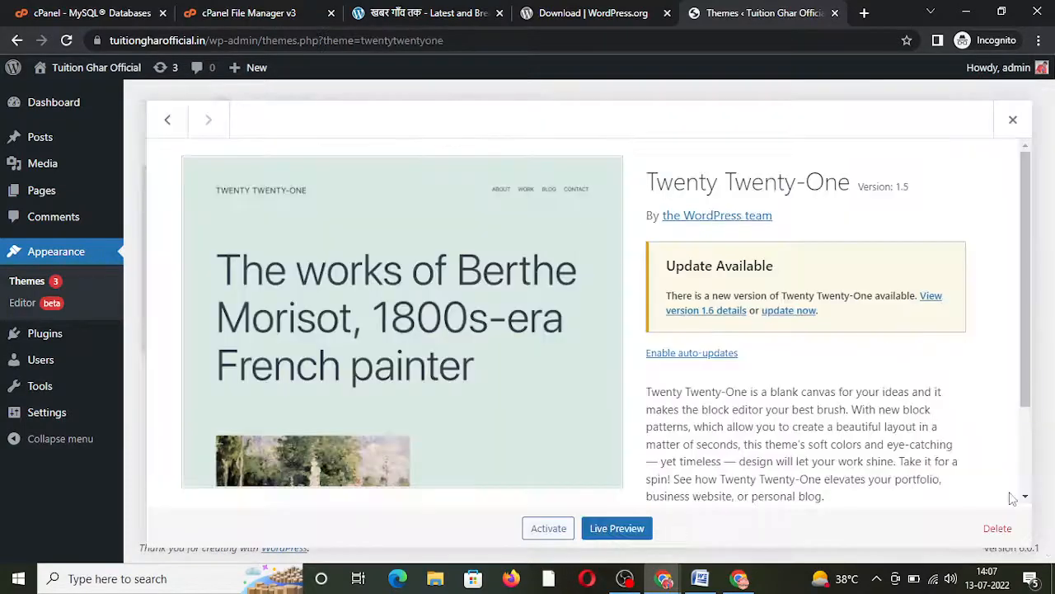
{"action": "left_click", "coordinate": [1004, 532]}
{"action": "key", "text": "Return"}
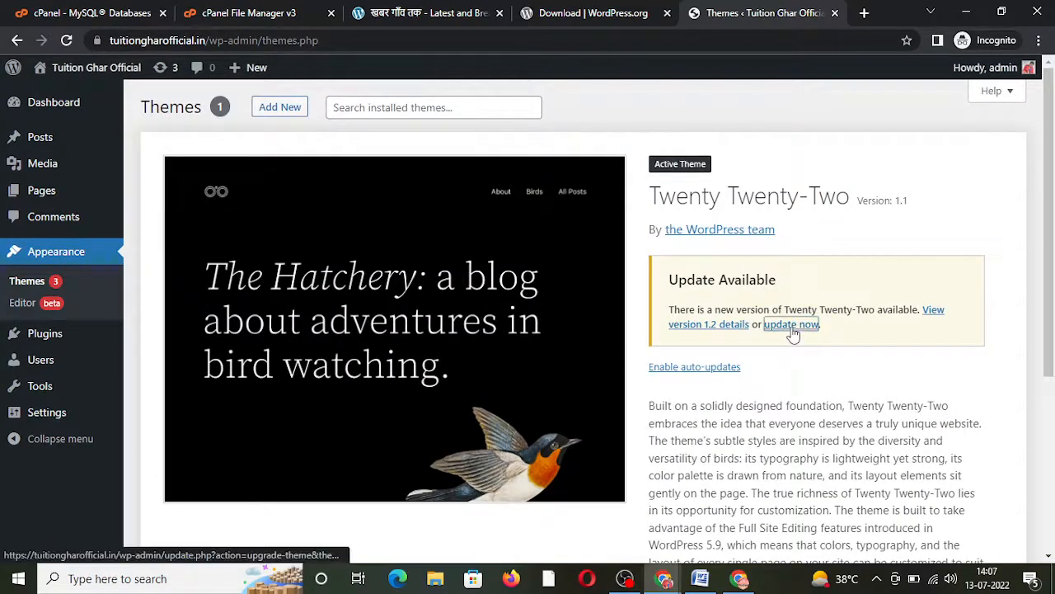
{"action": "left_click", "coordinate": [792, 326]}
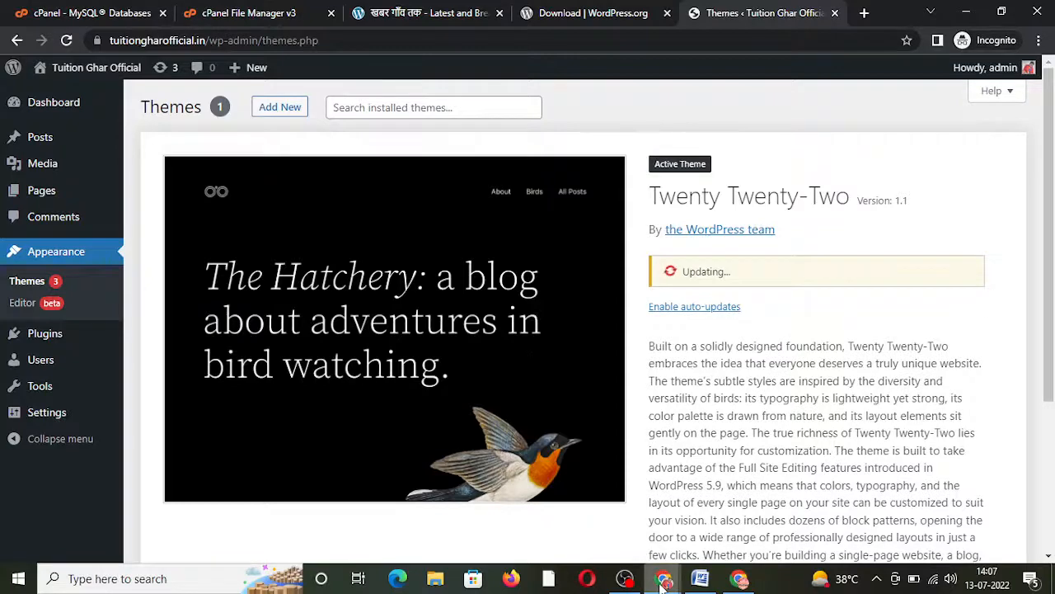
Step: On khabarganwtak.in, open the Magazineplus theme details and select its name, then return to Tuition Ghar Official
{"action": "mouse_move", "coordinate": [664, 578]}
{"action": "left_click", "coordinate": [610, 530]}
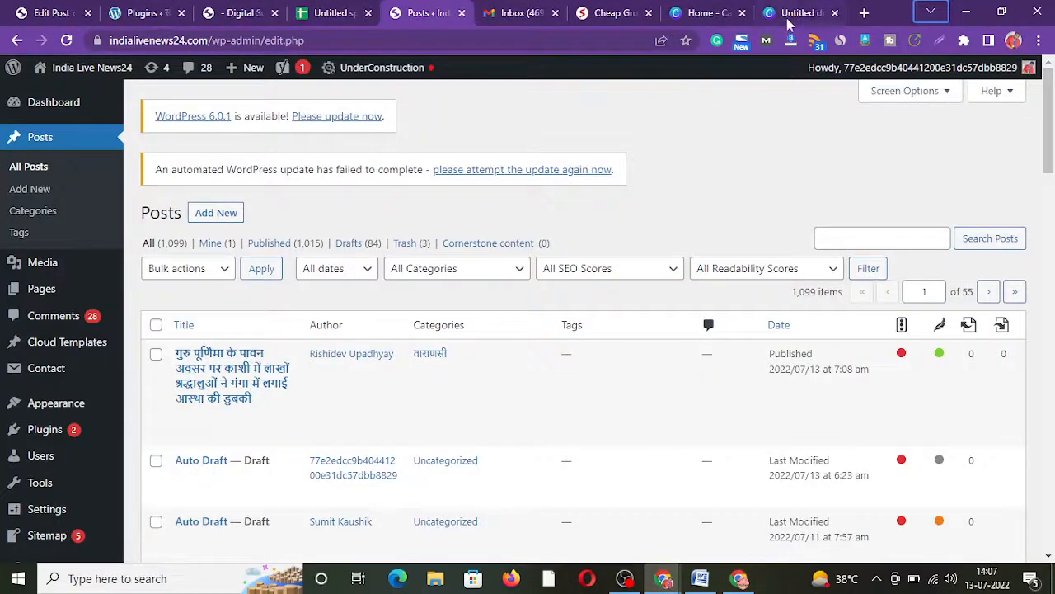
{"action": "left_click", "coordinate": [794, 13]}
{"action": "left_click", "coordinate": [864, 13]}
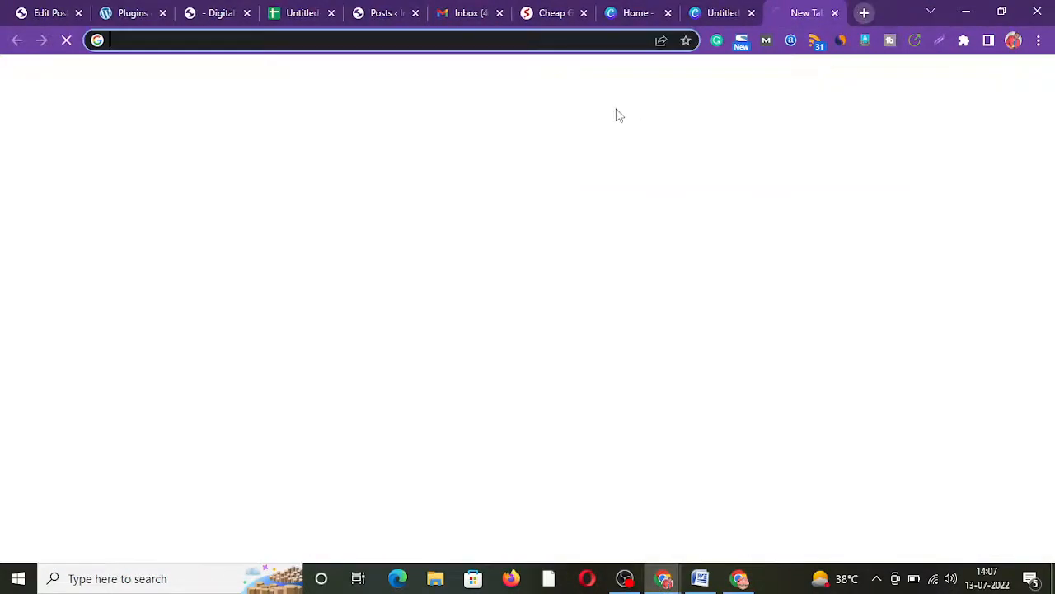
{"action": "left_click", "coordinate": [132, 14]}
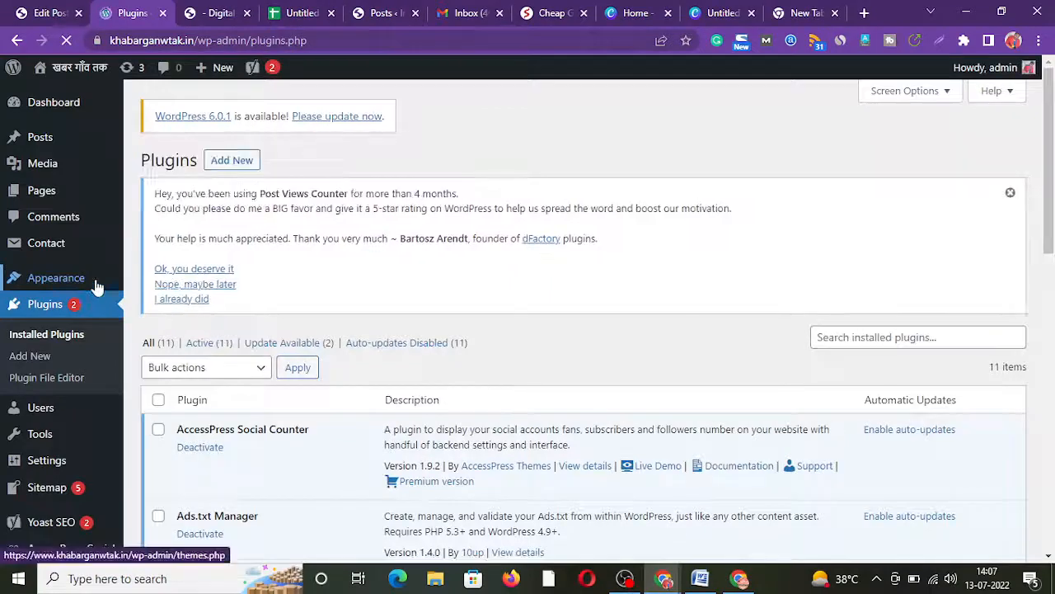
{"action": "mouse_move", "coordinate": [90, 283]}
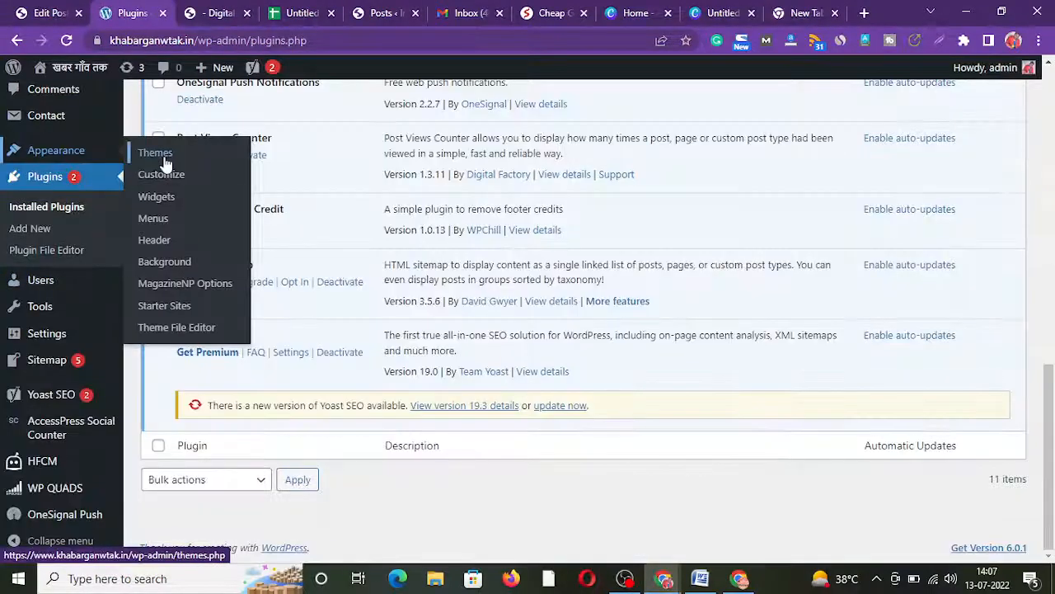
{"action": "left_click", "coordinate": [165, 159]}
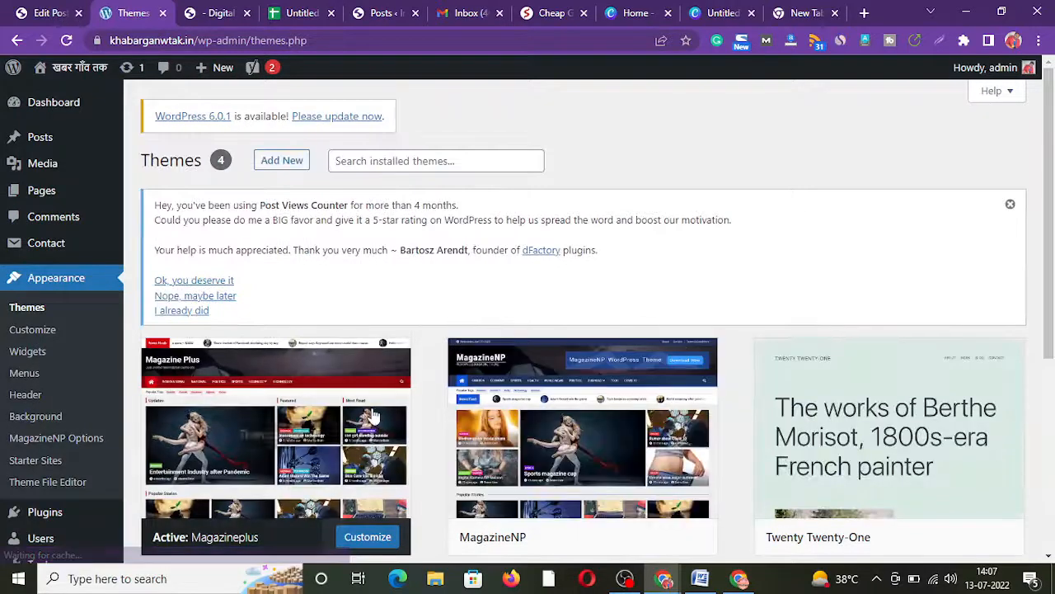
{"action": "left_click", "coordinate": [281, 430]}
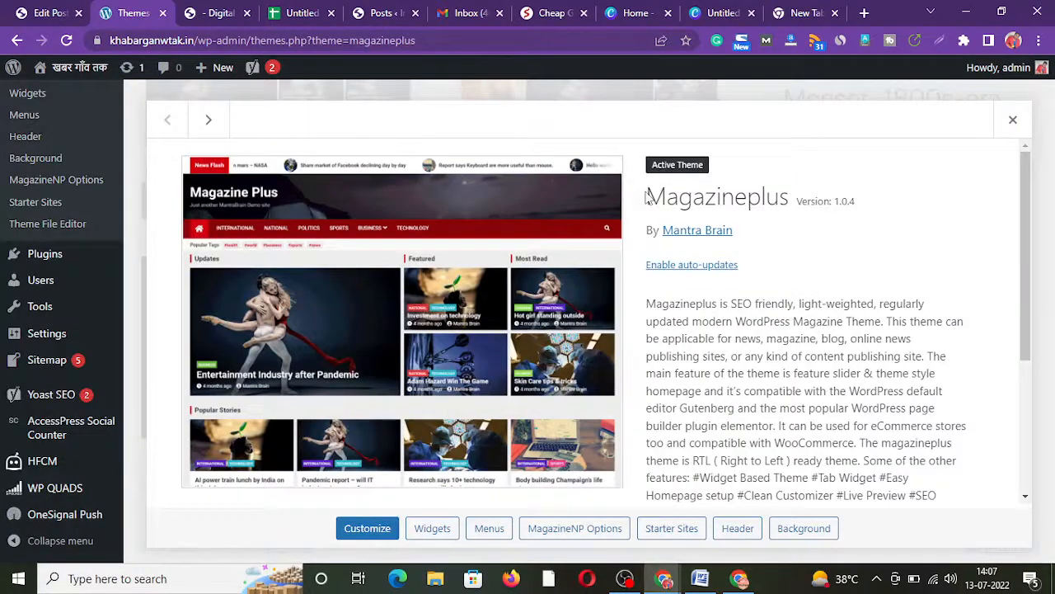
{"action": "left_click_drag", "start_coordinate": [647, 197], "coordinate": [797, 206]}
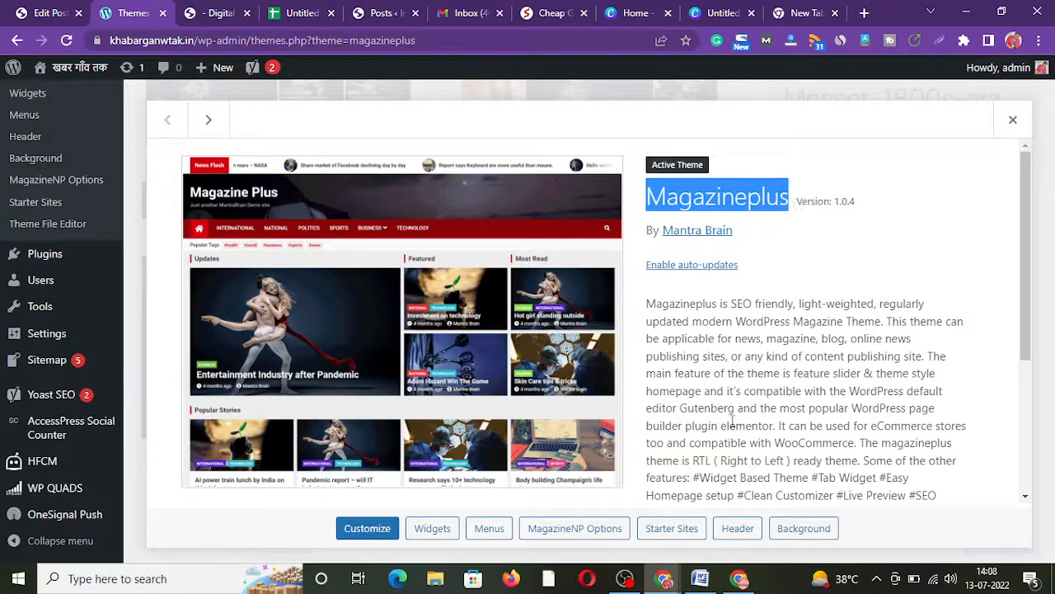
{"action": "mouse_move", "coordinate": [664, 582]}
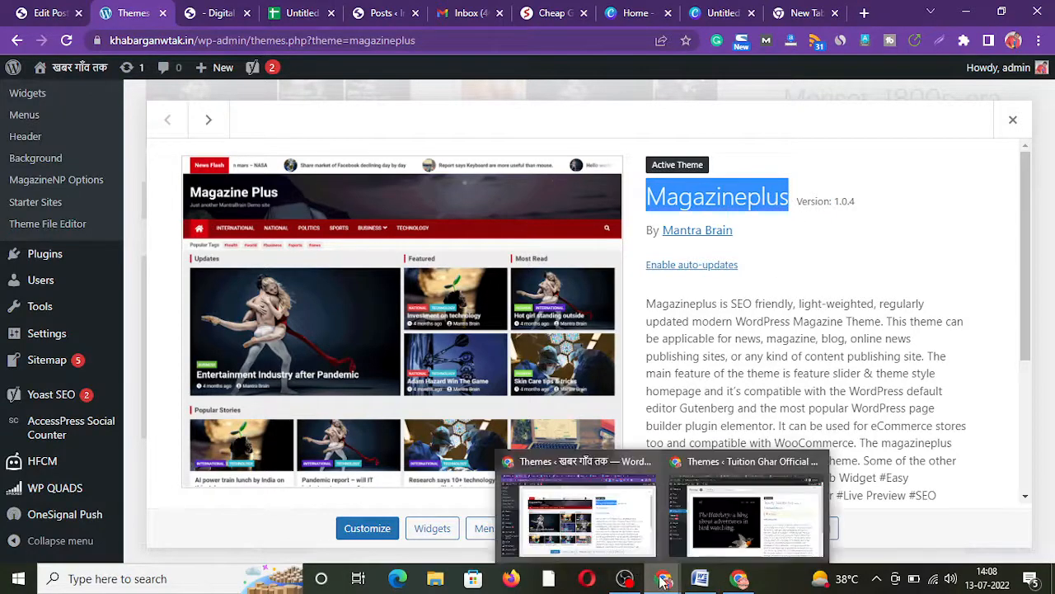
{"action": "left_click", "coordinate": [726, 520]}
Step: Search Add Themes for 'Magazineplus', install it, and activate the installed theme
{"action": "scroll", "coordinate": [1052, 179], "scroll_direction": "up", "scroll_amount": 3}
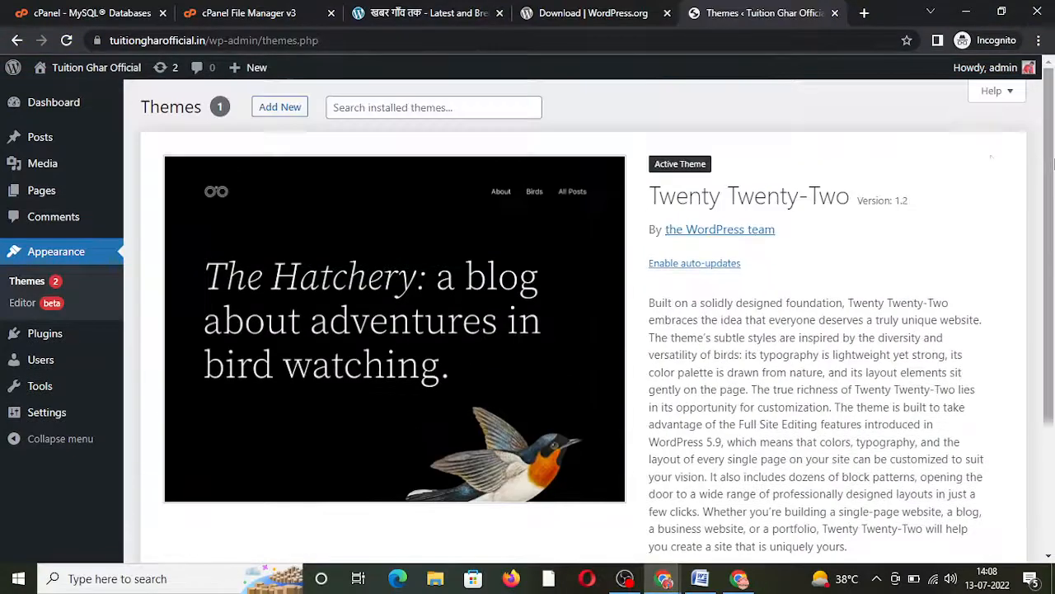
{"action": "left_click", "coordinate": [279, 108]}
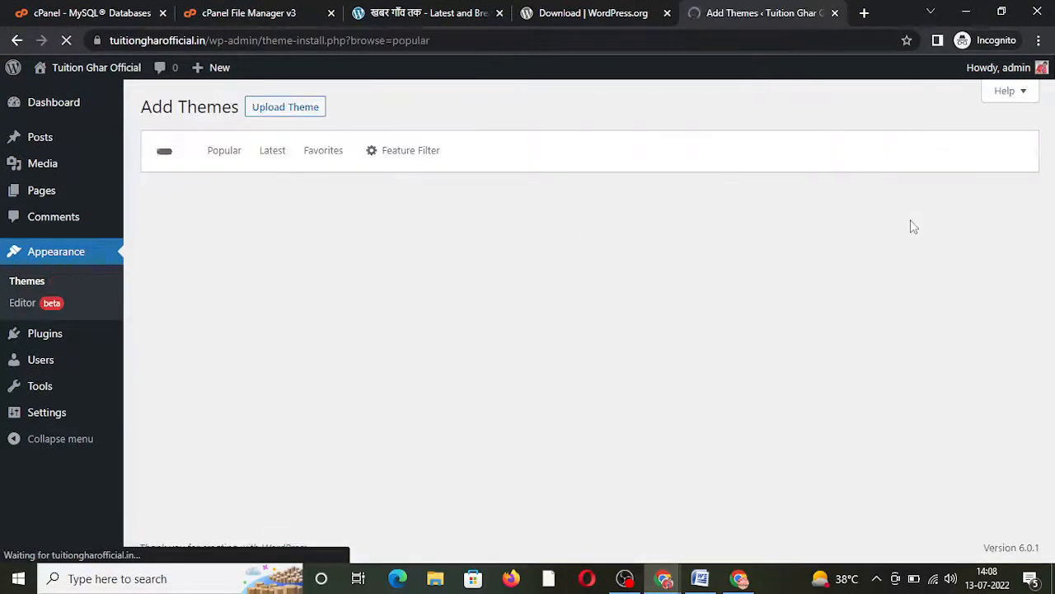
{"action": "type", "text": "Magazineplus"}
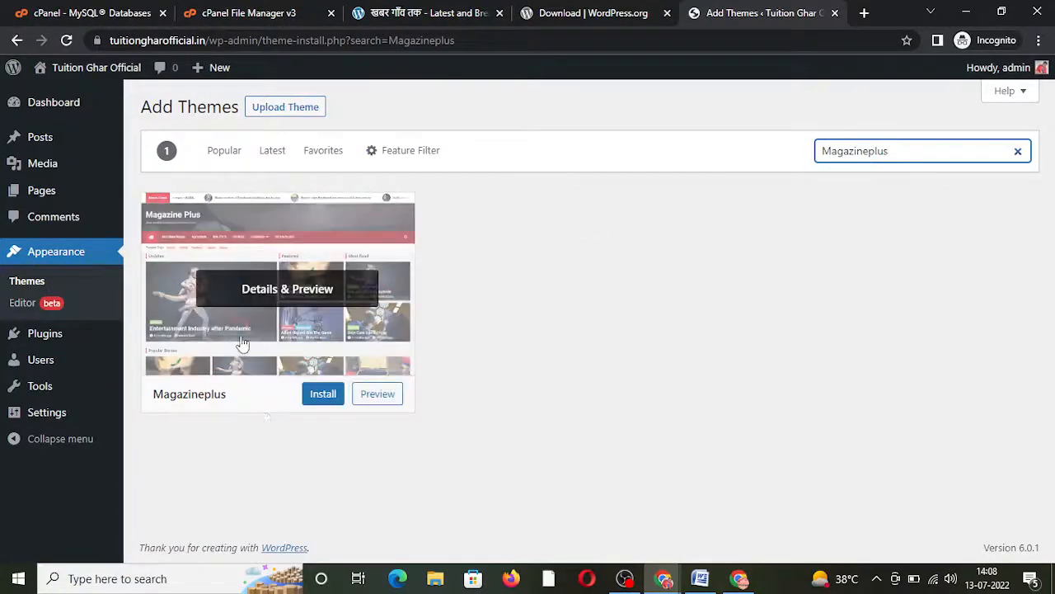
{"action": "left_click", "coordinate": [324, 395]}
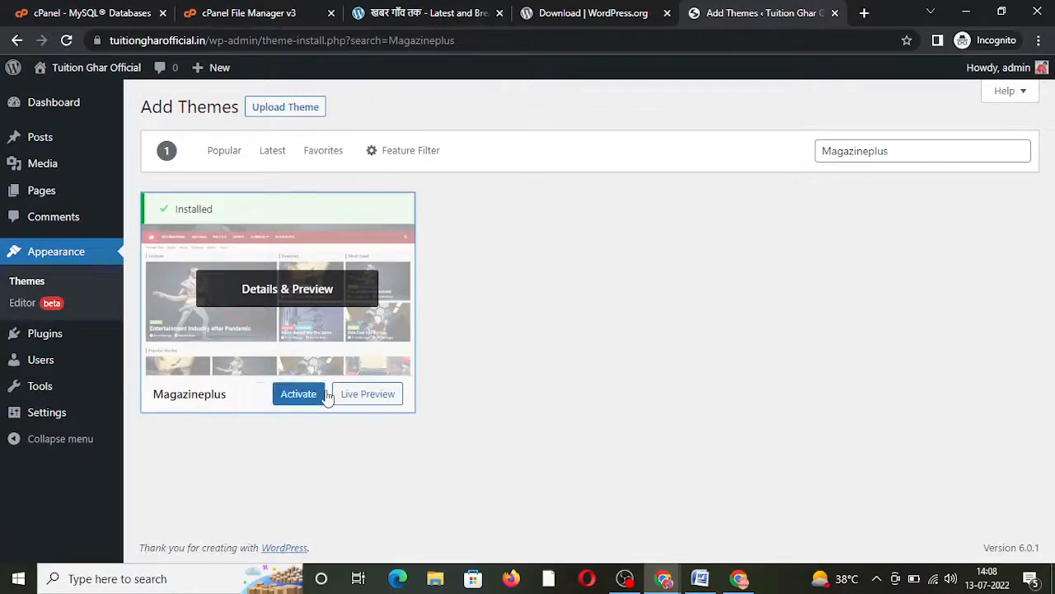
{"action": "left_click", "coordinate": [315, 394]}
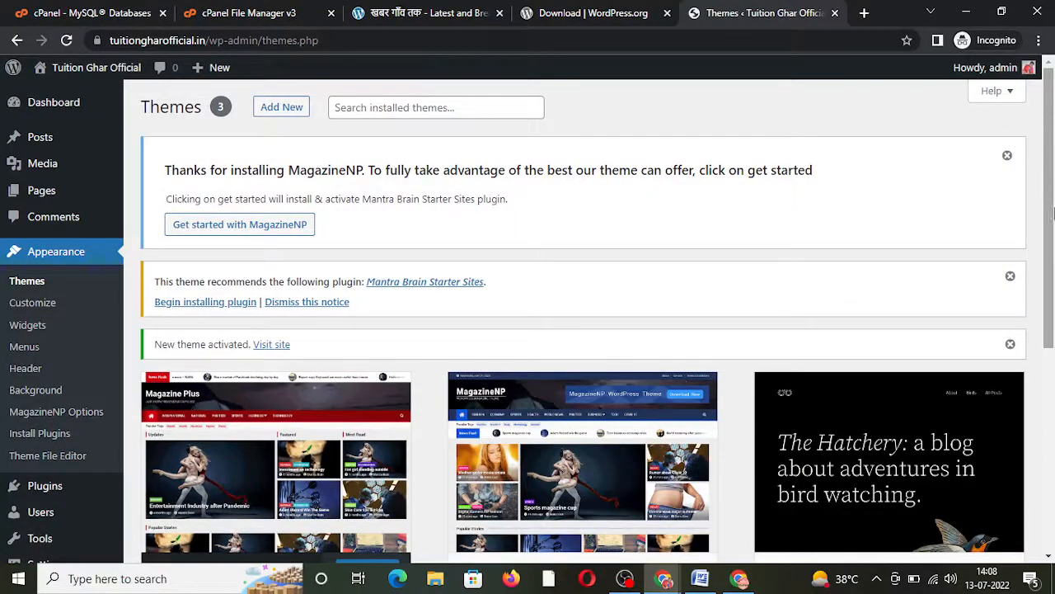
Step: From MagazineNP Options, install and activate the recommended importer plugin, then reload the page
{"action": "left_click", "coordinate": [71, 413]}
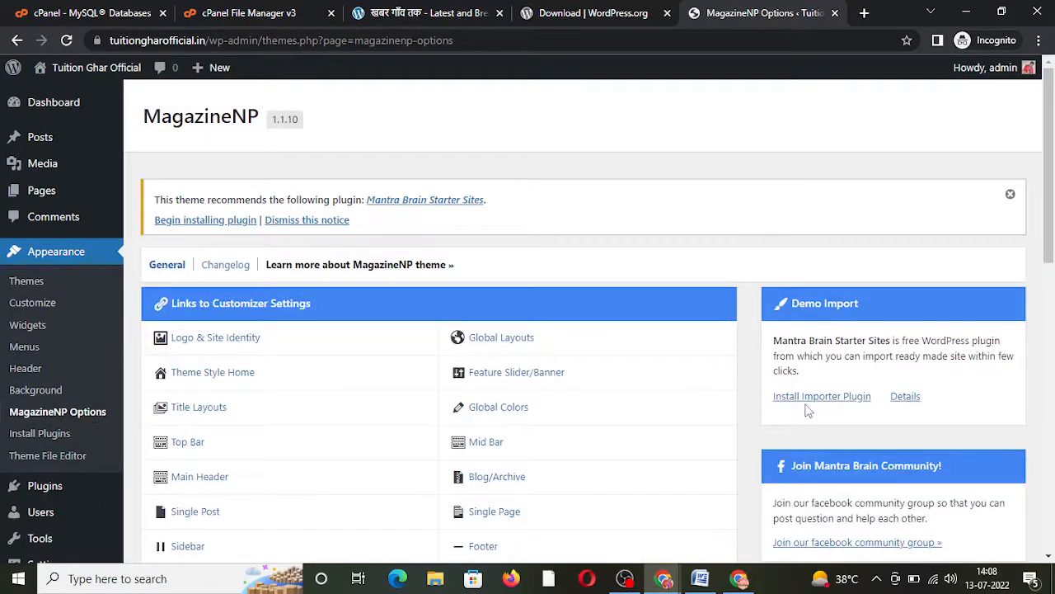
{"action": "left_click", "coordinate": [807, 397]}
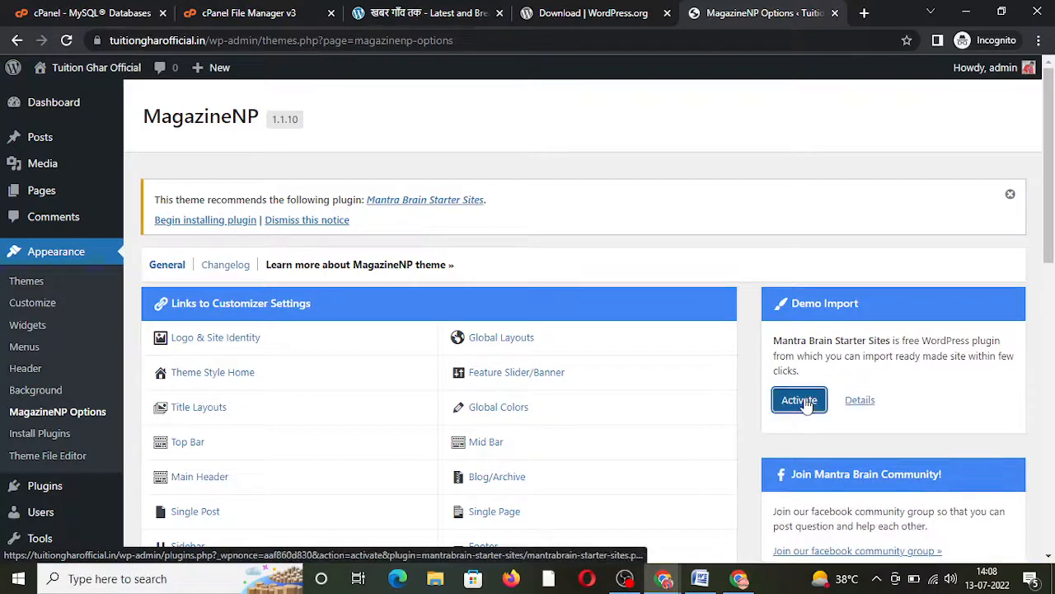
{"action": "left_click", "coordinate": [804, 403]}
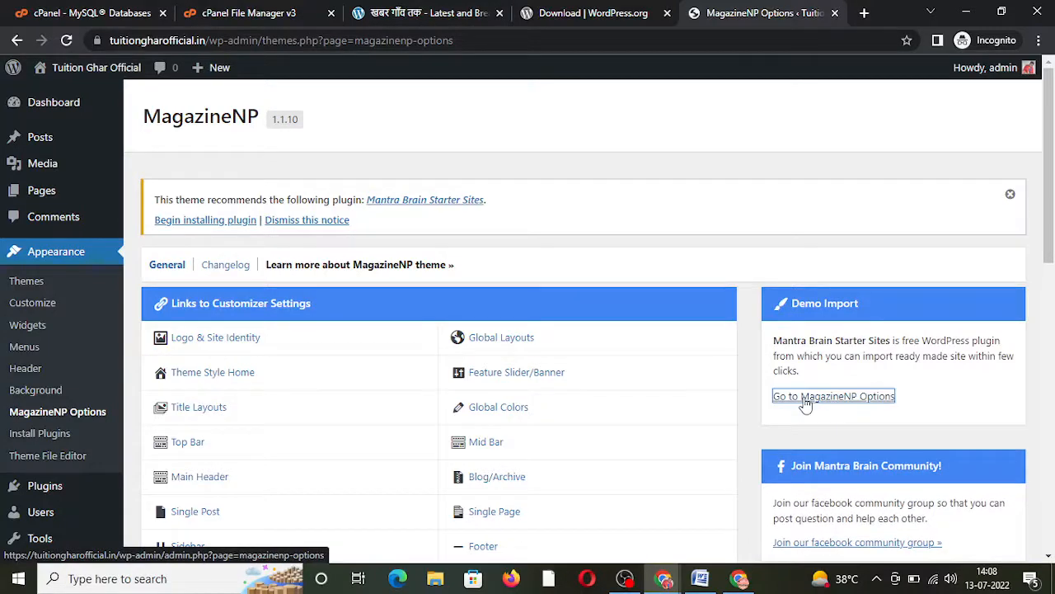
{"action": "left_click", "coordinate": [66, 41]}
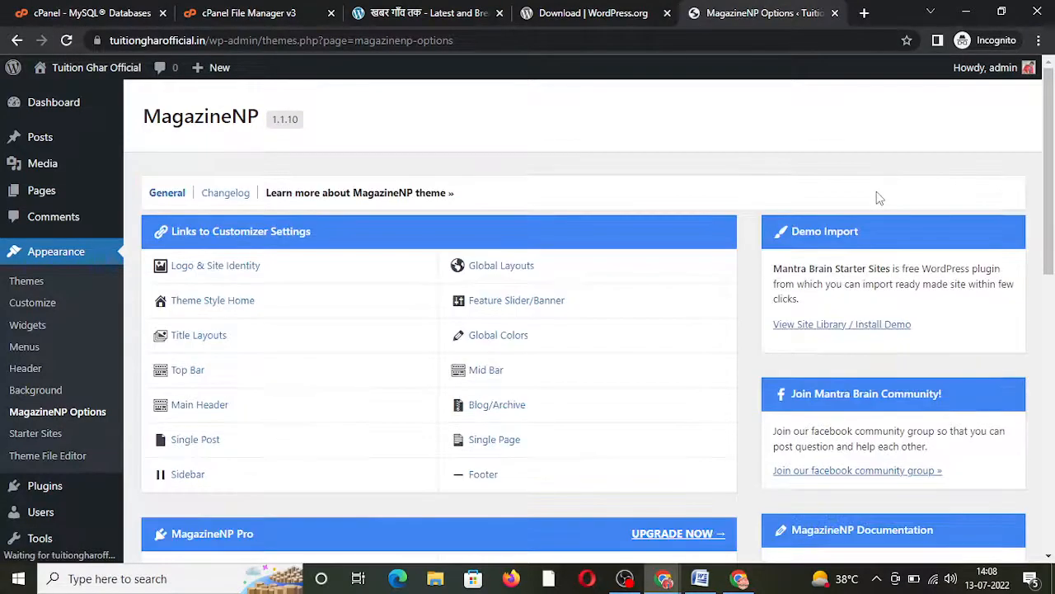
Step: In the starter site library, choose Import on Magazine Plus and confirm importing the demo
{"action": "left_click", "coordinate": [876, 328]}
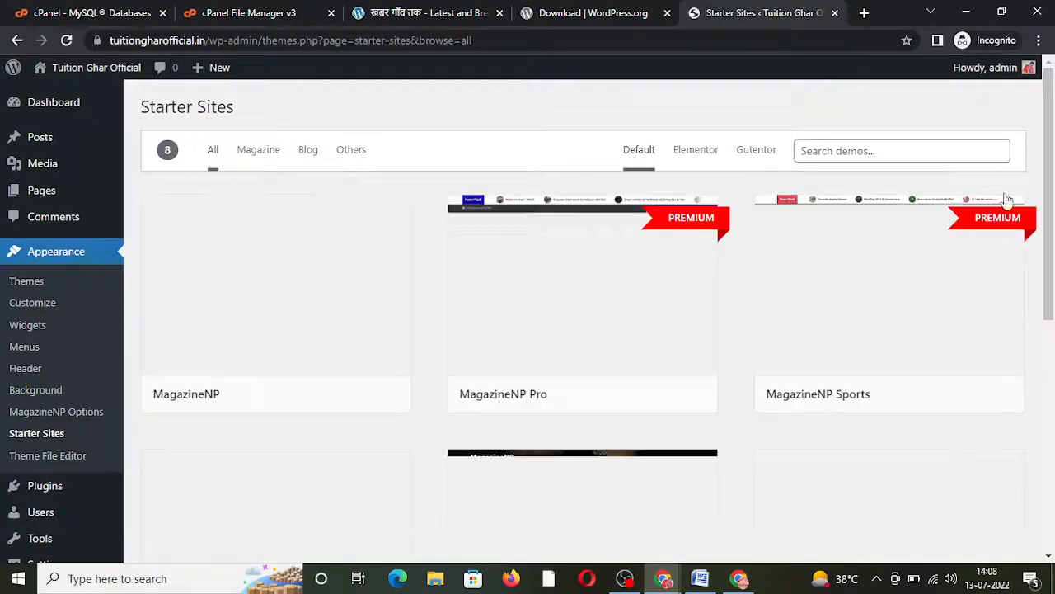
{"action": "scroll", "coordinate": [1040, 306], "scroll_direction": "down", "scroll_amount": 9}
{"action": "mouse_move", "coordinate": [551, 404]}
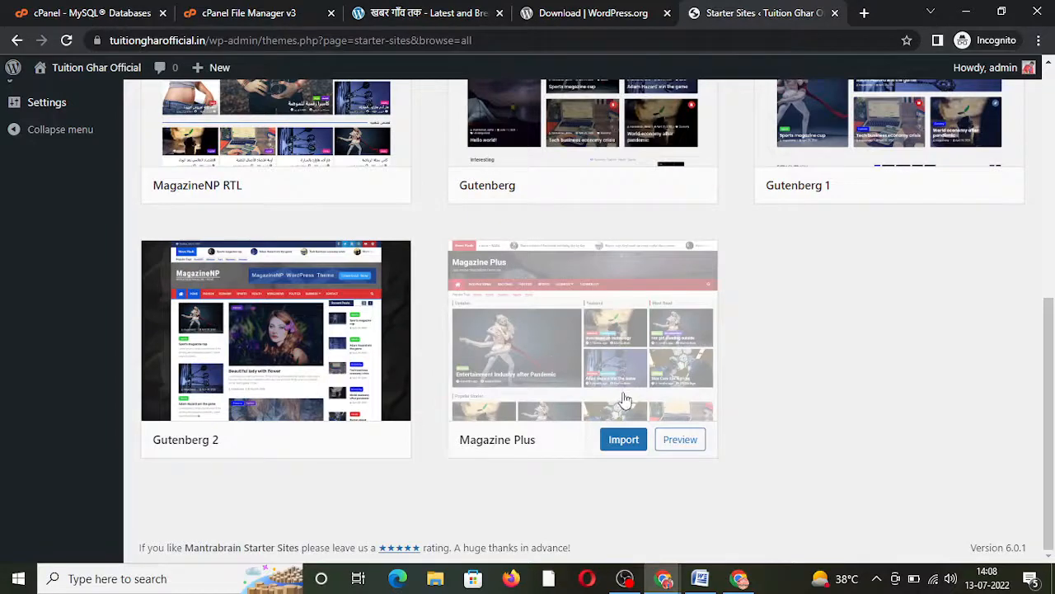
{"action": "left_click", "coordinate": [620, 437]}
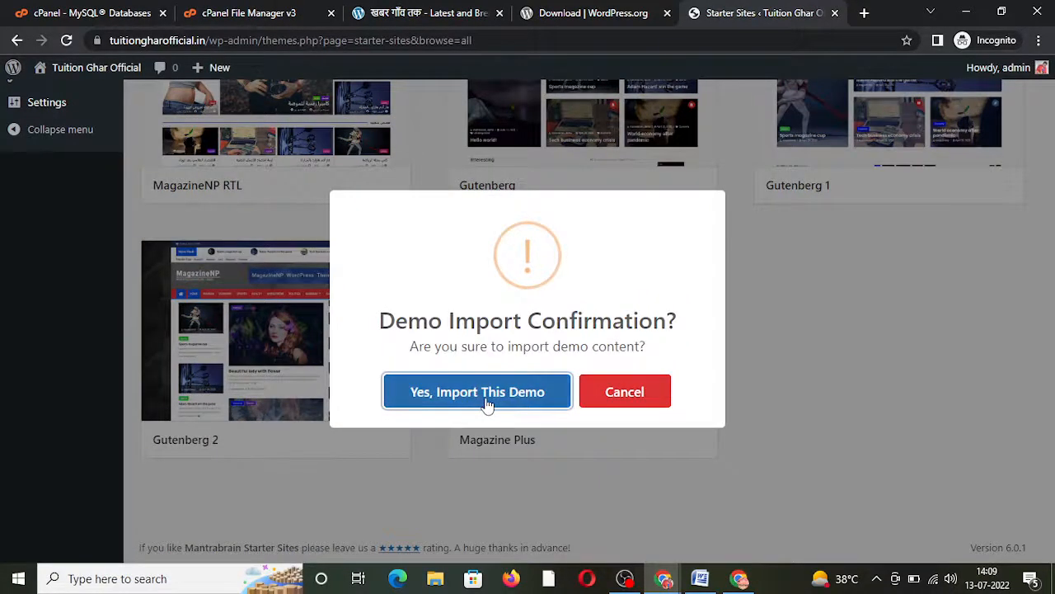
{"action": "left_click", "coordinate": [488, 402]}
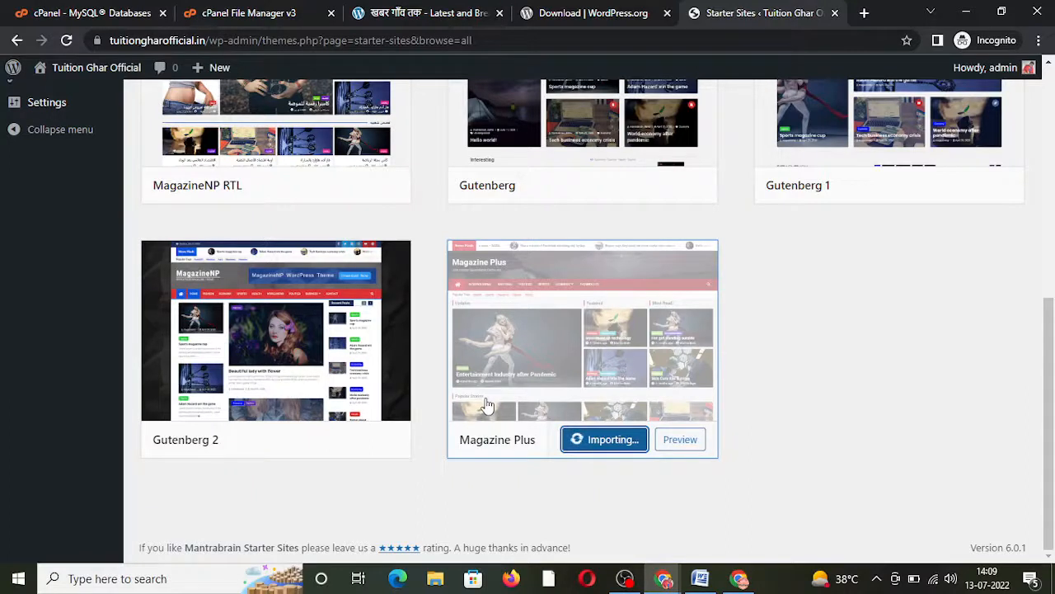
Step: Open the live site in a new tab and scroll through its front page
{"action": "right_click", "coordinate": [92, 62]}
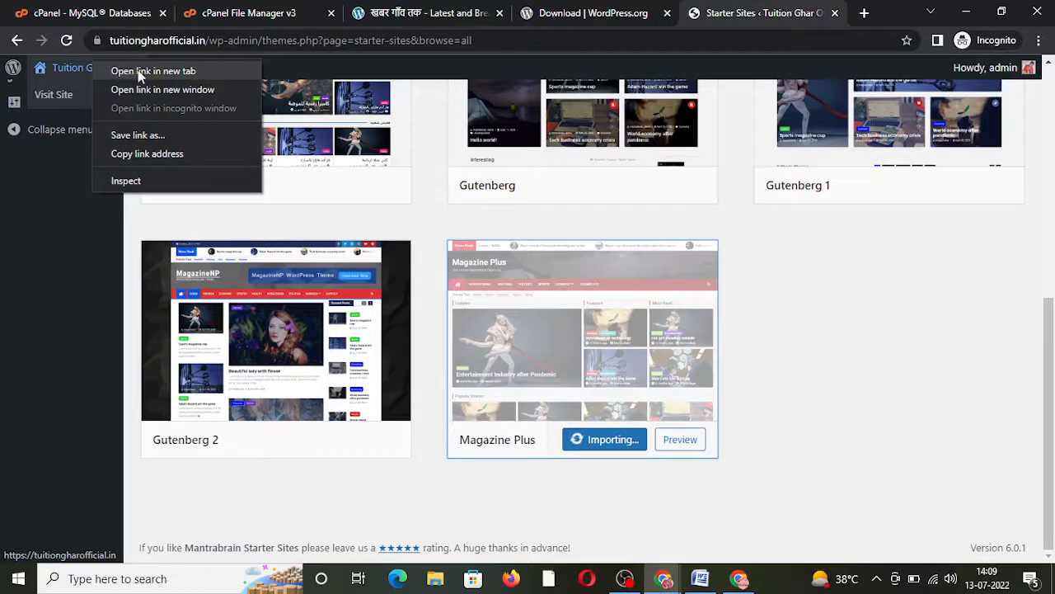
{"action": "left_click", "coordinate": [152, 72]}
{"action": "left_click", "coordinate": [773, 9]}
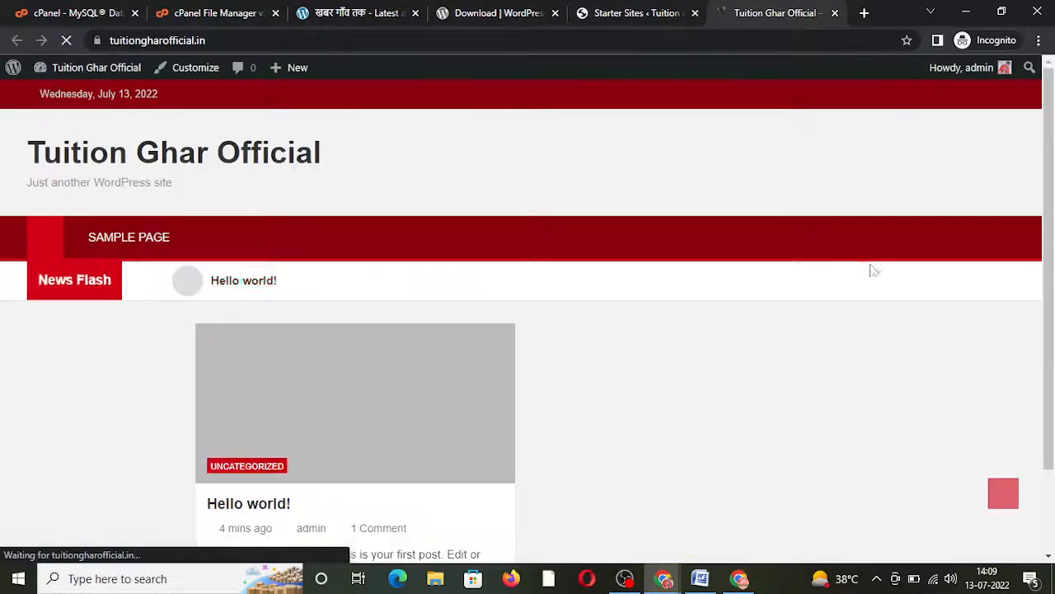
{"action": "left_click_drag", "start_coordinate": [1049, 165], "coordinate": [1049, 290]}
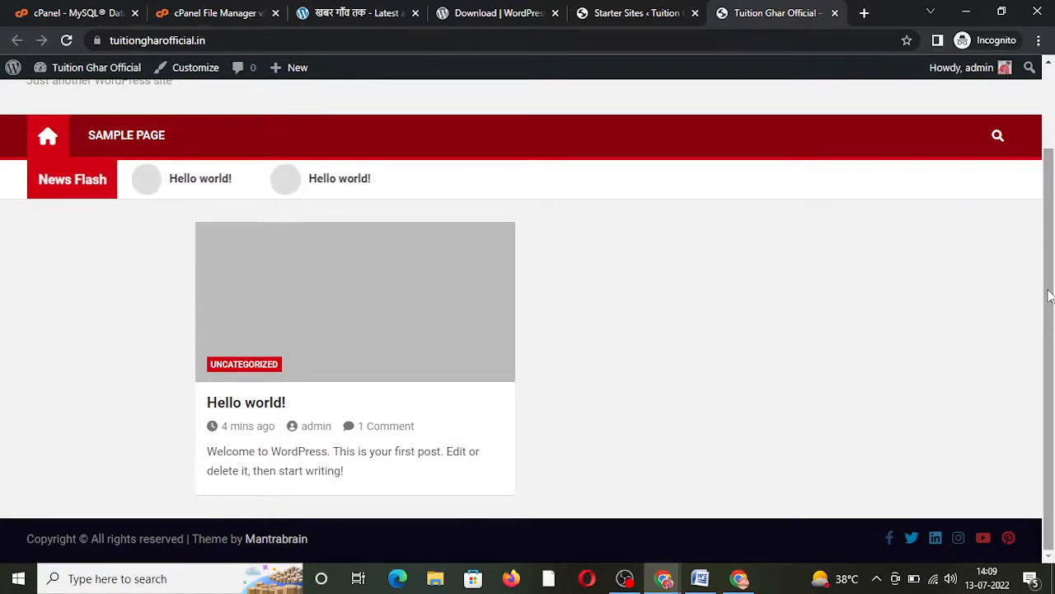
{"action": "scroll", "coordinate": [1050, 296], "scroll_direction": "up", "scroll_amount": 2}
{"action": "scroll", "coordinate": [1051, 322], "scroll_direction": "down", "scroll_amount": 2}
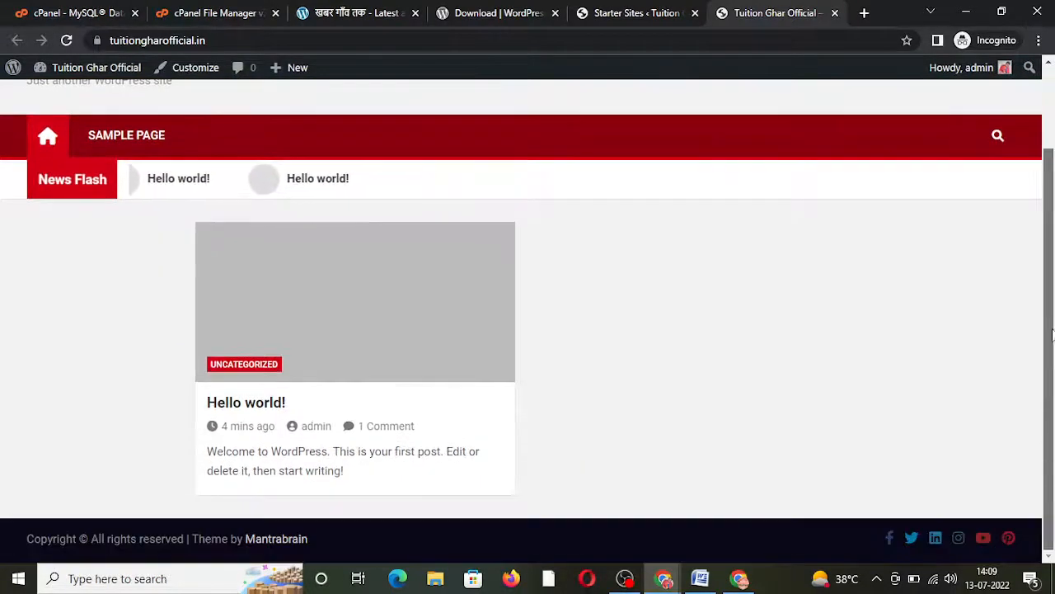
{"action": "scroll", "coordinate": [1052, 334], "scroll_direction": "up", "scroll_amount": 2}
Step: Check the demo import progress against the live front page
{"action": "left_click", "coordinate": [599, 10]}
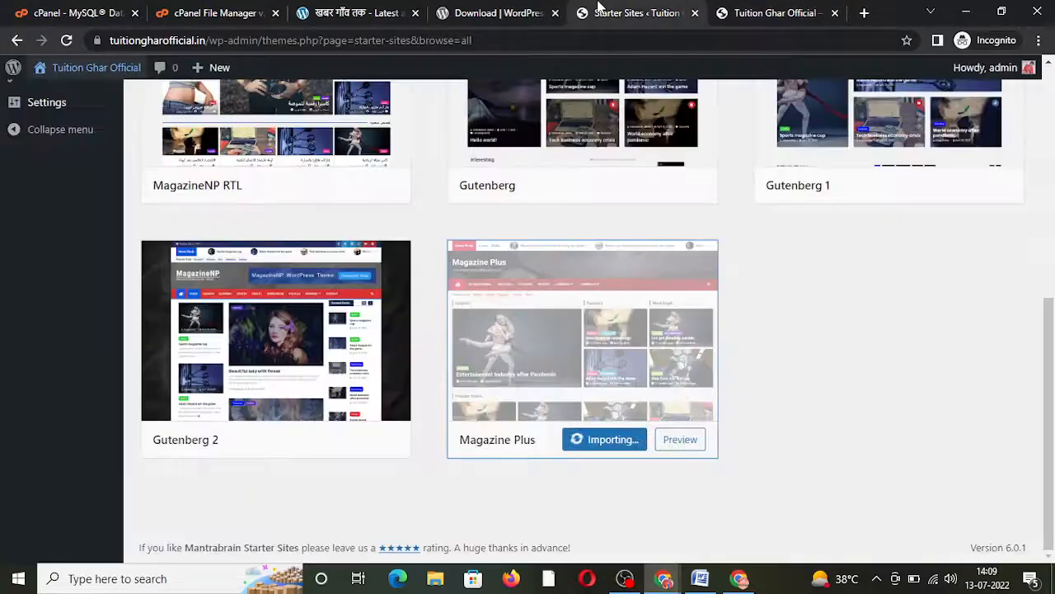
{"action": "left_click", "coordinate": [755, 12]}
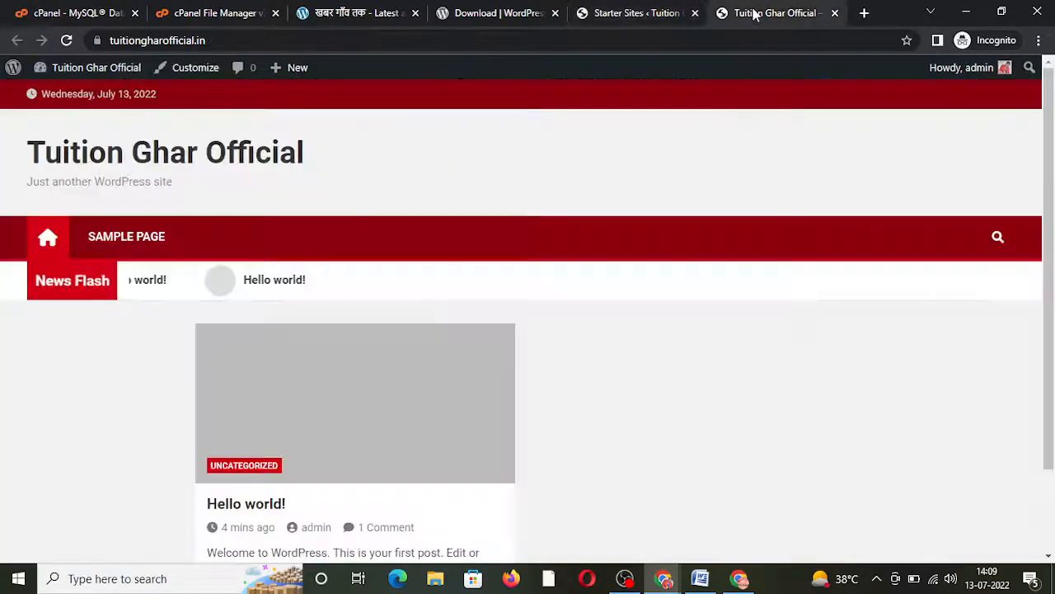
{"action": "scroll", "coordinate": [1052, 149], "scroll_direction": "down", "scroll_amount": 2}
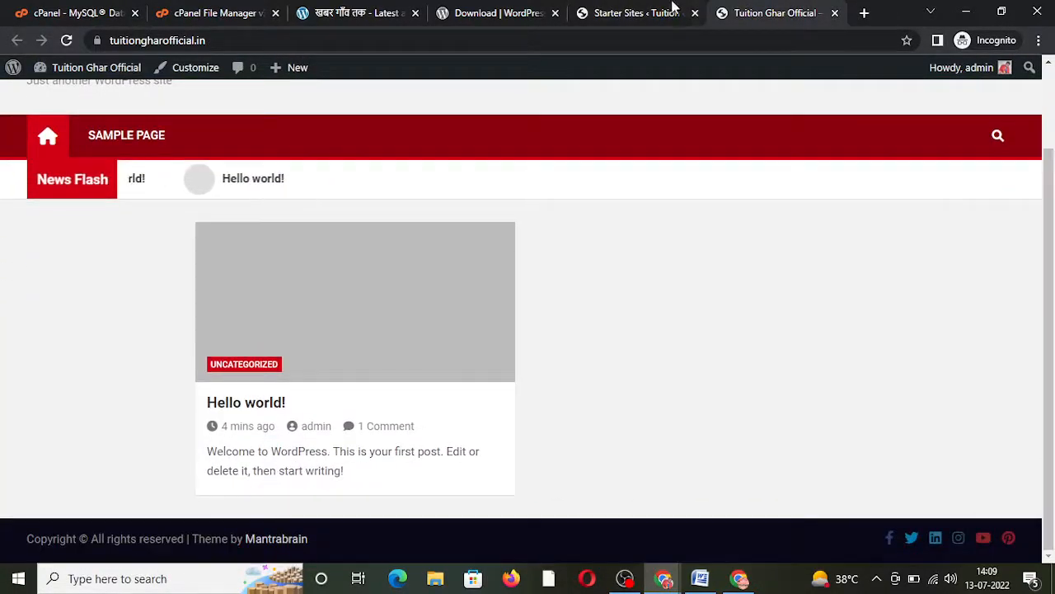
{"action": "left_click", "coordinate": [638, 9]}
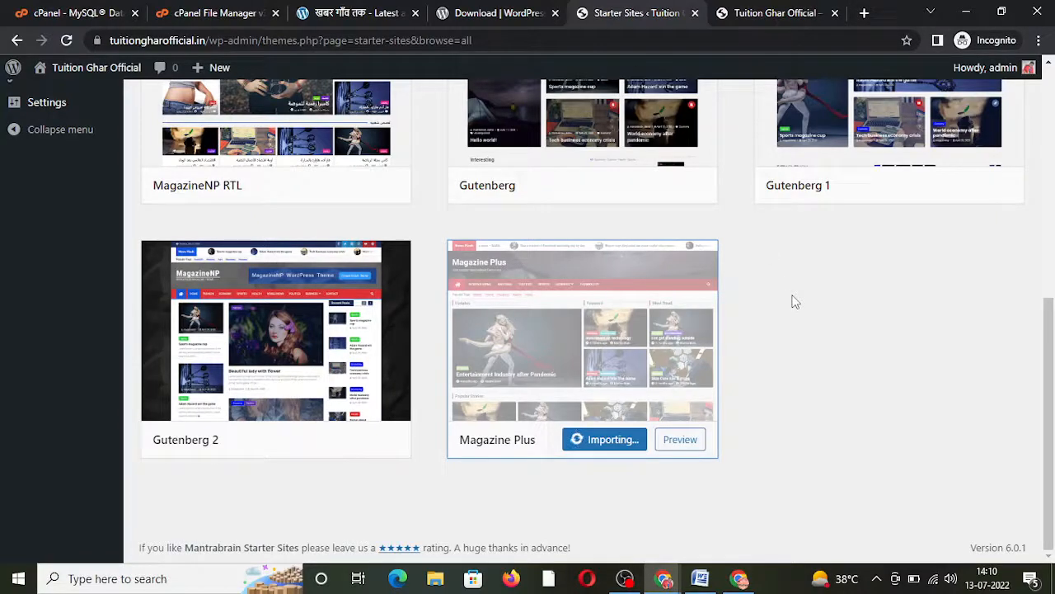
{"action": "mouse_move", "coordinate": [1048, 334]}
{"action": "left_mouse_down"}
{"action": "mouse_move", "coordinate": [1049, 102]}
{"action": "mouse_move", "coordinate": [1049, 334]}
{"action": "left_mouse_up"}
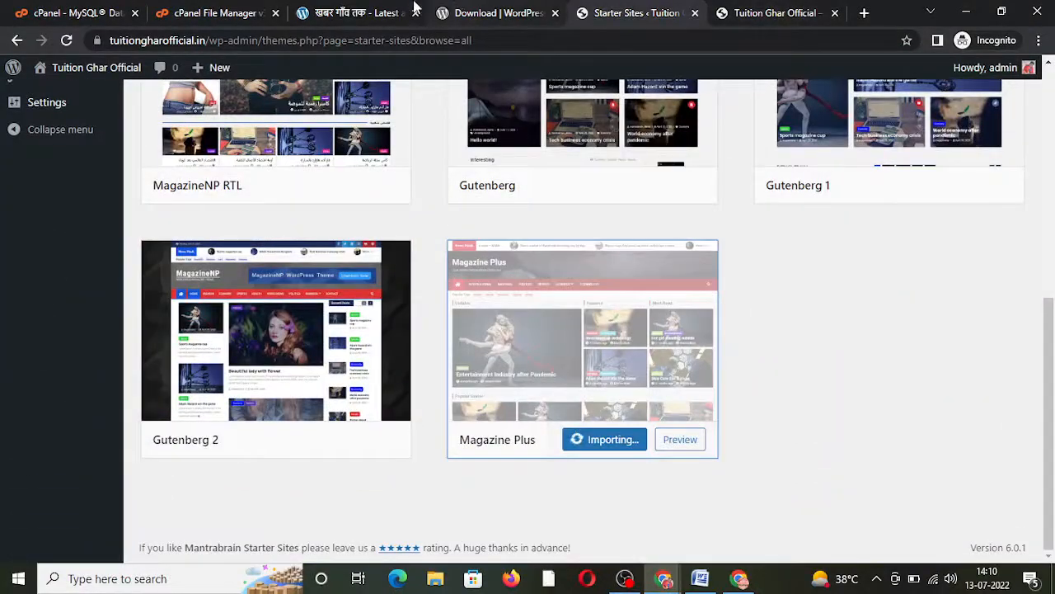
Step: Close the WordPress download tab and return to the import progress
{"action": "left_click", "coordinate": [347, 10]}
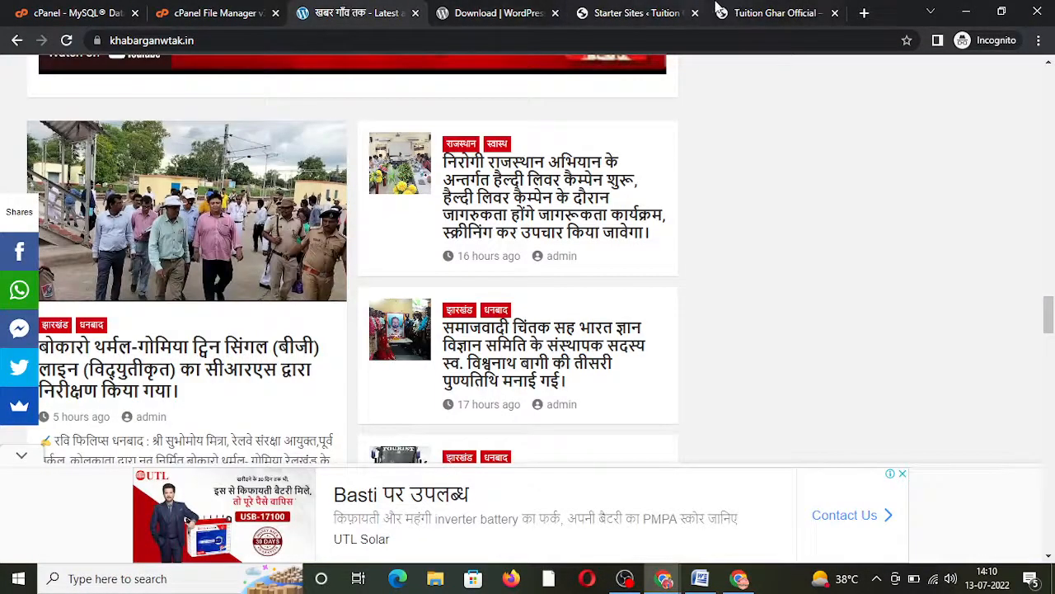
{"action": "left_click", "coordinate": [498, 13]}
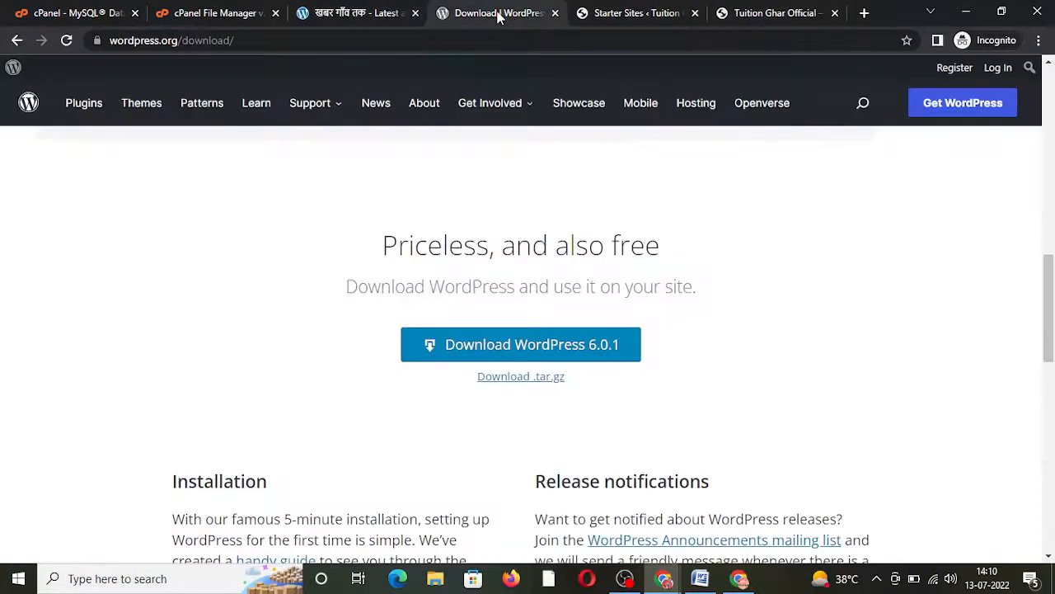
{"action": "left_click", "coordinate": [555, 13]}
{"action": "left_click", "coordinate": [631, 10]}
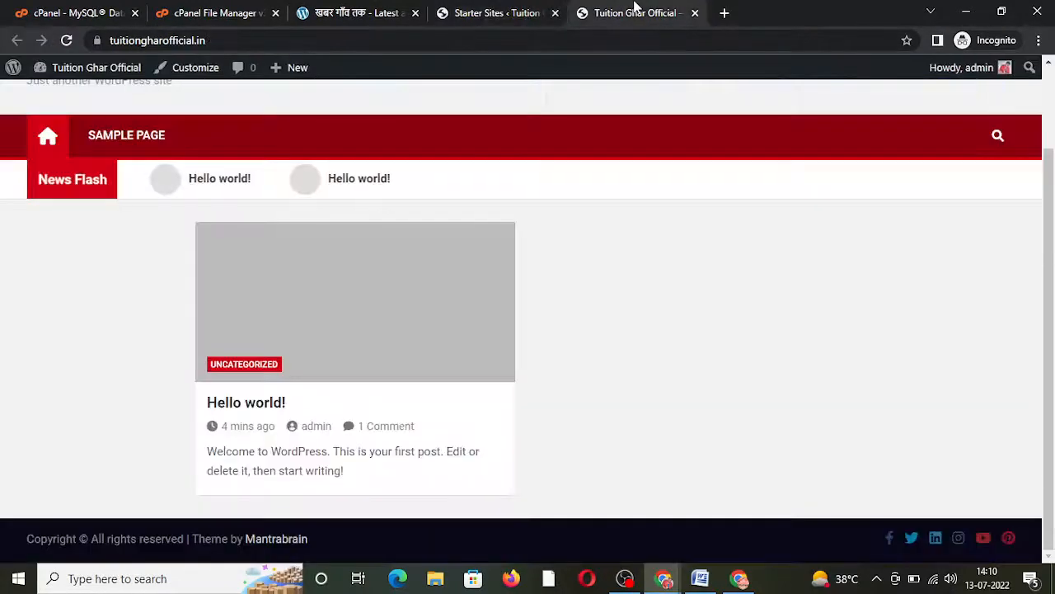
{"action": "left_click", "coordinate": [498, 10]}
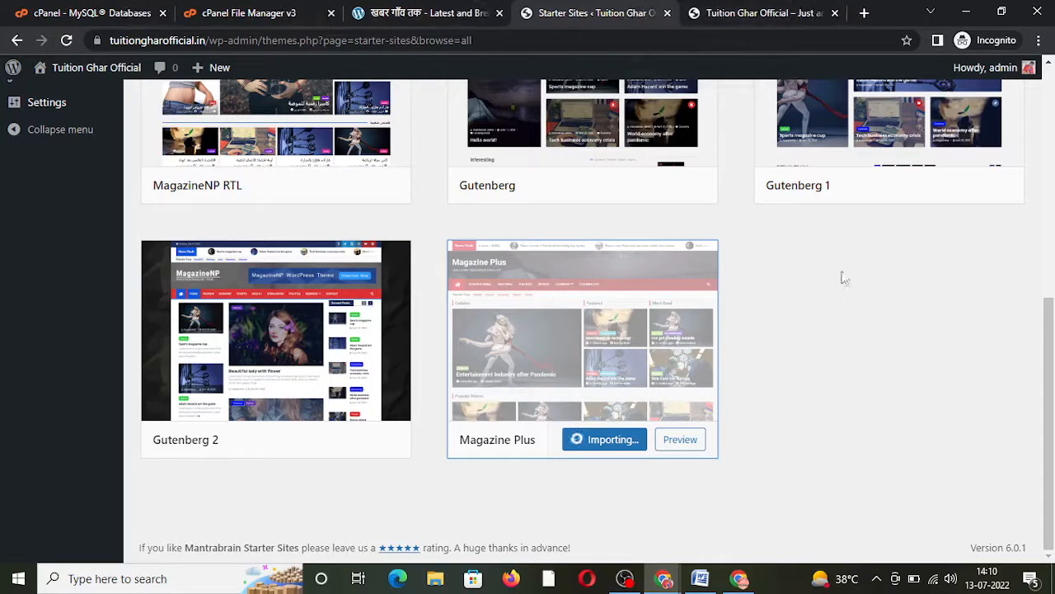
Step: Reload the live front page to see imported posts and wait for Demo Import Success
{"action": "scroll", "coordinate": [814, 326], "scroll_direction": "up", "scroll_amount": 3}
{"action": "left_click", "coordinate": [777, 13]}
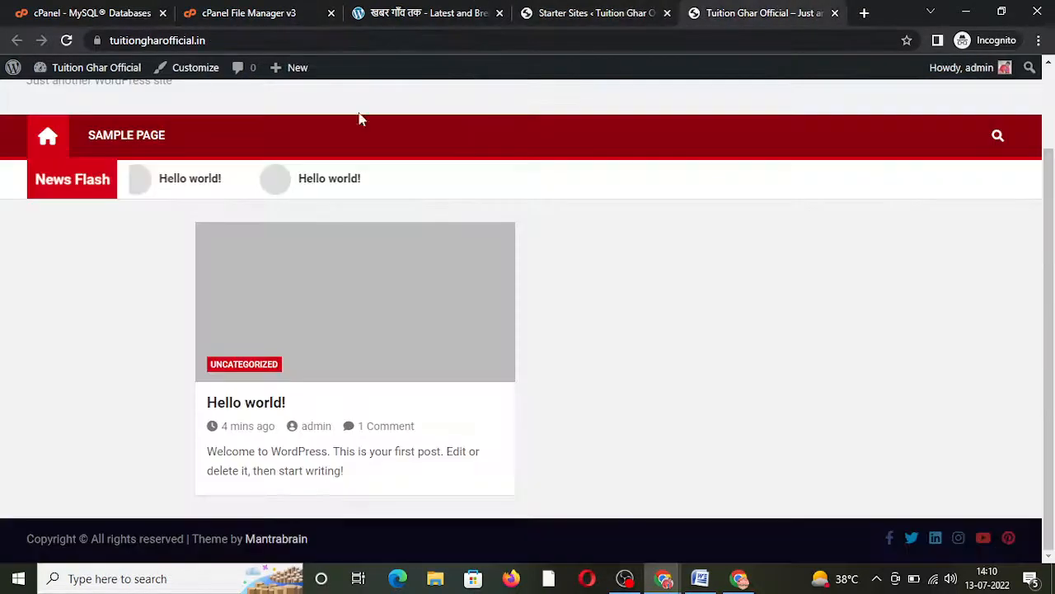
{"action": "left_click", "coordinate": [67, 41]}
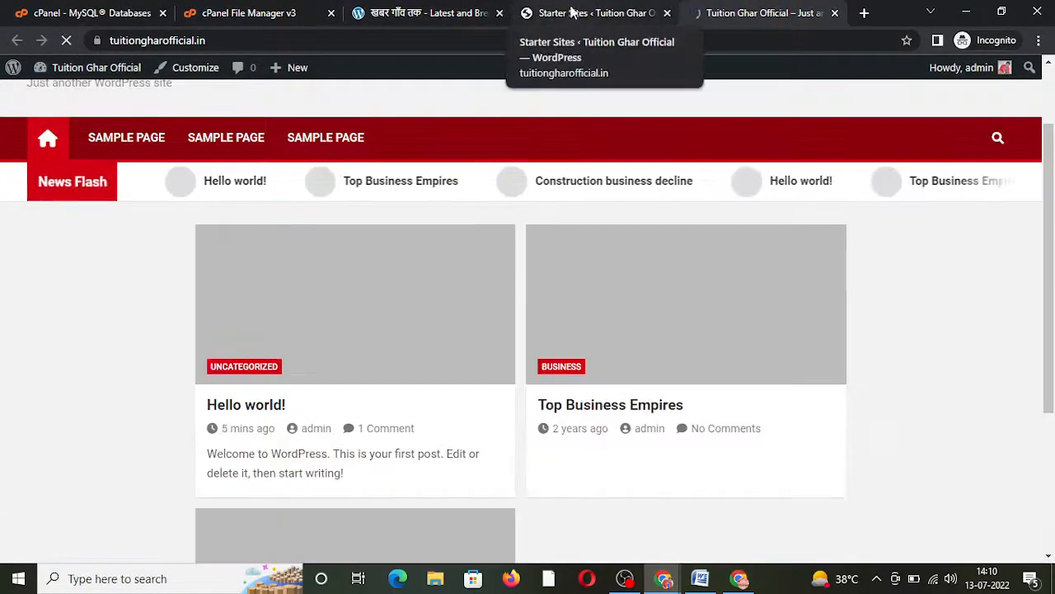
{"action": "left_click", "coordinate": [571, 13]}
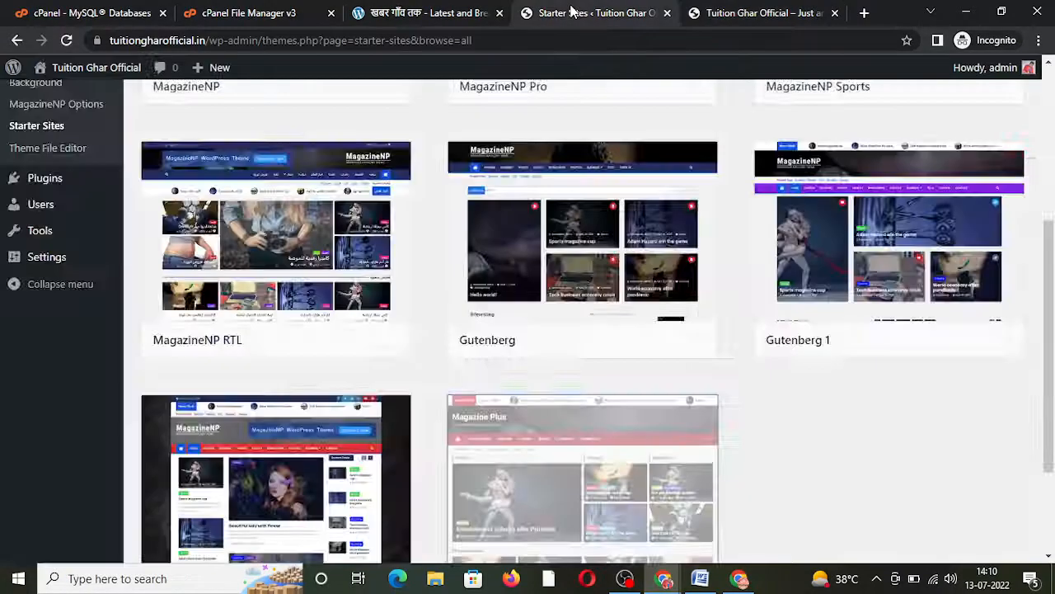
{"action": "scroll", "coordinate": [684, 247], "scroll_direction": "down", "scroll_amount": 2}
{"action": "left_click", "coordinate": [702, 13]}
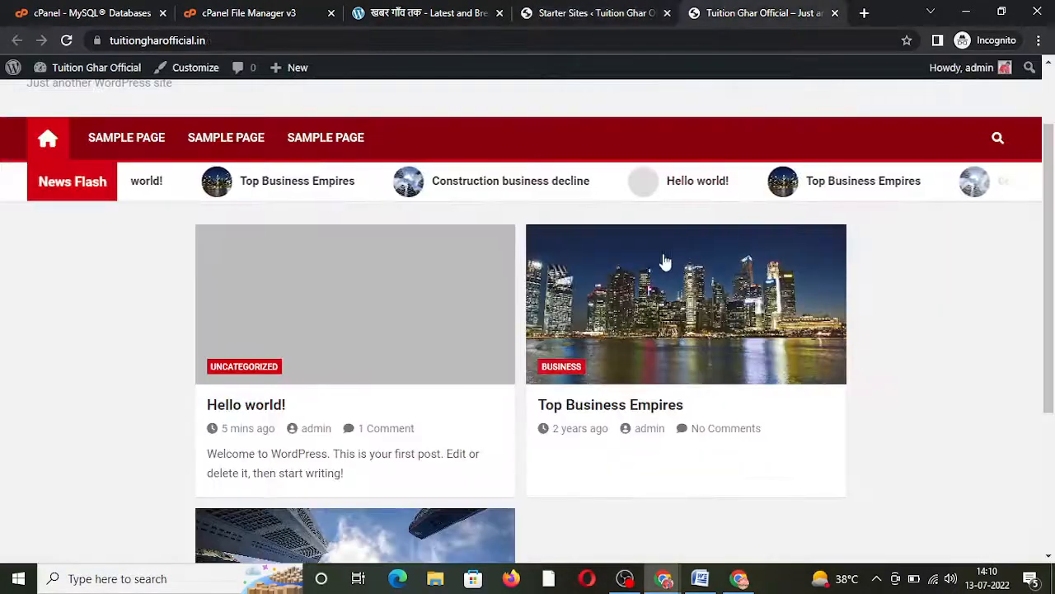
{"action": "scroll", "coordinate": [577, 281], "scroll_direction": "down", "scroll_amount": 3}
{"action": "scroll", "coordinate": [522, 285], "scroll_direction": "up", "scroll_amount": 3}
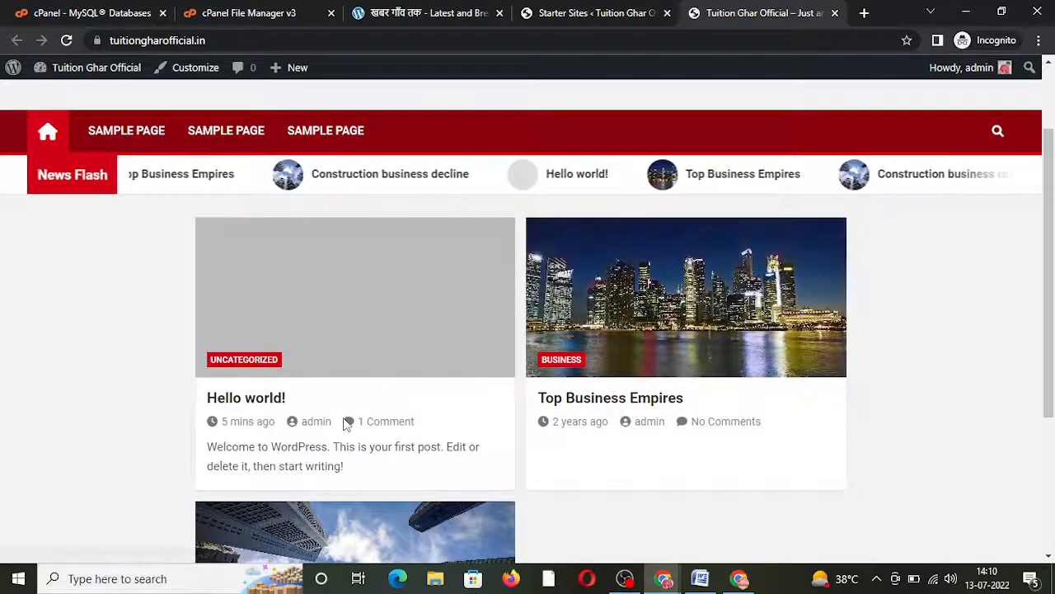
{"action": "scroll", "coordinate": [344, 422], "scroll_direction": "down", "scroll_amount": 3}
{"action": "scroll", "coordinate": [343, 424], "scroll_direction": "up", "scroll_amount": 4}
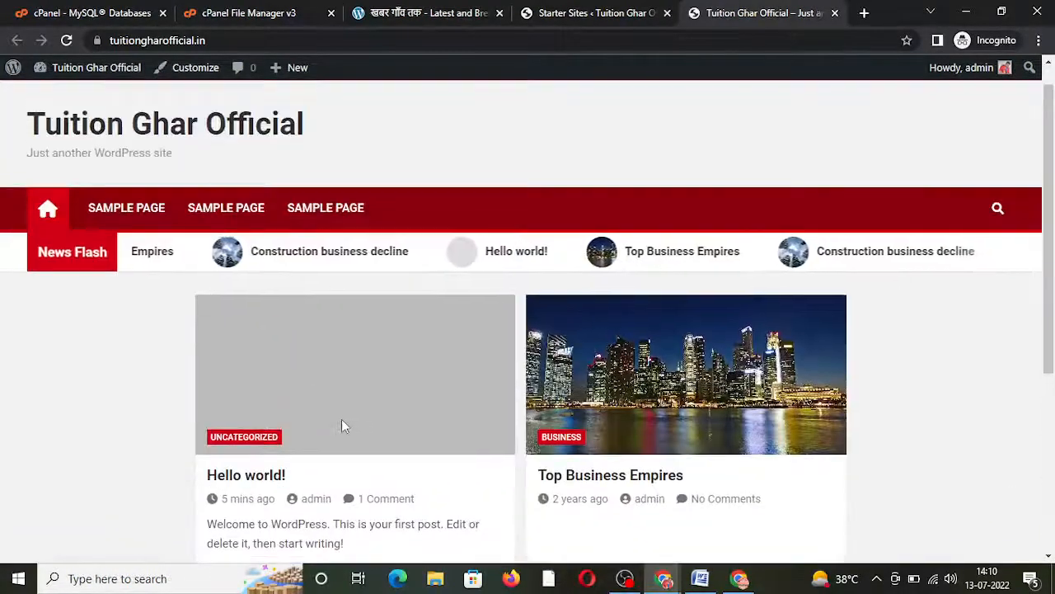
{"action": "left_click", "coordinate": [554, 12]}
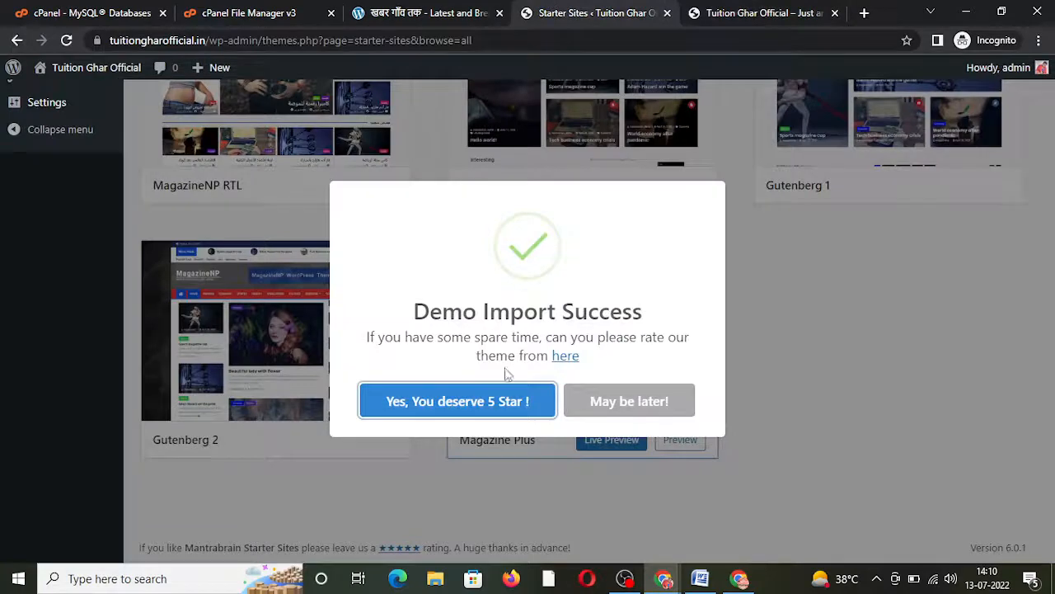
Step: Dismiss the import success rating prompt and reload the live site to view the Magazine Plus layout
{"action": "left_click", "coordinate": [606, 403]}
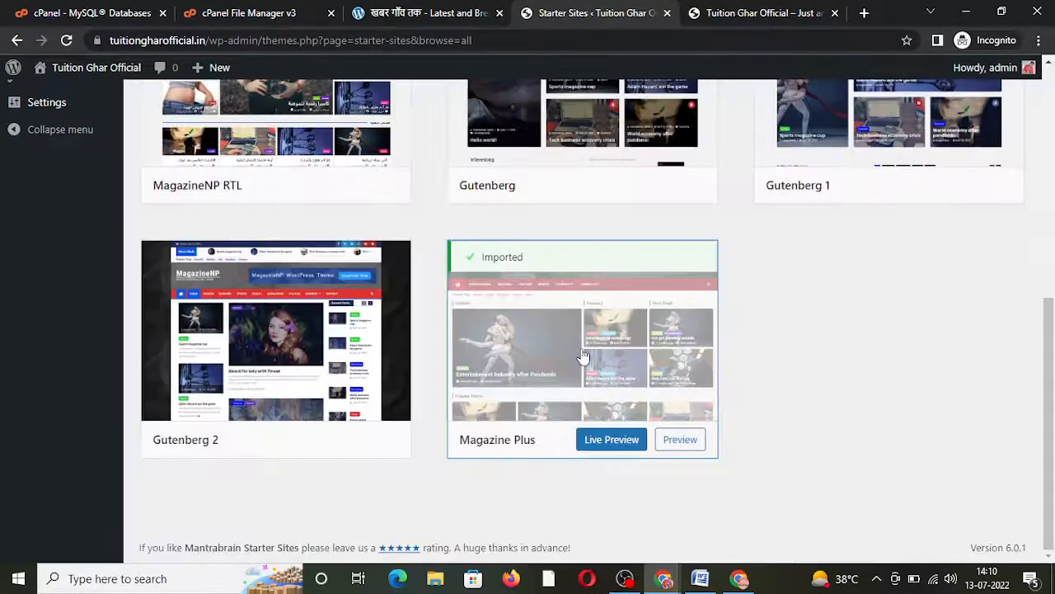
{"action": "left_click", "coordinate": [750, 11]}
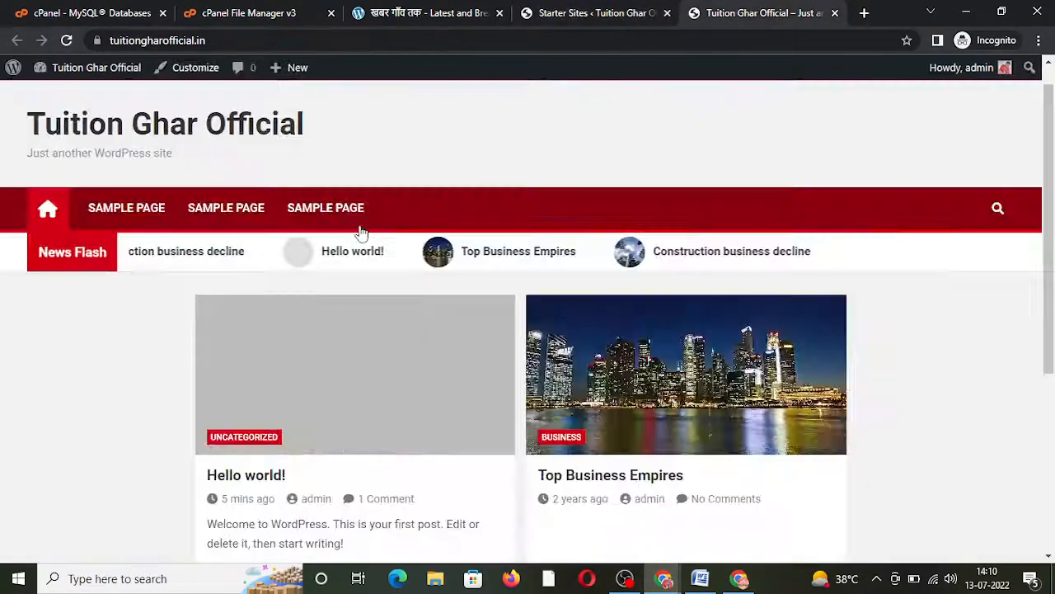
{"action": "left_click", "coordinate": [66, 40]}
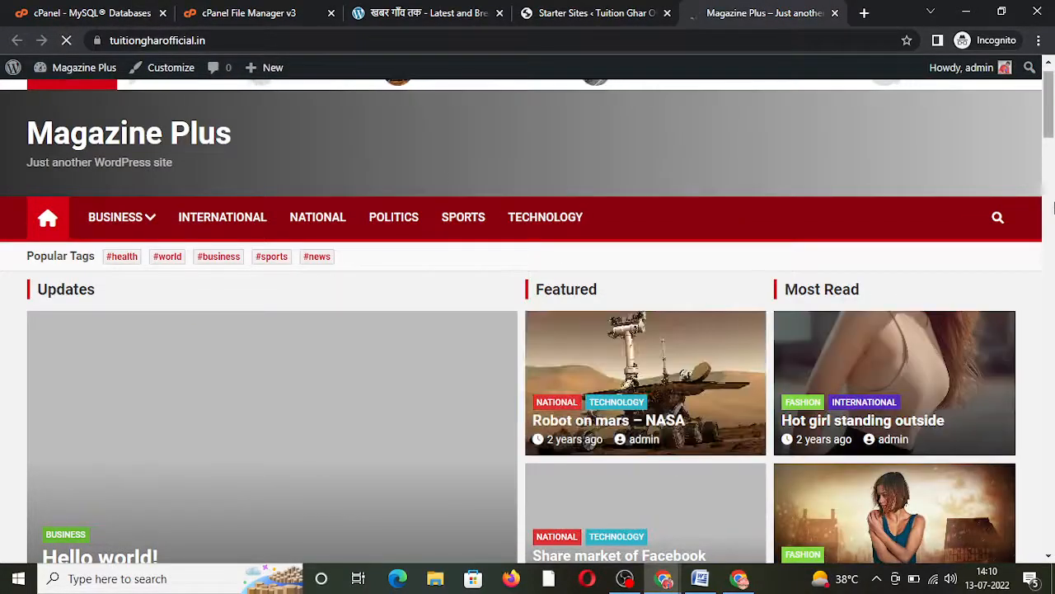
{"action": "left_click_drag", "start_coordinate": [1049, 105], "coordinate": [1050, 345]}
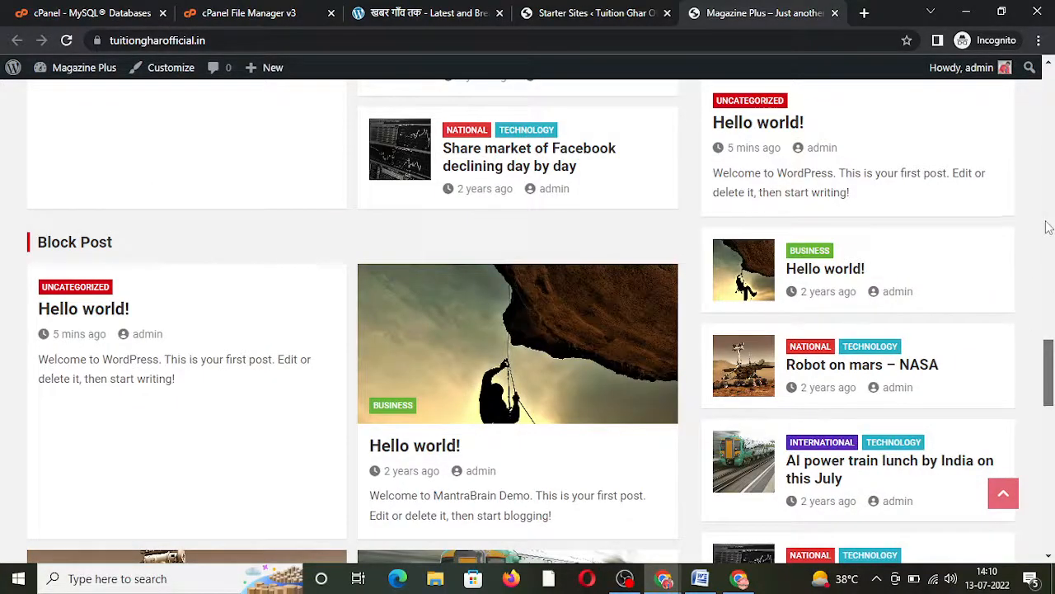
{"action": "left_click_drag", "start_coordinate": [1051, 376], "coordinate": [1051, 64]}
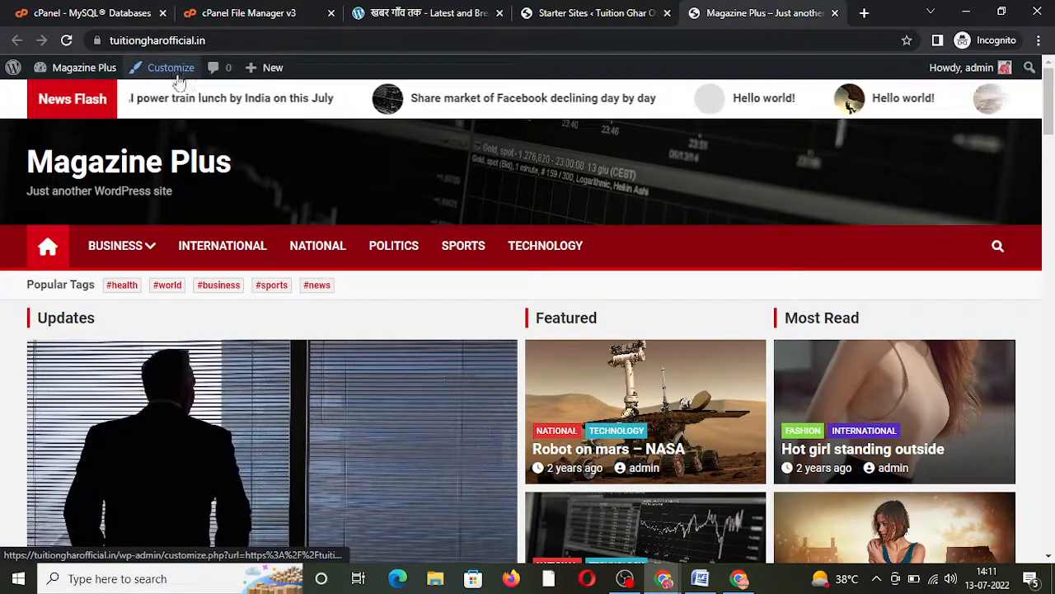
Step: Launch the Customizer from the live site's admin bar
{"action": "left_click", "coordinate": [567, 28]}
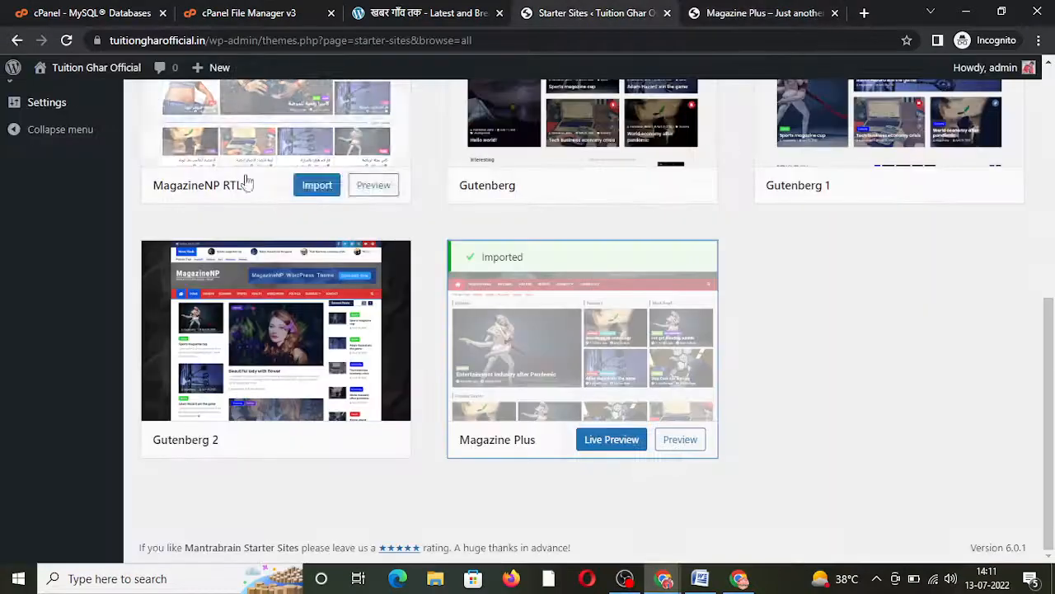
{"action": "right_click", "coordinate": [72, 72]}
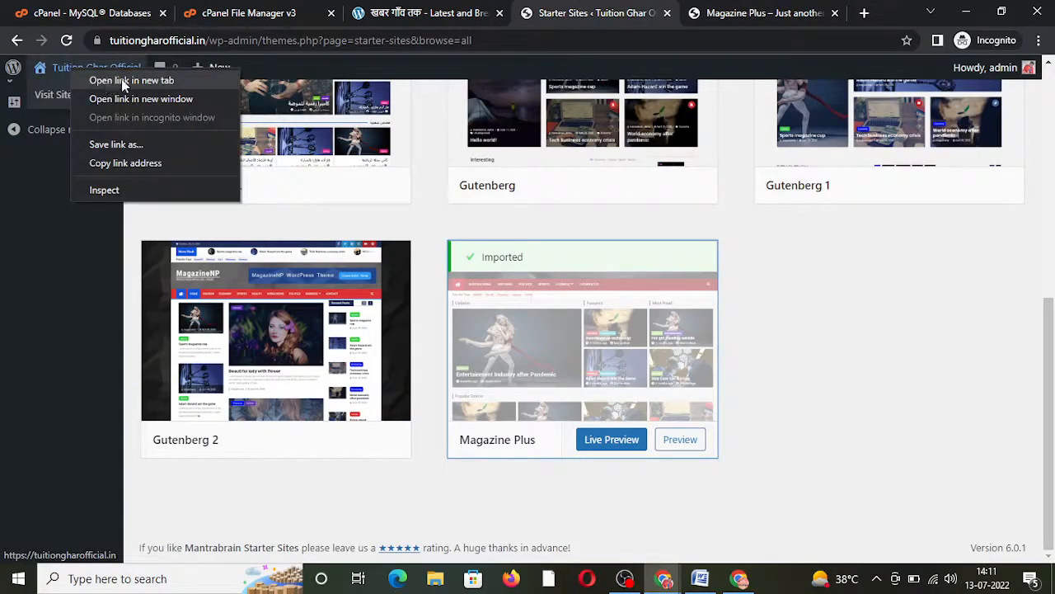
{"action": "left_click", "coordinate": [766, 9]}
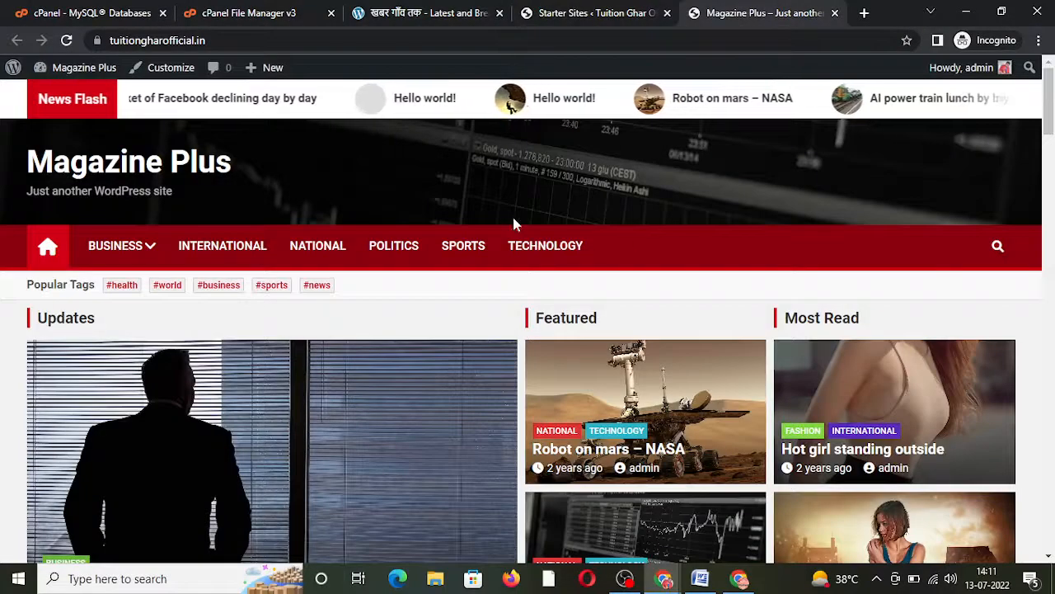
{"action": "left_click", "coordinate": [168, 70]}
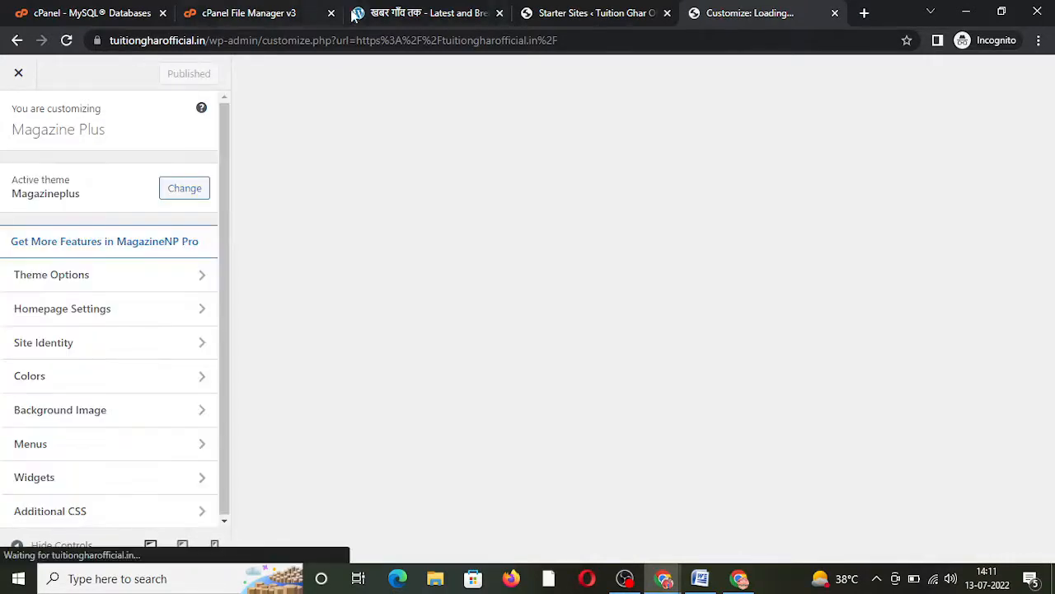
Step: Open the site home page in another tab, then return to the loaded Customizer
{"action": "left_click", "coordinate": [574, 11]}
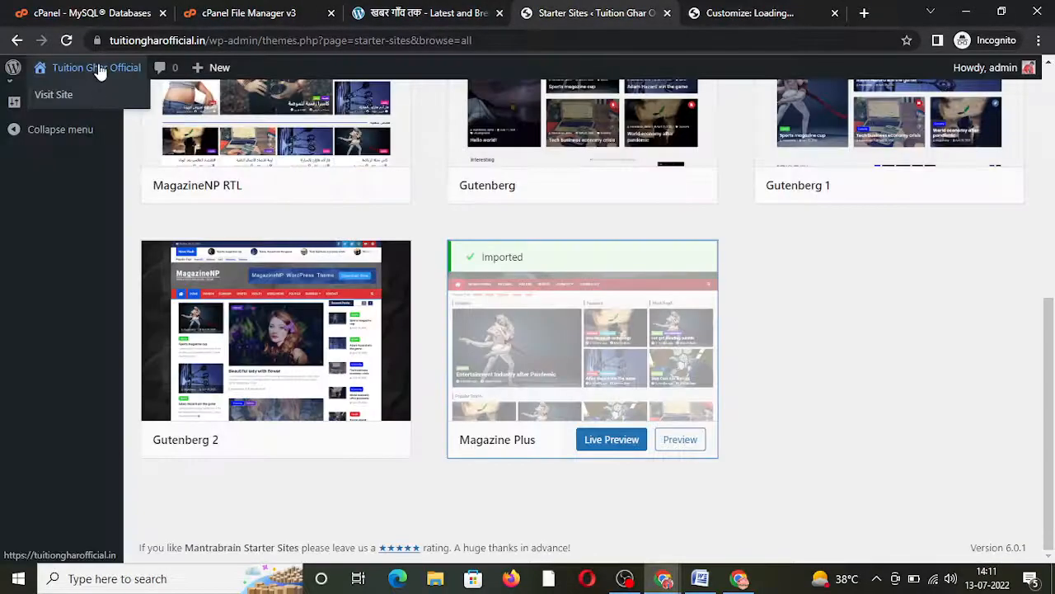
{"action": "right_click", "coordinate": [99, 66]}
{"action": "left_click", "coordinate": [132, 76]}
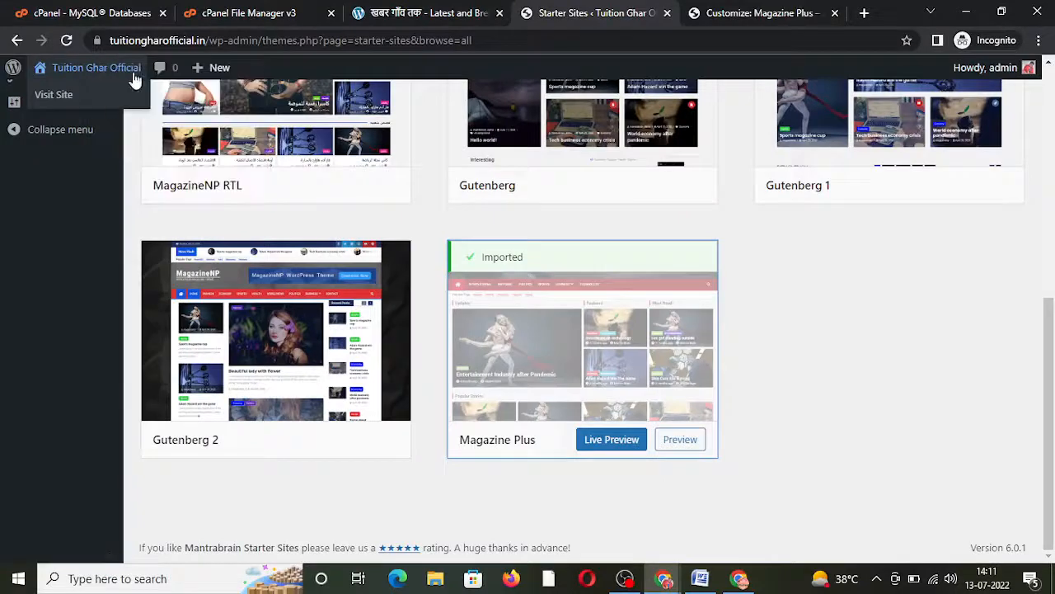
{"action": "left_click", "coordinate": [760, 11]}
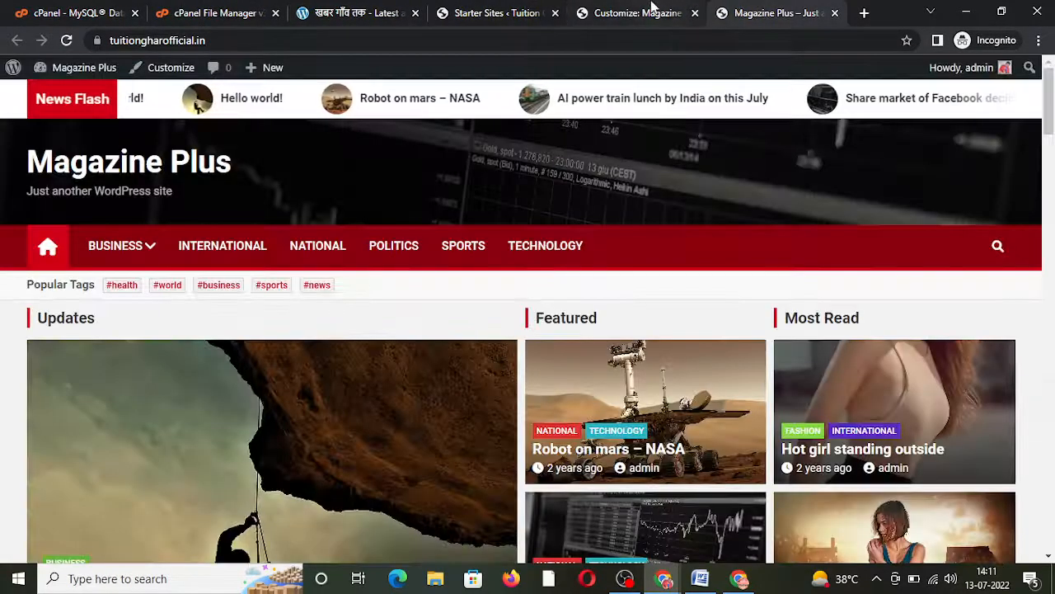
{"action": "left_click", "coordinate": [639, 13]}
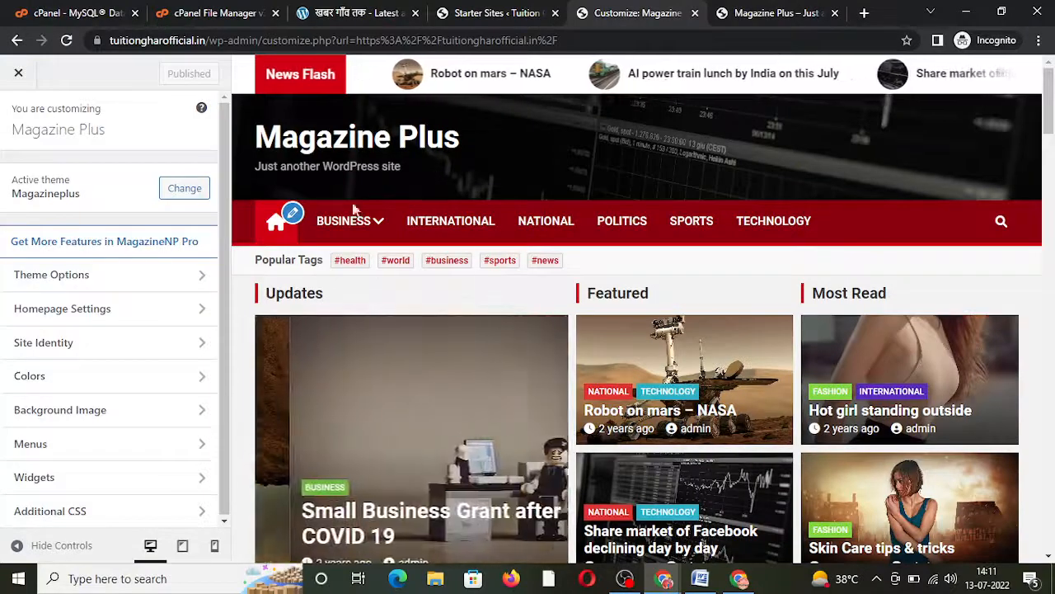
Step: In Header Ordering, make Top Bar visible, move News Ticker below Main Header, and publish
{"action": "left_click", "coordinate": [91, 280]}
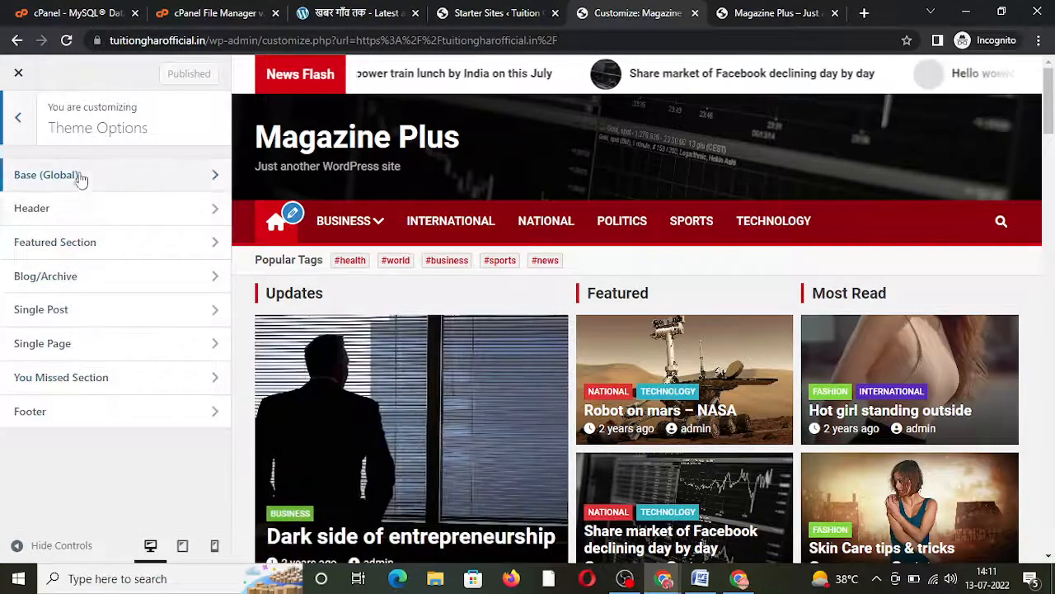
{"action": "left_click", "coordinate": [85, 210]}
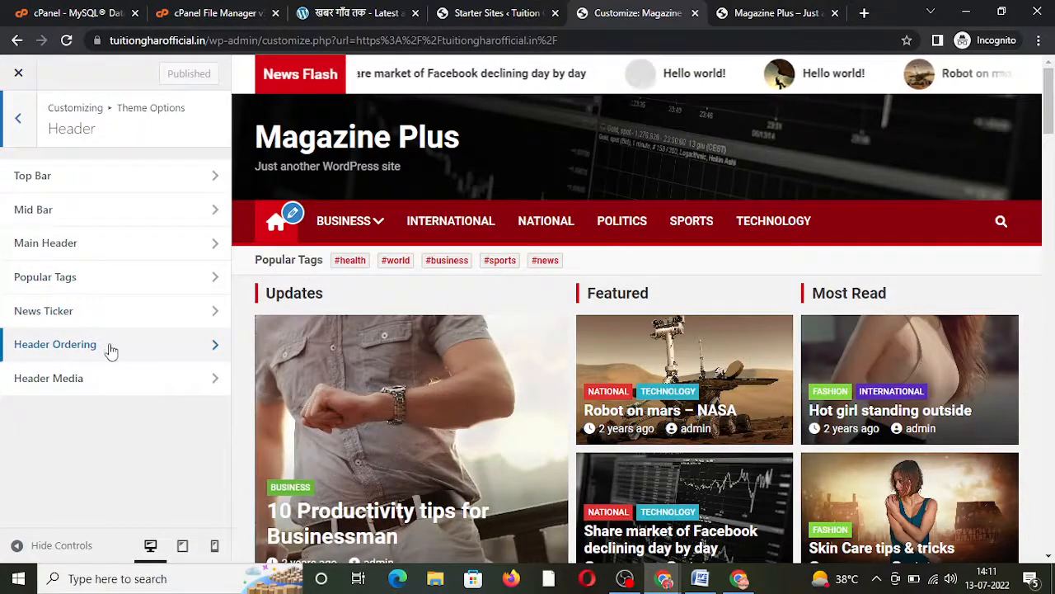
{"action": "left_click", "coordinate": [111, 351]}
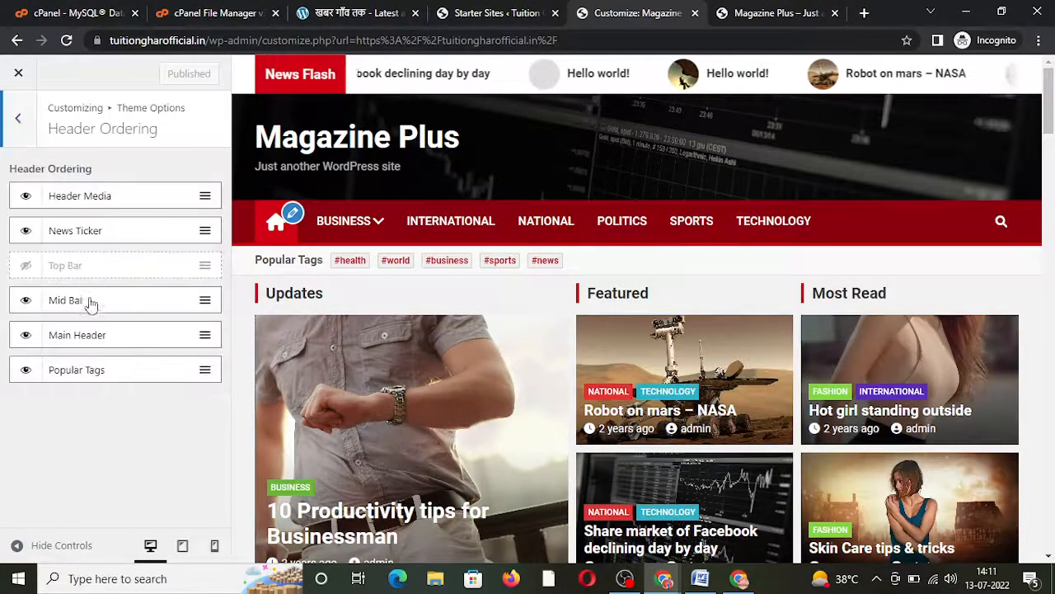
{"action": "left_click", "coordinate": [26, 267]}
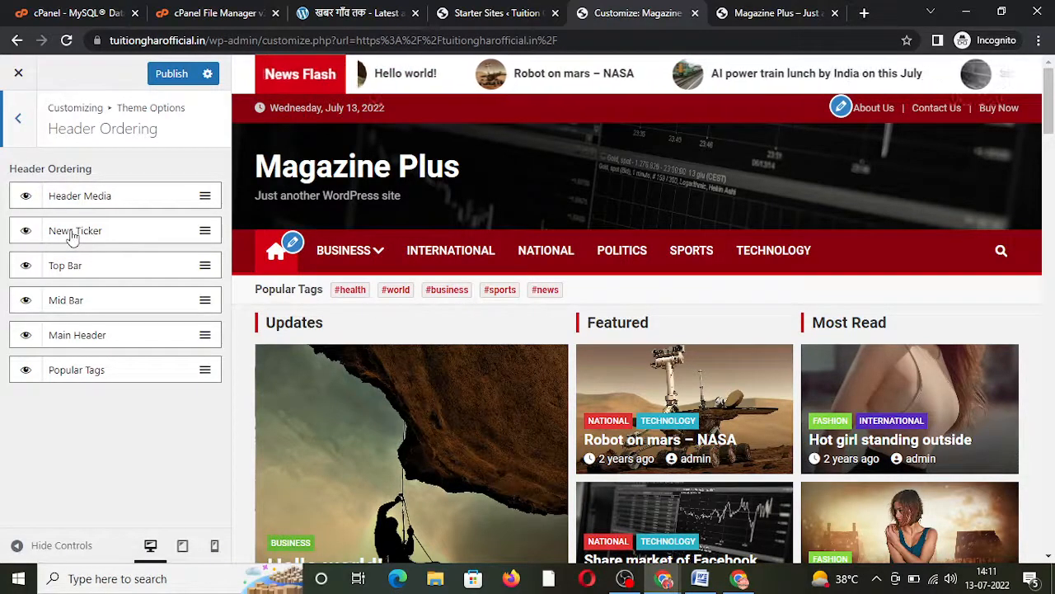
{"action": "left_click_drag", "start_coordinate": [74, 235], "coordinate": [81, 371]}
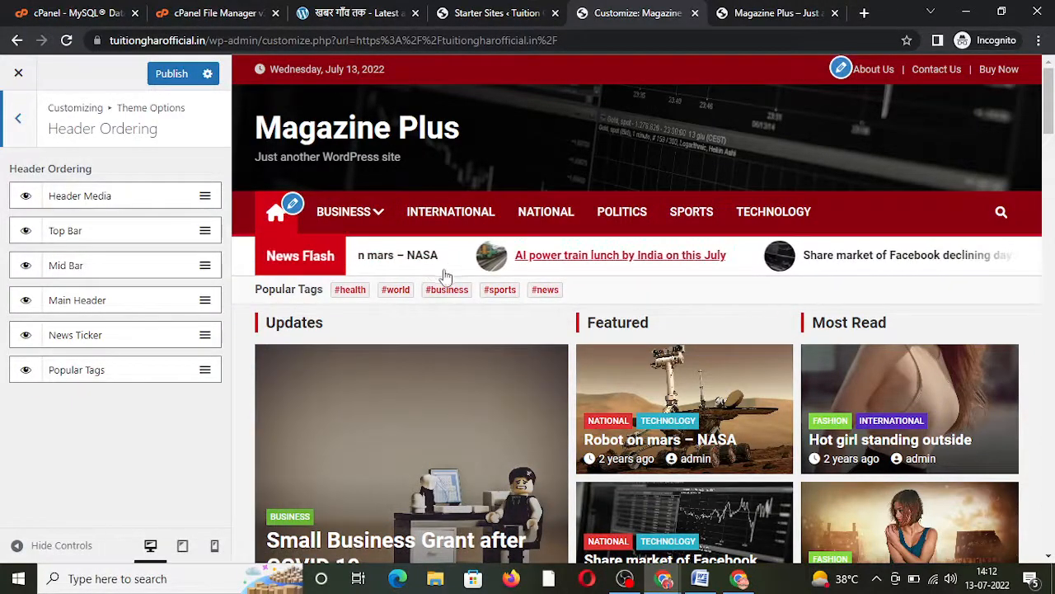
{"action": "left_click", "coordinate": [171, 74]}
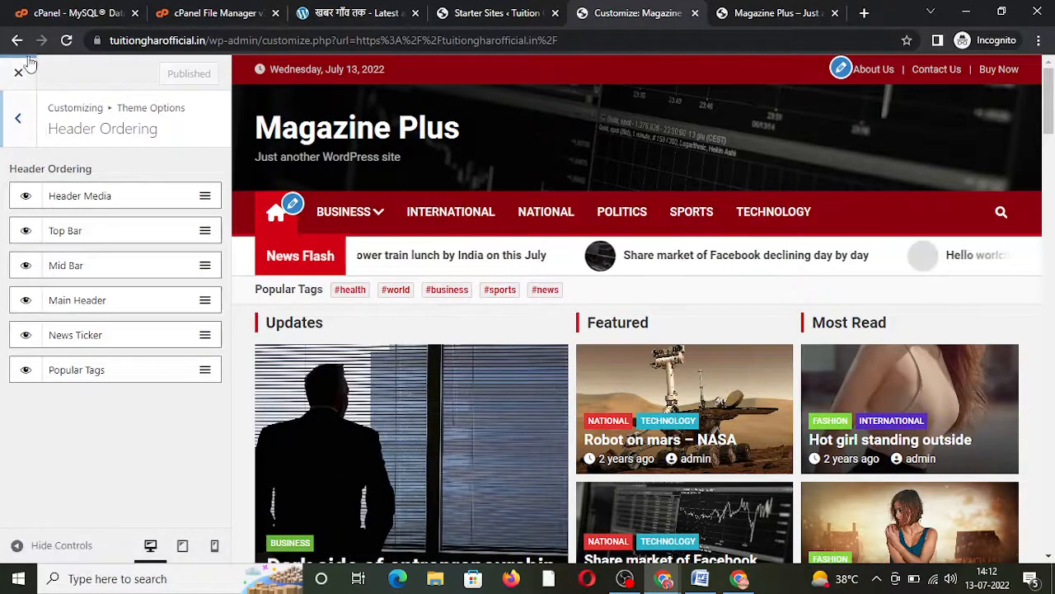
{"action": "left_click", "coordinate": [20, 121]}
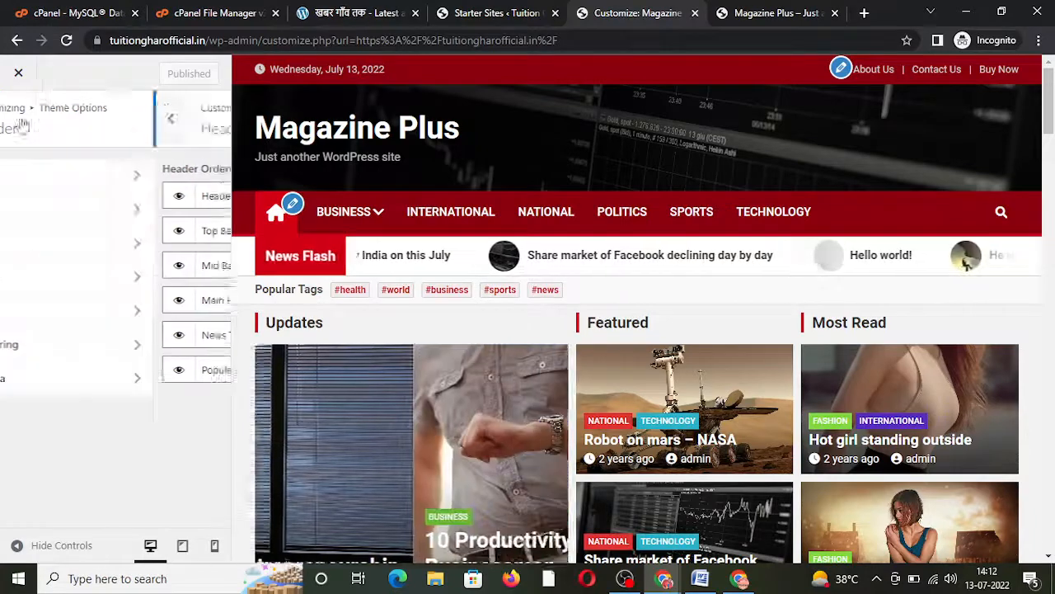
{"action": "left_click", "coordinate": [19, 120]}
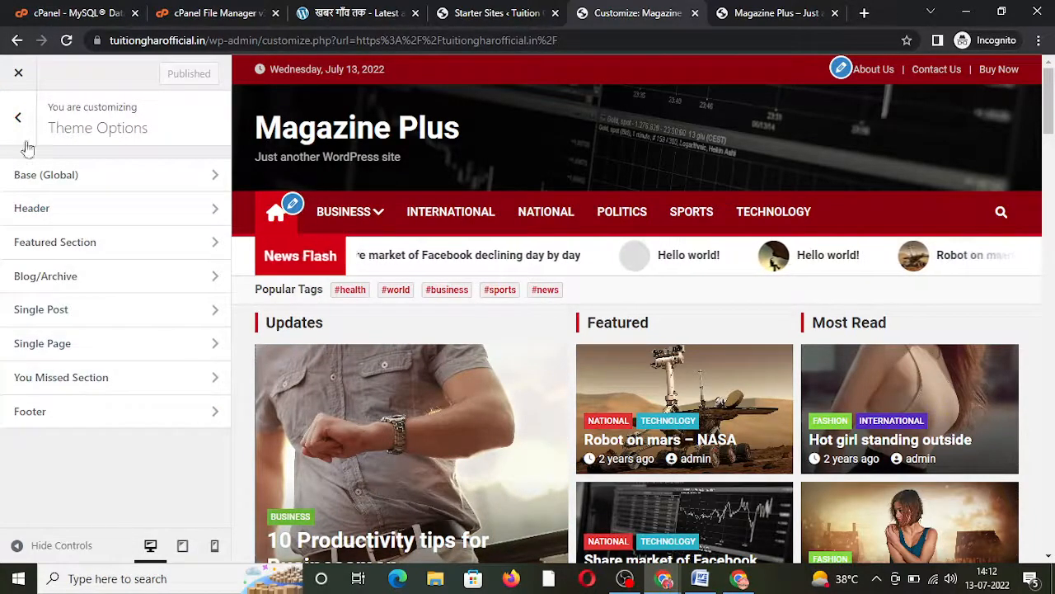
Step: In Site Identity, replace the site title 'Magazine Plus' with 'Tuition Ghar Official'
{"action": "left_click", "coordinate": [20, 120]}
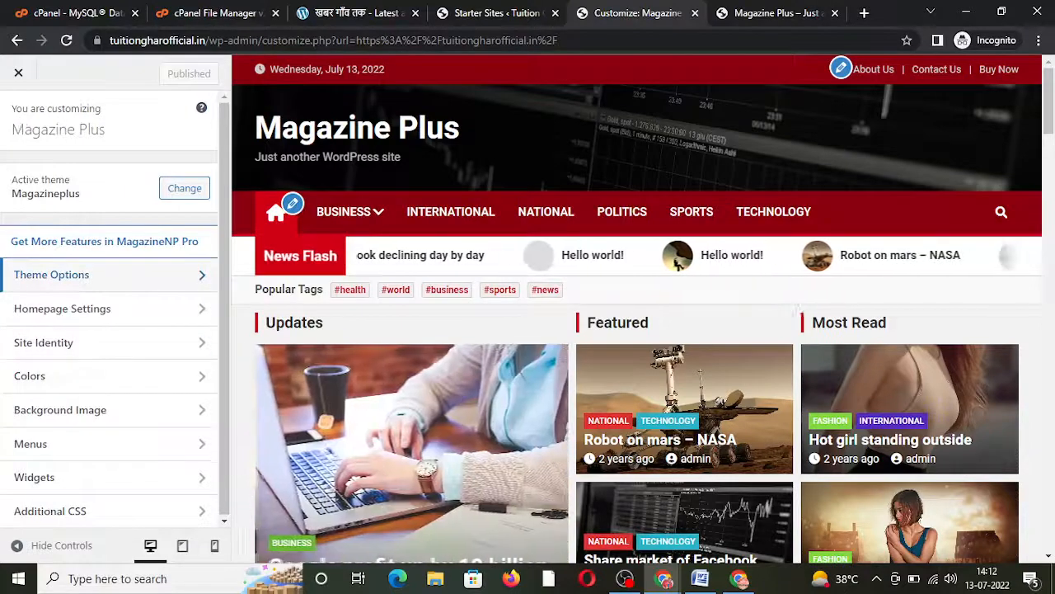
{"action": "left_click", "coordinate": [79, 352]}
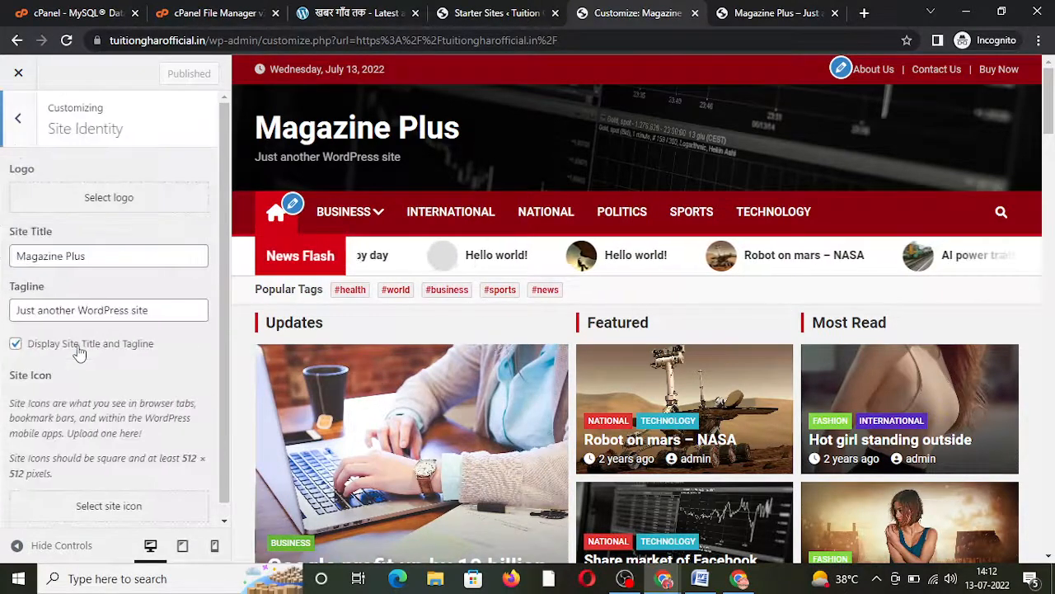
{"action": "left_click", "coordinate": [17, 122]}
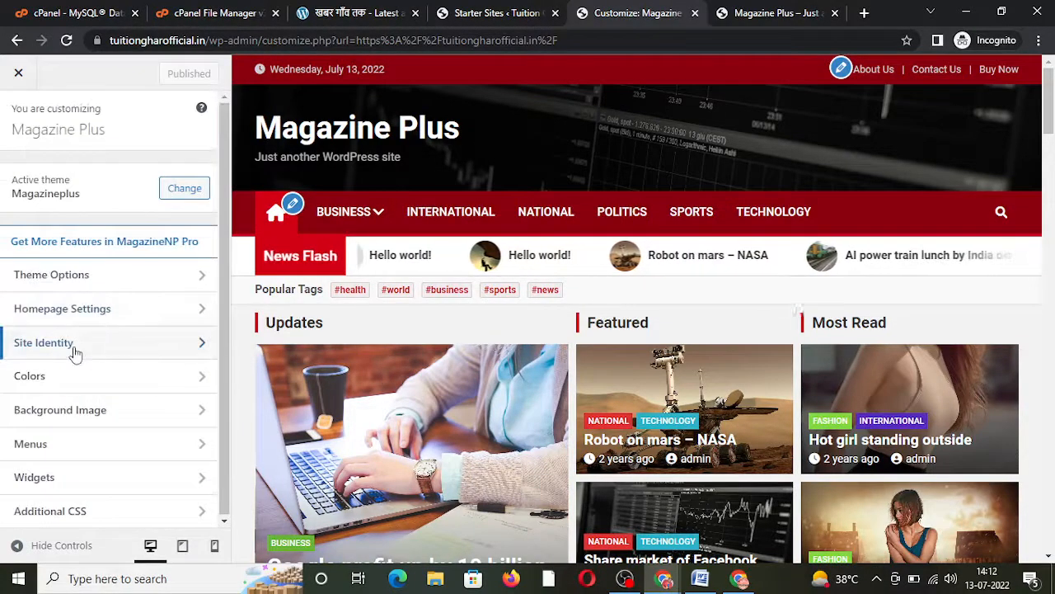
{"action": "left_click", "coordinate": [69, 350]}
{"action": "left_click_drag", "start_coordinate": [94, 256], "coordinate": [4, 260]}
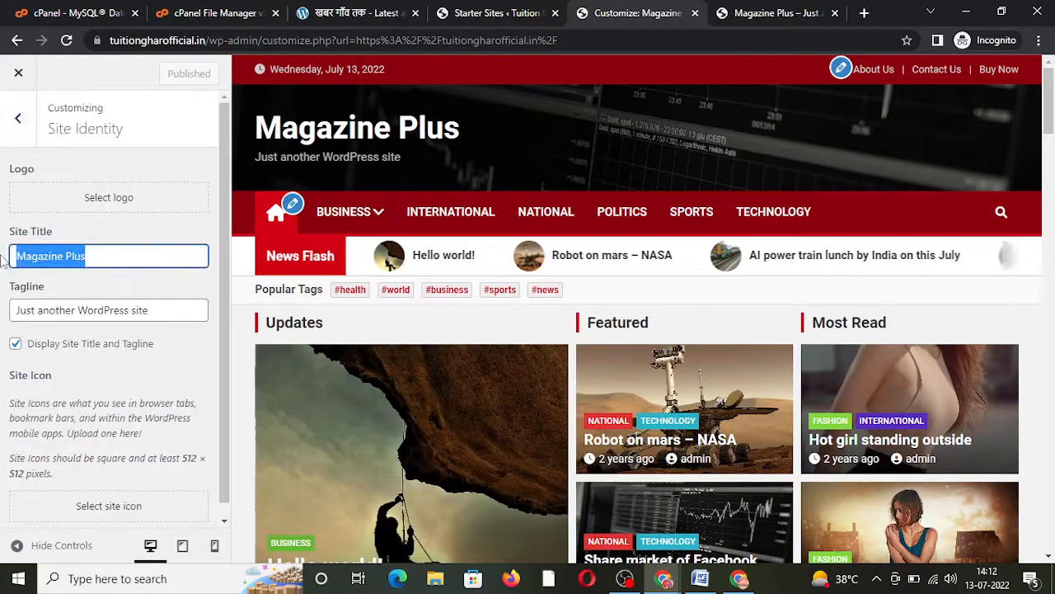
{"action": "type", "text": "Tuti"}
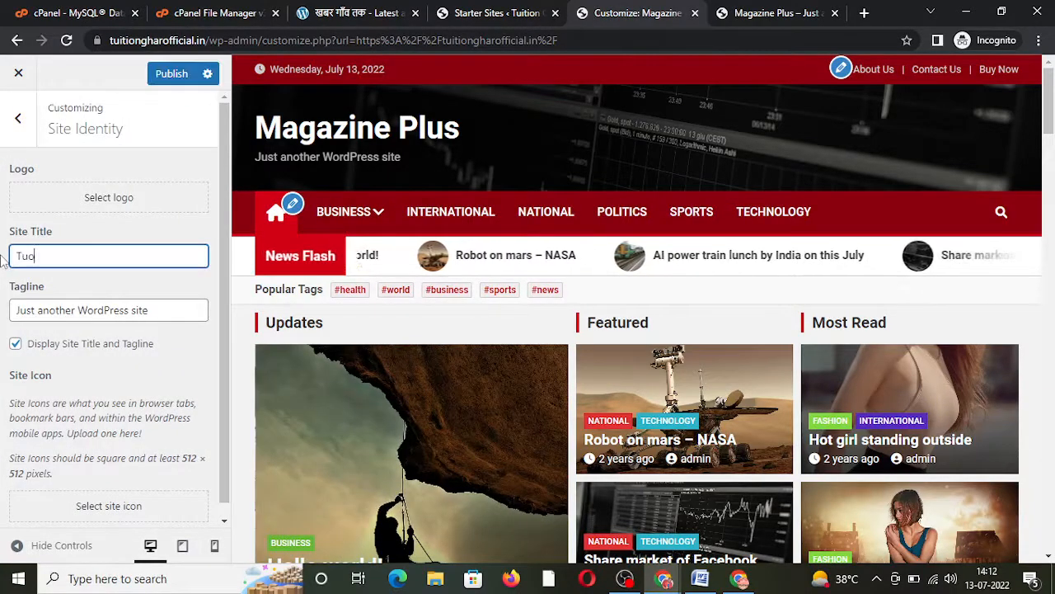
{"action": "key", "text": "BackSpace"}
{"action": "key", "text": "BackSpace"}
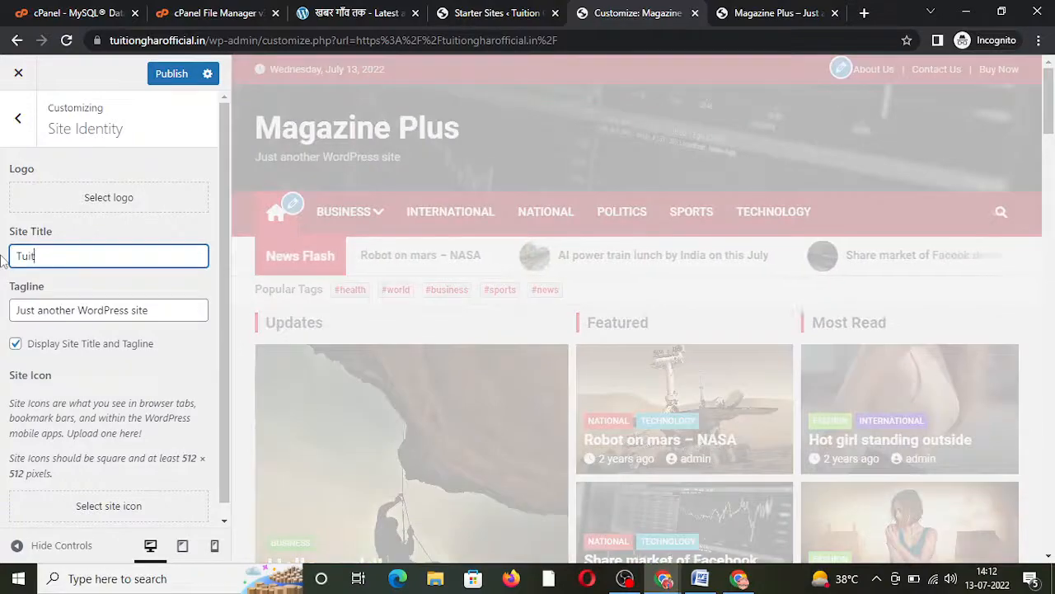
{"action": "type", "text": "ition Ghar Offi"}
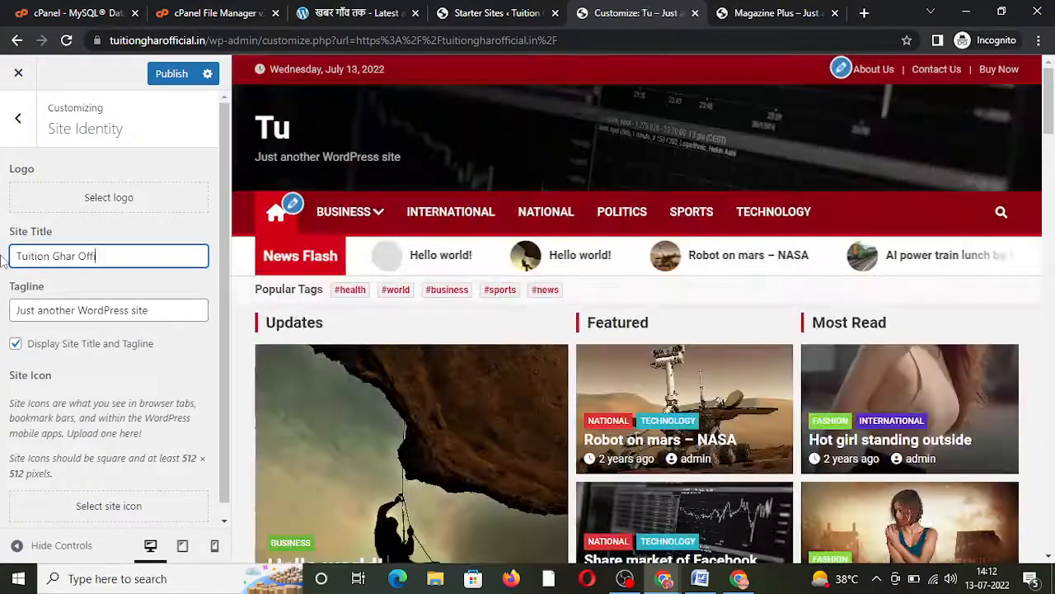
{"action": "type", "text": "ciqa"}
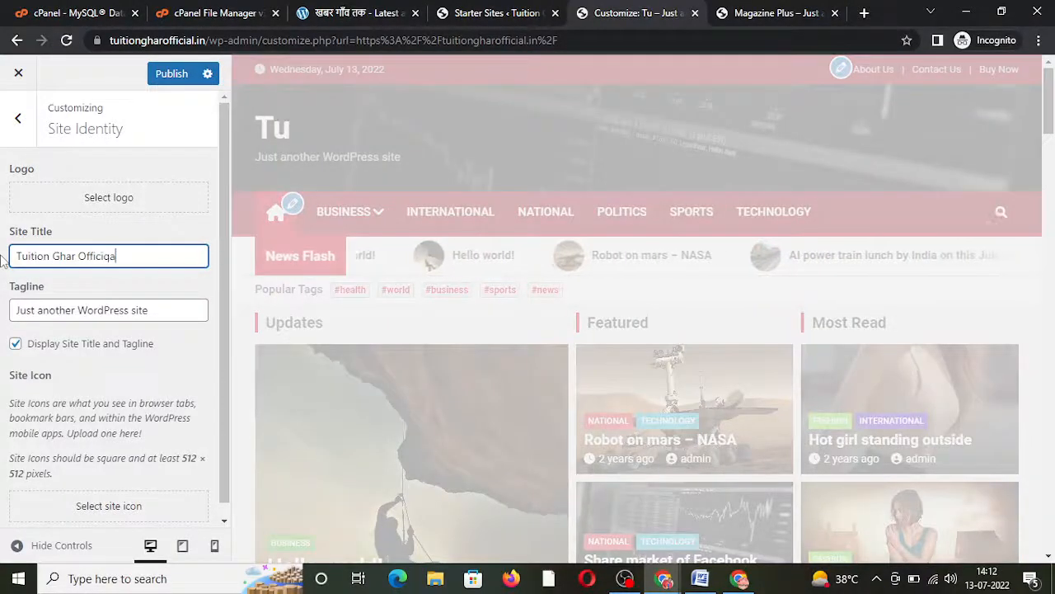
{"action": "key", "text": "BackSpace"}
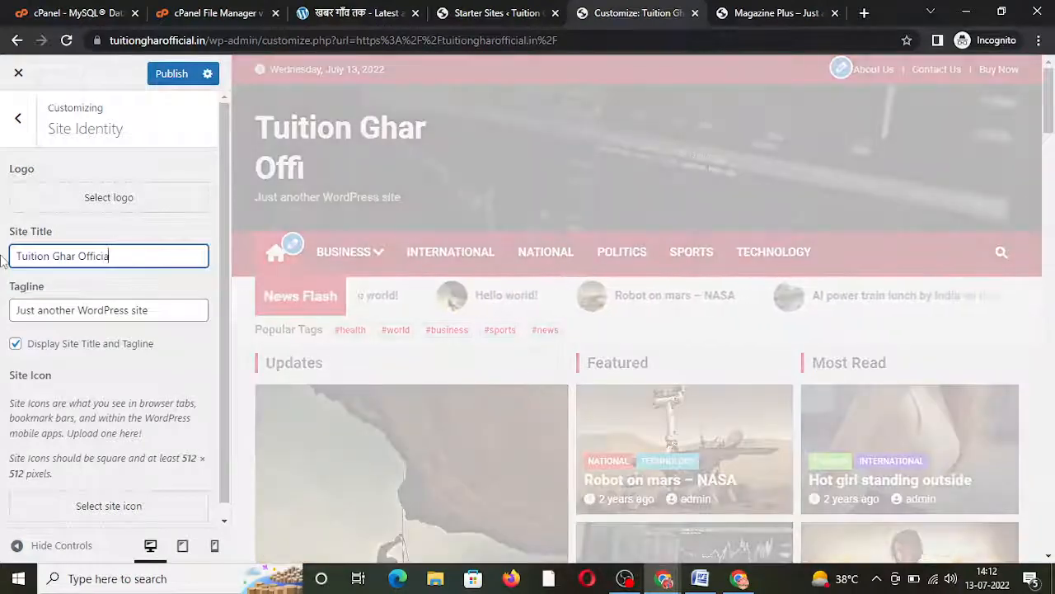
Step: Delete the tagline text and publish the Site Identity changes
{"action": "left_click_drag", "start_coordinate": [163, 307], "coordinate": [4, 323]}
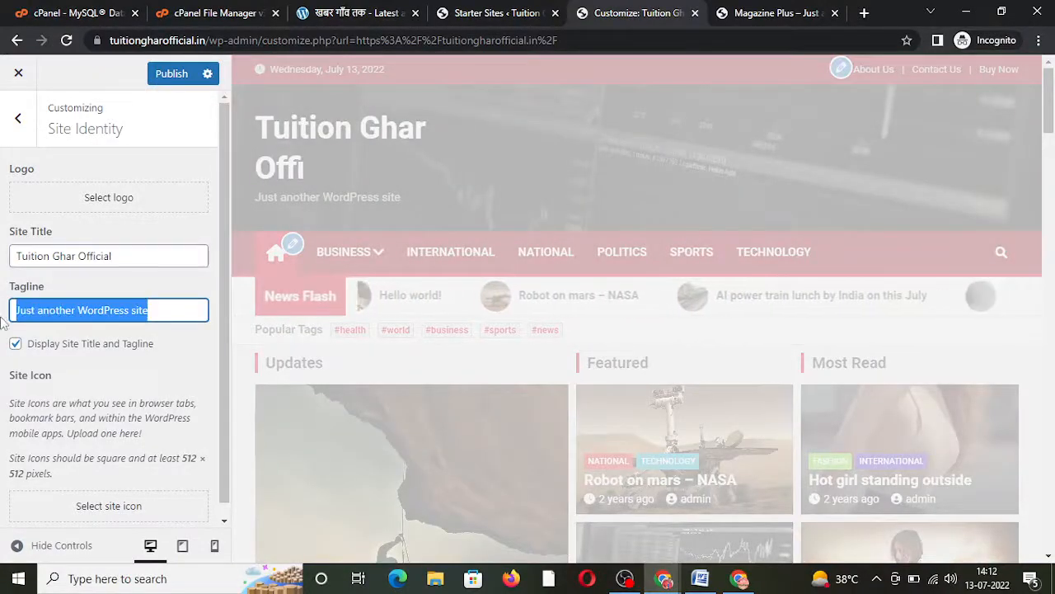
{"action": "key", "text": "BackSpace"}
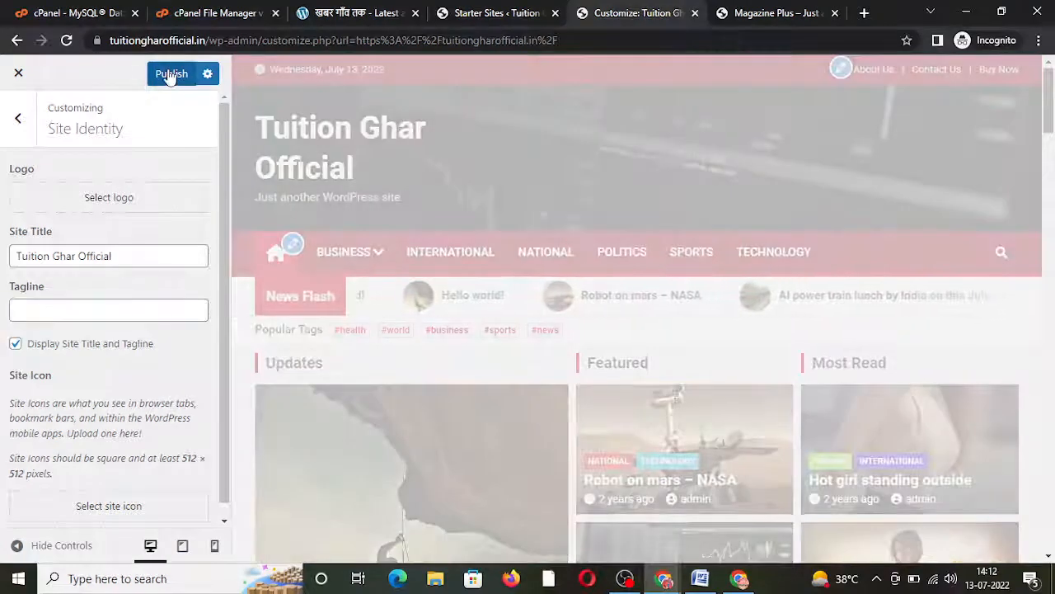
{"action": "left_click", "coordinate": [169, 76]}
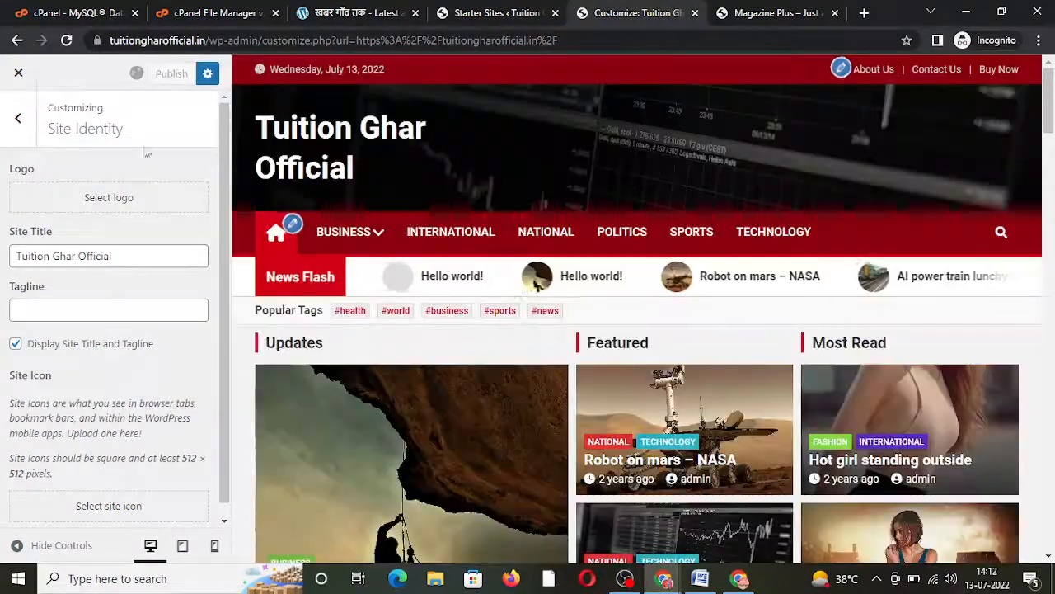
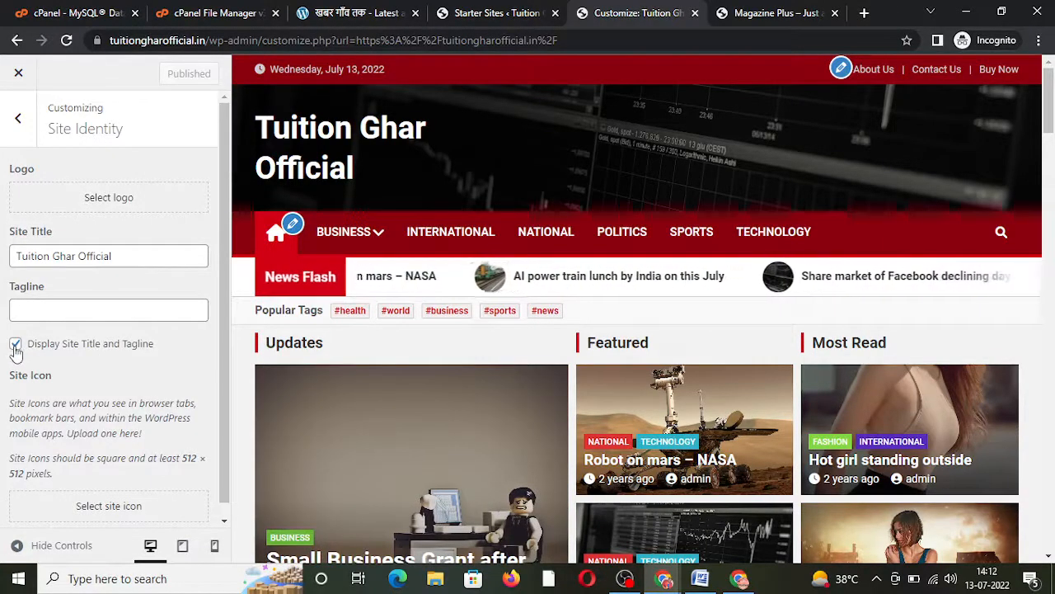
Step: Toggle 'Display Site Title and Tagline' off and back on, then return to the Customizer main menu
{"action": "left_click", "coordinate": [16, 344]}
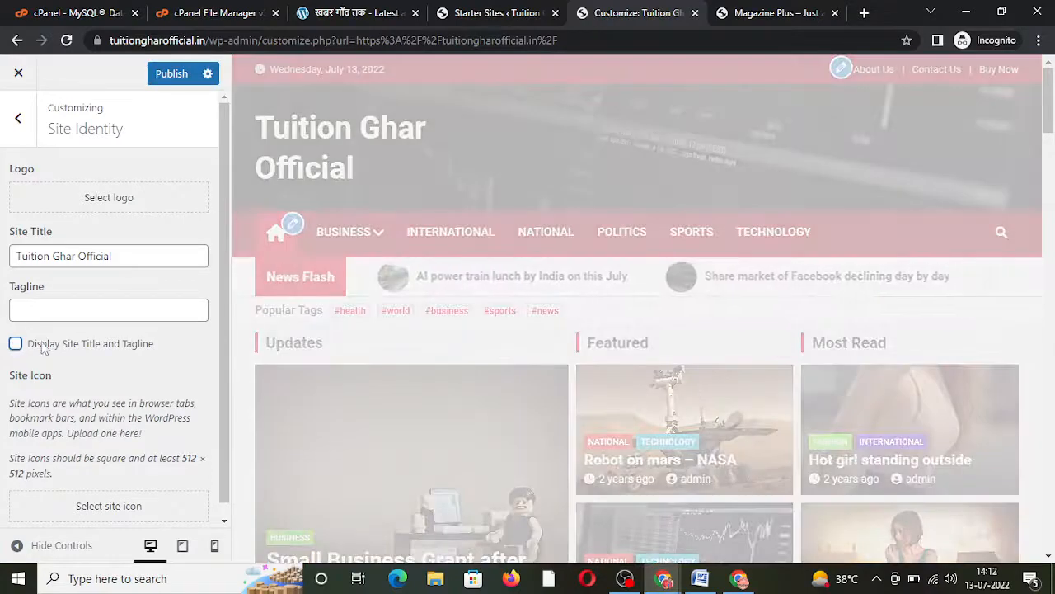
{"action": "left_click", "coordinate": [15, 345]}
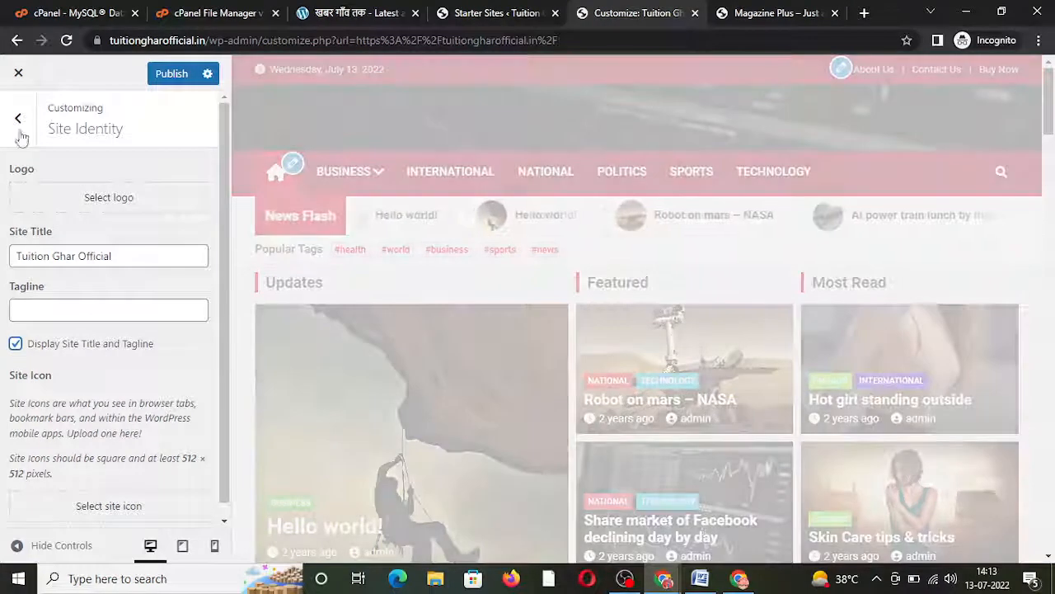
{"action": "left_click", "coordinate": [18, 122]}
{"action": "left_click", "coordinate": [165, 74]}
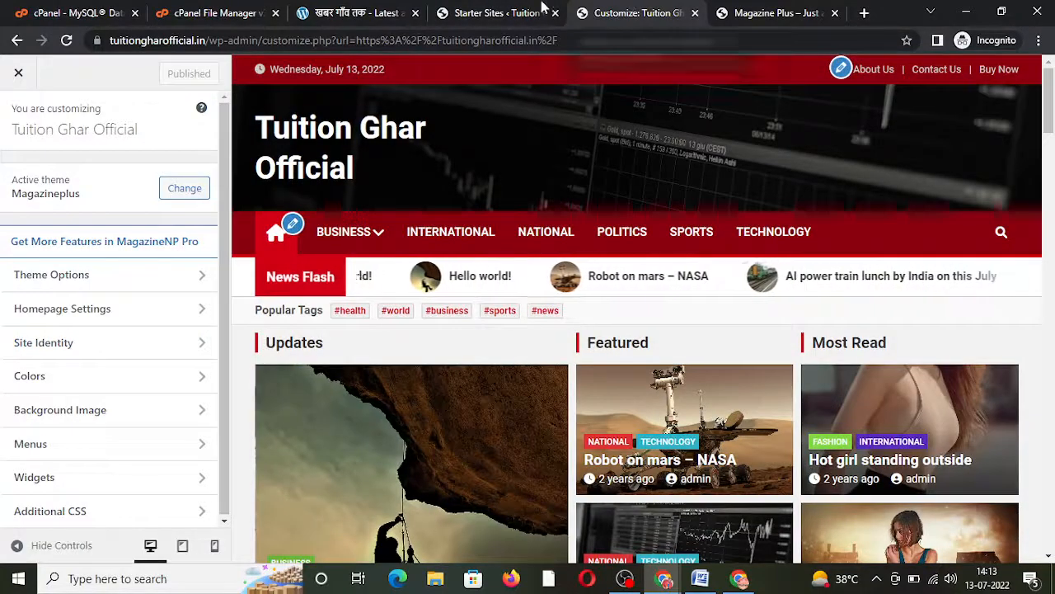
{"action": "left_click", "coordinate": [513, 6]}
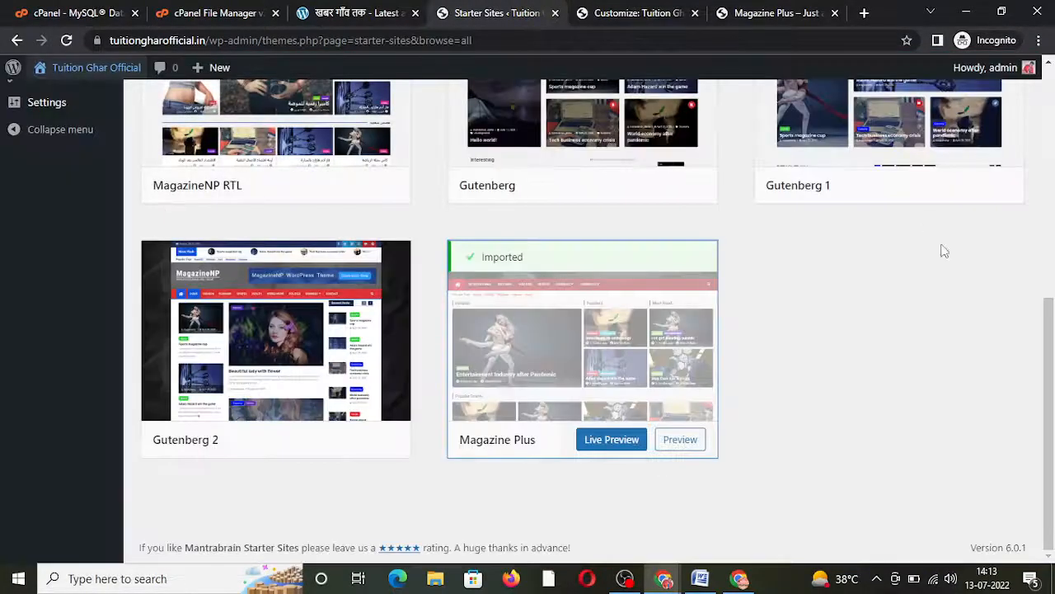
Step: From All Posts, trash both 'Hello world!' posts with the Move to Trash bulk action
{"action": "scroll", "coordinate": [1045, 272], "scroll_direction": "up", "scroll_amount": 1}
{"action": "scroll", "coordinate": [1046, 272], "scroll_direction": "up", "scroll_amount": 5}
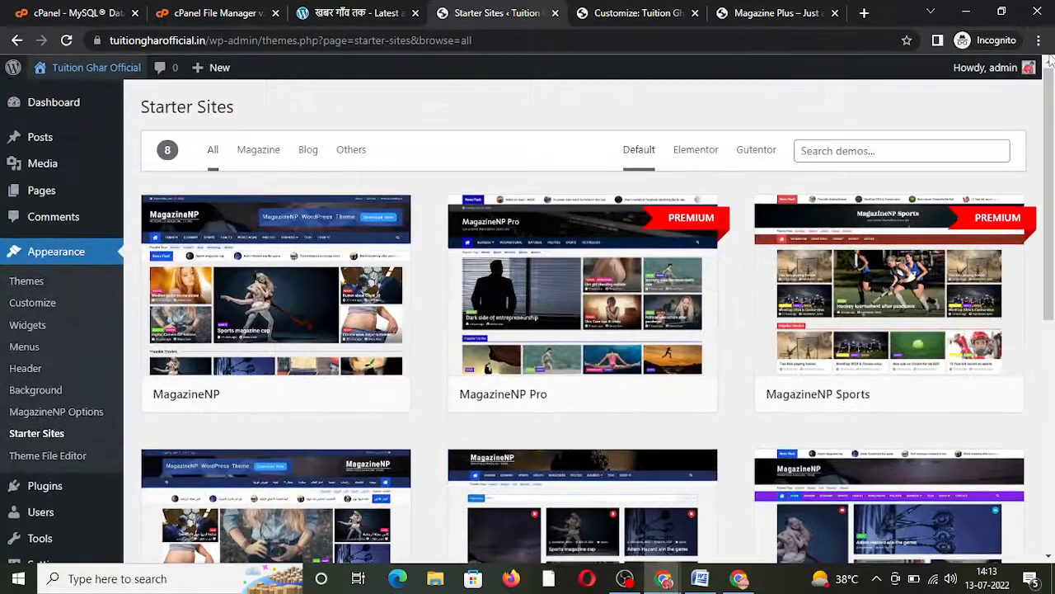
{"action": "left_click", "coordinate": [82, 146]}
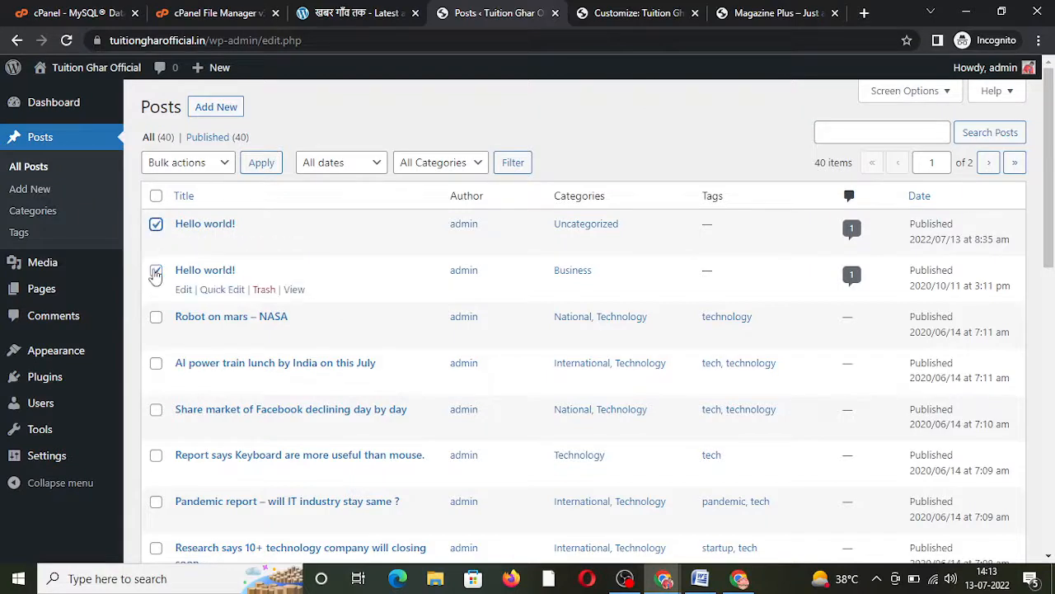
{"action": "left_click", "coordinate": [185, 164]}
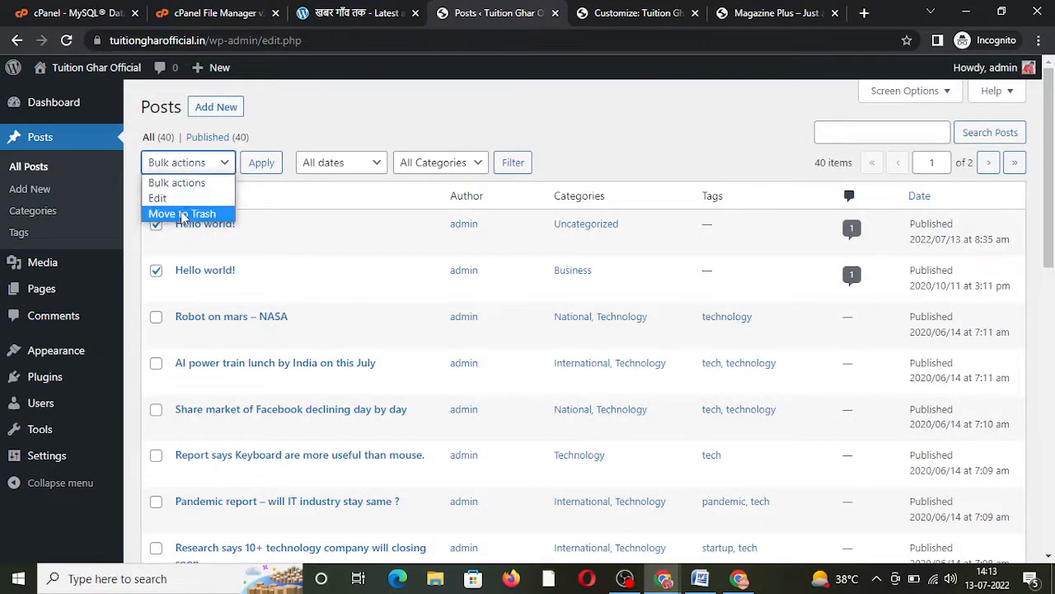
{"action": "left_click", "coordinate": [178, 212]}
{"action": "left_click", "coordinate": [260, 165]}
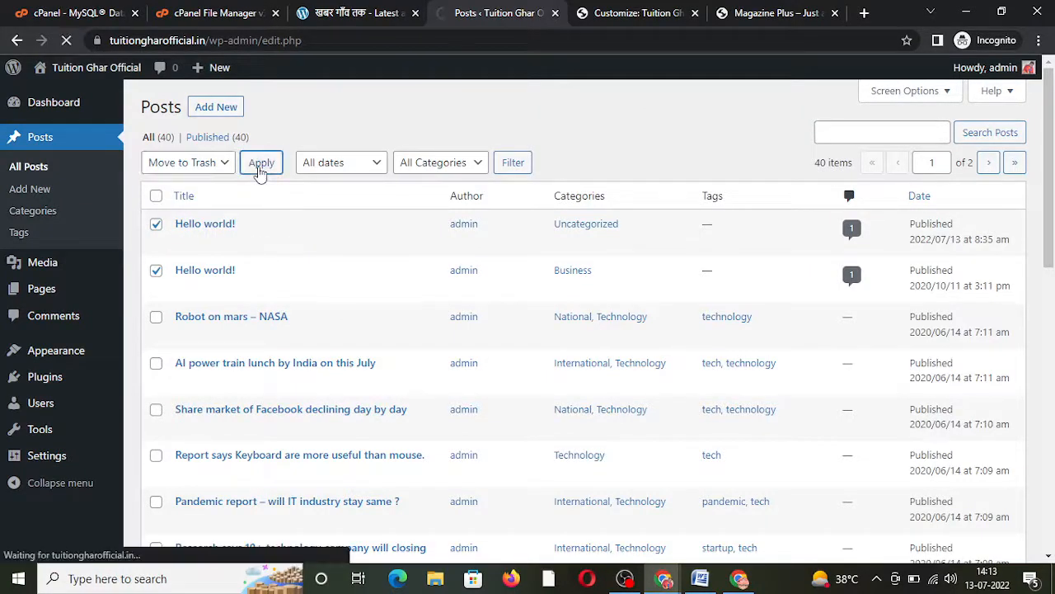
{"action": "left_click", "coordinate": [771, 12]}
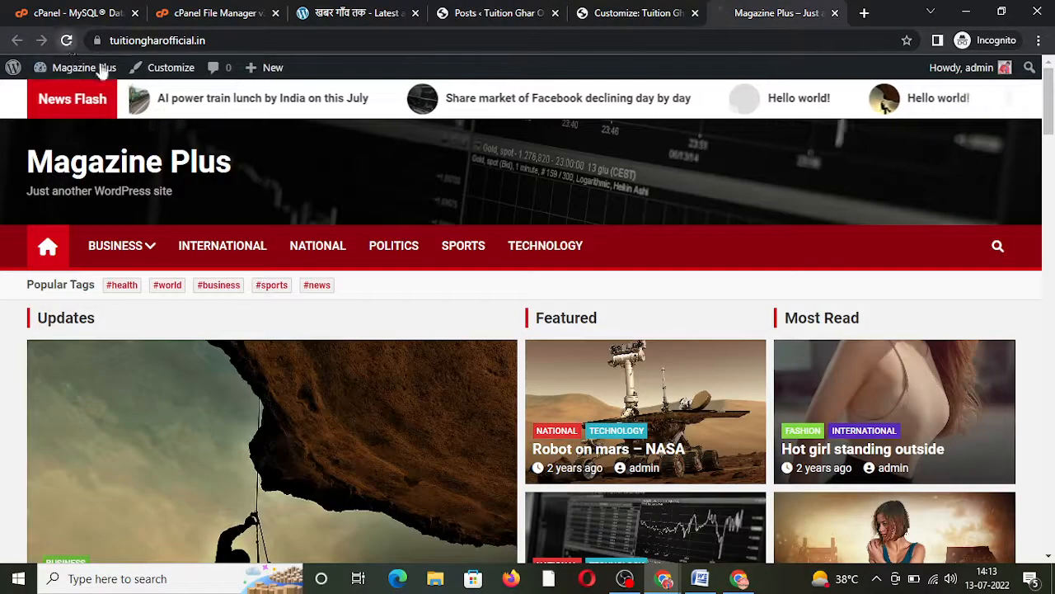
Step: Reload and scroll the live homepage to check it, then return to the admin Posts list
{"action": "left_click", "coordinate": [99, 66]}
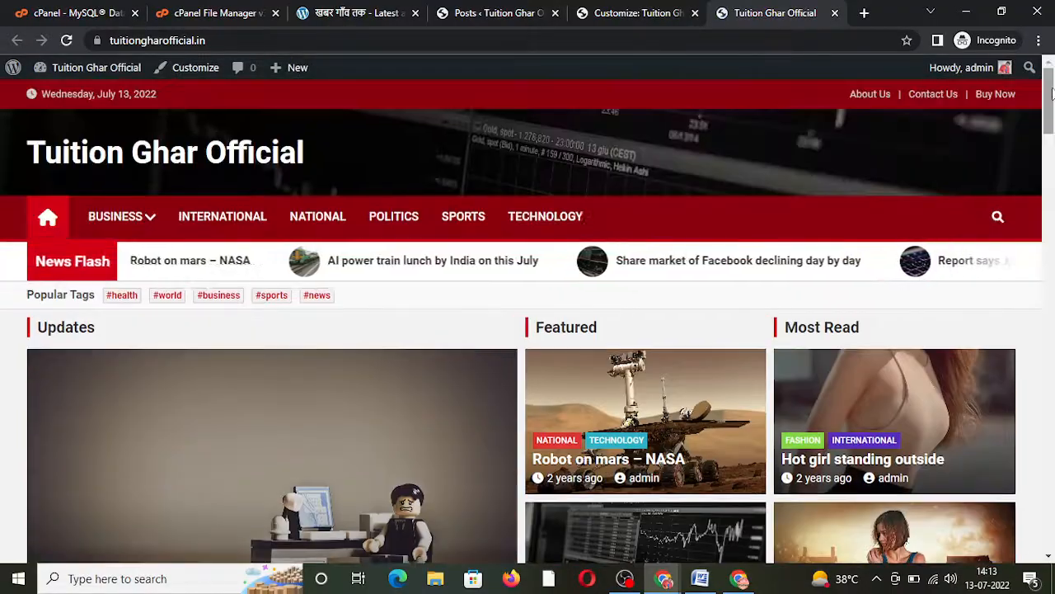
{"action": "left_click_drag", "start_coordinate": [1050, 93], "coordinate": [1040, 49]}
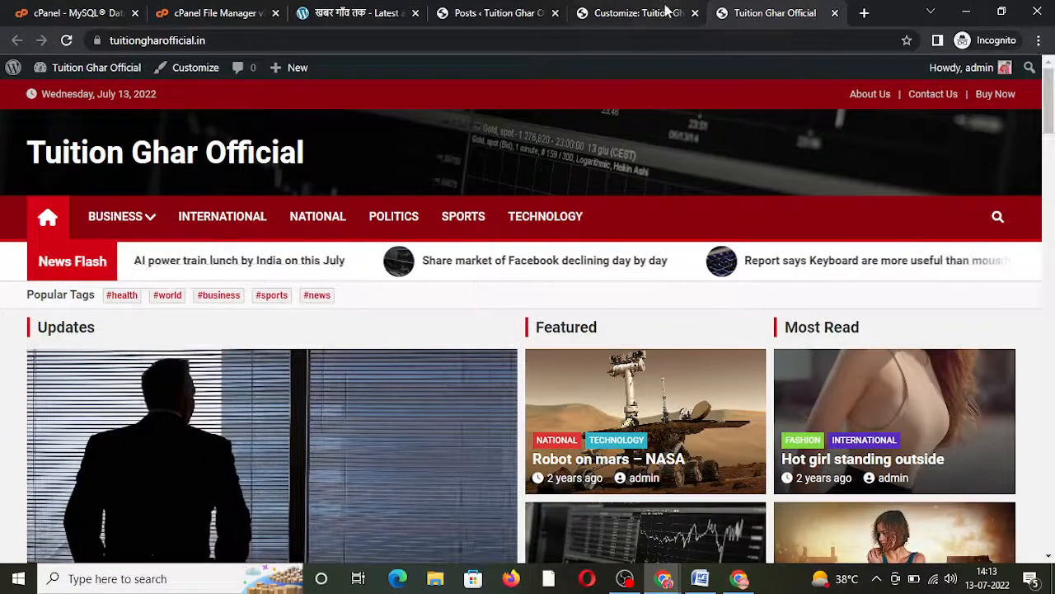
{"action": "left_click", "coordinate": [518, 10]}
{"action": "mouse_move", "coordinate": [83, 354]}
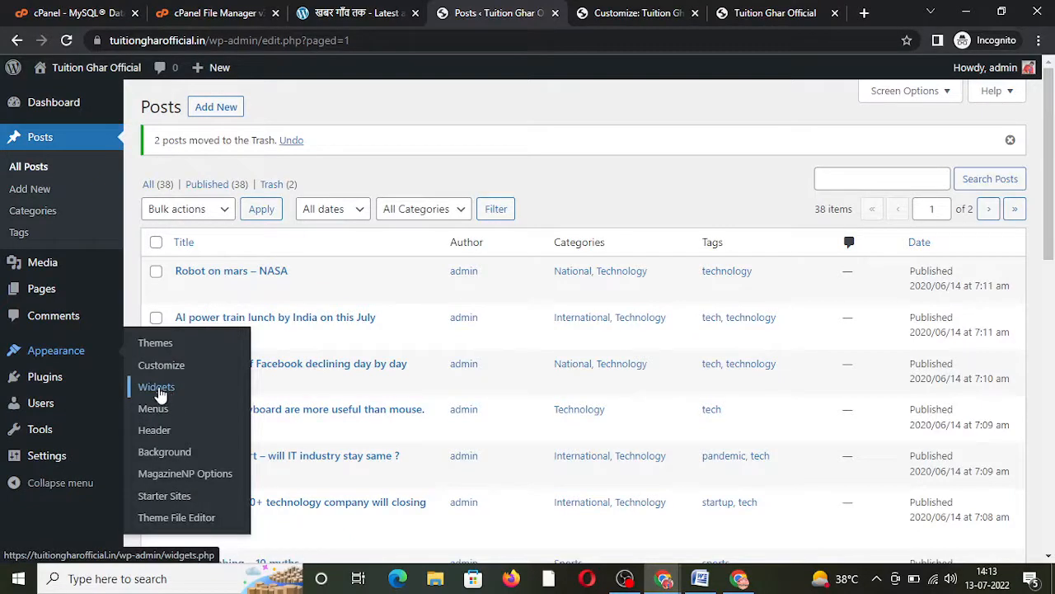
Step: Open Appearance > Widgets, showing the Right Sidebar, and dismiss the block widgets welcome dialog
{"action": "left_click", "coordinate": [157, 388]}
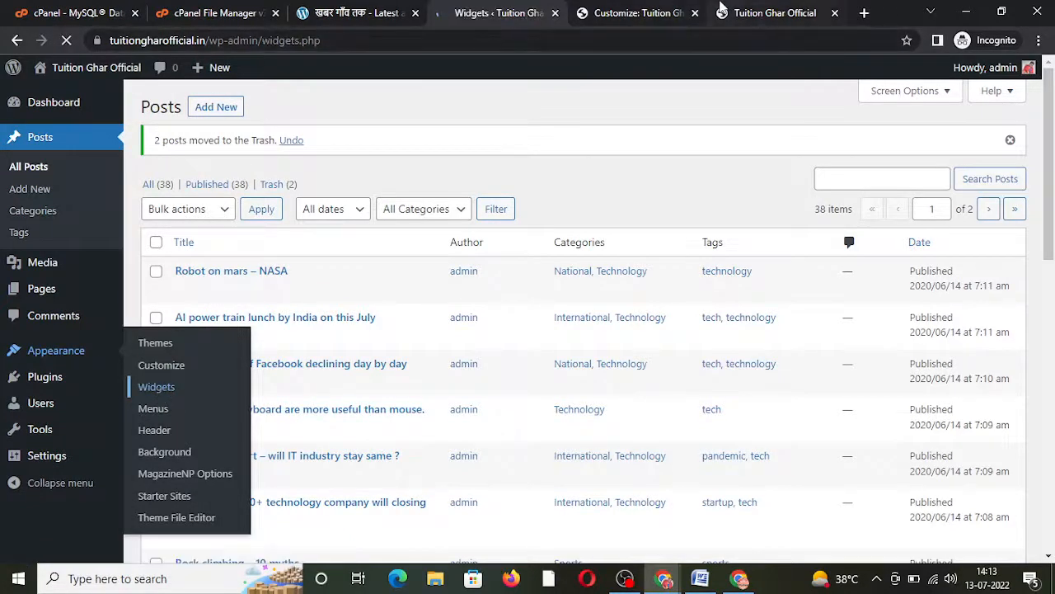
{"action": "left_click_drag", "start_coordinate": [721, 10], "coordinate": [577, 12]}
{"action": "left_click", "coordinate": [500, 12]}
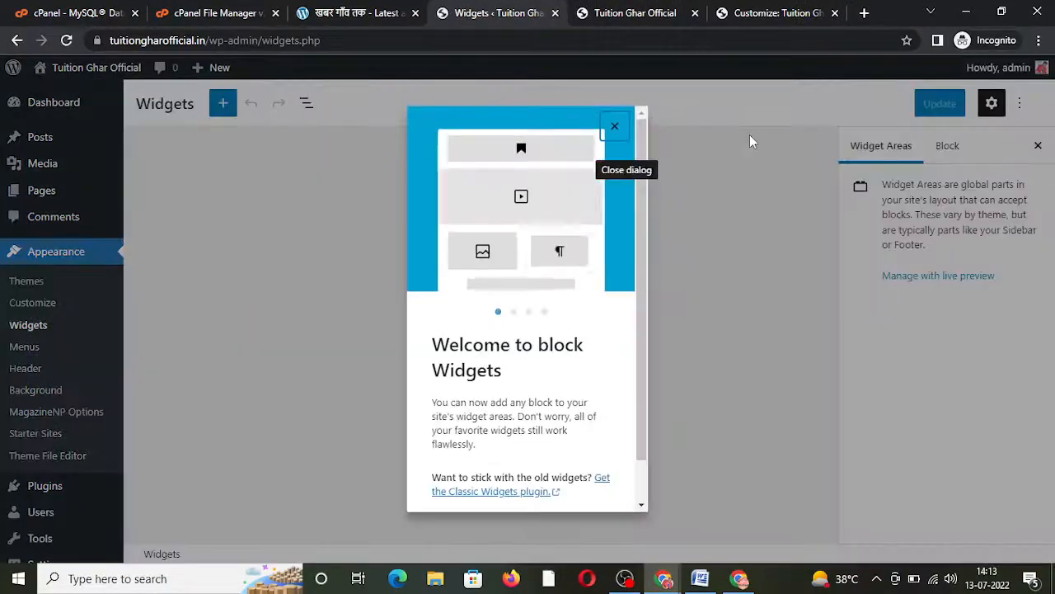
{"action": "left_click", "coordinate": [614, 128]}
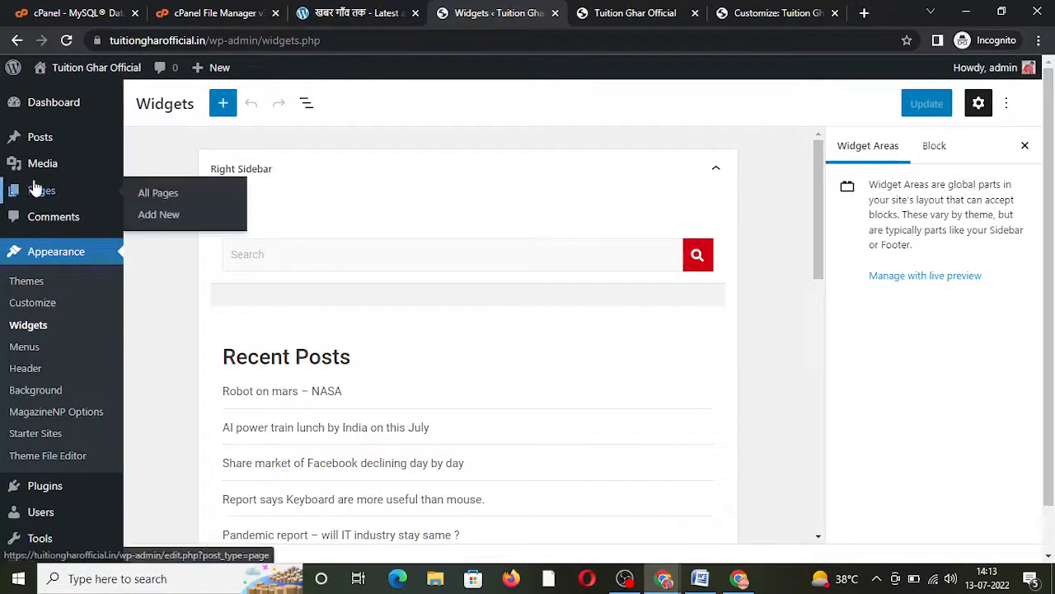
{"action": "left_click", "coordinate": [652, 9]}
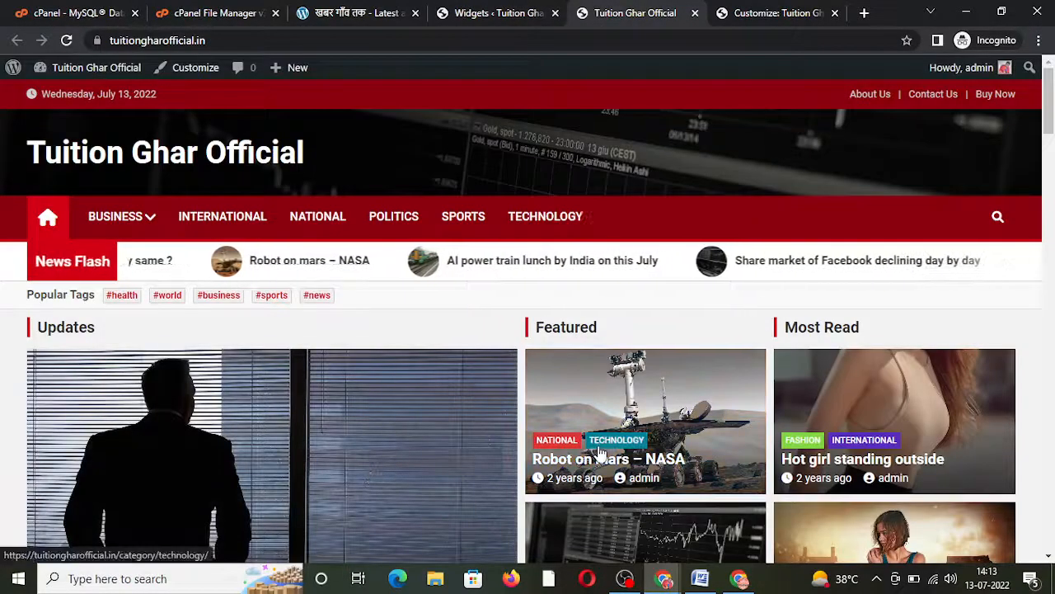
Step: Reload the live site and check the Technology category page's Search and Recent Posts sidebar
{"action": "key", "text": "F5"}
{"action": "left_click", "coordinate": [600, 451]}
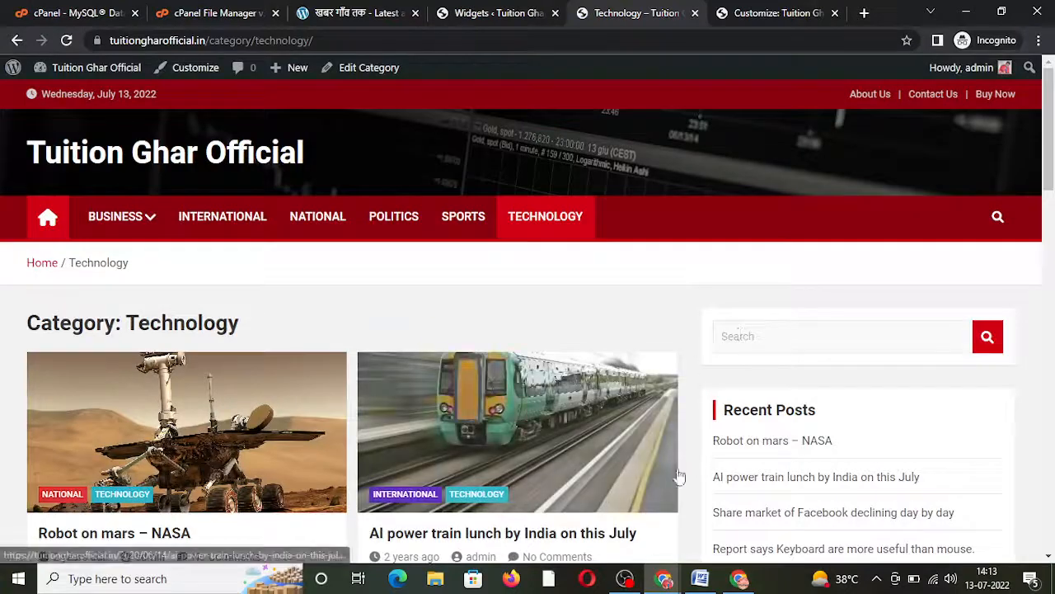
{"action": "left_click_drag", "start_coordinate": [1053, 142], "coordinate": [901, 196]}
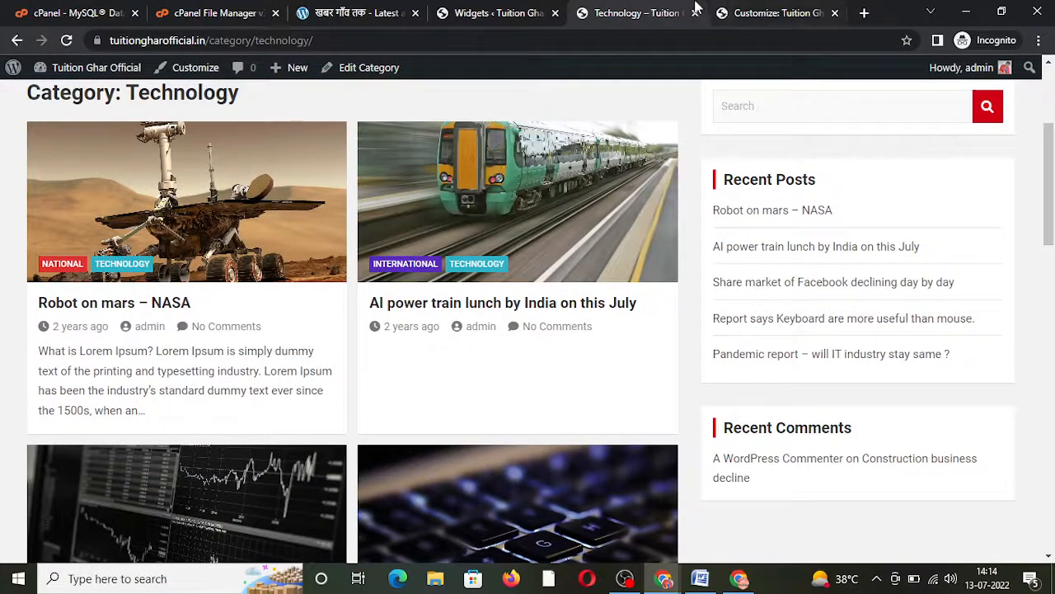
{"action": "left_click", "coordinate": [488, 11]}
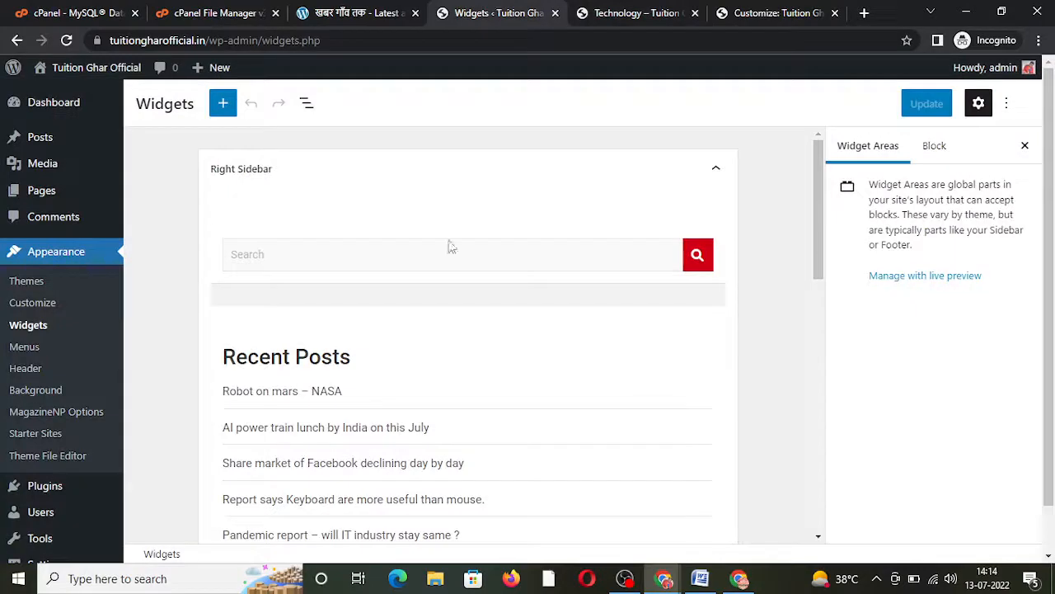
Step: Remove the Recent Comments legacy widget from the Right Sidebar and save with Update
{"action": "left_click", "coordinate": [372, 292]}
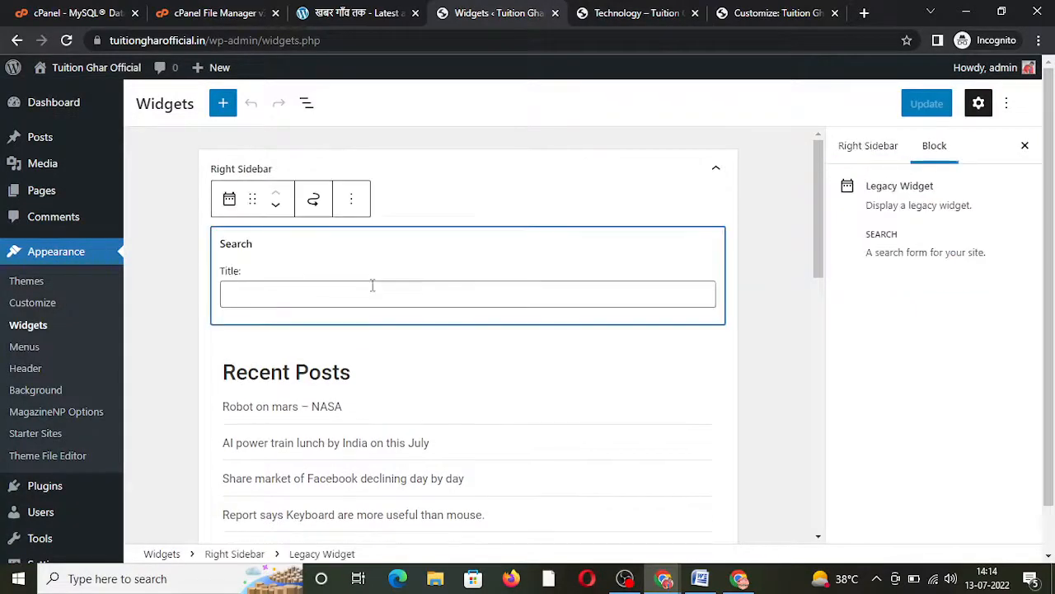
{"action": "left_click", "coordinate": [784, 235]}
{"action": "left_click_drag", "start_coordinate": [822, 209], "coordinate": [806, 321]}
{"action": "left_click", "coordinate": [515, 332]}
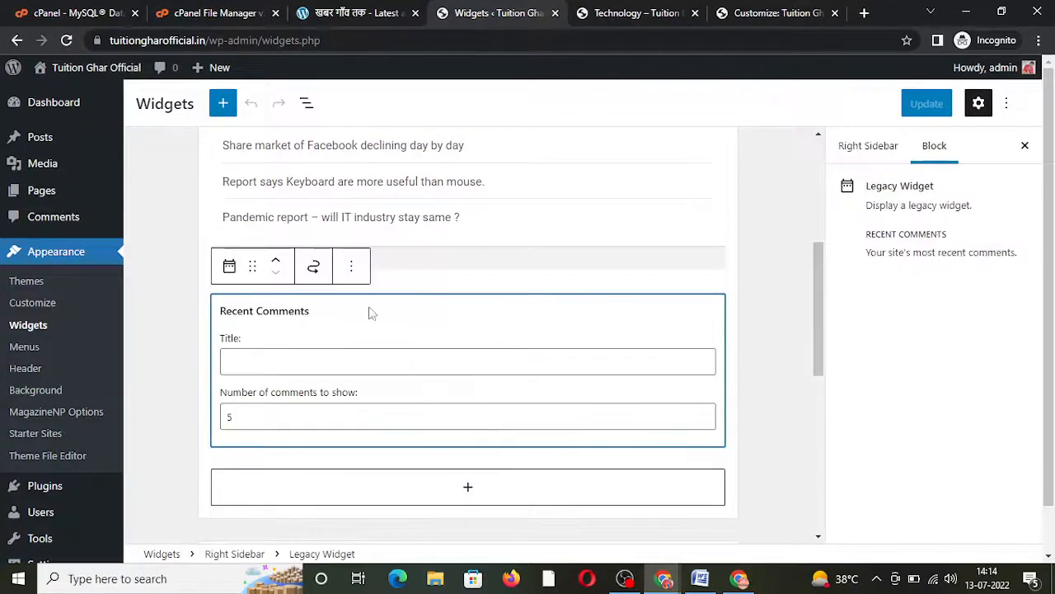
{"action": "left_click", "coordinate": [352, 274]}
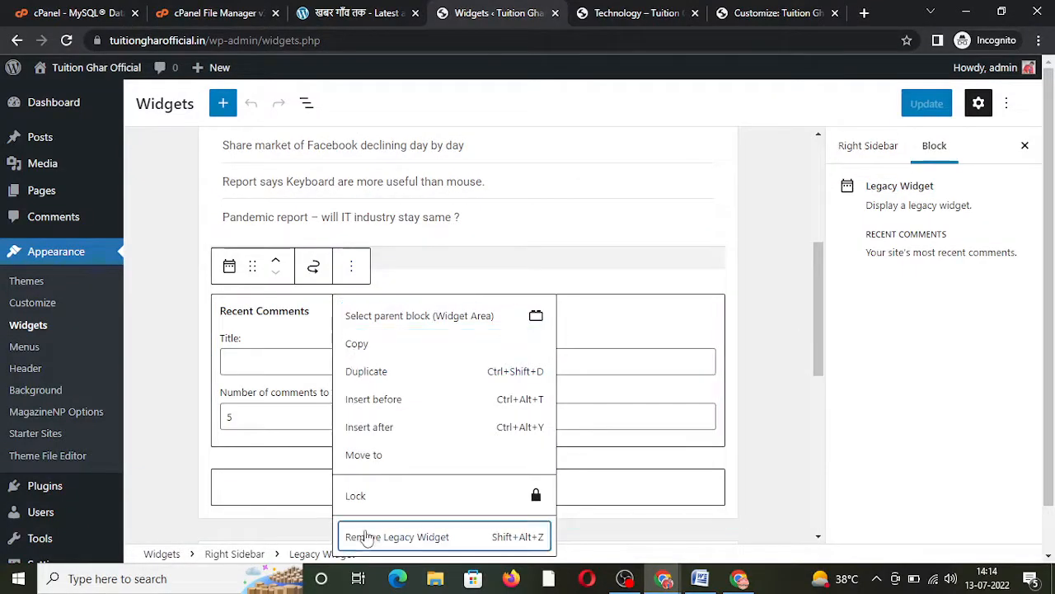
{"action": "left_click", "coordinate": [361, 536]}
{"action": "left_click", "coordinate": [921, 106]}
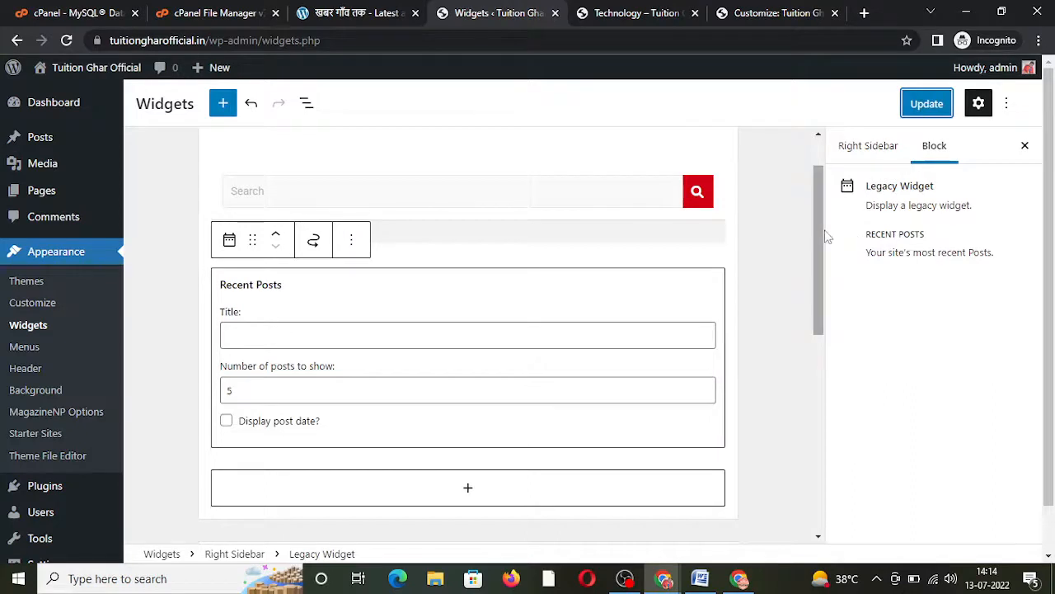
{"action": "left_click_drag", "start_coordinate": [818, 225], "coordinate": [815, 349]}
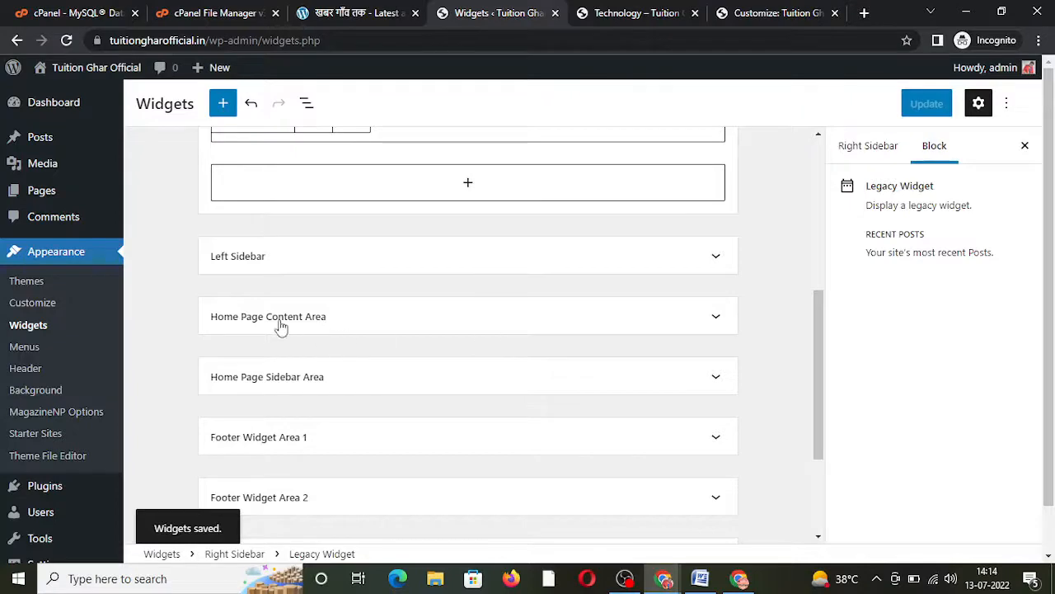
{"action": "left_click", "coordinate": [329, 318]}
{"action": "left_click", "coordinate": [625, 12]}
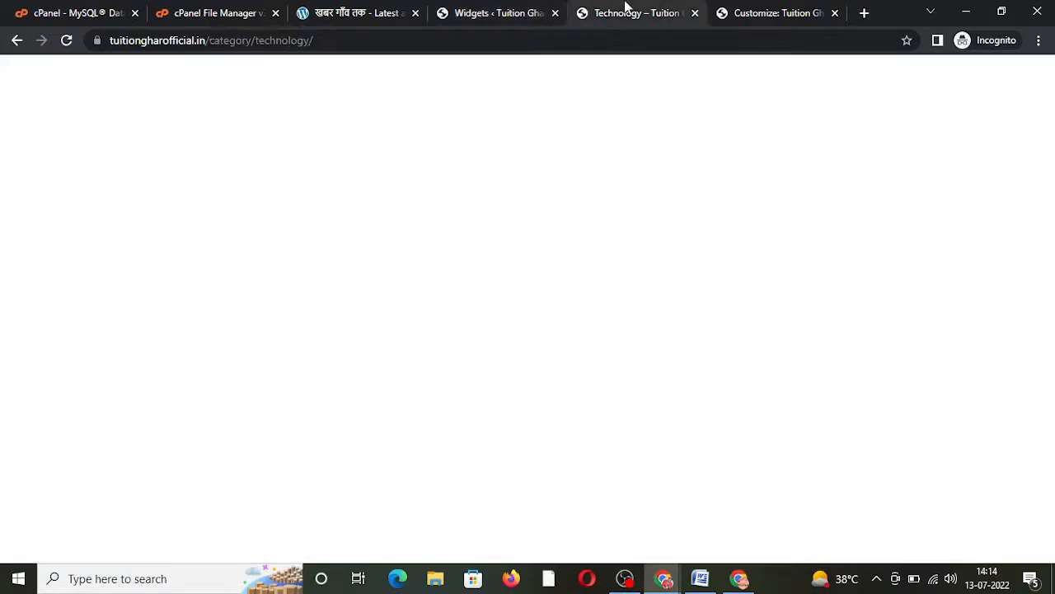
Step: Go to the live home page and scroll through its Column Post and Grid Post sections
{"action": "scroll", "coordinate": [1049, 122], "scroll_direction": "up", "scroll_amount": 2}
{"action": "left_click_drag", "start_coordinate": [1049, 122], "coordinate": [1050, 73]}
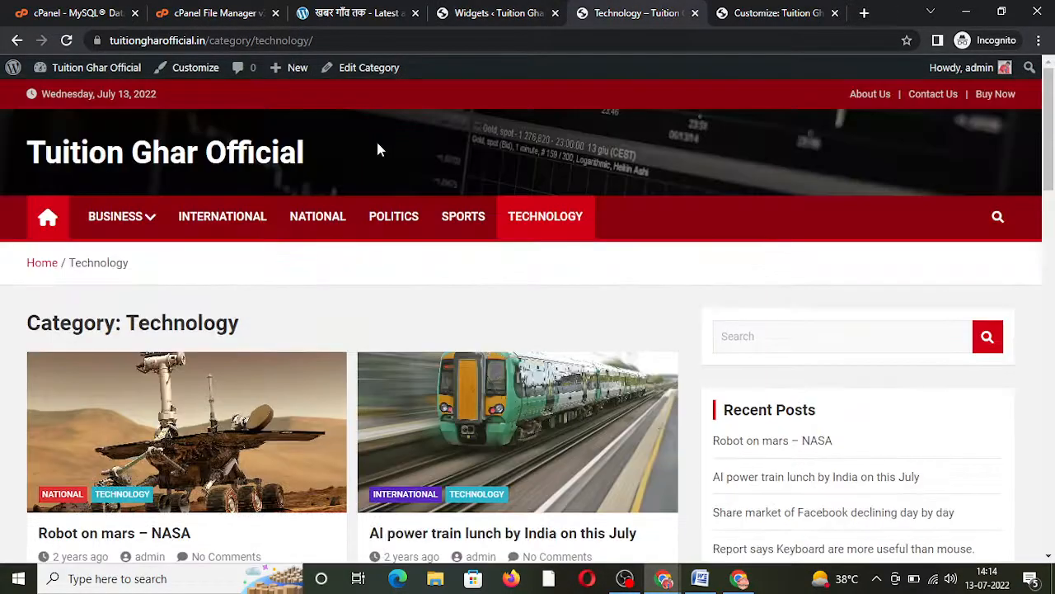
{"action": "left_click", "coordinate": [49, 217]}
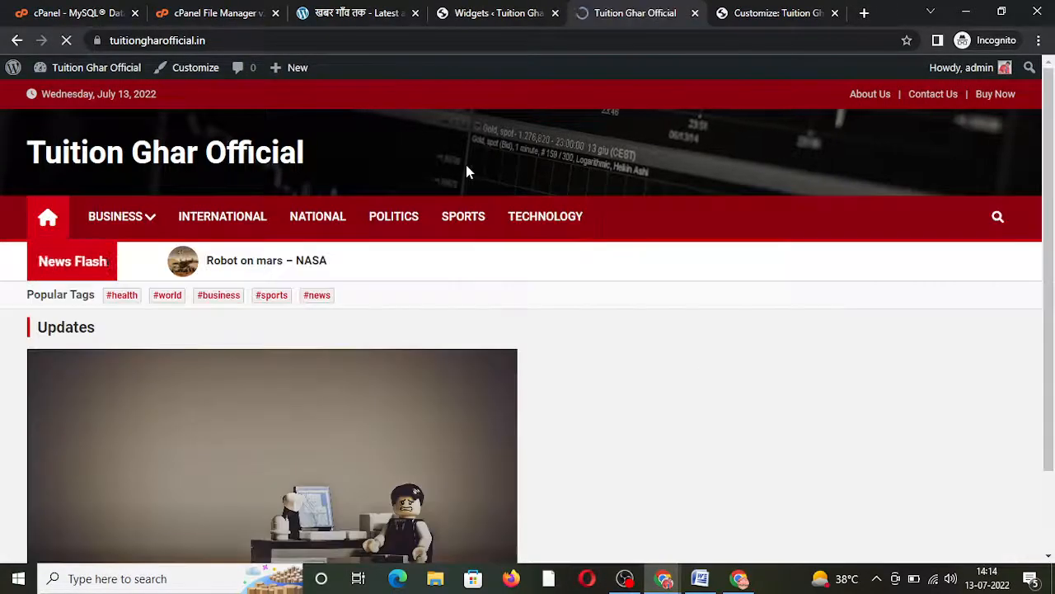
{"action": "left_click_drag", "start_coordinate": [1051, 117], "coordinate": [1049, 311]}
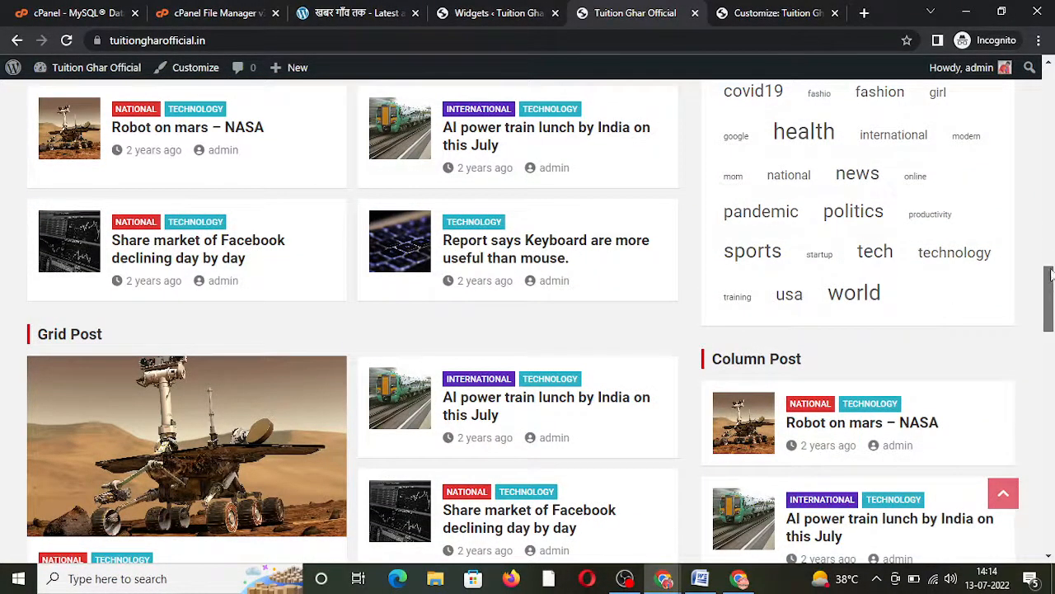
{"action": "left_click_drag", "start_coordinate": [1051, 277], "coordinate": [1052, 302]}
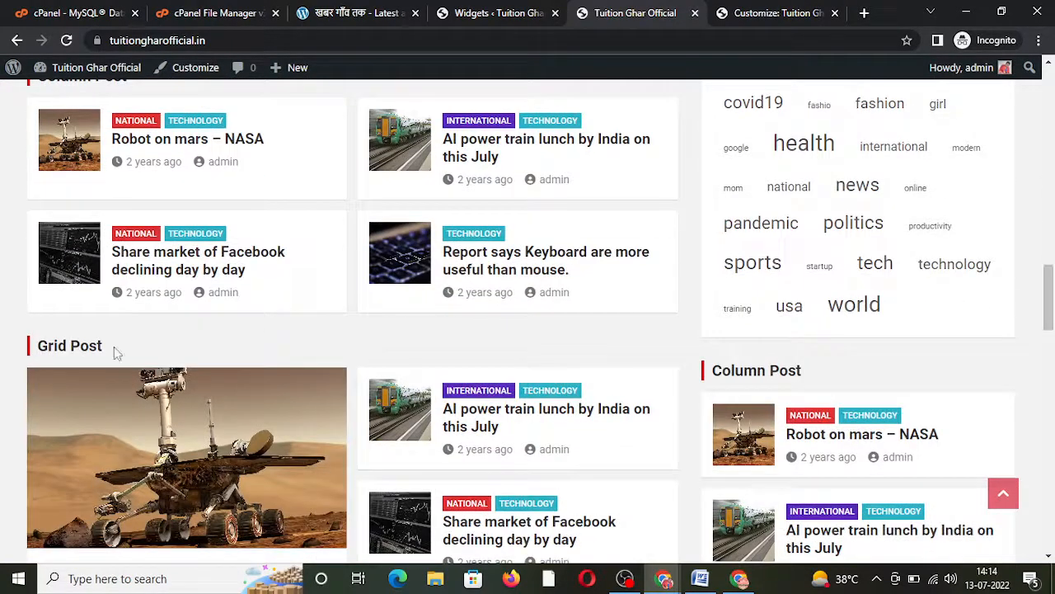
{"action": "triple_click", "coordinate": [93, 346]}
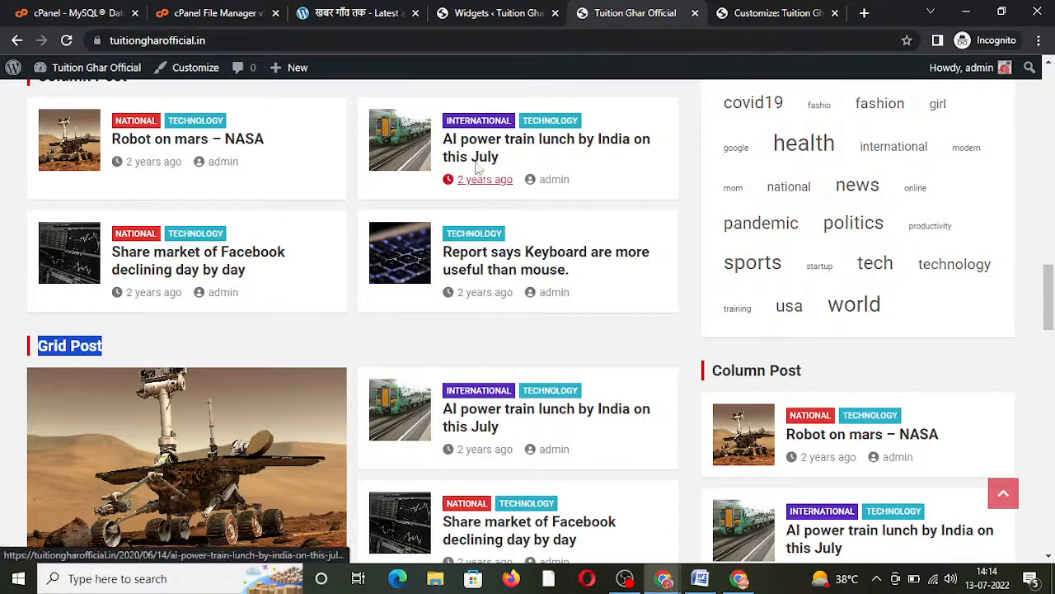
{"action": "left_click", "coordinate": [484, 12]}
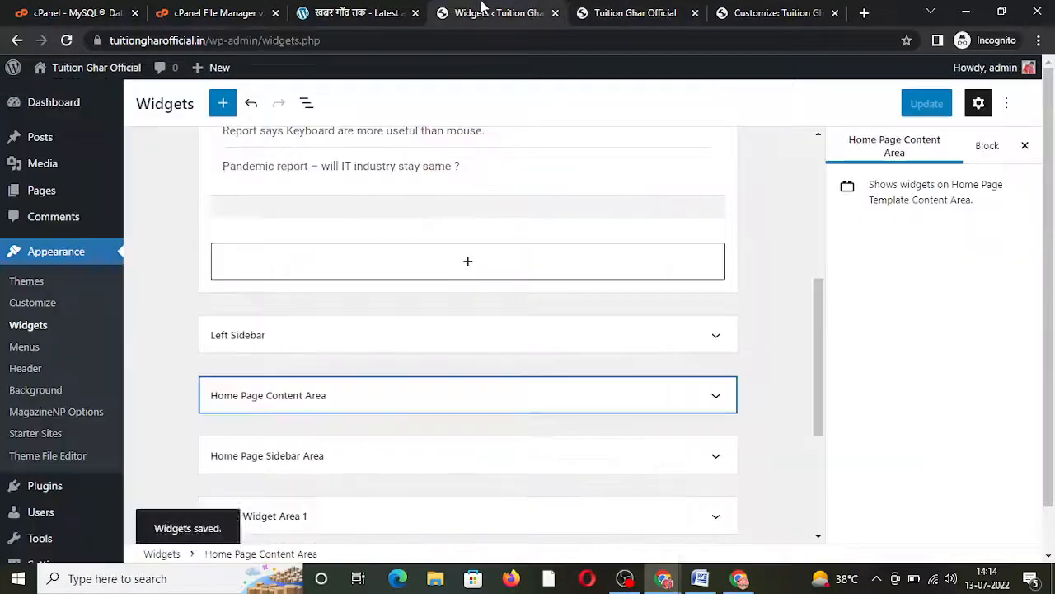
Step: Expand Home Page Content Area and clear the first Block Post widget's title
{"action": "left_click", "coordinate": [385, 397]}
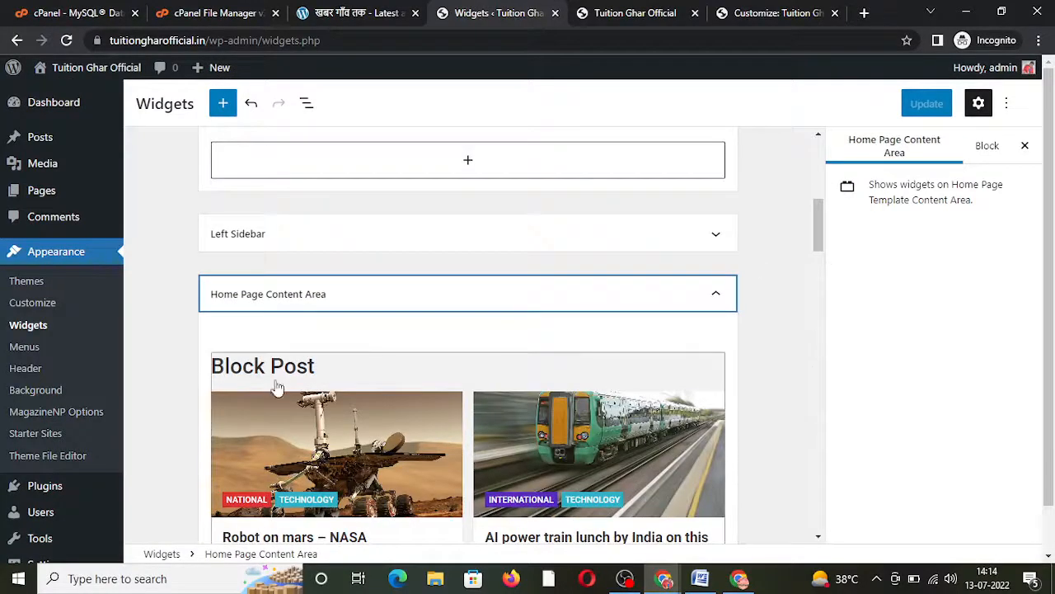
{"action": "left_click", "coordinate": [312, 429]}
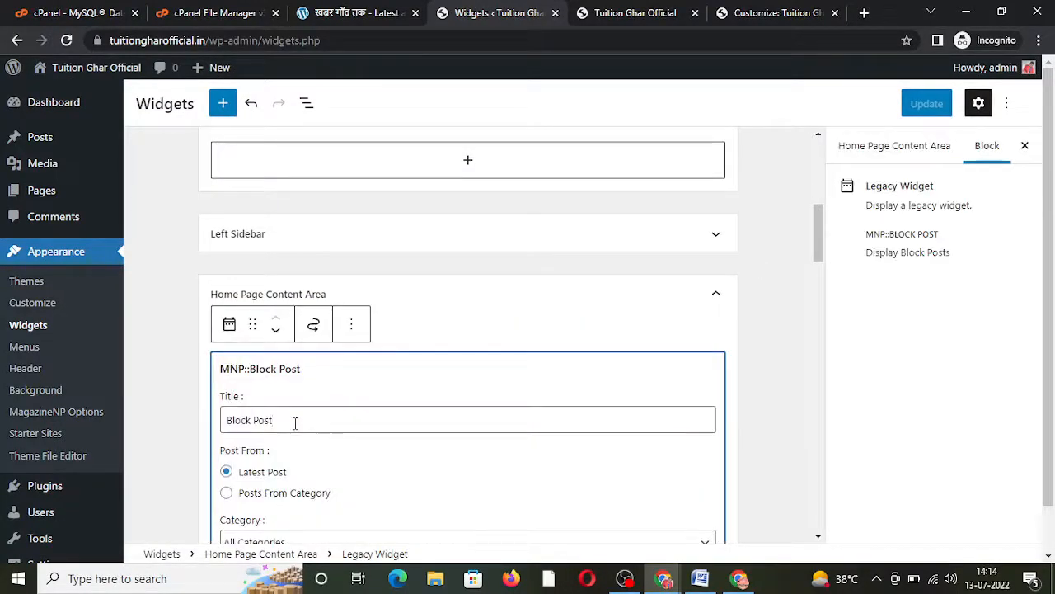
{"action": "left_click_drag", "start_coordinate": [294, 422], "coordinate": [132, 431]}
{"action": "key", "text": "BackSpace"}
{"action": "left_click", "coordinate": [186, 425]}
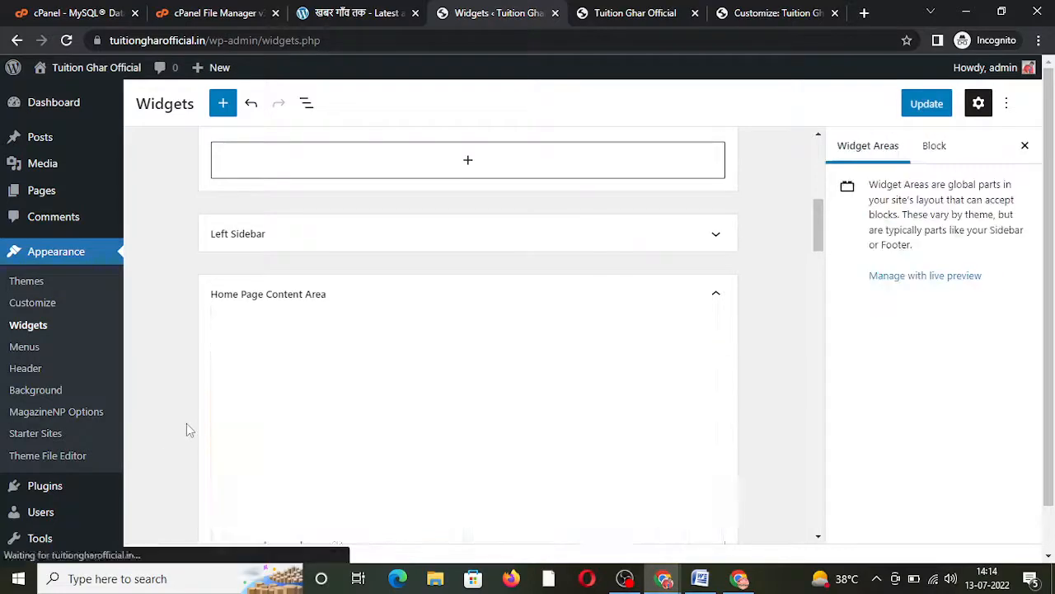
{"action": "left_click_drag", "start_coordinate": [820, 221], "coordinate": [822, 306]}
Step: Clear the titles of the Column Post and Grid Post widgets
{"action": "left_click", "coordinate": [578, 277]}
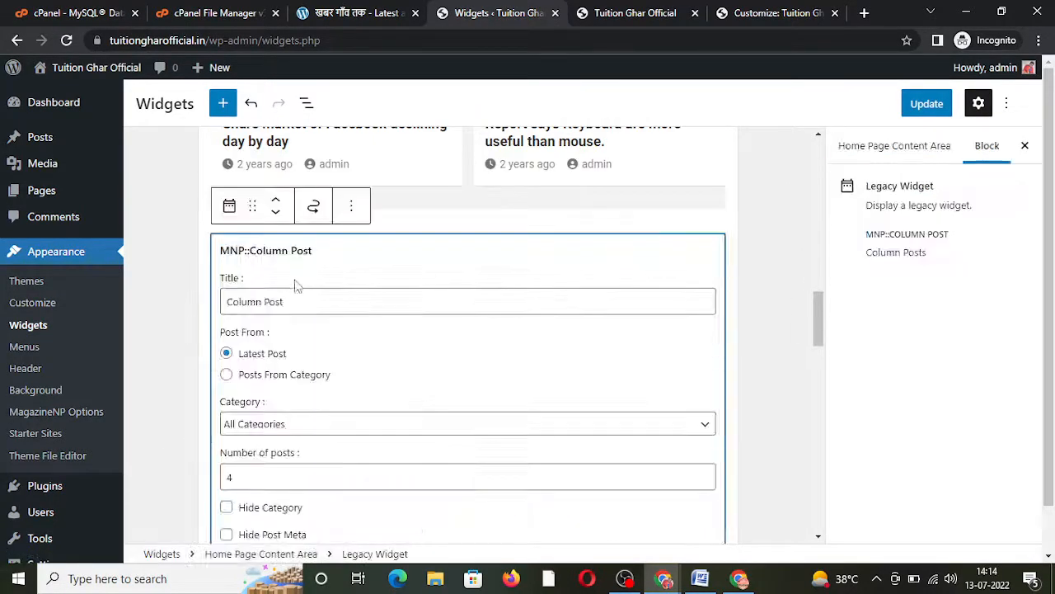
{"action": "left_click_drag", "start_coordinate": [289, 305], "coordinate": [164, 311]}
{"action": "key", "text": "BackSpace"}
{"action": "left_click", "coordinate": [164, 312]}
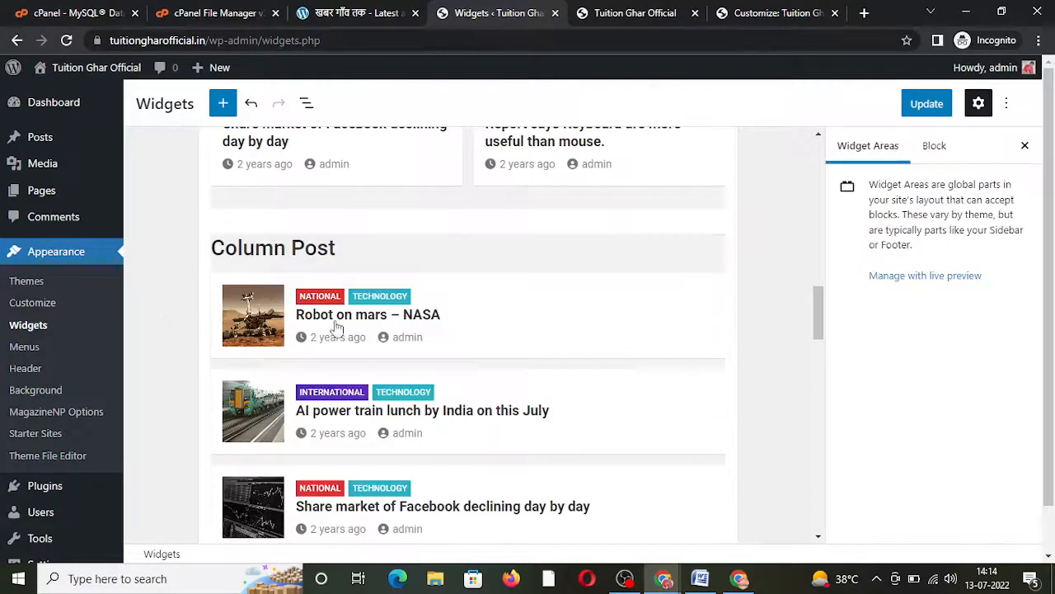
{"action": "left_click_drag", "start_coordinate": [819, 323], "coordinate": [820, 369]}
{"action": "left_click", "coordinate": [575, 407]}
{"action": "left_click", "coordinate": [285, 304]}
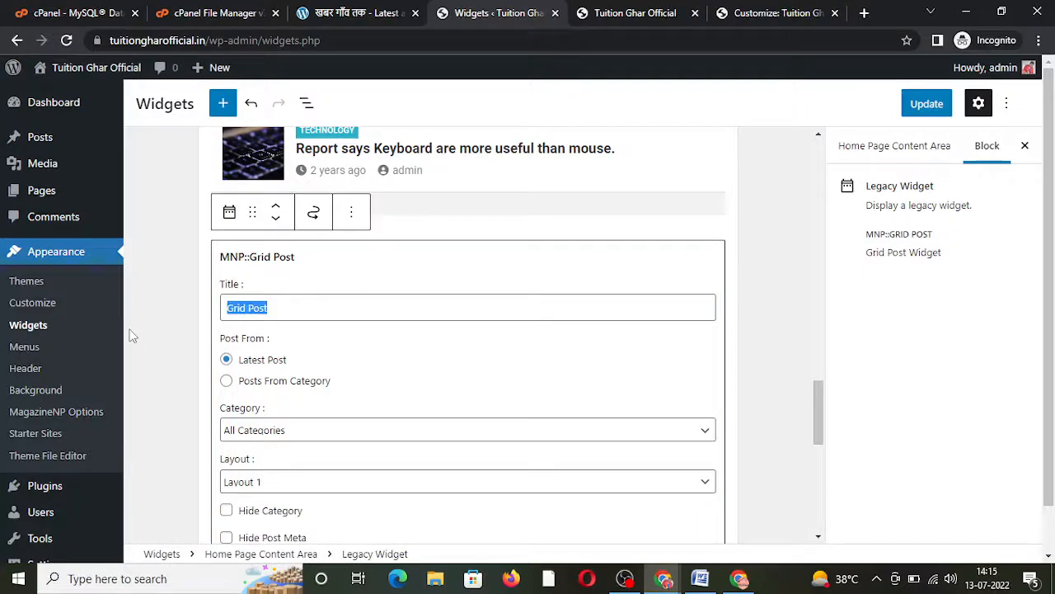
{"action": "key", "text": "BackSpace"}
{"action": "left_click", "coordinate": [164, 340]}
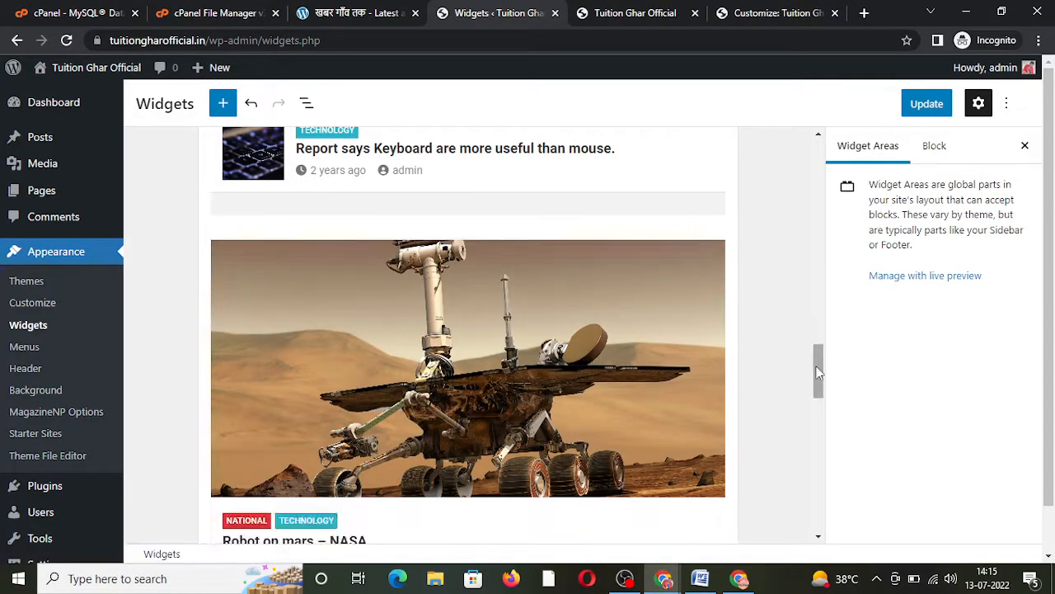
Step: Clear the second Block Post widget's title and save the widget changes
{"action": "left_click_drag", "start_coordinate": [819, 372], "coordinate": [822, 467]}
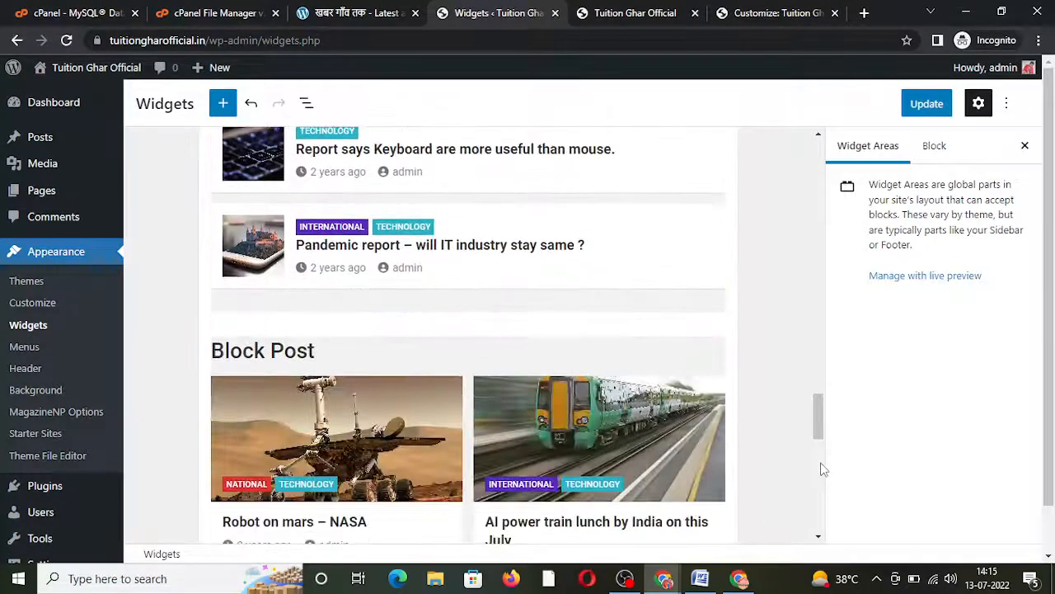
{"action": "left_click", "coordinate": [551, 443]}
{"action": "left_click_drag", "start_coordinate": [283, 405], "coordinate": [199, 409]}
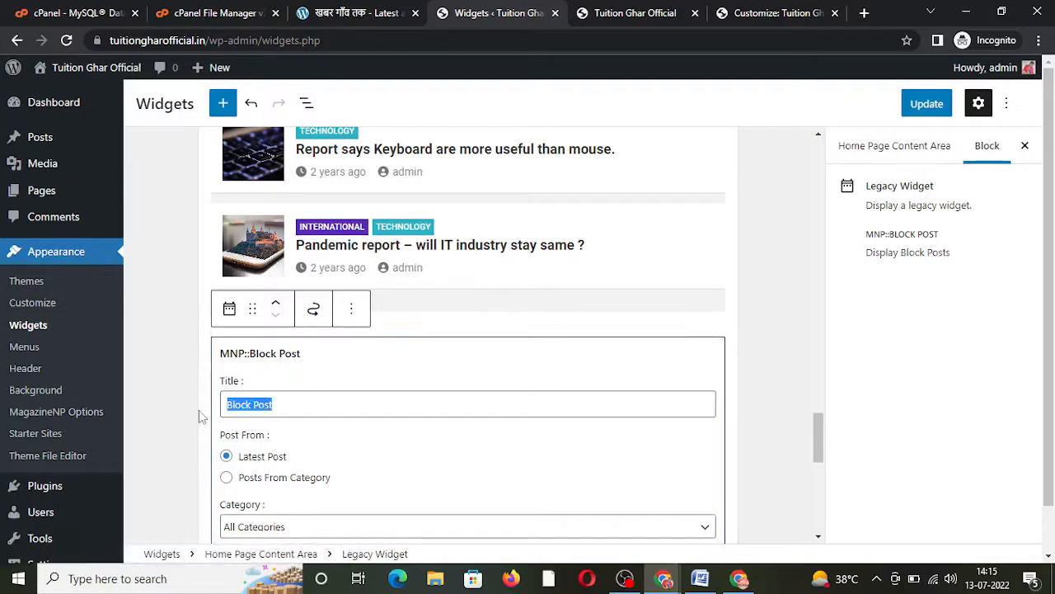
{"action": "key", "text": "BackSpace"}
{"action": "left_click_drag", "start_coordinate": [818, 412], "coordinate": [825, 482]}
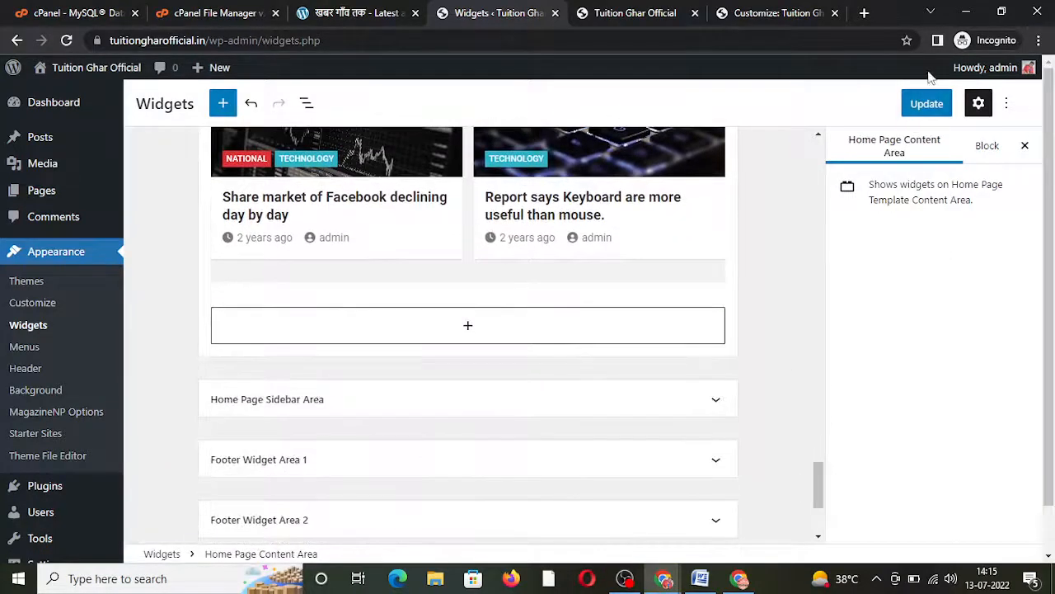
{"action": "left_click", "coordinate": [926, 103]}
{"action": "left_click", "coordinate": [371, 411]}
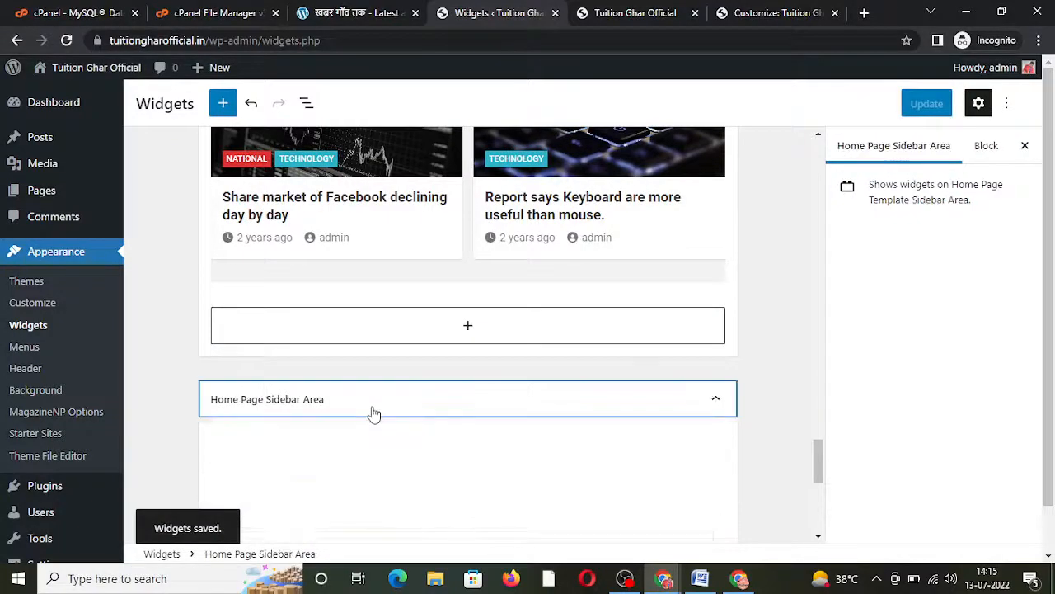
{"action": "left_click", "coordinate": [610, 10]}
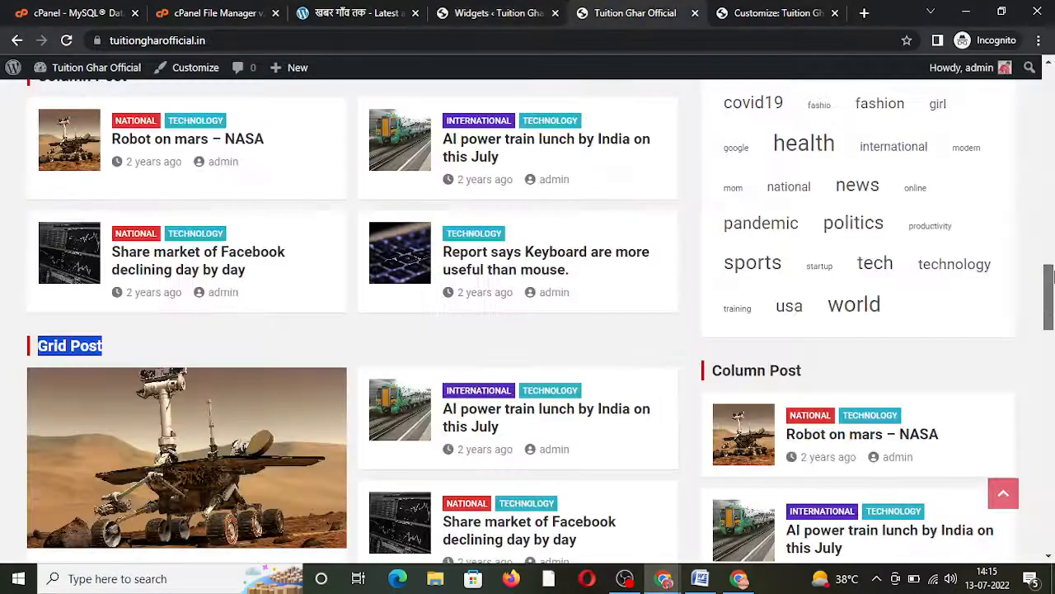
{"action": "scroll", "coordinate": [629, 242], "scroll_direction": "up", "scroll_amount": 5}
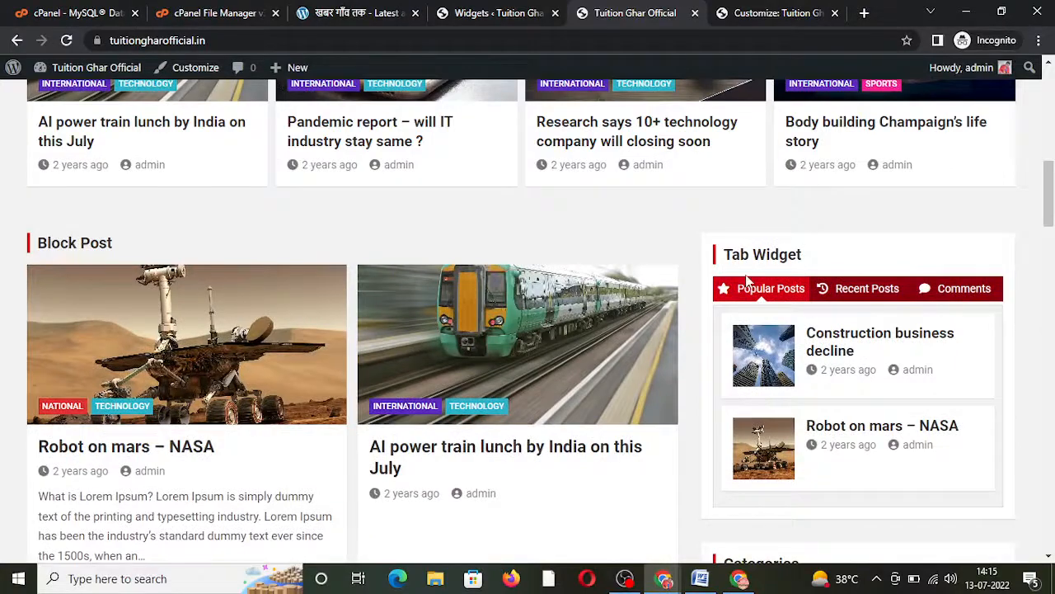
{"action": "left_click_drag", "start_coordinate": [1053, 237], "coordinate": [1049, 351]}
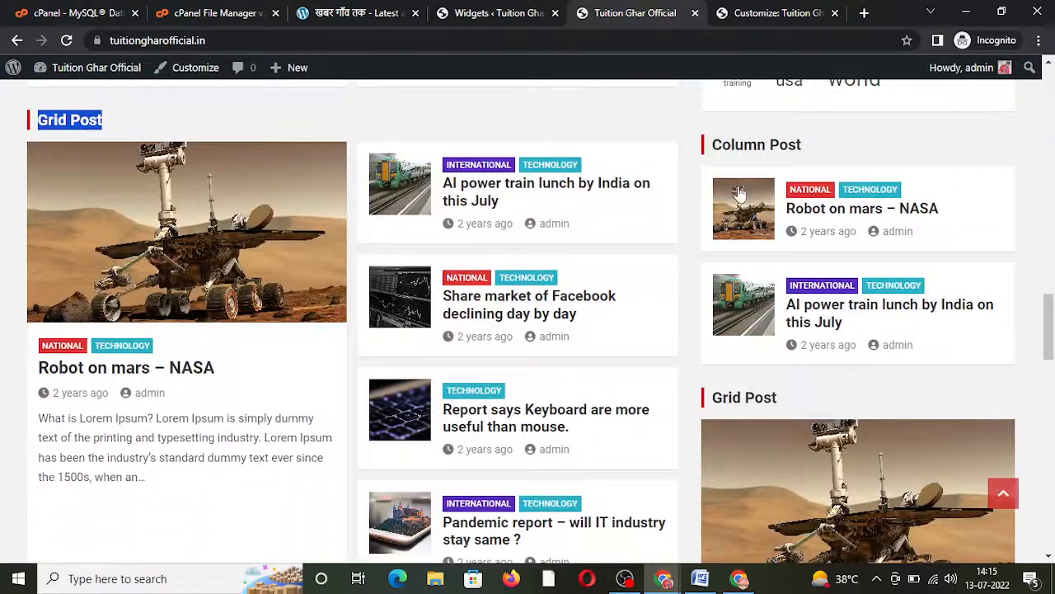
{"action": "left_click", "coordinate": [495, 12]}
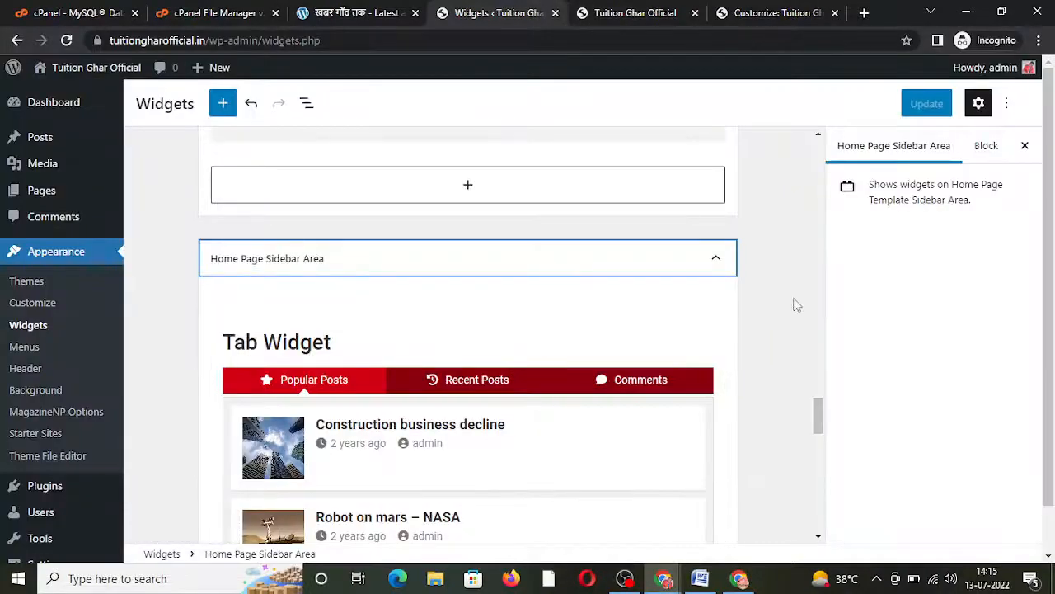
Step: Retitle the Tab Widget to 'Latest Posts'
{"action": "left_click", "coordinate": [350, 377]}
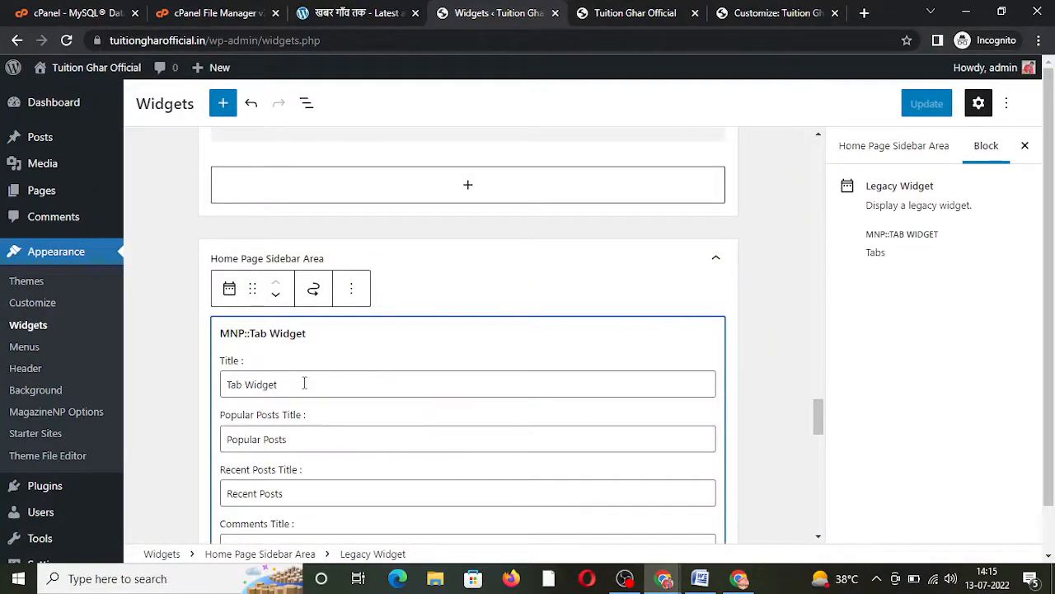
{"action": "left_click_drag", "start_coordinate": [304, 388], "coordinate": [182, 405]}
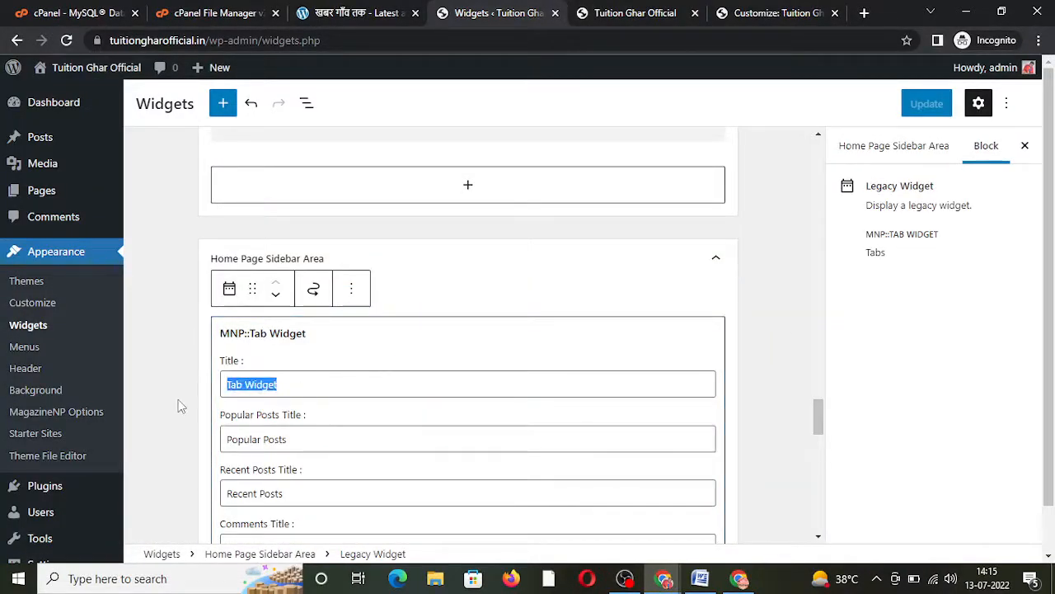
{"action": "type", "text": "Latest Posts"}
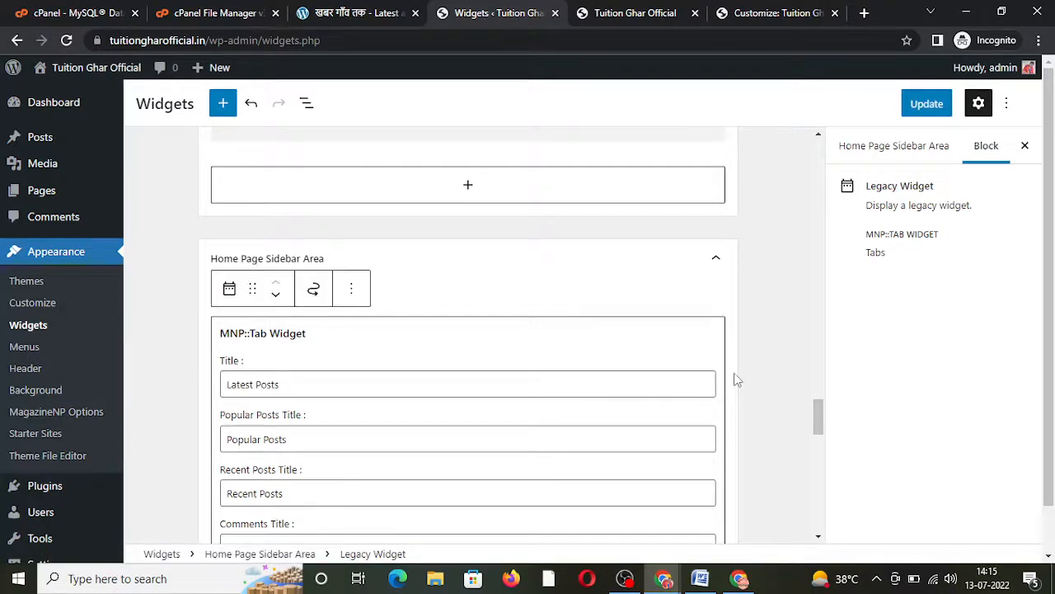
{"action": "left_click", "coordinate": [789, 384]}
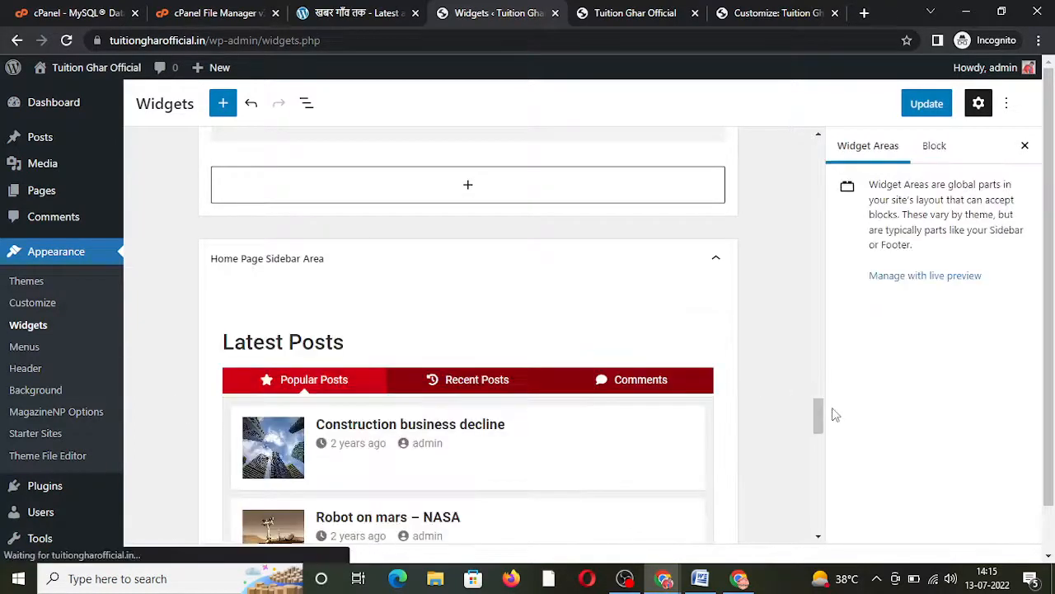
{"action": "left_click_drag", "start_coordinate": [817, 415], "coordinate": [817, 473]}
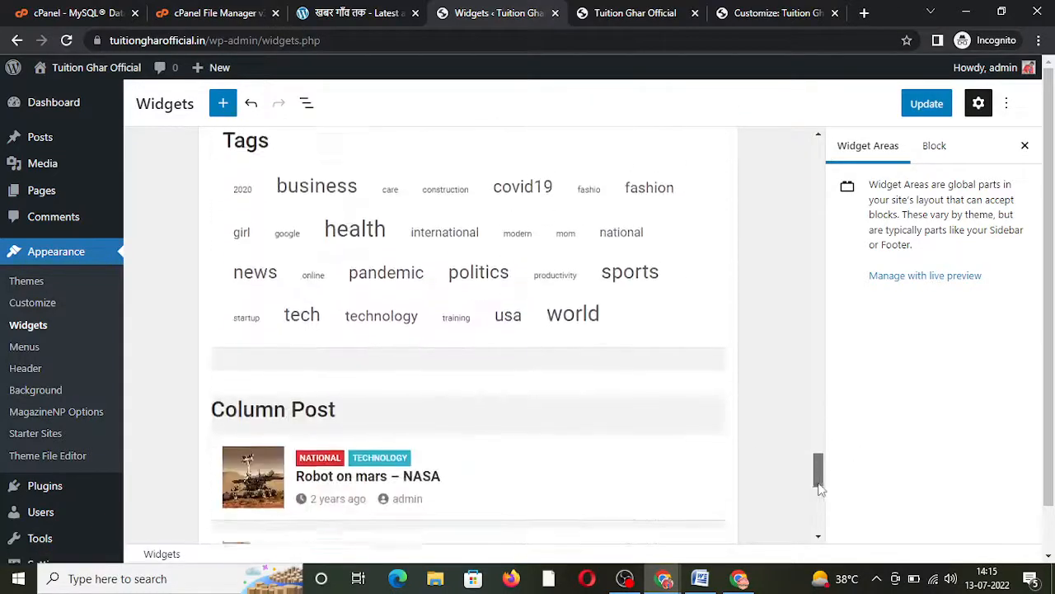
Step: Remove the Tags legacy widget from the Home Page Sidebar Area
{"action": "left_click", "coordinate": [558, 265]}
{"action": "left_click", "coordinate": [351, 156]}
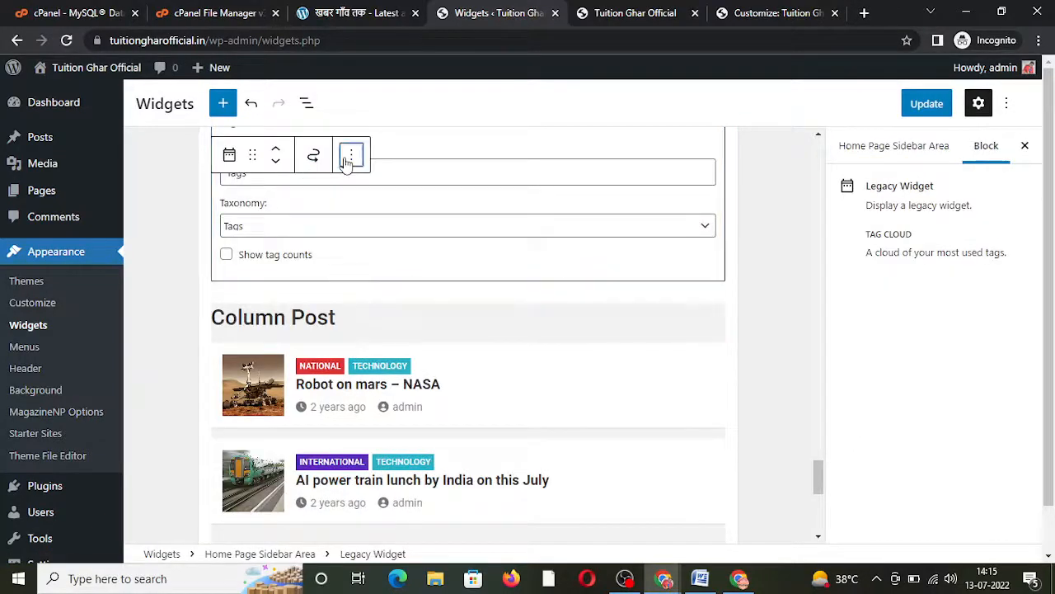
{"action": "left_click", "coordinate": [375, 426]}
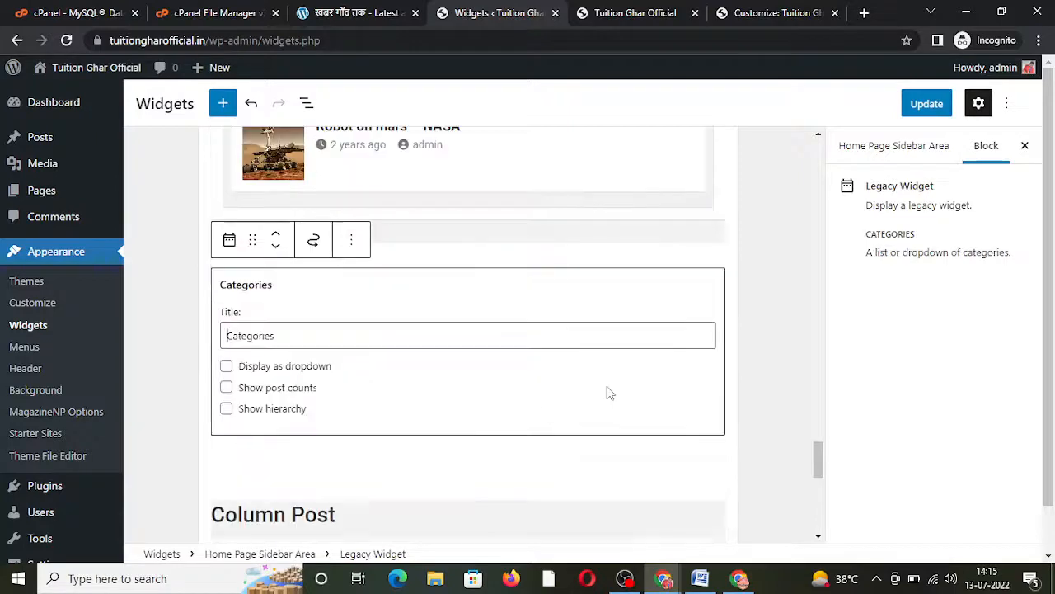
{"action": "left_click", "coordinate": [774, 450]}
{"action": "left_click_drag", "start_coordinate": [820, 448], "coordinate": [824, 497]}
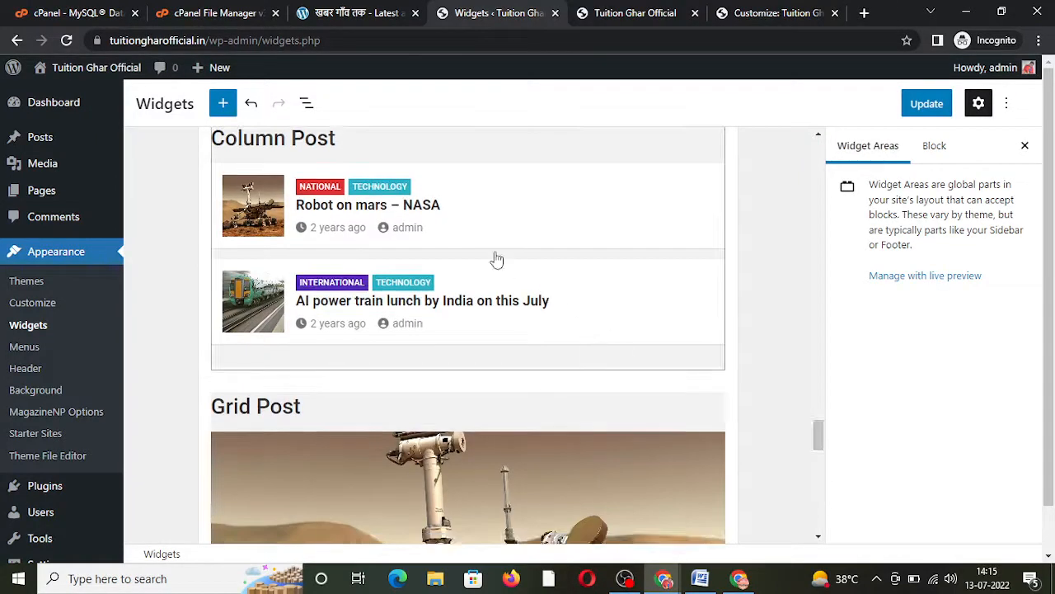
Step: Remove the Column Post and Grid Post legacy widgets, leaving Categories last
{"action": "left_click", "coordinate": [496, 259]}
{"action": "left_click", "coordinate": [351, 157]}
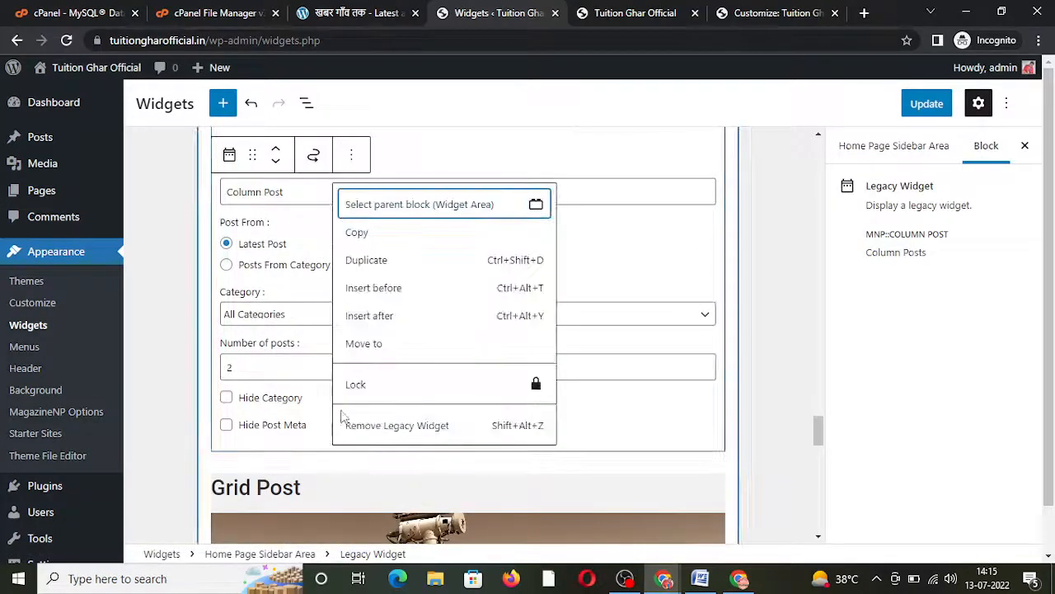
{"action": "left_click", "coordinate": [350, 426]}
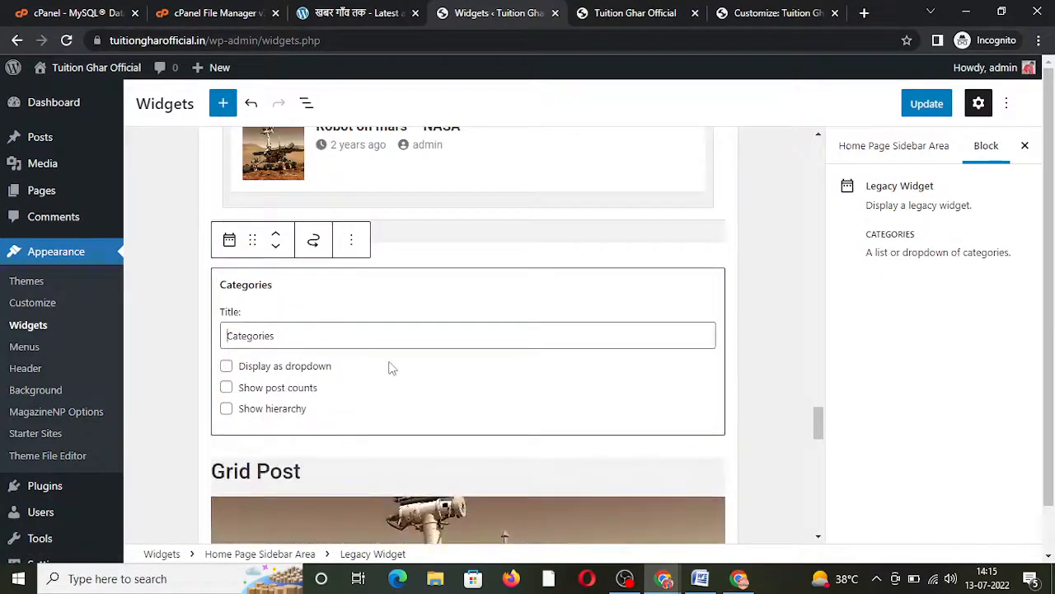
{"action": "left_click", "coordinate": [366, 497]}
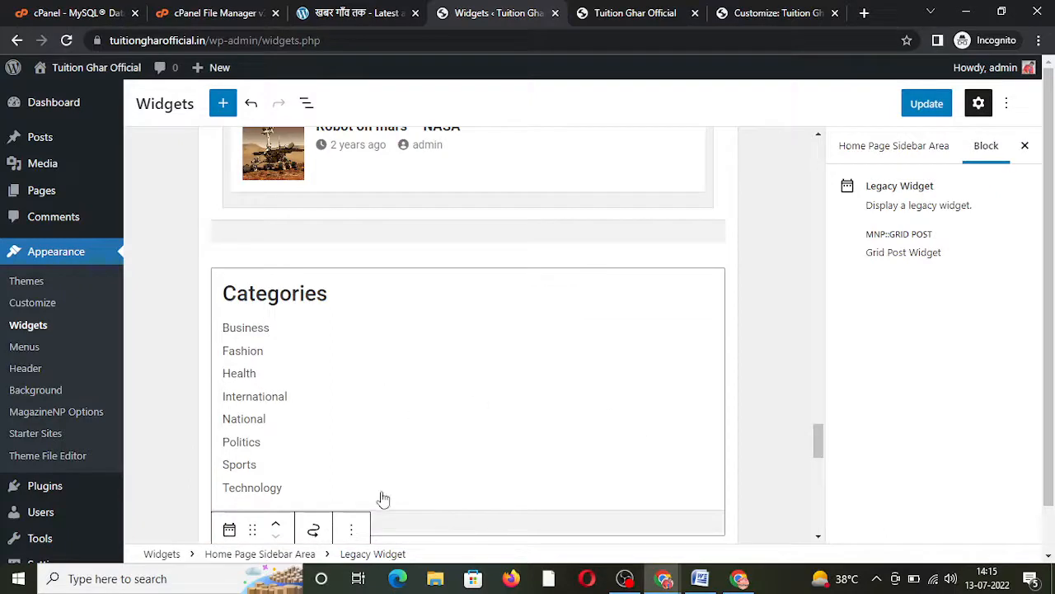
{"action": "left_click", "coordinate": [351, 529]}
{"action": "left_click", "coordinate": [380, 494]}
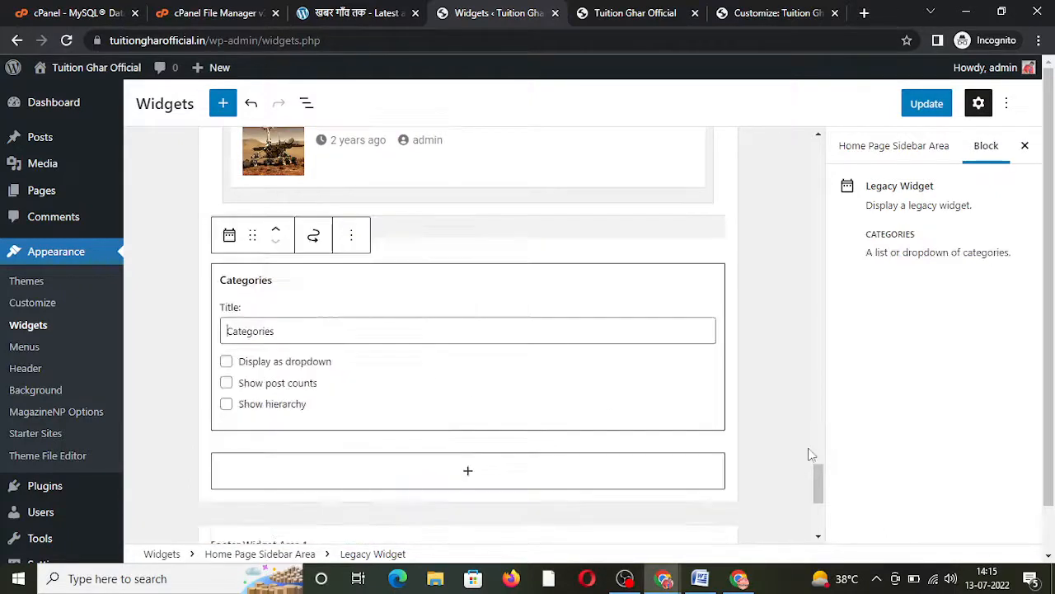
{"action": "left_click_drag", "start_coordinate": [814, 483], "coordinate": [821, 506]}
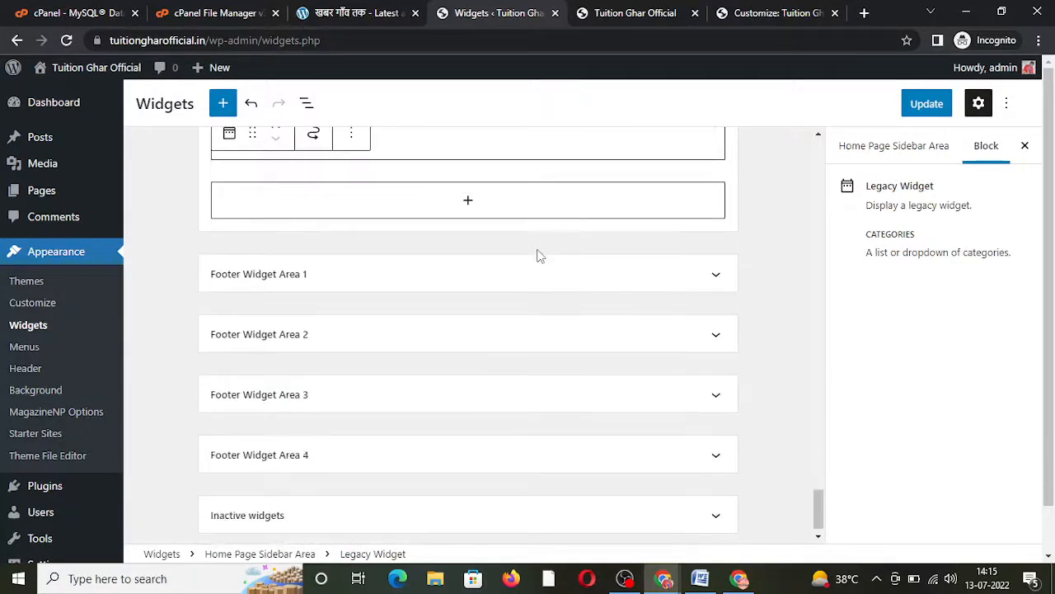
Step: Rename Footer Widget Area 1's Column Post widget to 'Latest Posts', then expand Footer Widget Area 2
{"action": "left_click", "coordinate": [516, 279]}
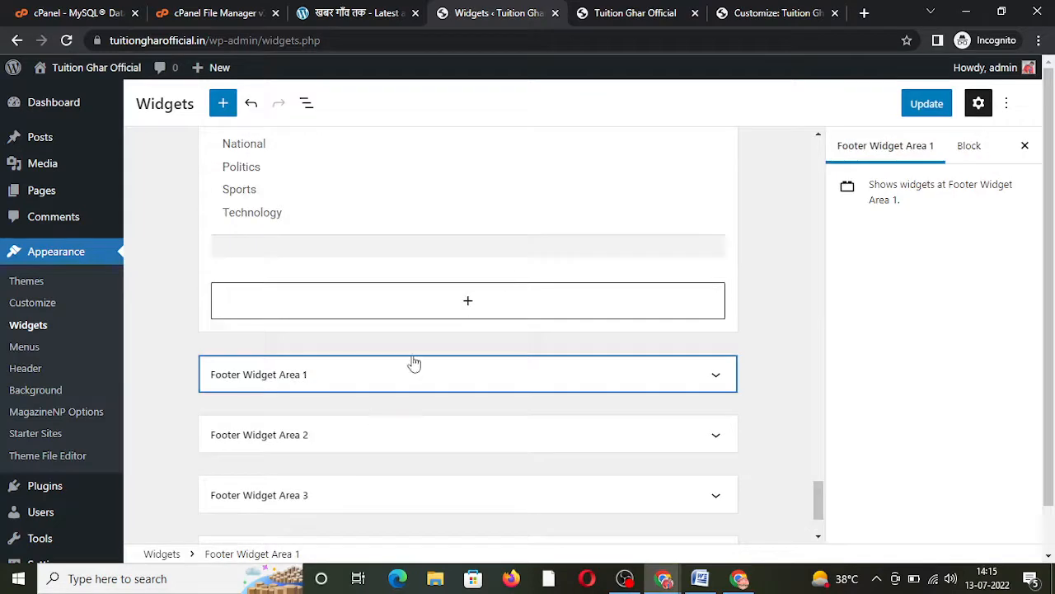
{"action": "left_click", "coordinate": [354, 377]}
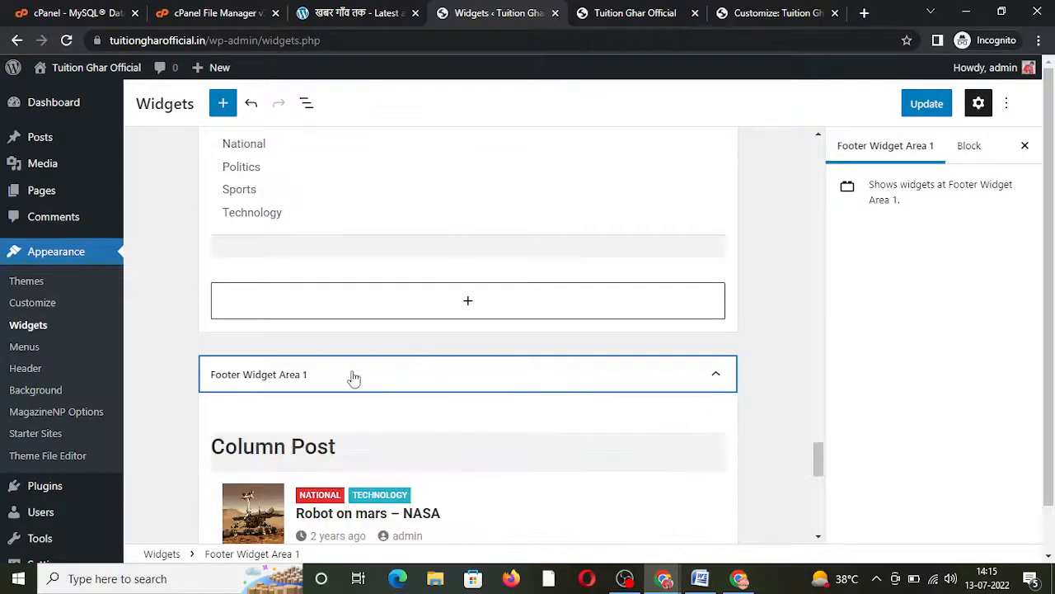
{"action": "left_click", "coordinate": [400, 476]}
{"action": "left_click_drag", "start_coordinate": [286, 503], "coordinate": [105, 518]}
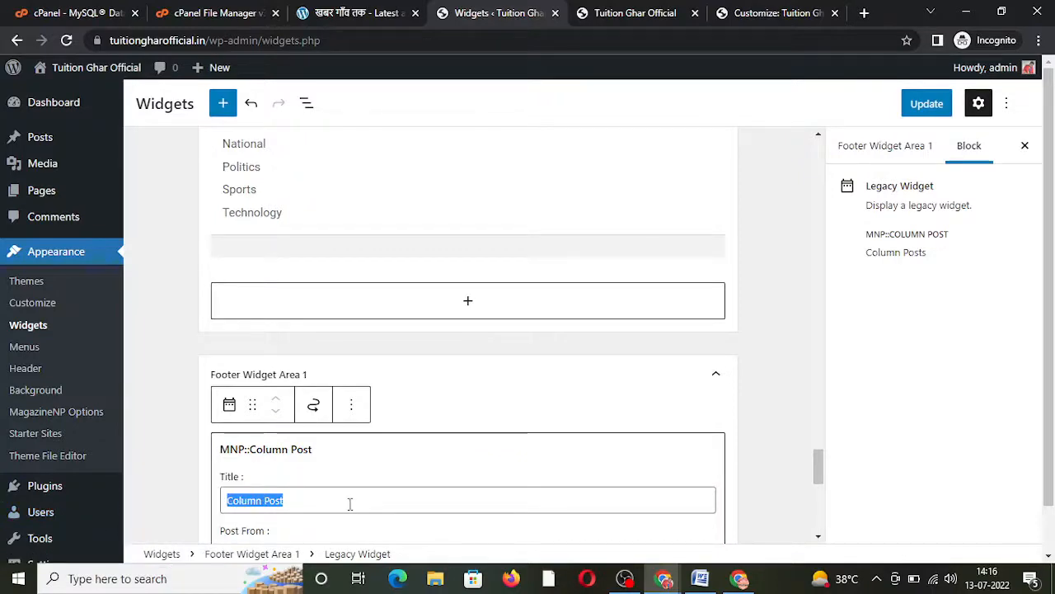
{"action": "type", "text": "Latest Posts"}
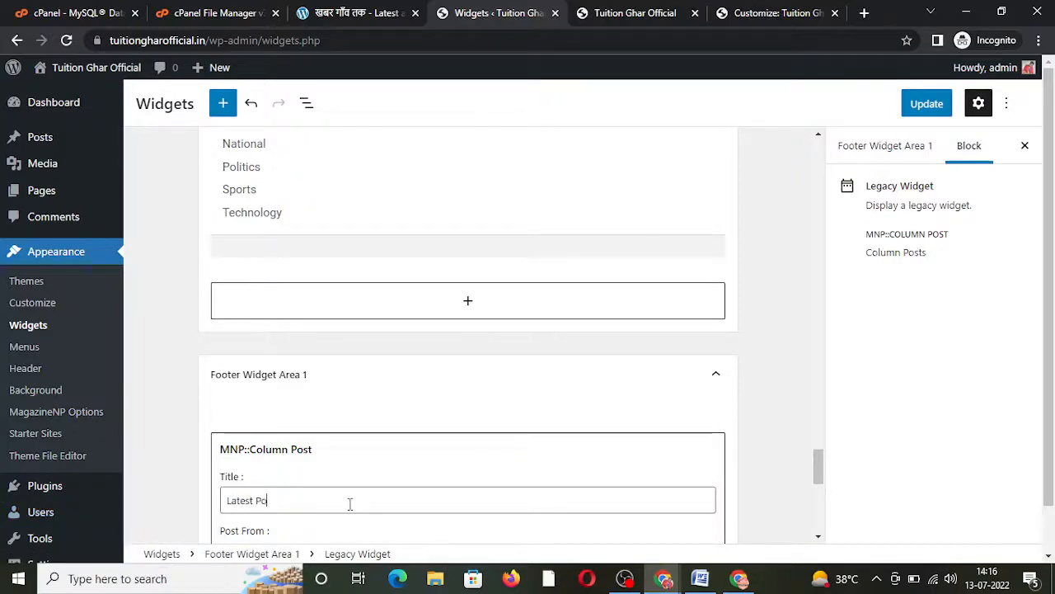
{"action": "left_click", "coordinate": [766, 445]}
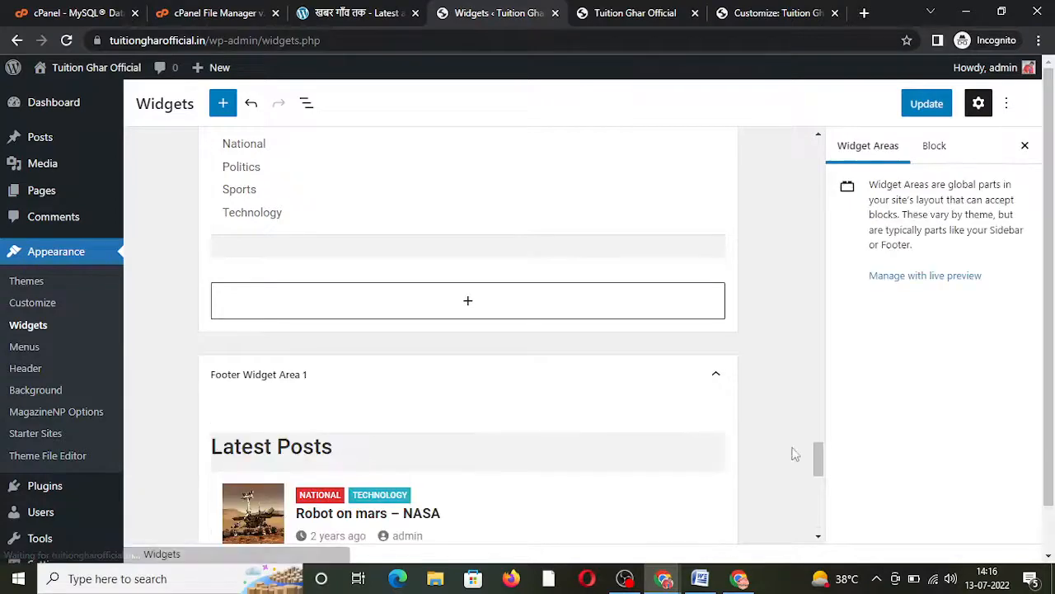
{"action": "left_click_drag", "start_coordinate": [817, 457], "coordinate": [817, 497]}
{"action": "left_click", "coordinate": [499, 407]}
{"action": "left_click", "coordinate": [643, 10]}
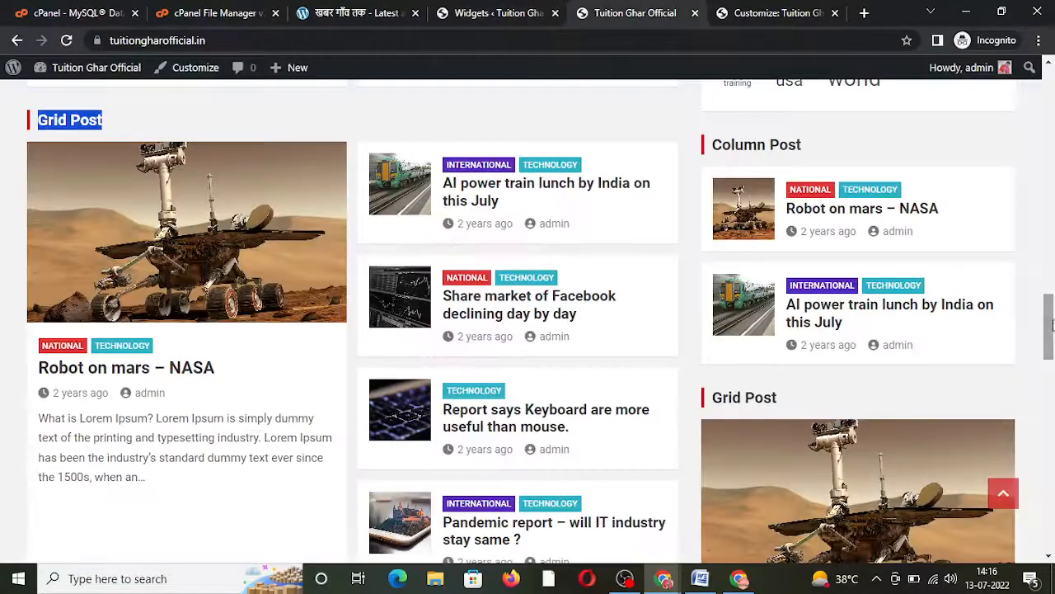
{"action": "left_click_drag", "start_coordinate": [1047, 326], "coordinate": [1050, 492]}
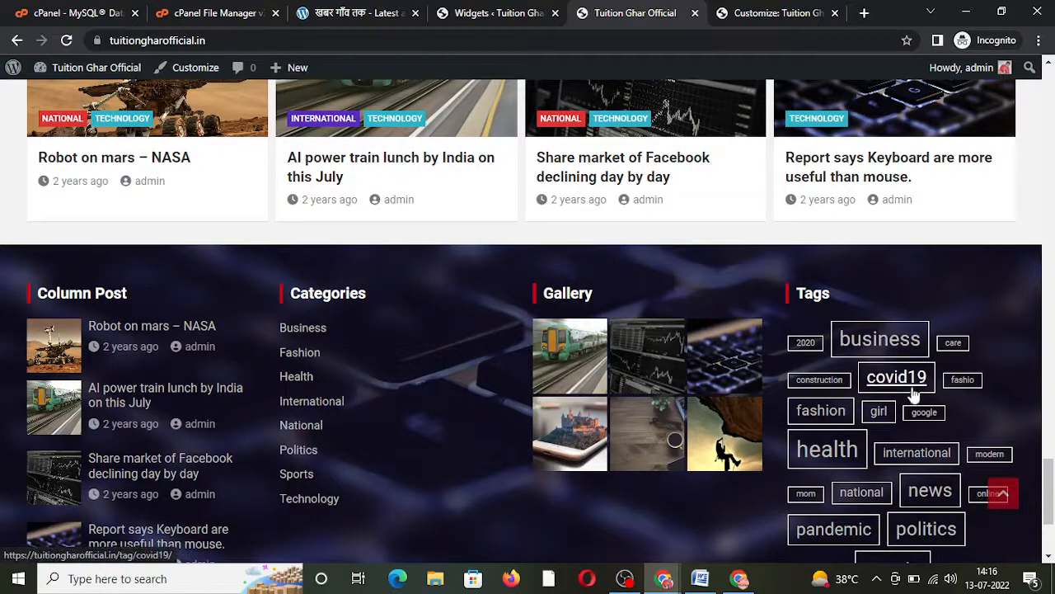
{"action": "left_click", "coordinate": [469, 10]}
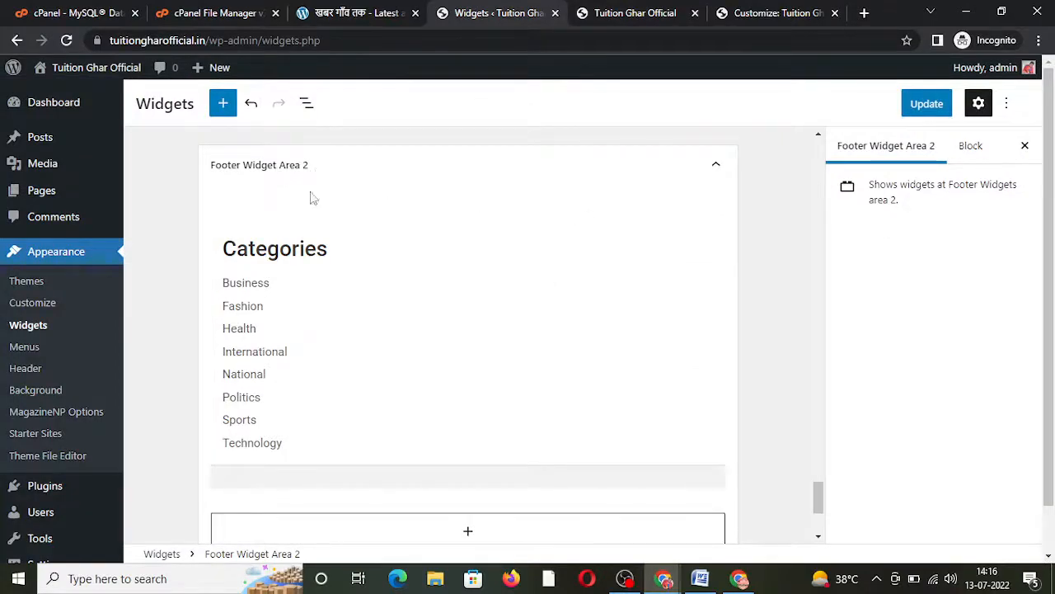
Step: Delete the Tag Cloud widget from Footer Widget Area 4 and save the widget changes
{"action": "left_click", "coordinate": [647, 10]}
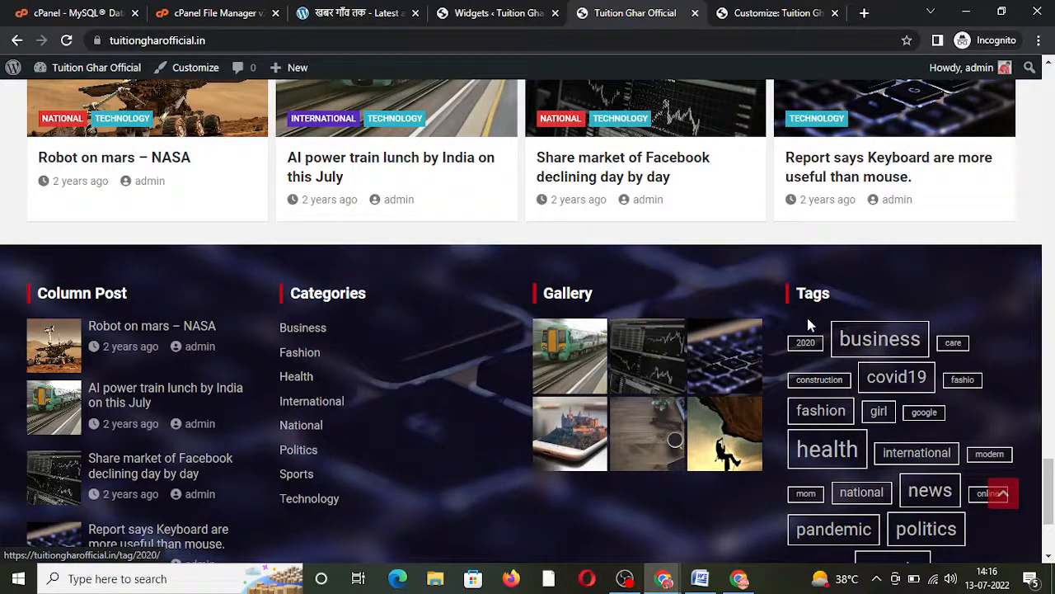
{"action": "left_click", "coordinate": [487, 12]}
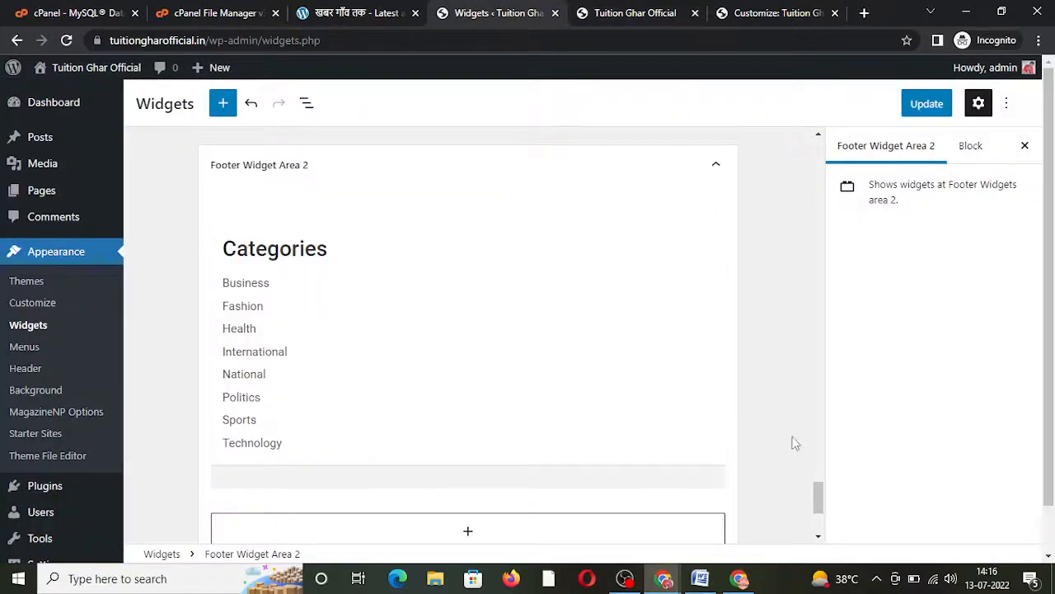
{"action": "left_click_drag", "start_coordinate": [817, 495], "coordinate": [817, 514]}
{"action": "left_click", "coordinate": [447, 440]}
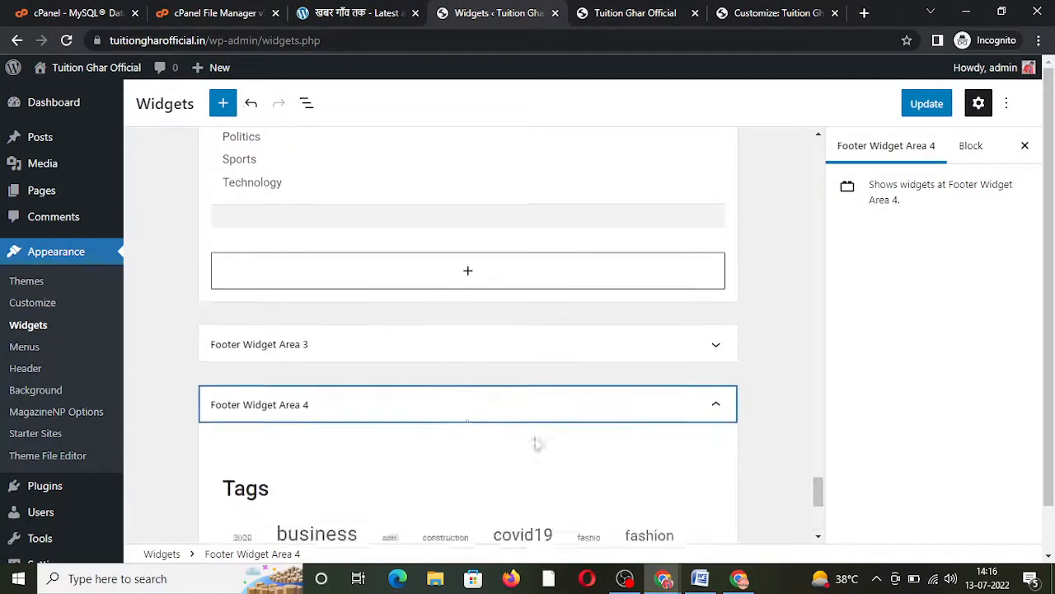
{"action": "left_click", "coordinate": [546, 513]}
{"action": "left_click", "coordinate": [351, 431]}
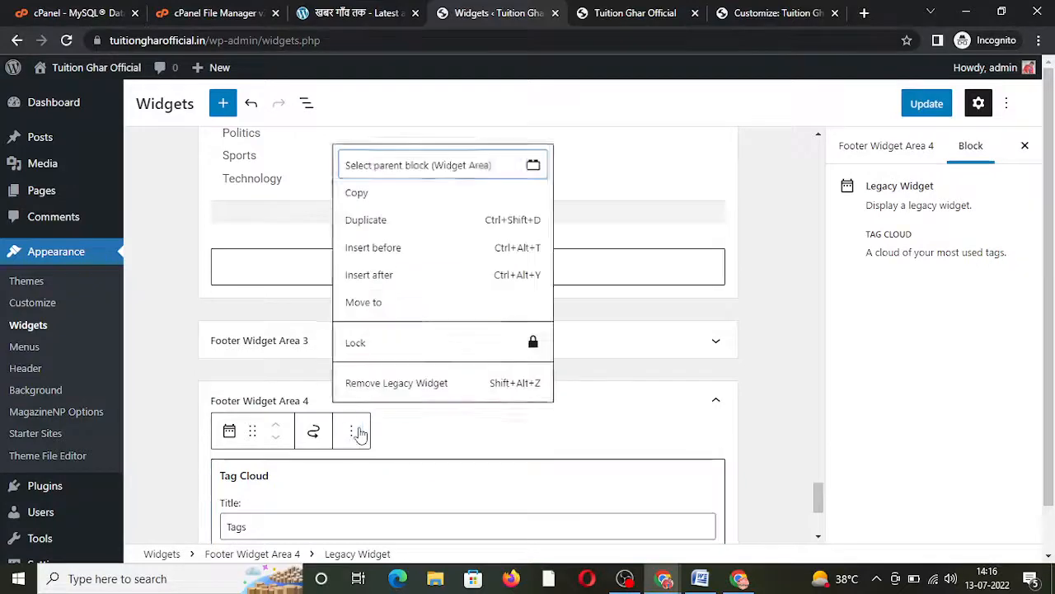
{"action": "left_click", "coordinate": [386, 386]}
{"action": "left_click", "coordinate": [915, 107]}
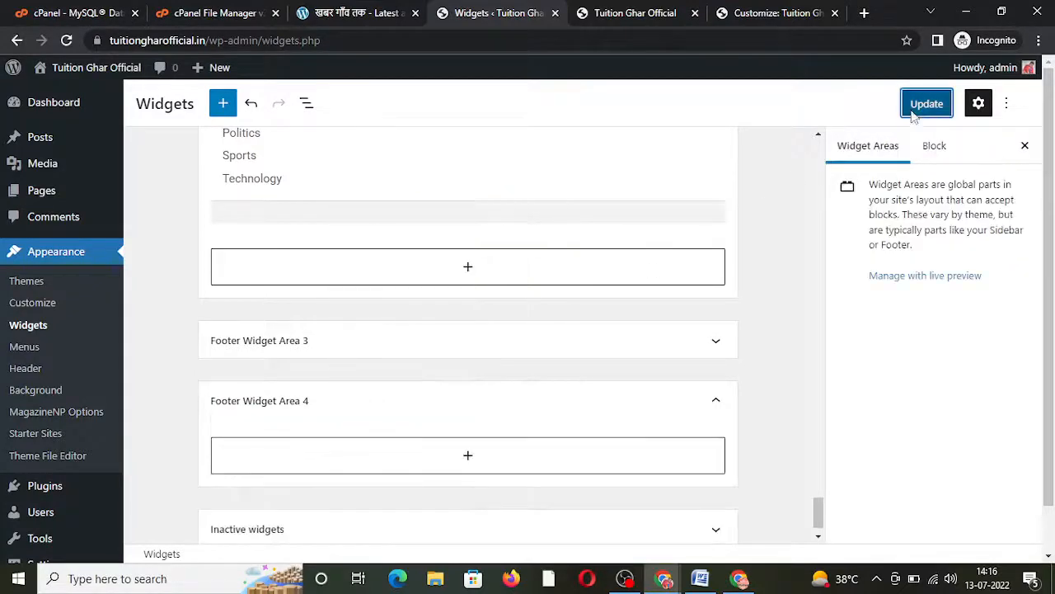
{"action": "left_click", "coordinate": [642, 6]}
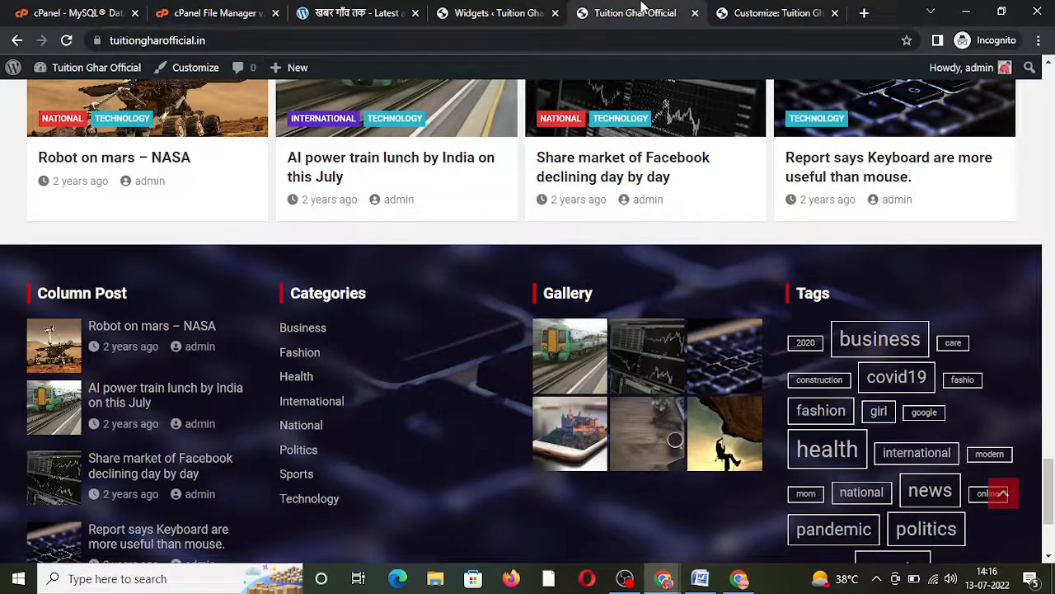
Step: Reload the live site and open the 'Share market of Facebook' post
{"action": "left_click", "coordinate": [68, 40]}
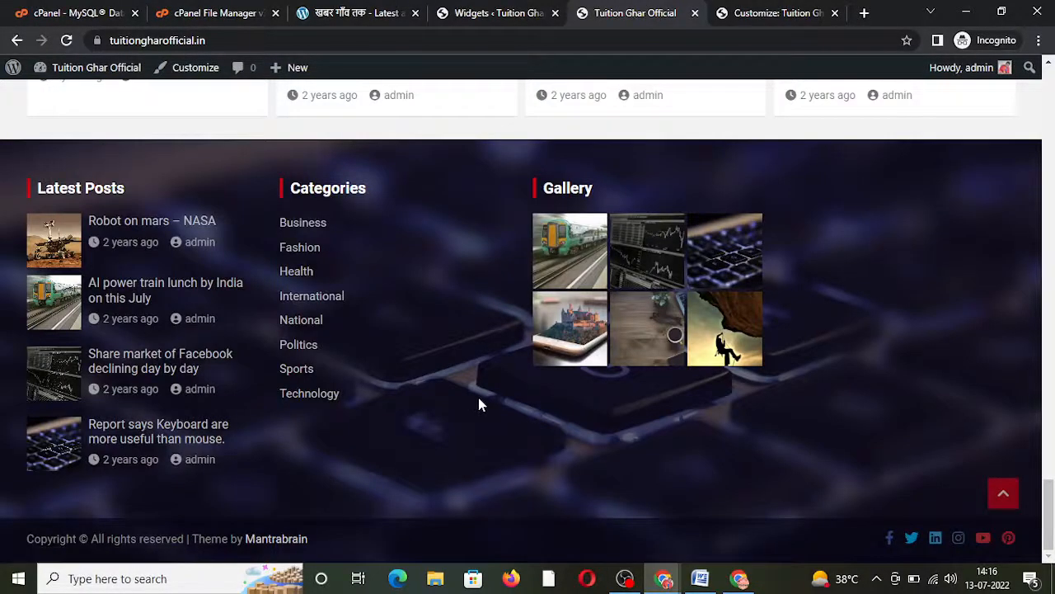
{"action": "scroll", "coordinate": [479, 399], "scroll_direction": "up", "scroll_amount": 10}
{"action": "scroll", "coordinate": [479, 401], "scroll_direction": "up", "scroll_amount": 8}
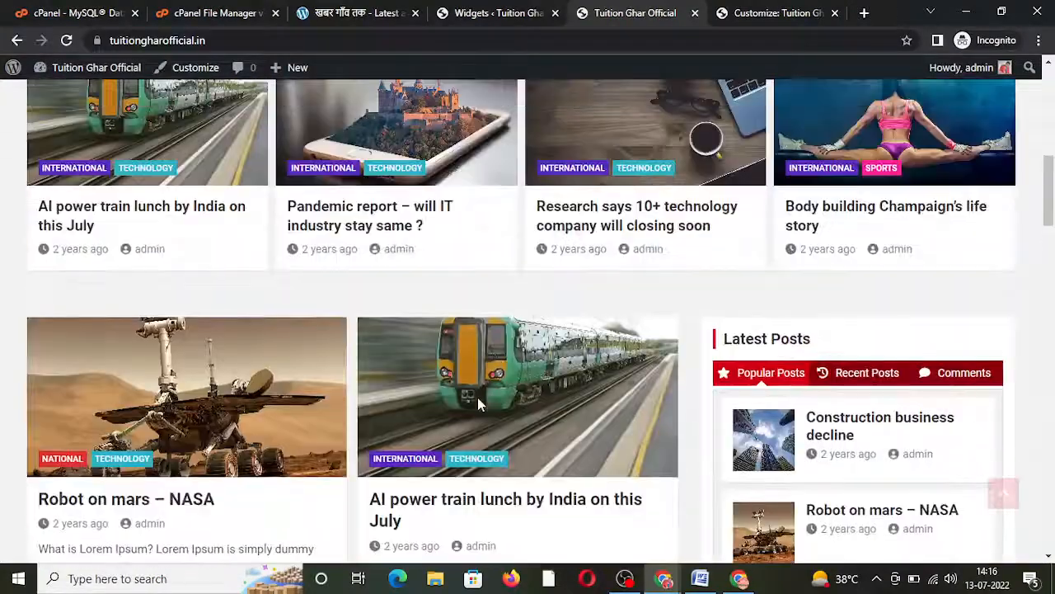
{"action": "scroll", "coordinate": [479, 405], "scroll_direction": "down", "scroll_amount": 1}
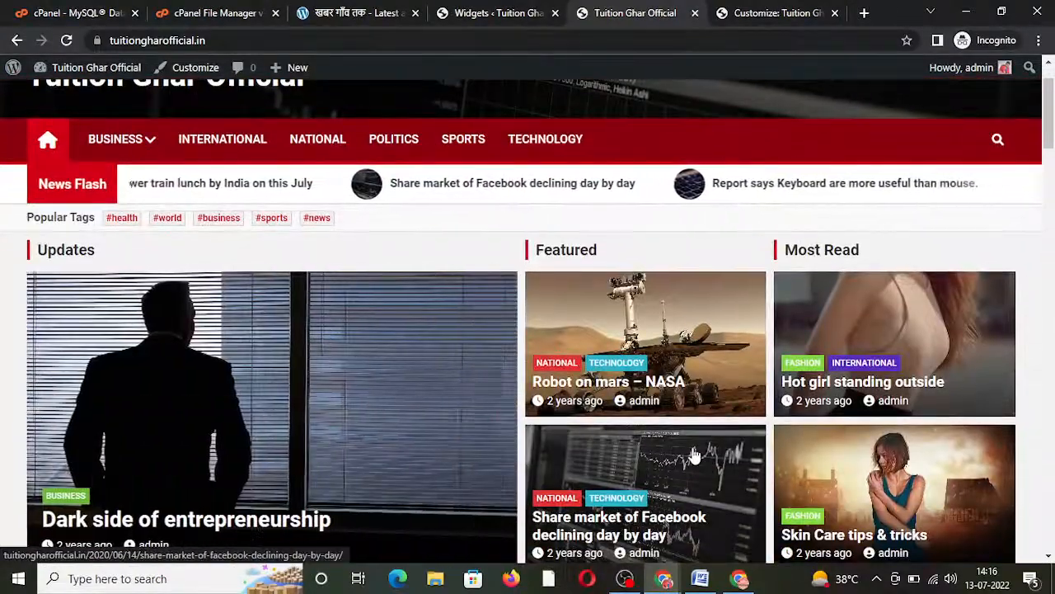
{"action": "scroll", "coordinate": [479, 405], "scroll_direction": "down", "scroll_amount": 1}
{"action": "left_click", "coordinate": [614, 456]}
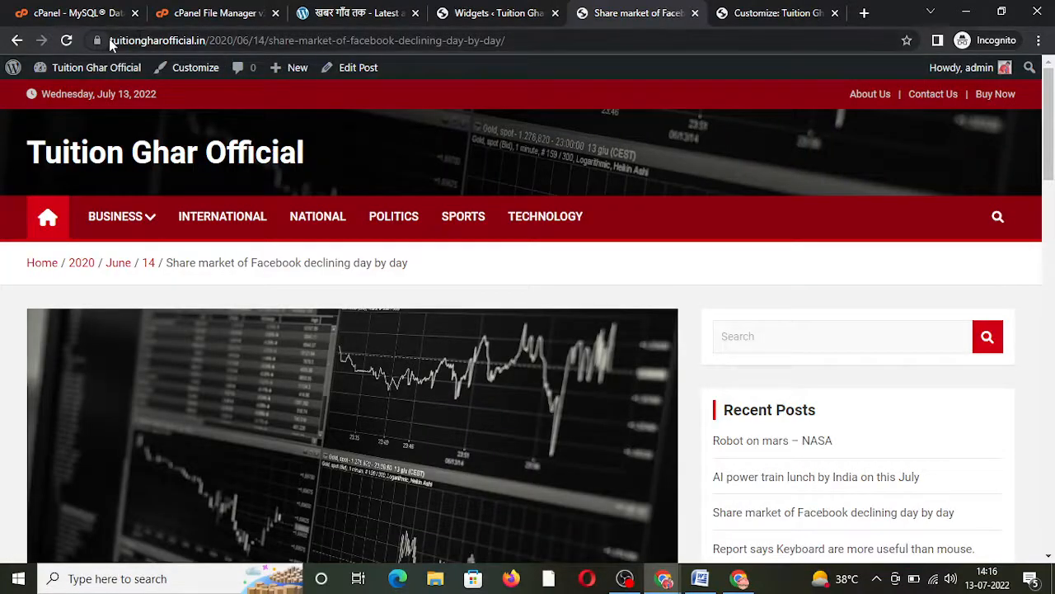
Step: Inspect the post's date-based web address, then go back to the widgets editor
{"action": "left_click_drag", "start_coordinate": [111, 43], "coordinate": [523, 49]}
{"action": "left_click", "coordinate": [519, 41]}
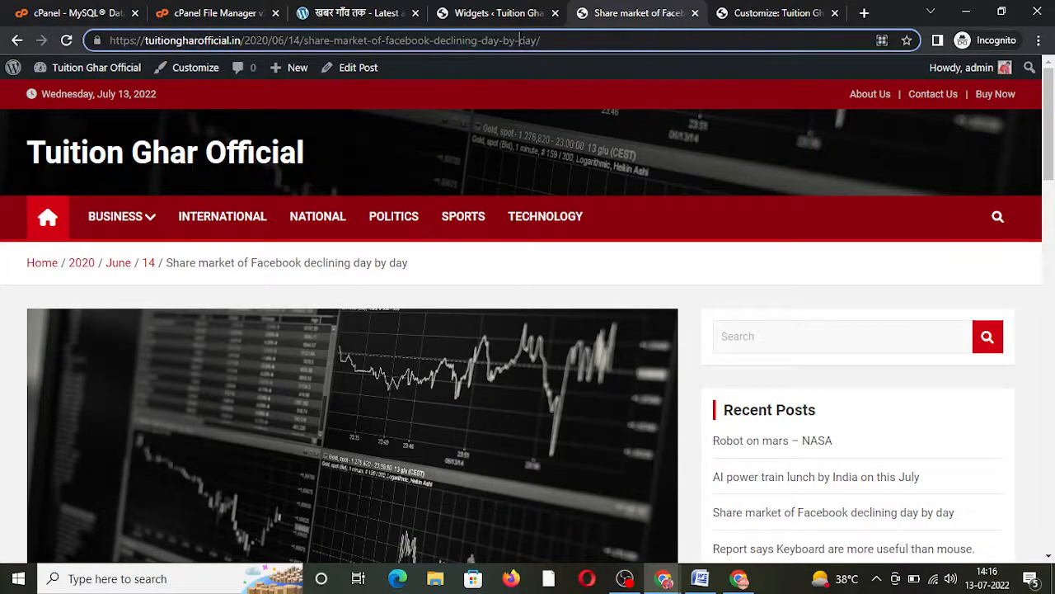
{"action": "left_click_drag", "start_coordinate": [245, 40], "coordinate": [280, 41]}
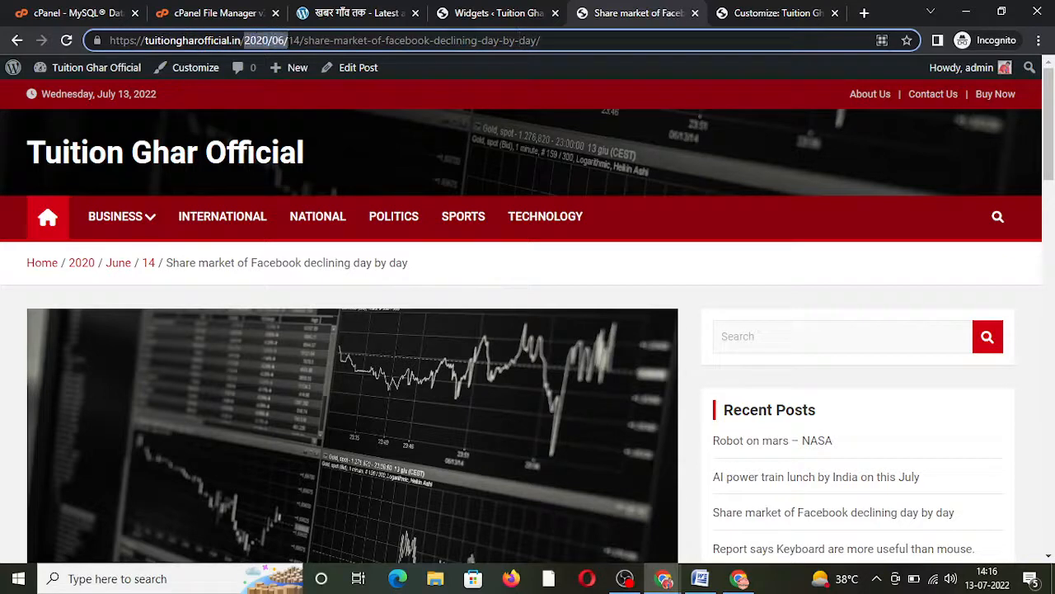
{"action": "left_click", "coordinate": [307, 40]}
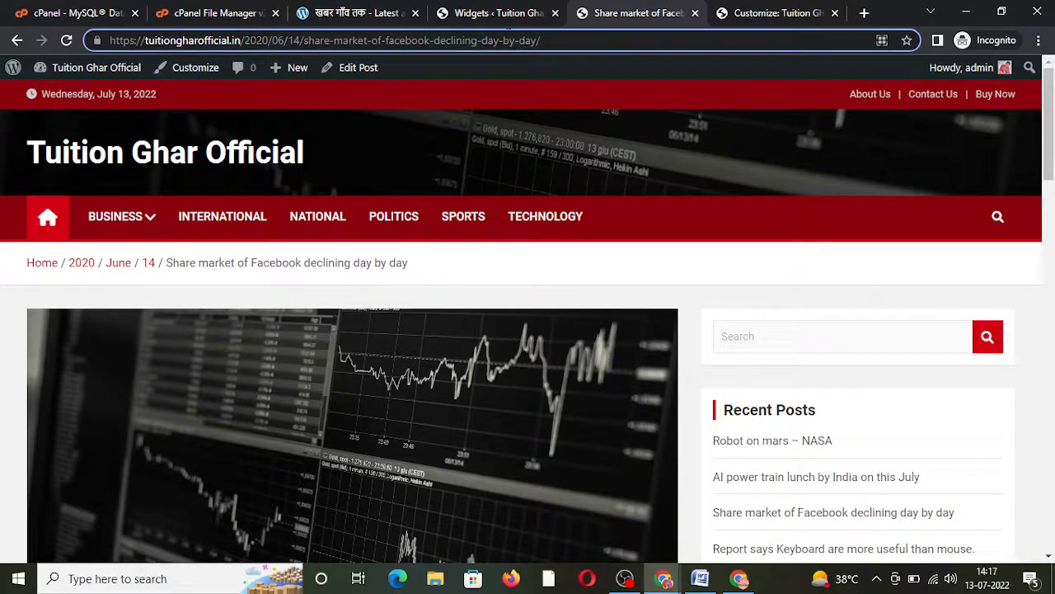
{"action": "left_click_drag", "start_coordinate": [541, 40], "coordinate": [256, 41]}
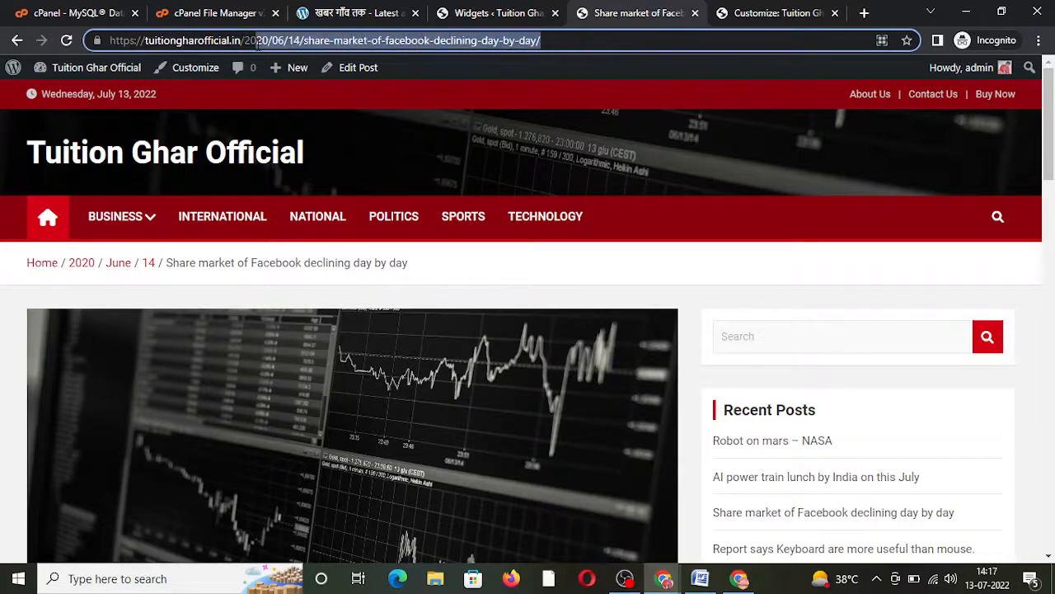
{"action": "left_click", "coordinate": [466, 12]}
{"action": "scroll", "coordinate": [28, 349], "scroll_direction": "down", "scroll_amount": 1}
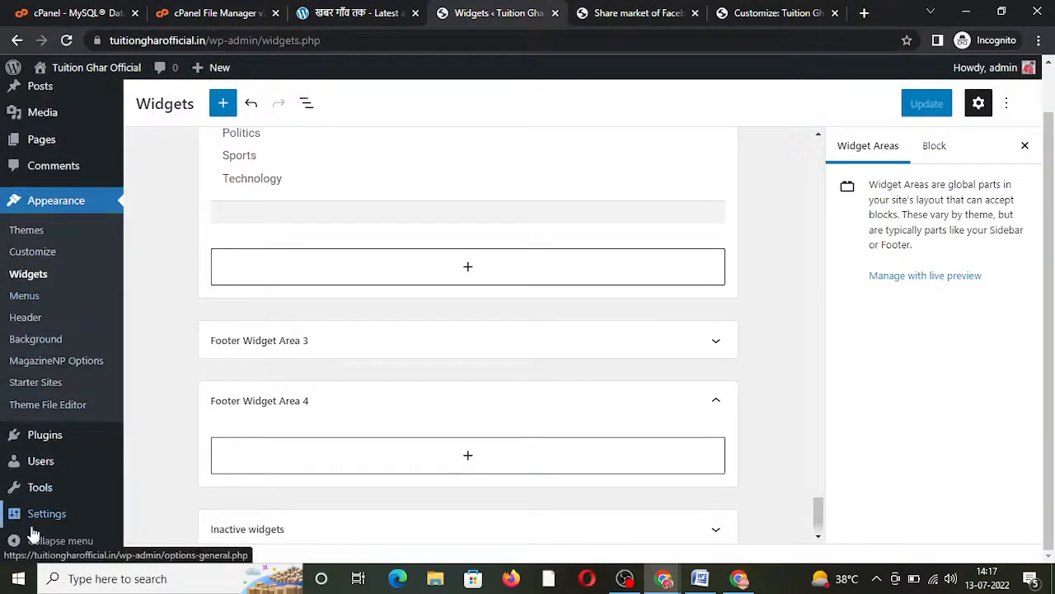
Step: Set the permalink structure to Post name in Permalink Settings and save the change
{"action": "mouse_move", "coordinate": [43, 526]}
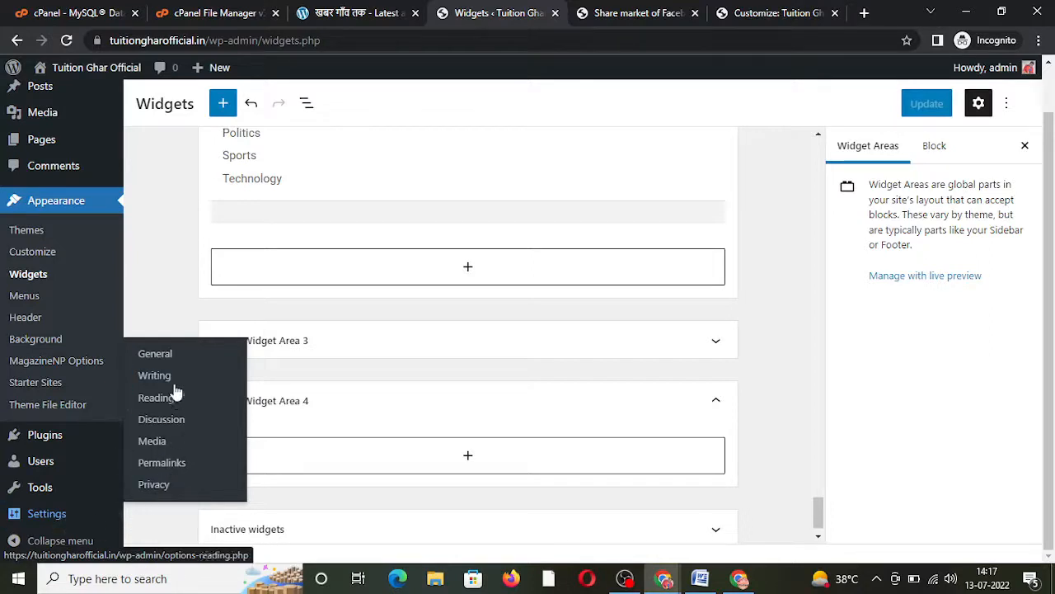
{"action": "left_click", "coordinate": [162, 466]}
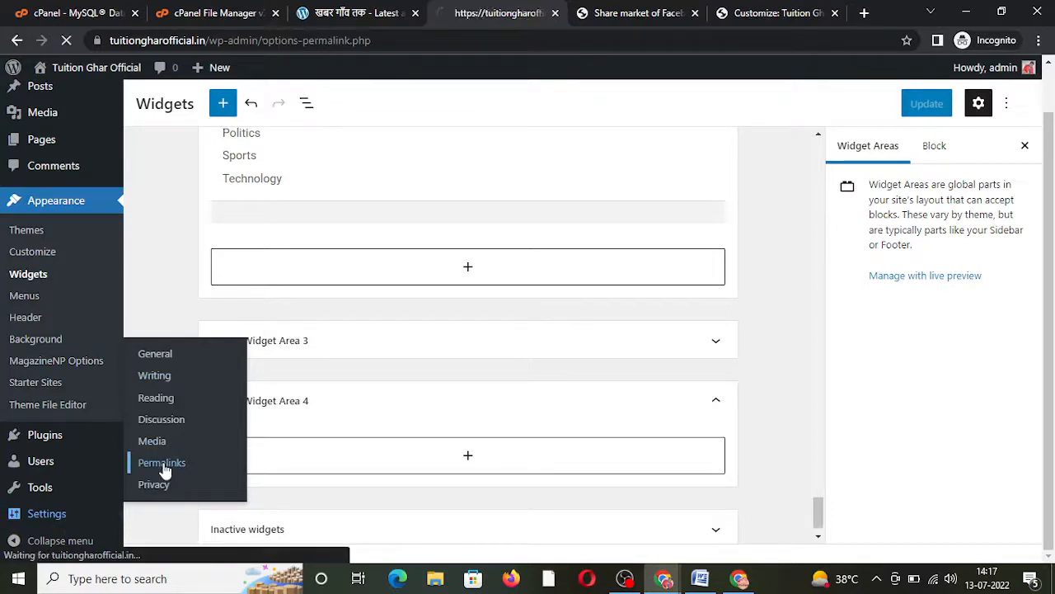
{"action": "scroll", "coordinate": [231, 422], "scroll_direction": "down", "scroll_amount": 2}
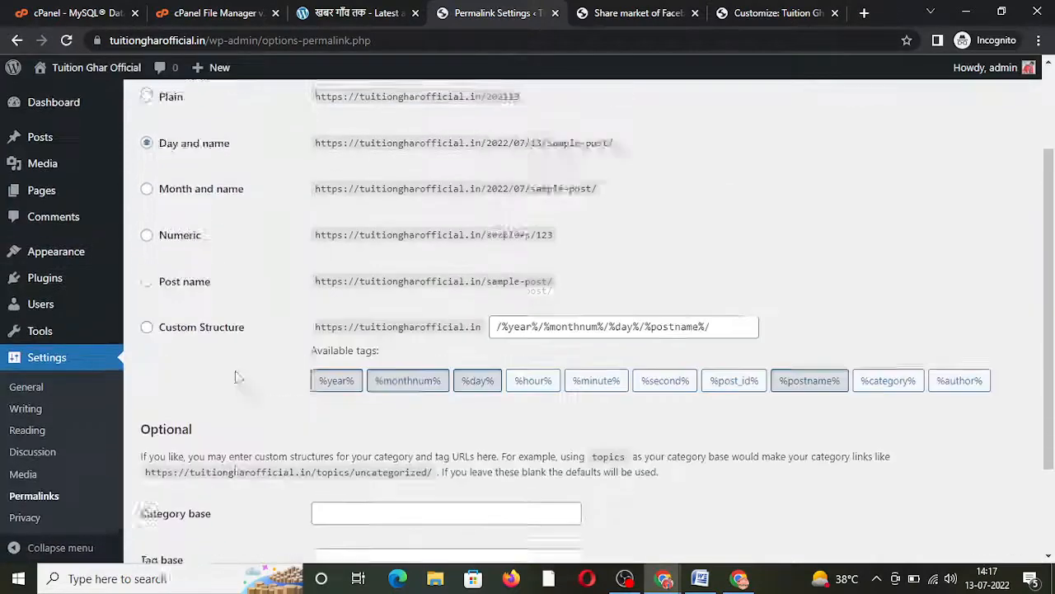
{"action": "scroll", "coordinate": [237, 378], "scroll_direction": "up", "scroll_amount": 1}
{"action": "left_click", "coordinate": [190, 387]}
{"action": "scroll", "coordinate": [189, 394], "scroll_direction": "down", "scroll_amount": 3}
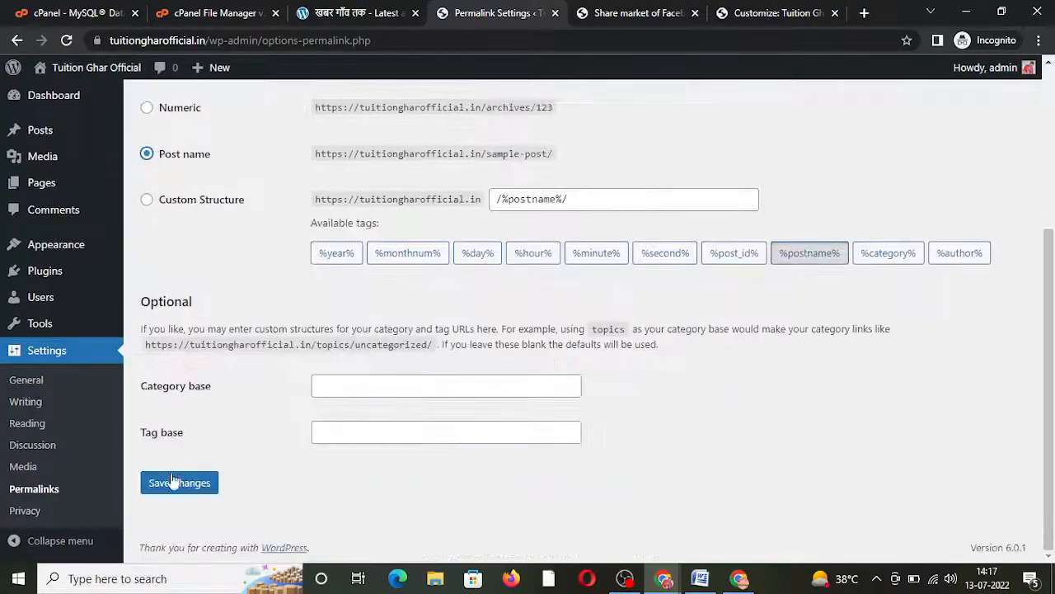
{"action": "left_click", "coordinate": [173, 485]}
{"action": "left_click", "coordinate": [619, 9]}
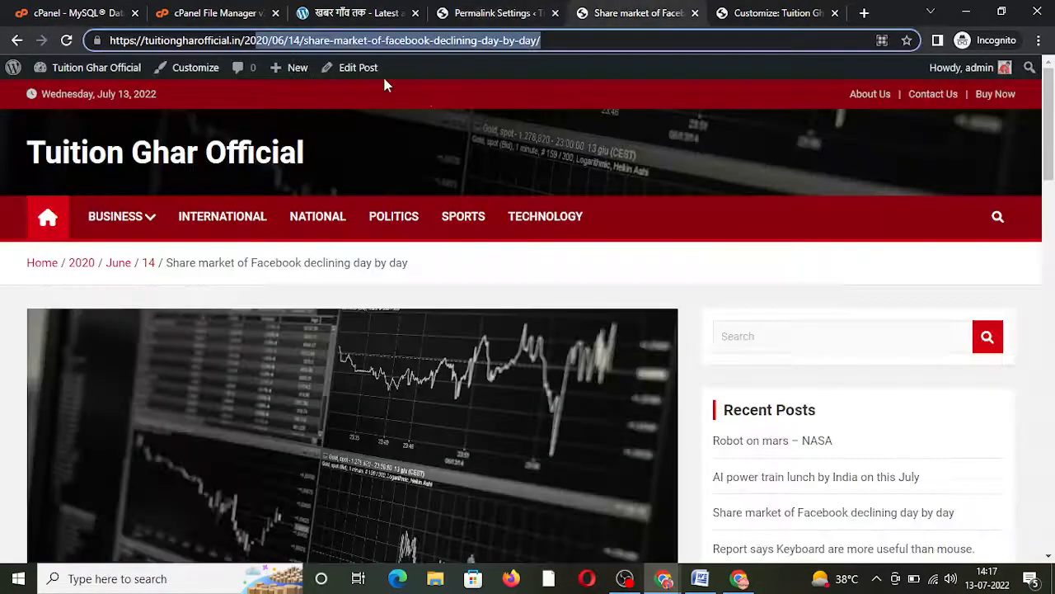
Step: Check that the 'Research says 10+ technology' post now uses a post-name address, then return home
{"action": "left_click", "coordinate": [37, 228]}
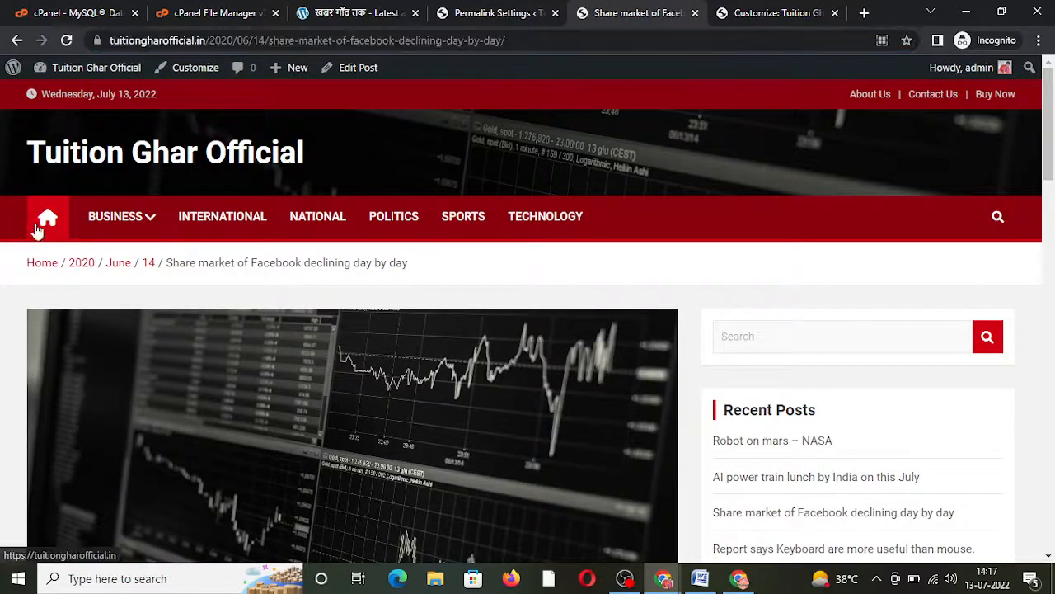
{"action": "scroll", "coordinate": [812, 490], "scroll_direction": "down", "scroll_amount": 3}
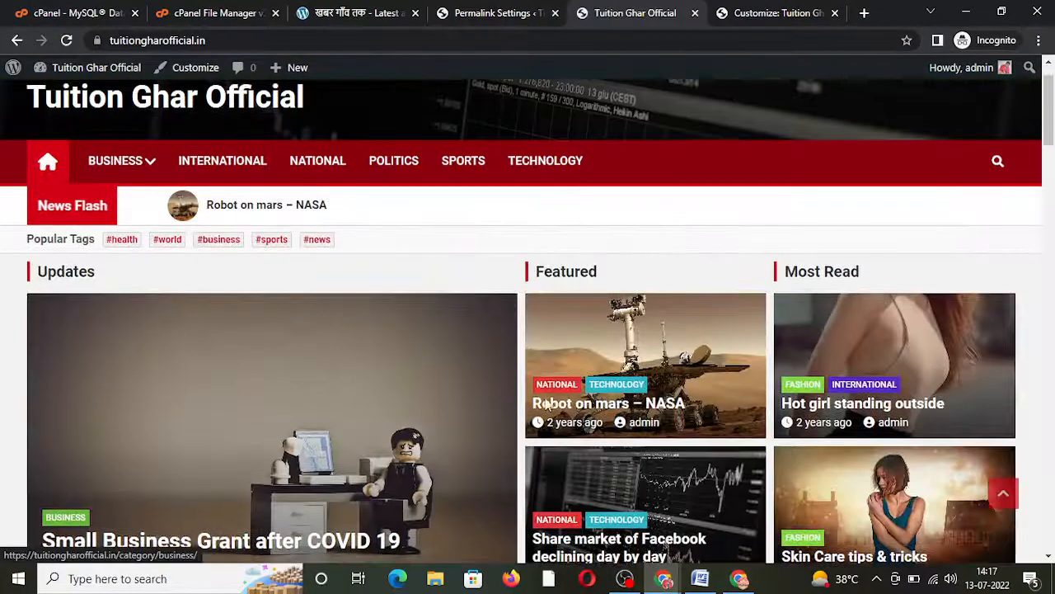
{"action": "scroll", "coordinate": [812, 491], "scroll_direction": "down", "scroll_amount": 5}
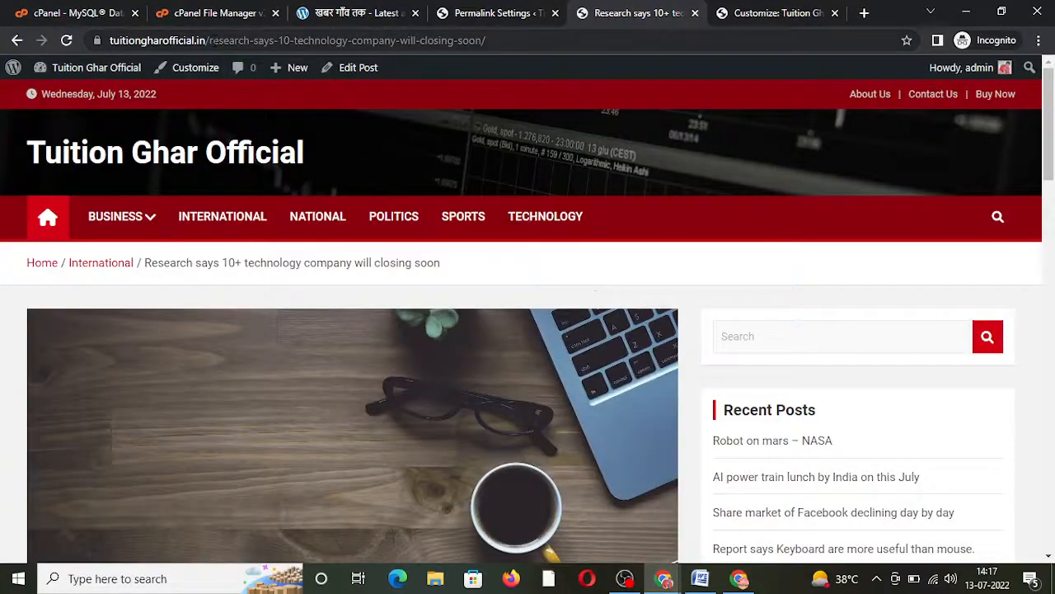
{"action": "left_click_drag", "start_coordinate": [208, 40], "coordinate": [507, 47]}
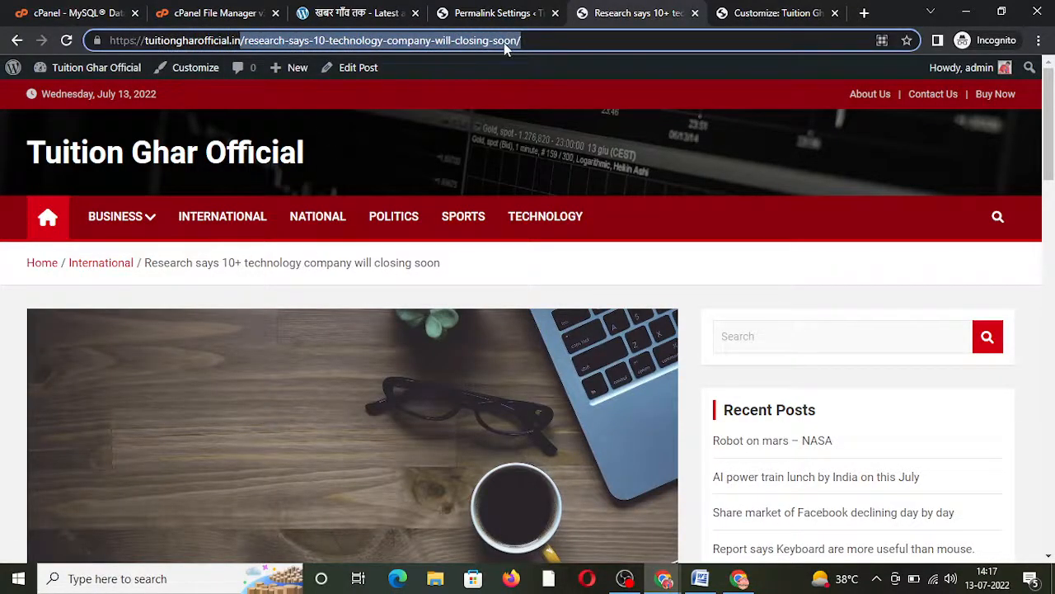
{"action": "scroll", "coordinate": [300, 318], "scroll_direction": "down", "scroll_amount": 3}
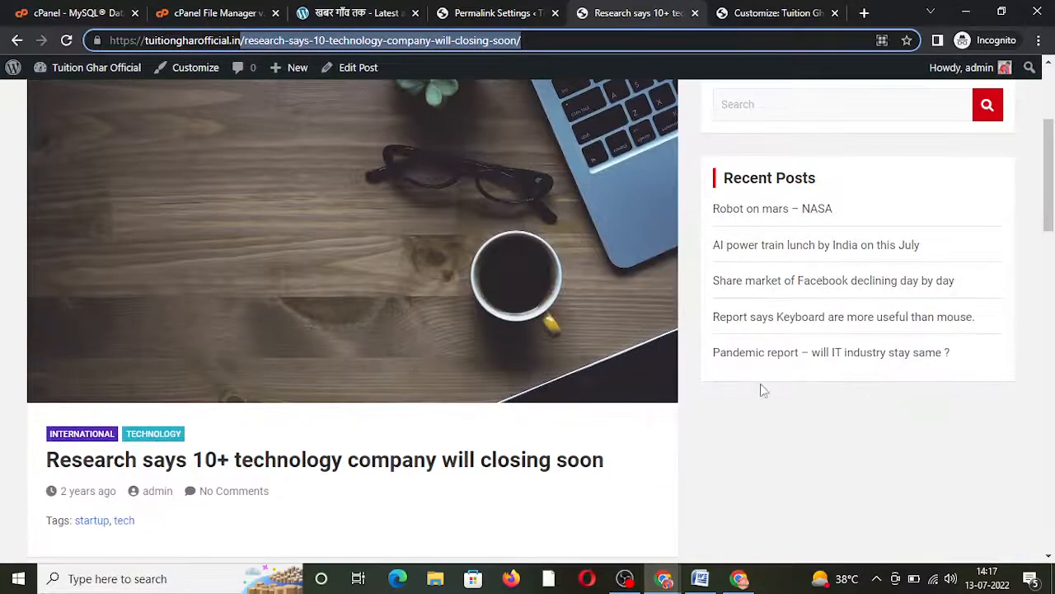
{"action": "scroll", "coordinate": [781, 471], "scroll_direction": "up", "scroll_amount": 3}
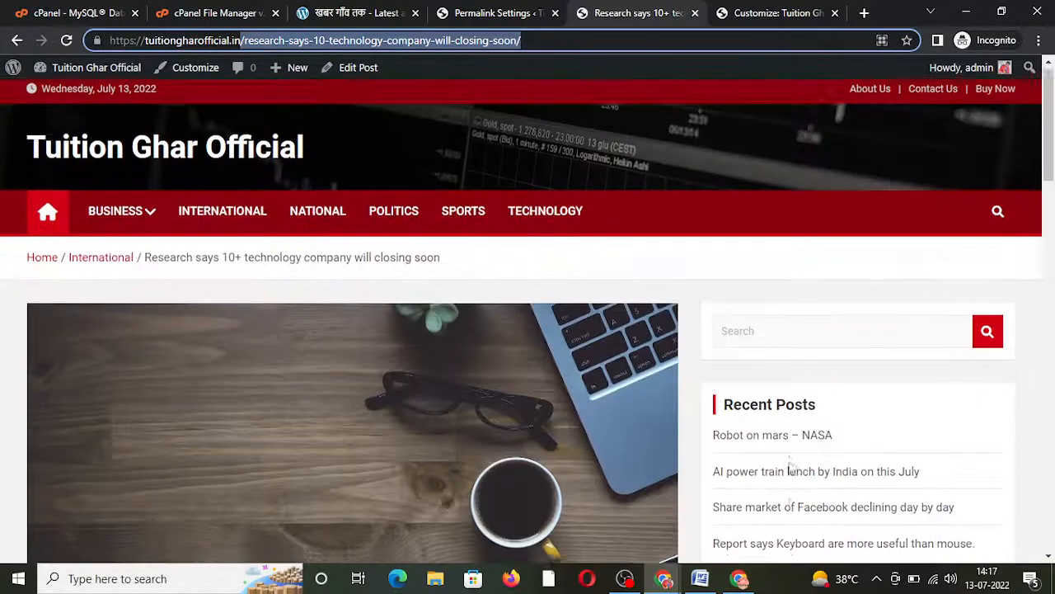
{"action": "left_click", "coordinate": [48, 219]}
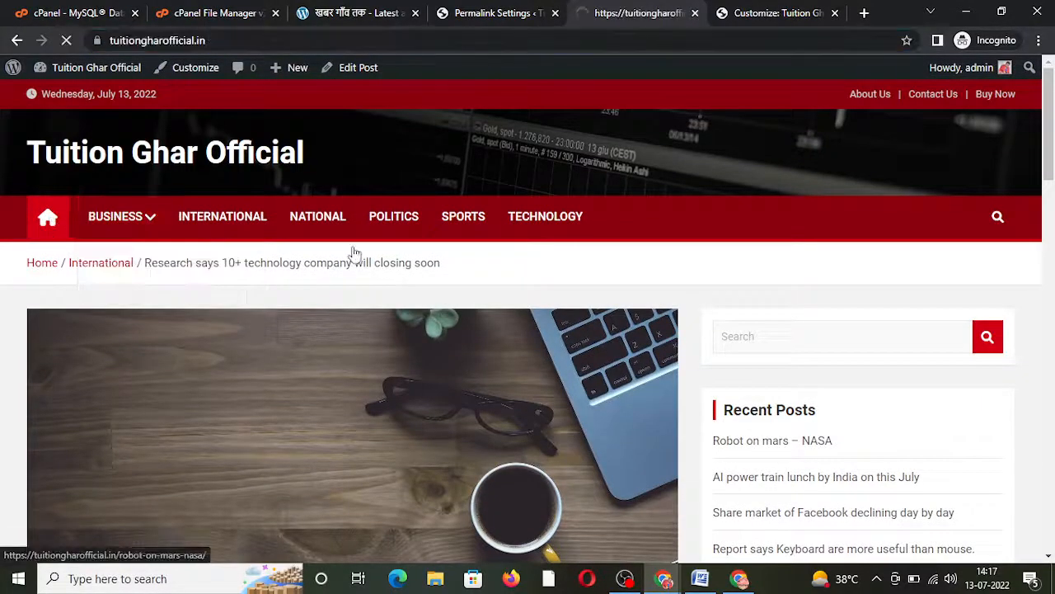
{"action": "scroll", "coordinate": [544, 351], "scroll_direction": "down", "scroll_amount": 10}
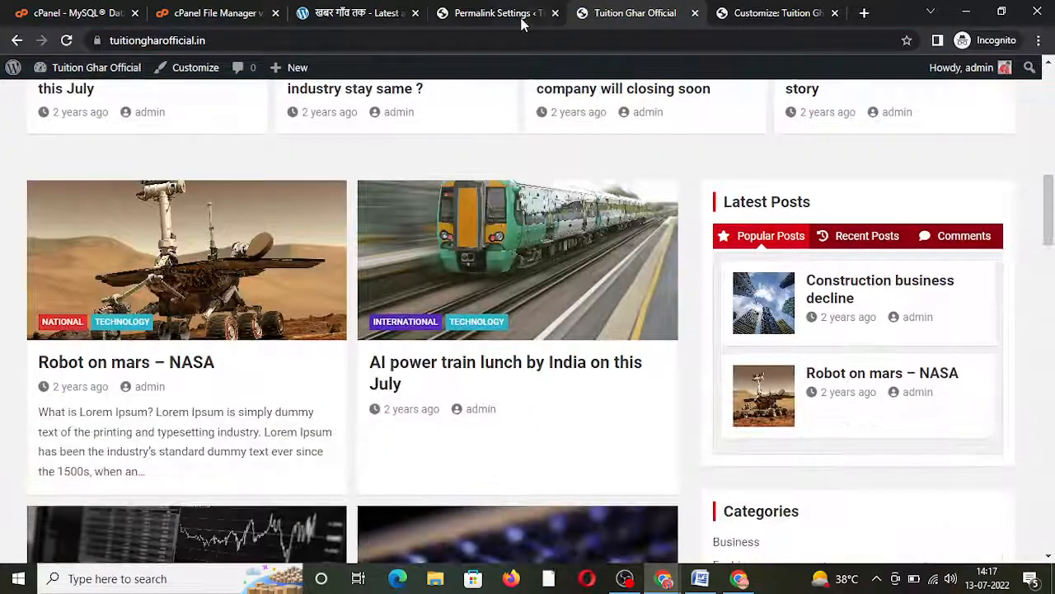
{"action": "left_click", "coordinate": [283, 8]}
Step: Start a new blank post via Posts > Add New and close the block editor welcome tour
{"action": "left_click", "coordinate": [468, 12]}
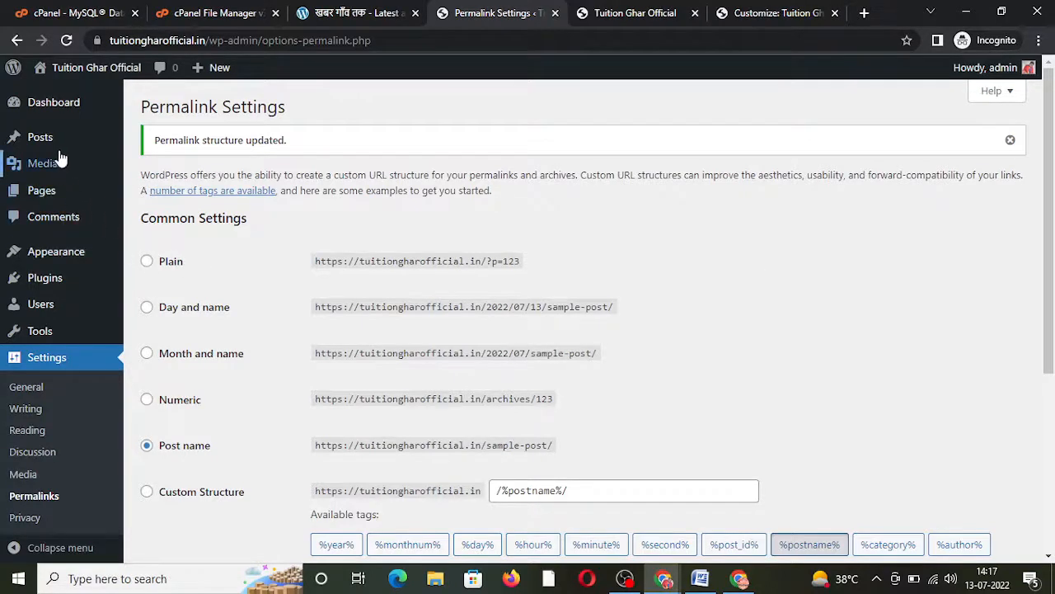
{"action": "mouse_move", "coordinate": [54, 142]}
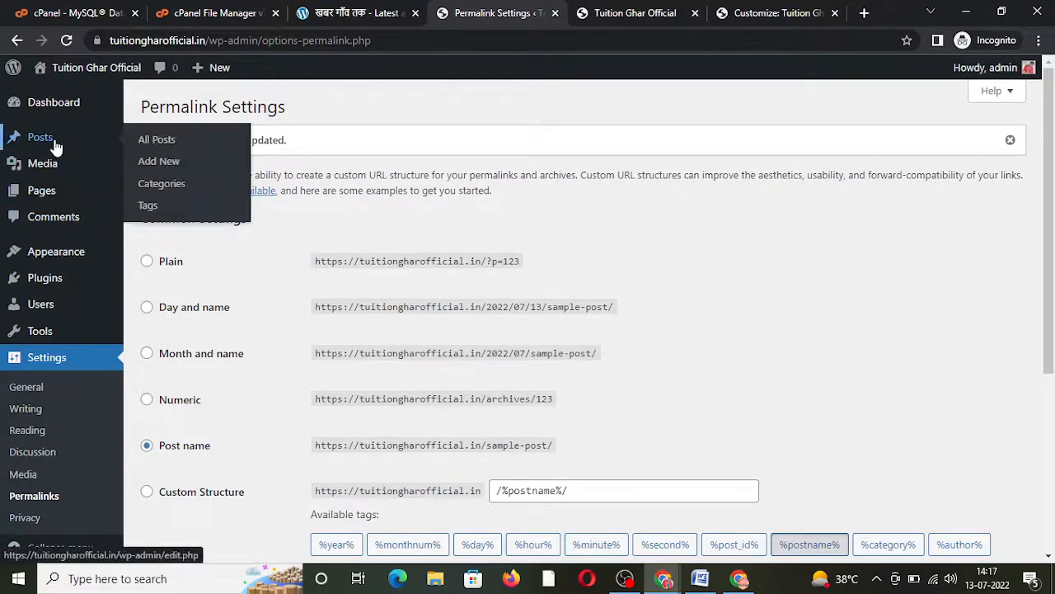
{"action": "left_click", "coordinate": [150, 167]}
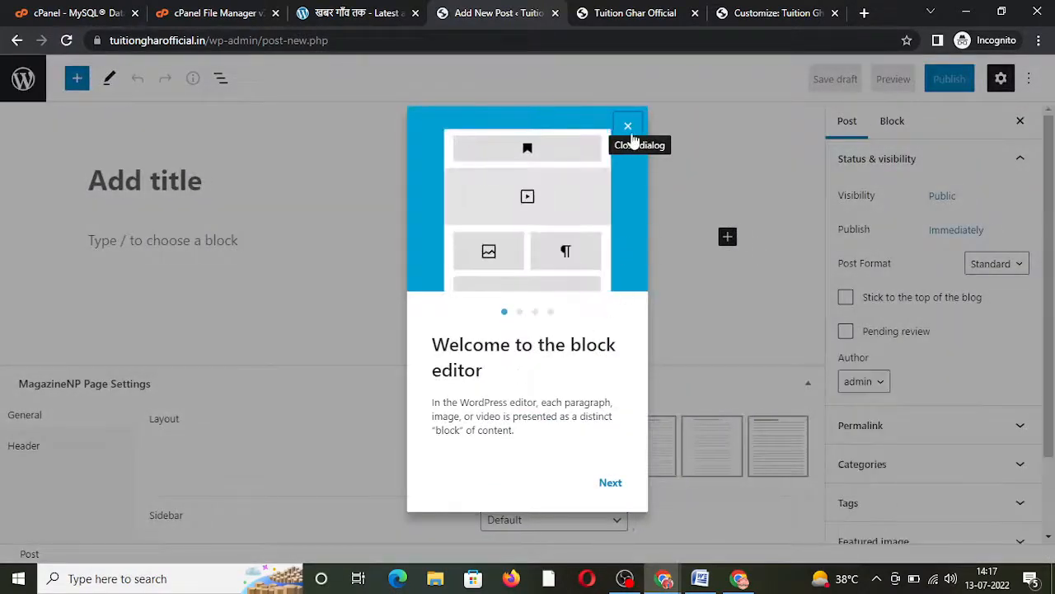
{"action": "left_click", "coordinate": [630, 132]}
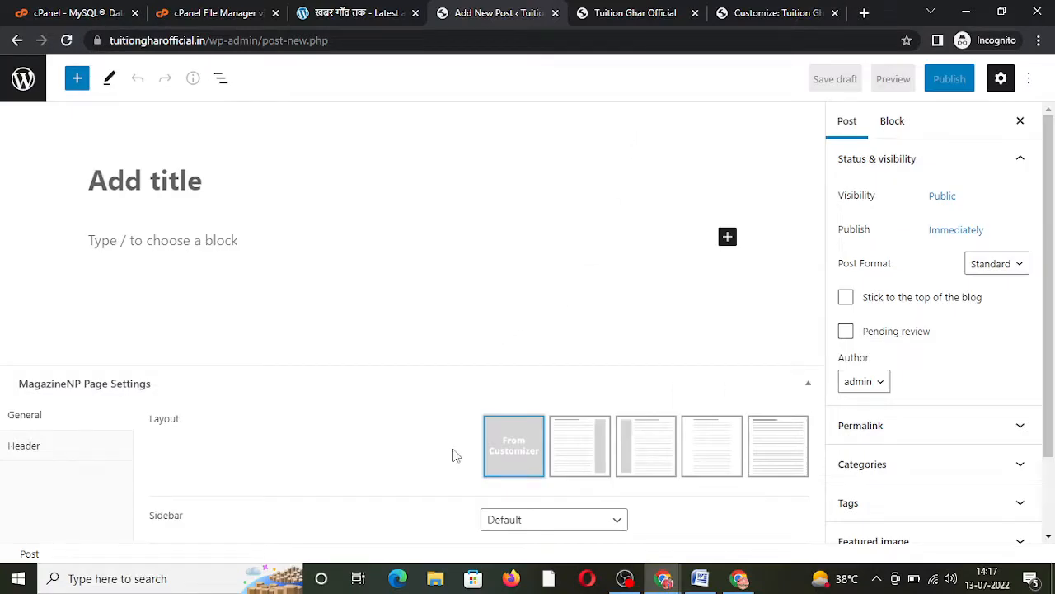